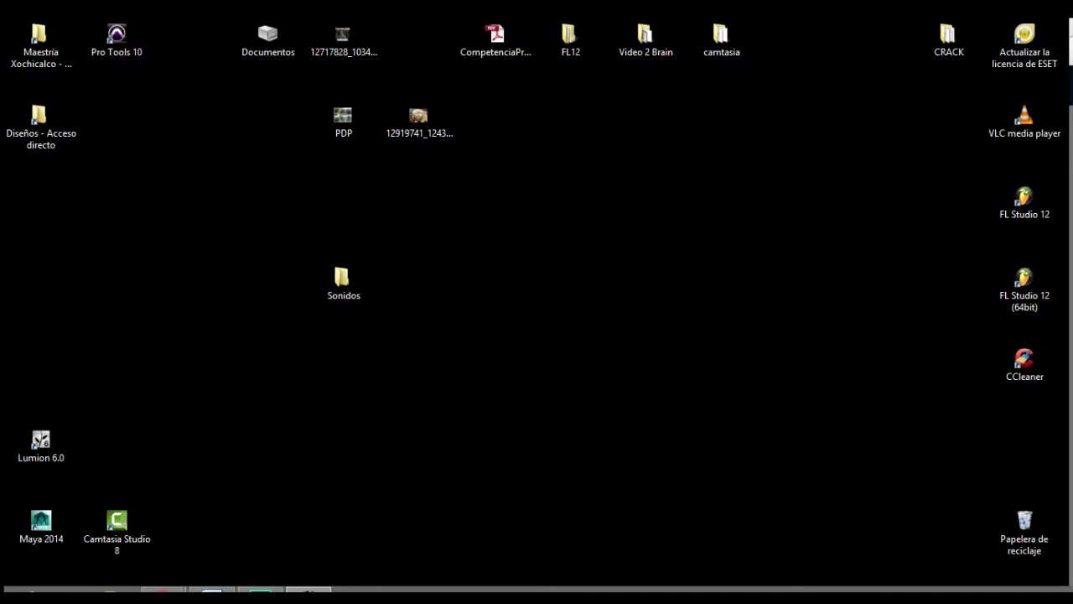
Step: Open the Sonidos folder on the desktop and examine the sound files and subfolders it contains
double_click(343, 281)
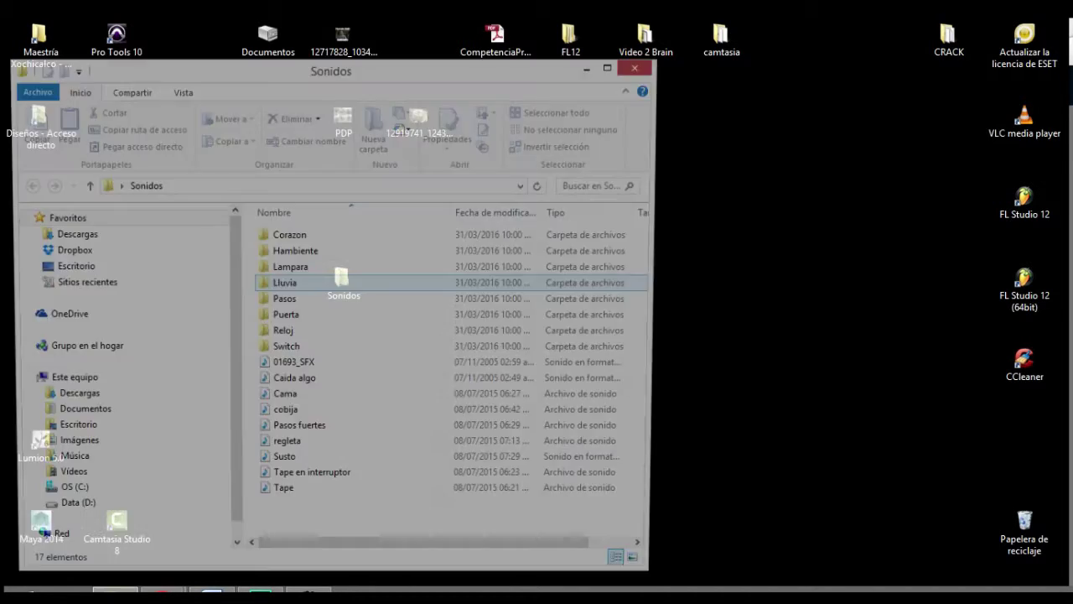
drag(348, 537, 295, 230)
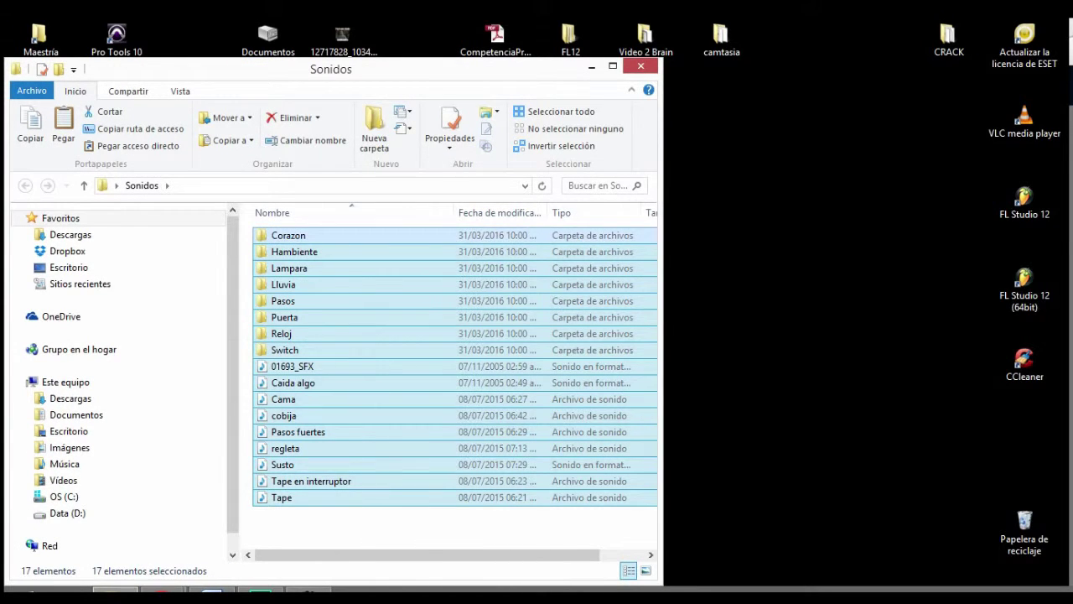
click(377, 526)
drag(394, 69, 506, 49)
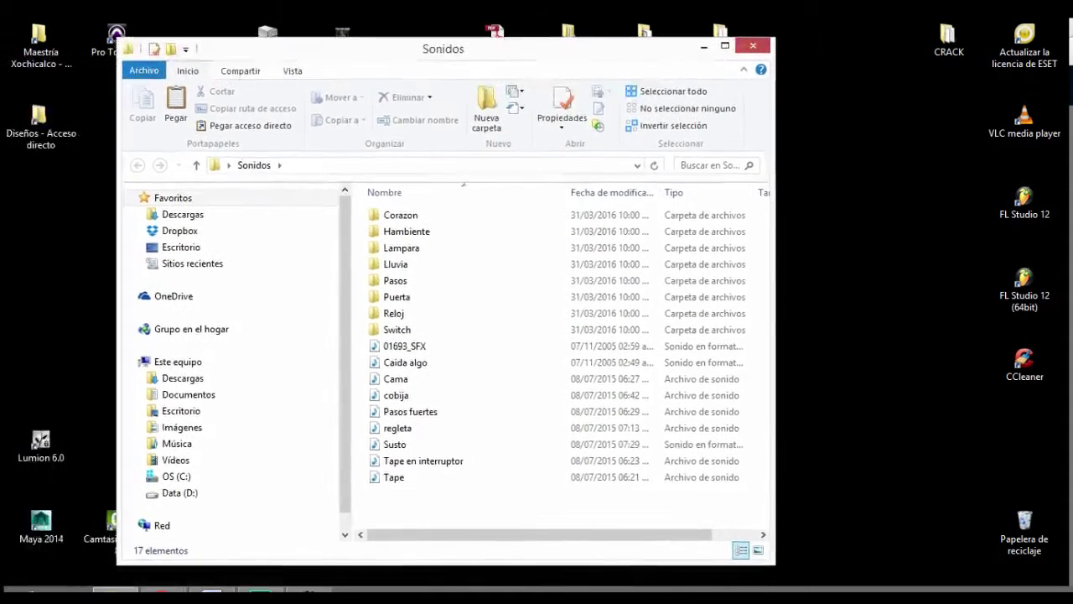
drag(364, 49, 366, 42)
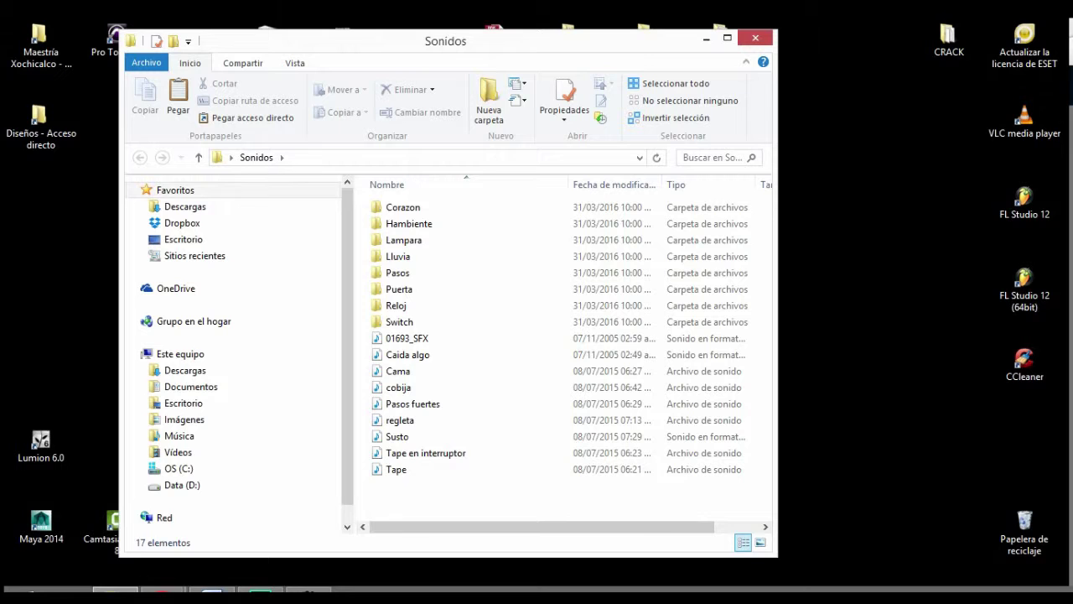
click(706, 38)
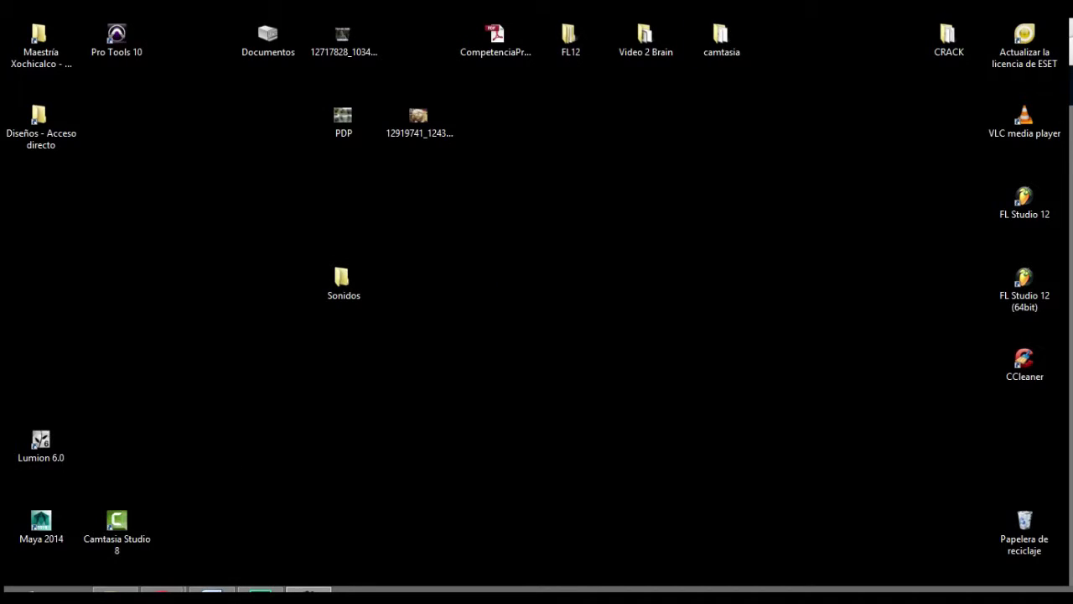
Step: Move the Sonidos folder to a free spot on the desktop and reopen it to look through its loose sound files
drag(343, 279, 503, 294)
double_click(494, 278)
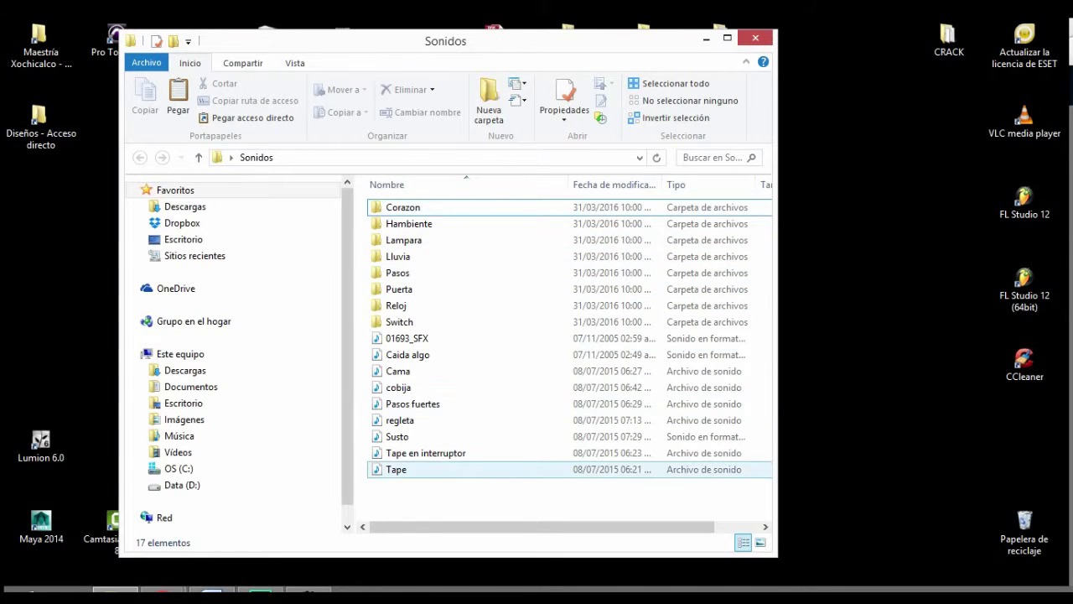
click(408, 355)
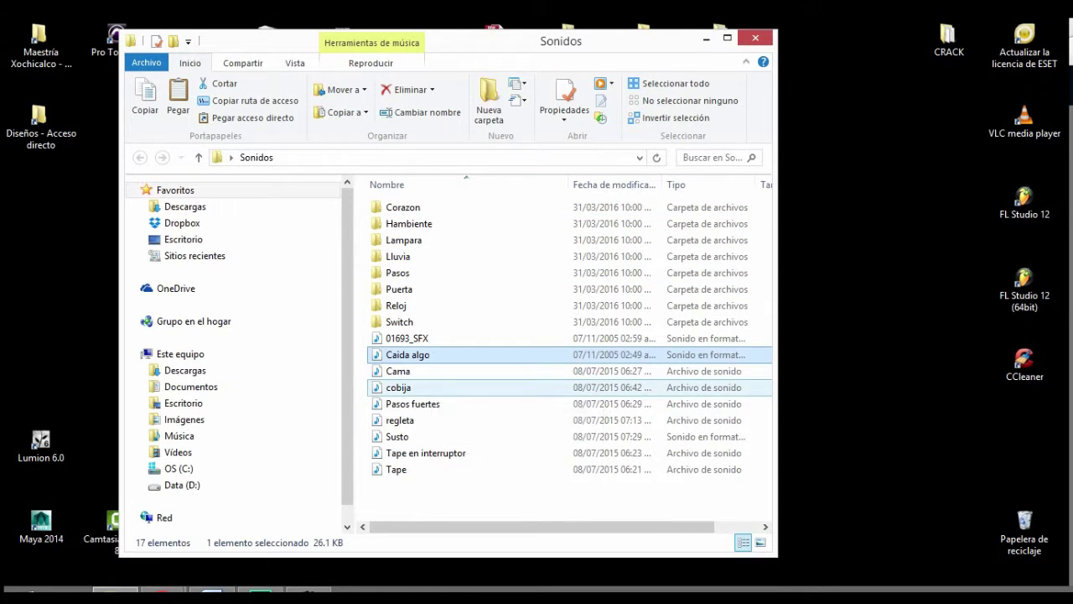
click(420, 370)
click(423, 388)
click(427, 404)
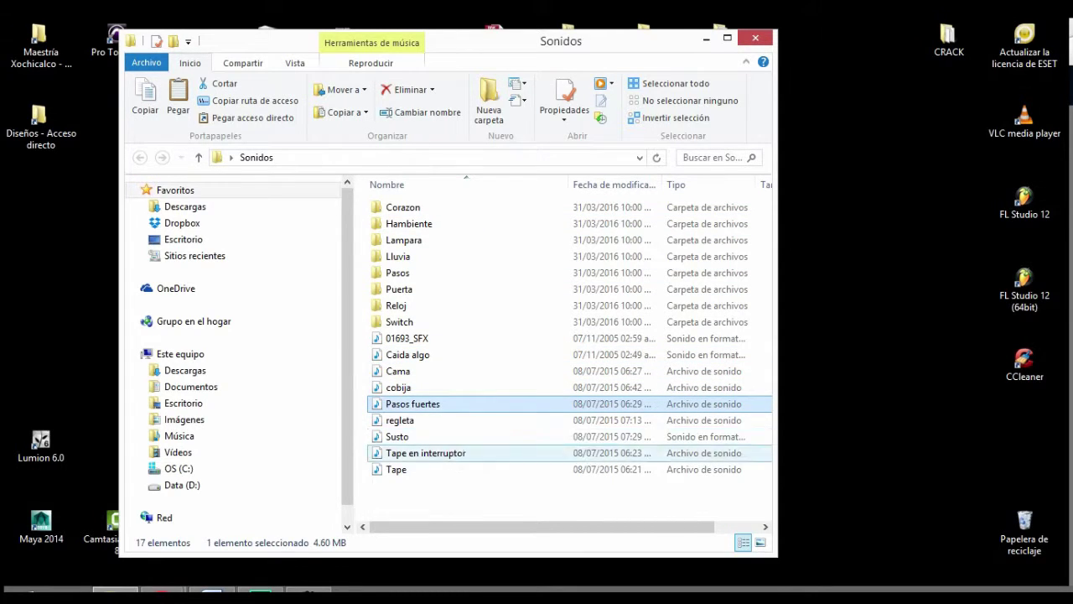
Step: Examine the contents of the Switch, Reloj and Pasos subfolders in Sonidos
double_click(399, 322)
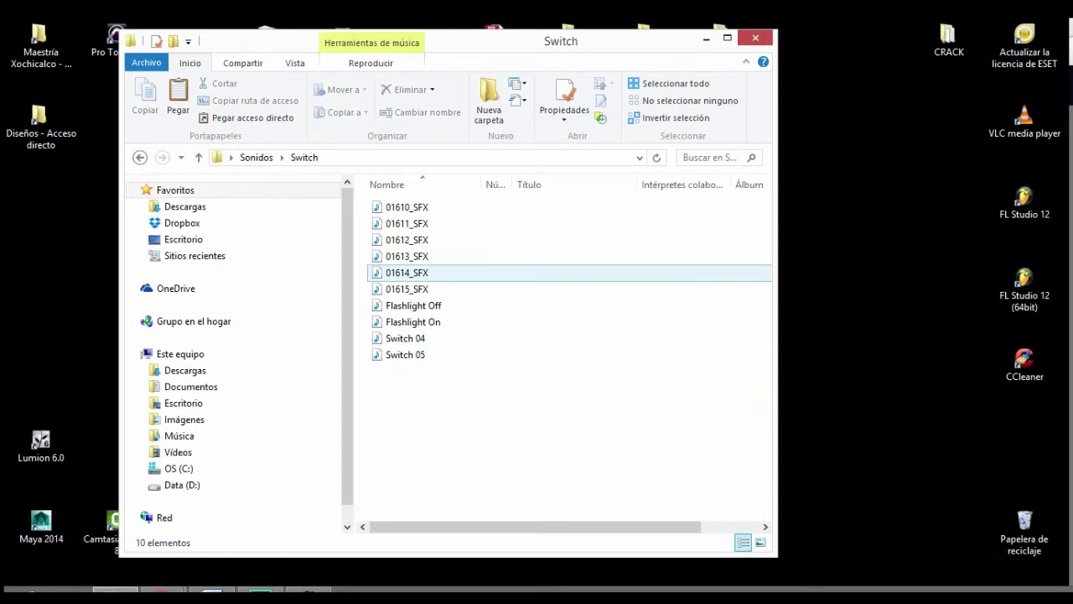
click(140, 158)
click(397, 306)
double_click(397, 305)
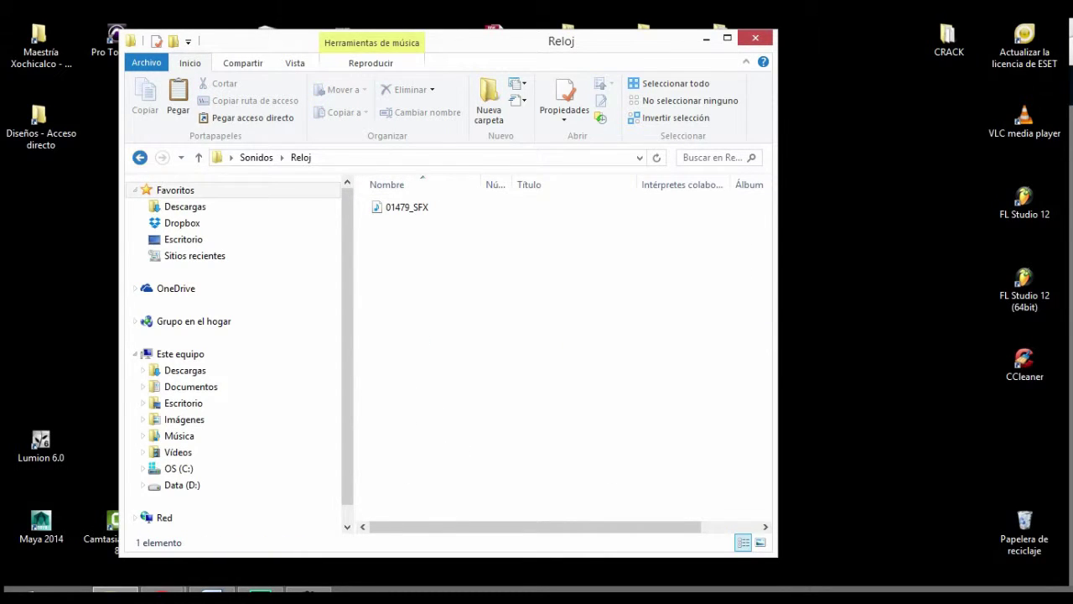
click(140, 158)
key(Up)
key(Up)
key(Return)
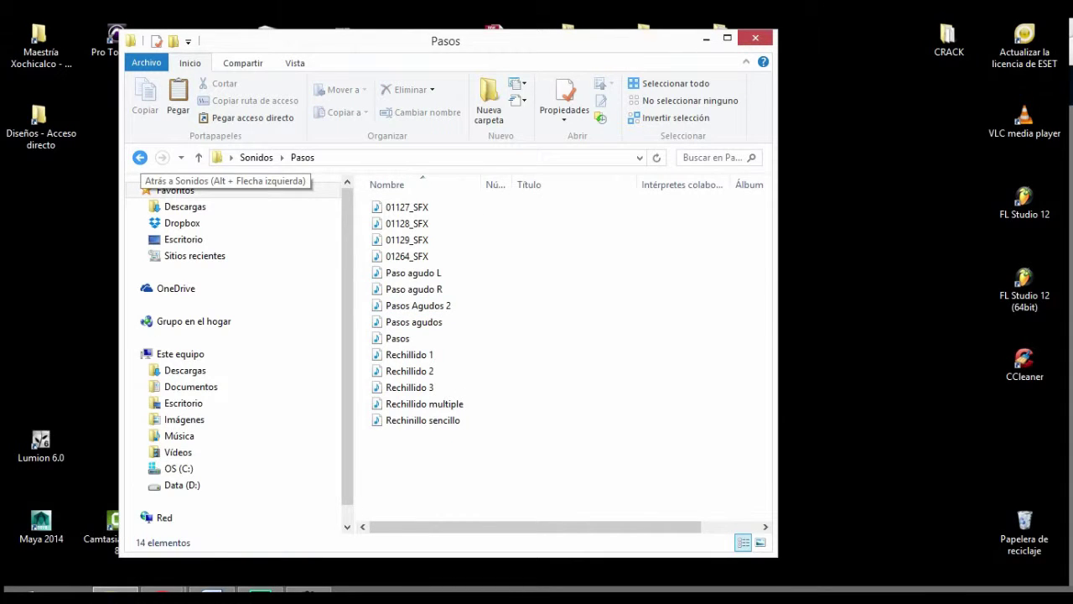
click(140, 158)
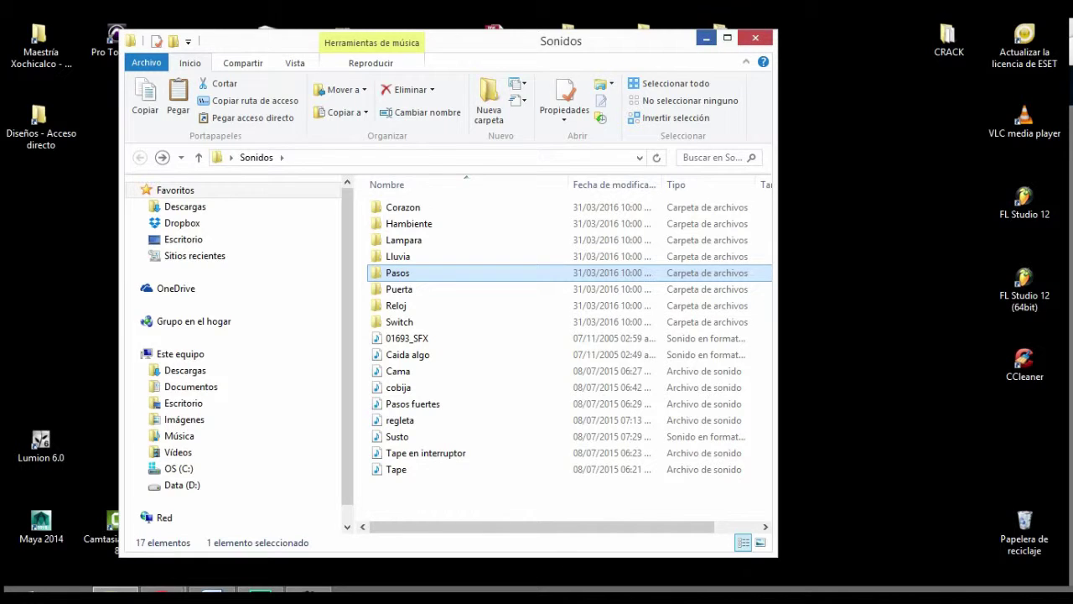
click(707, 39)
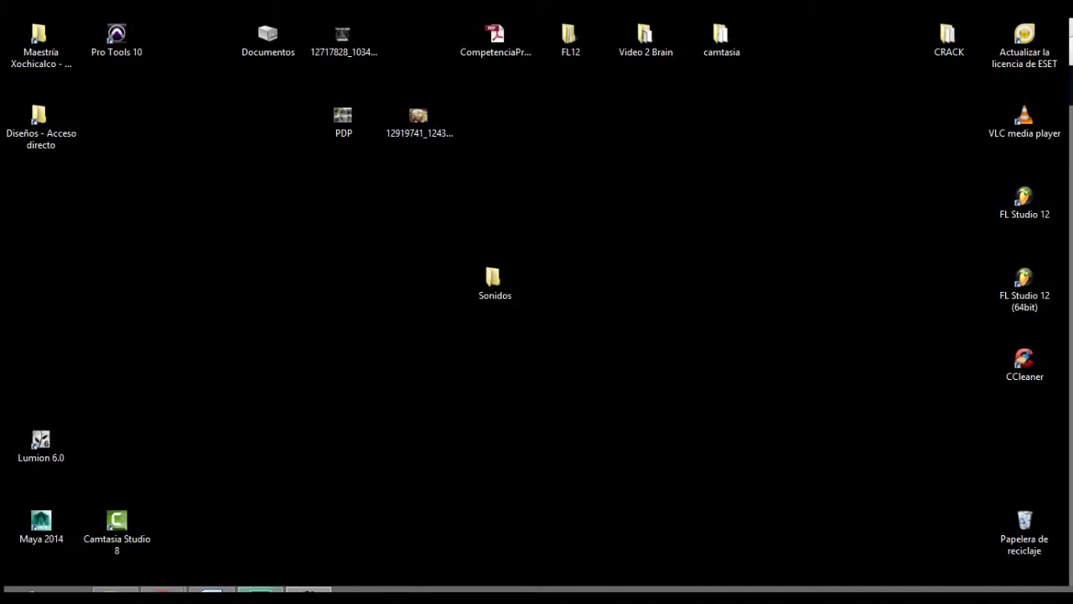
Step: Switch to Adobe Audition and start a new multitrack session
click(260, 590)
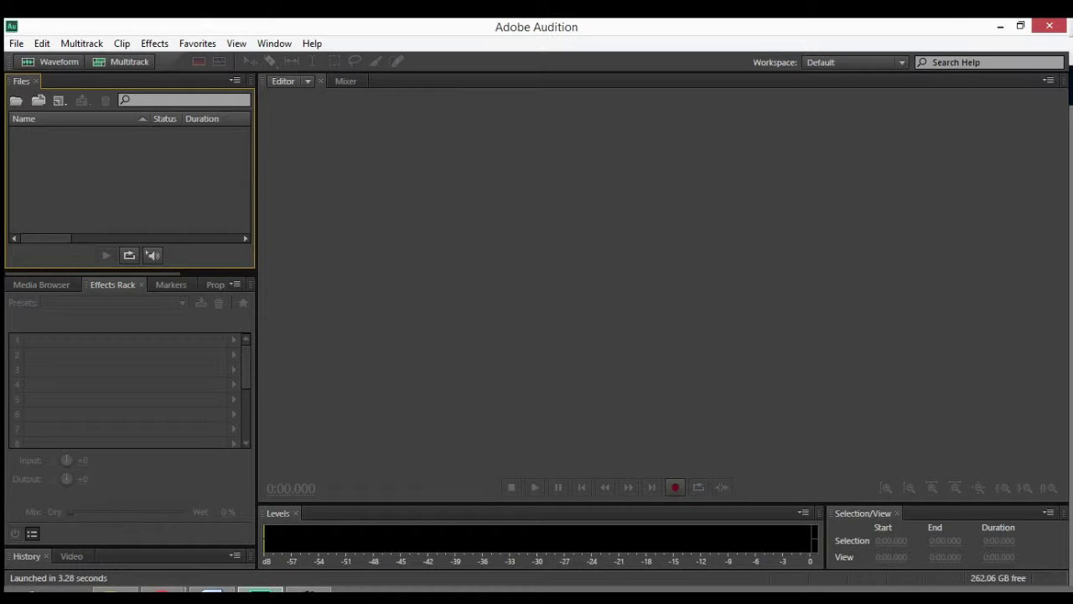
click(309, 591)
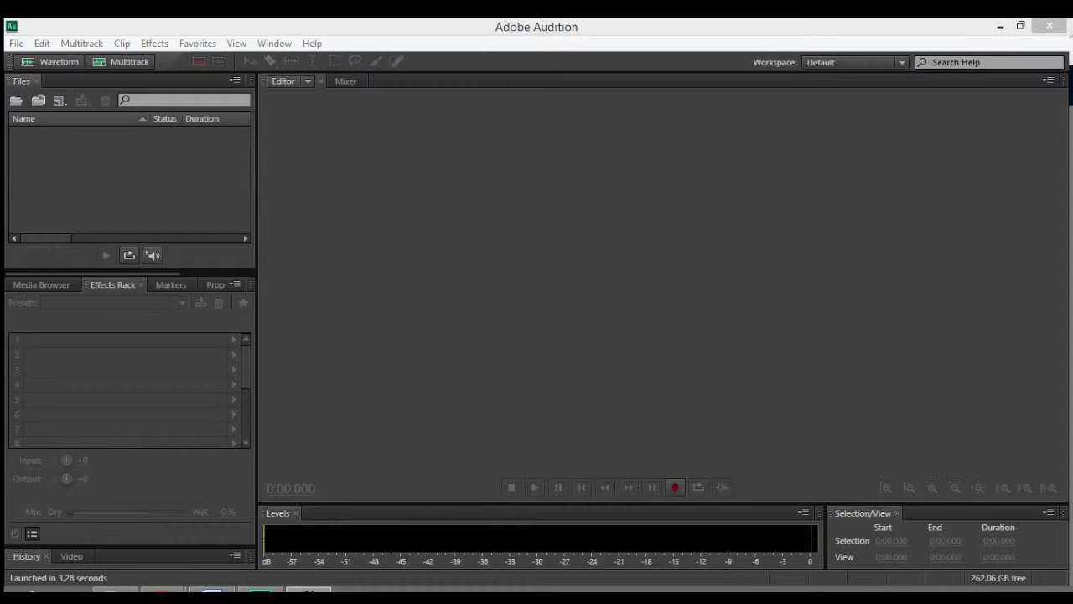
click(16, 44)
key(Down)
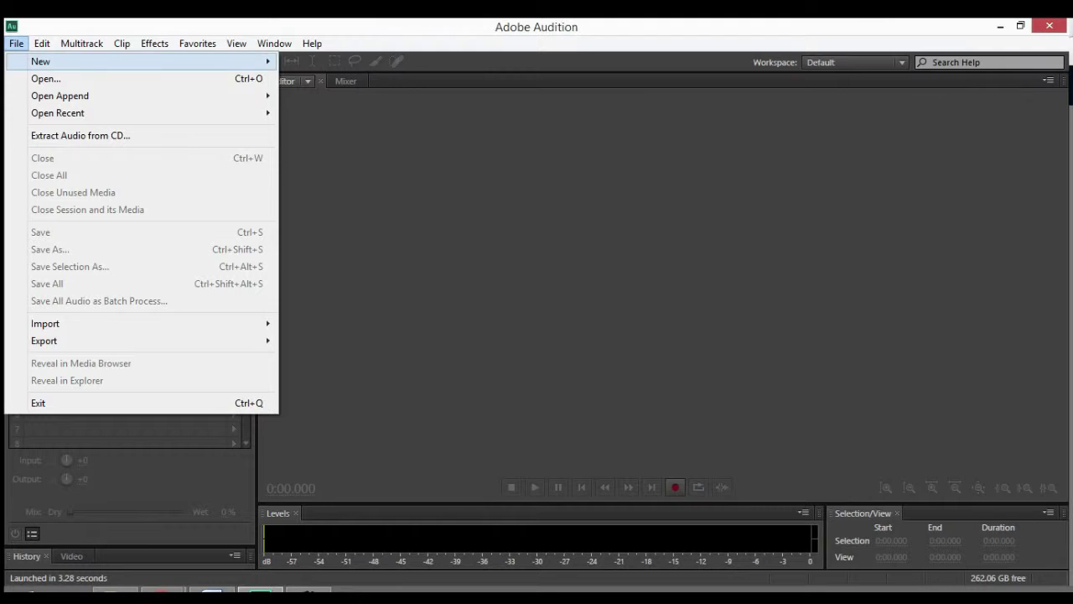
key(Right)
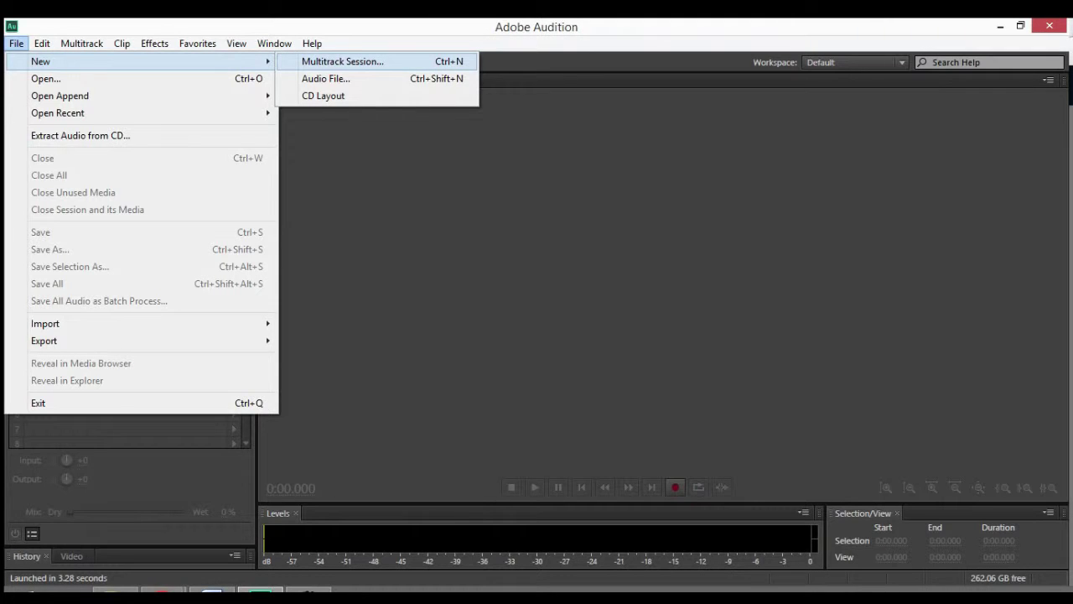
key(Down)
key(Up)
key(Return)
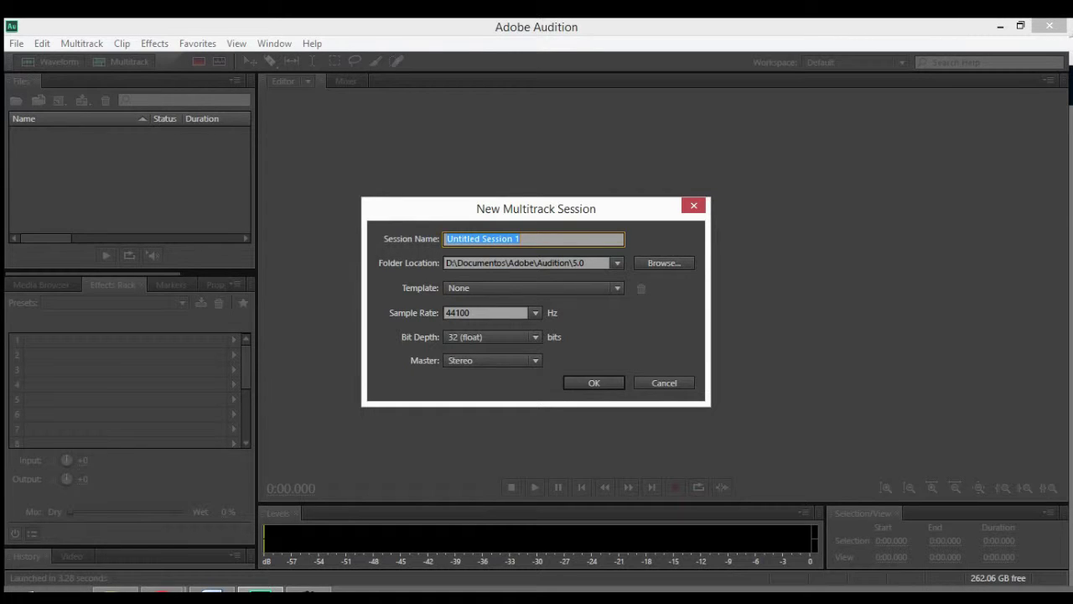
Step: Set the new session's sample rate to 44100 Hz and its bit depth to 32 (float)
click(535, 313)
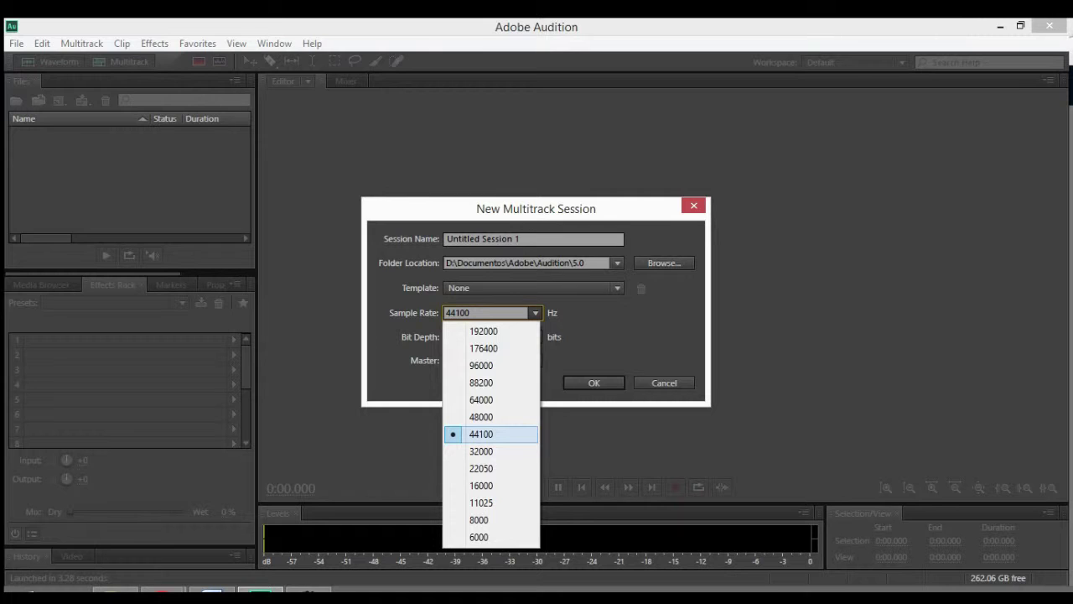
click(481, 433)
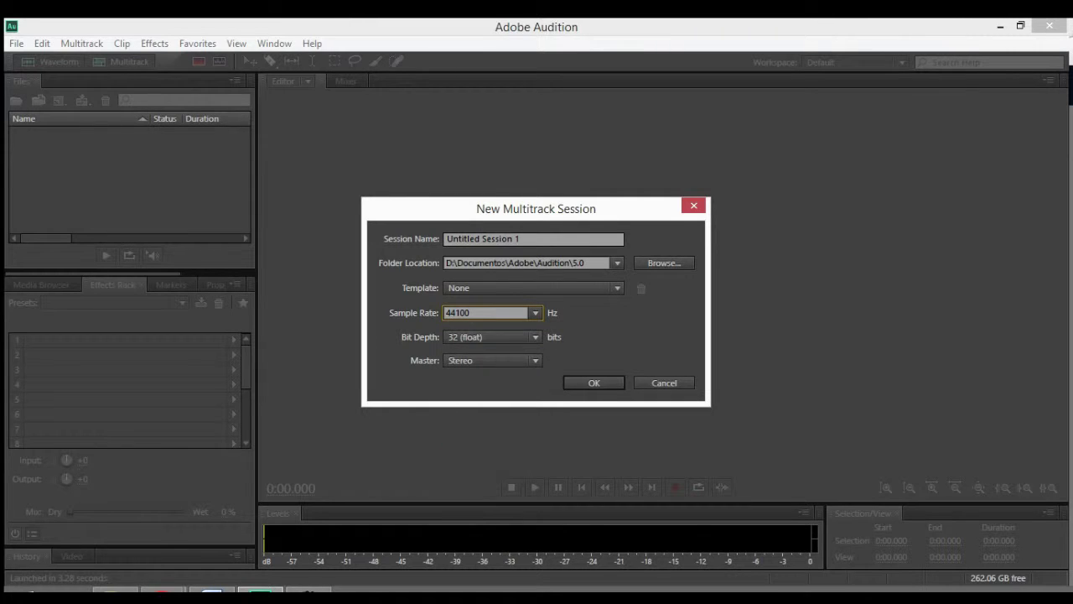
click(491, 337)
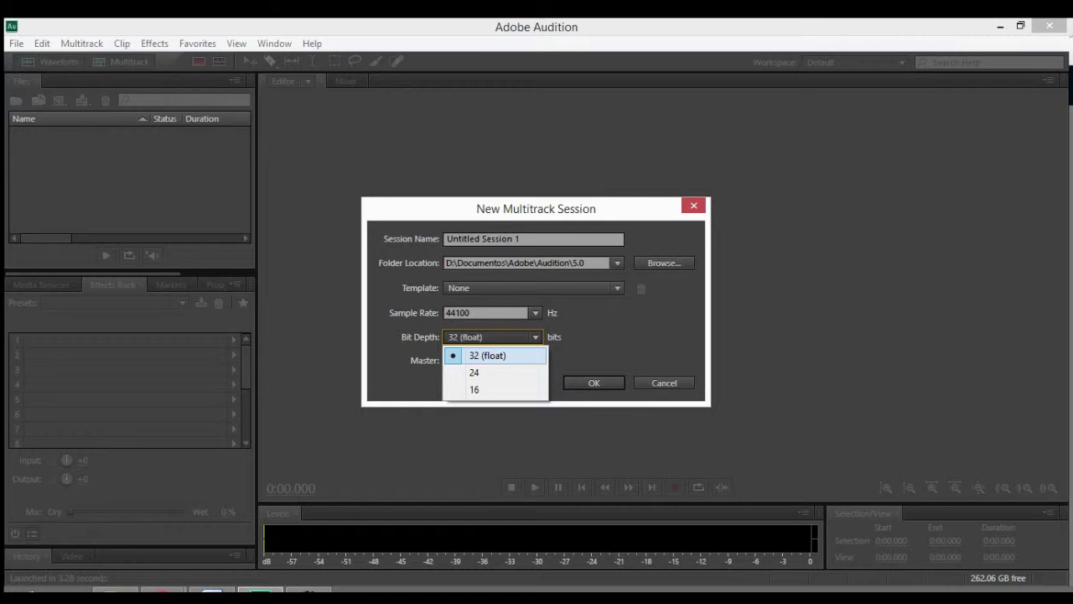
click(488, 356)
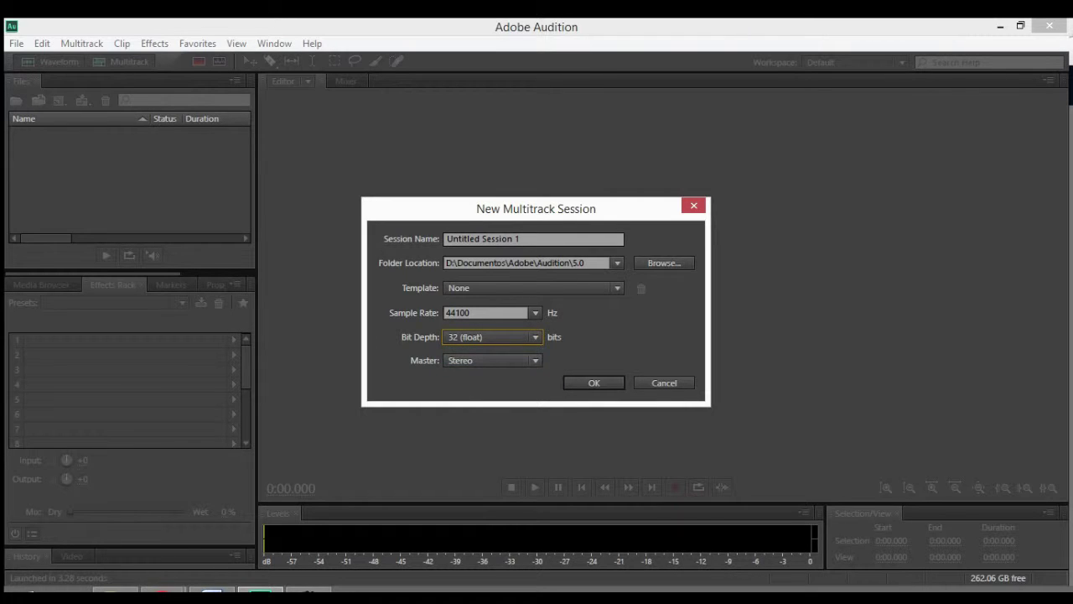
Step: Review the Mono, Stereo and 5.1 options for the session's master and choose Stereo
click(492, 360)
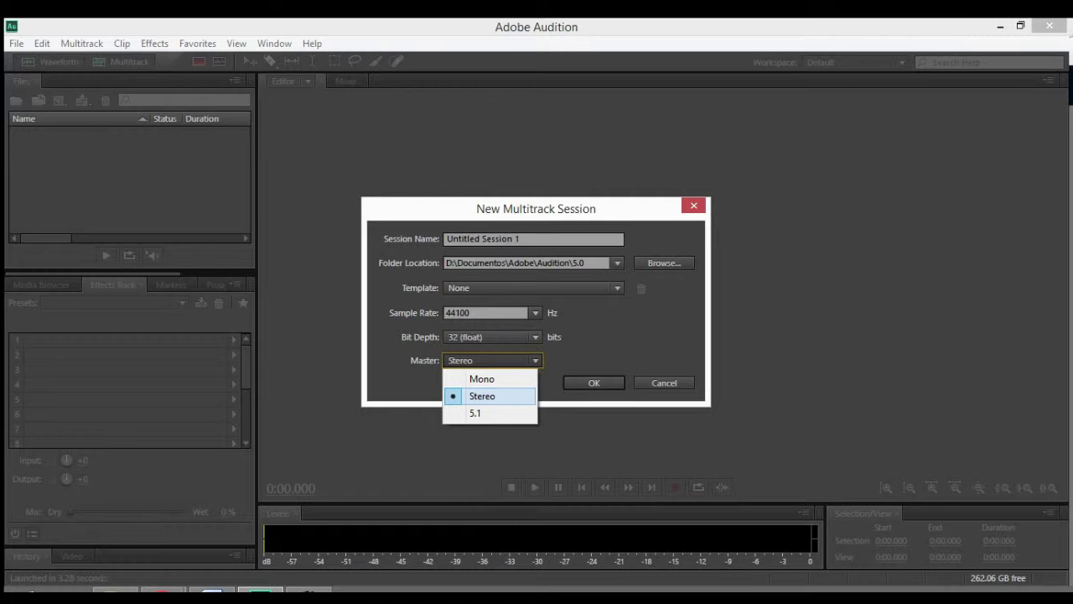
key(Up)
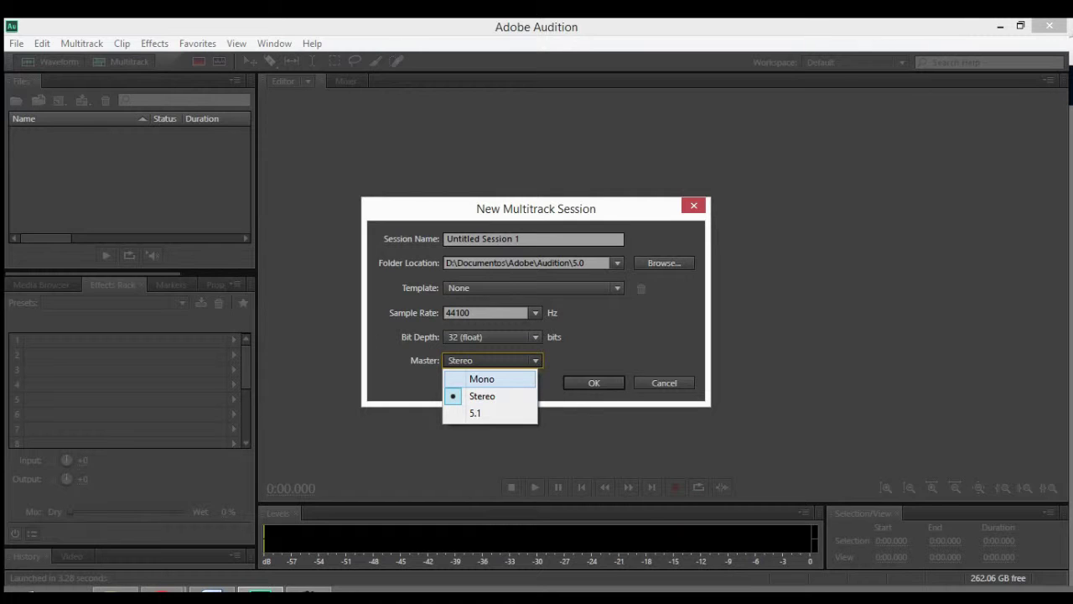
key(Down)
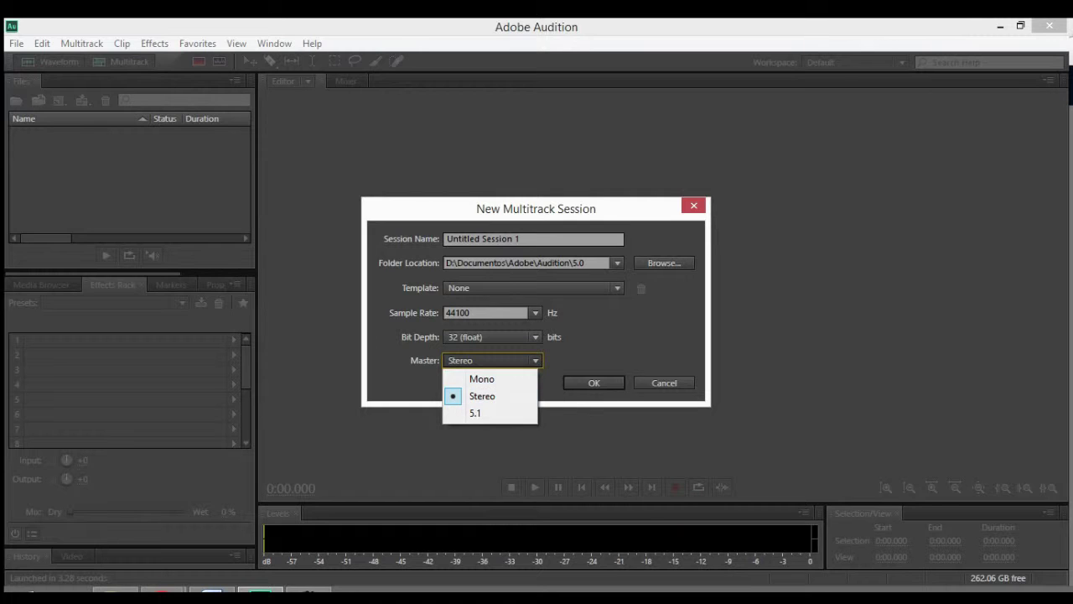
key(Return)
key(alt+Down)
key(Down)
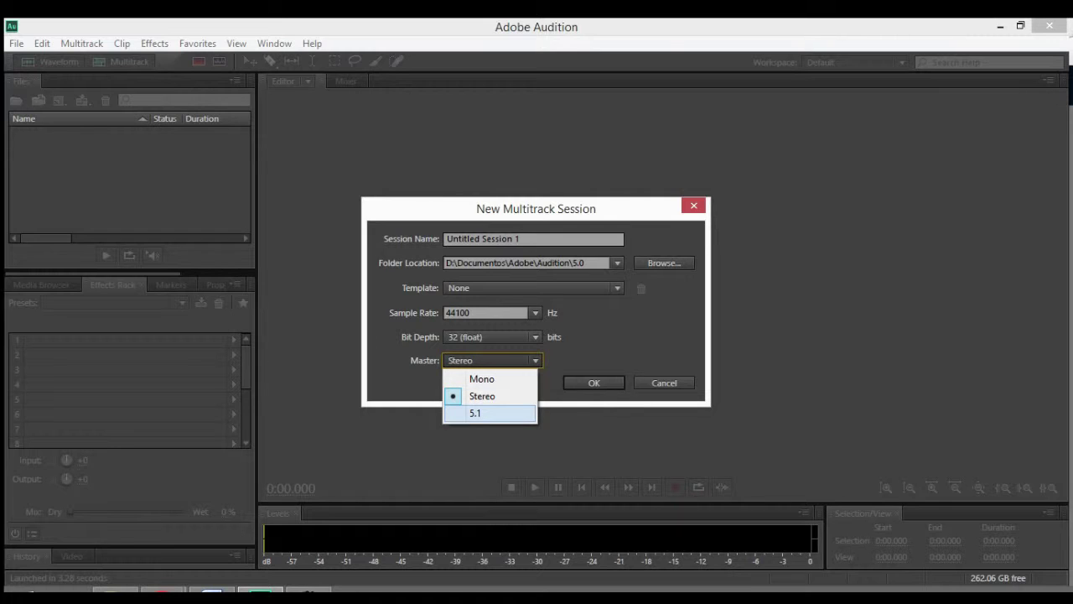
key(Up)
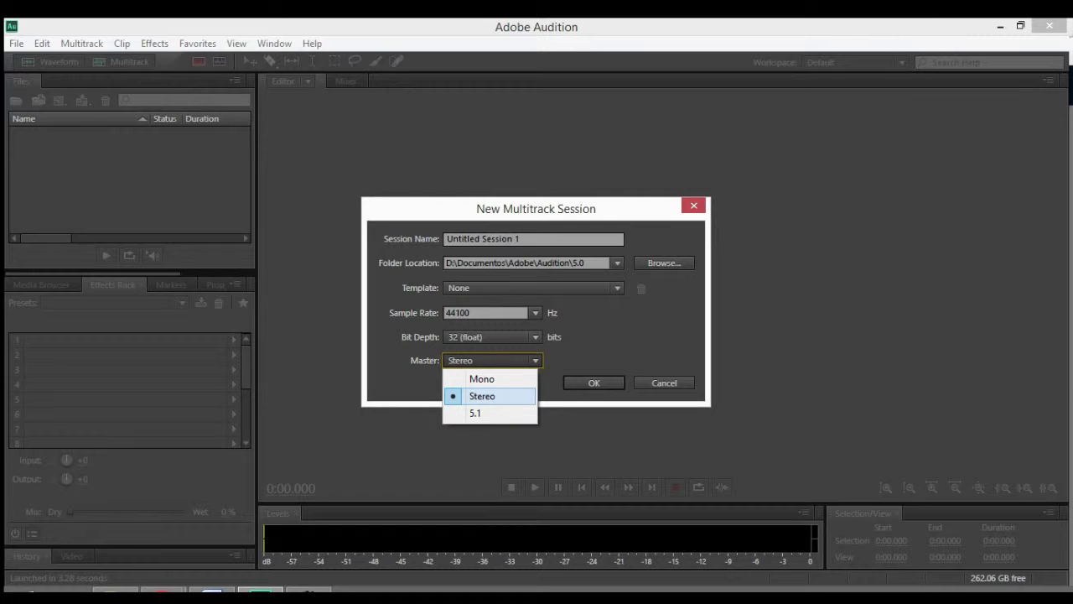
key(Return)
Step: Name the session "Practica Final", choose Escritorio as its folder location and create it
triple_click(500, 239)
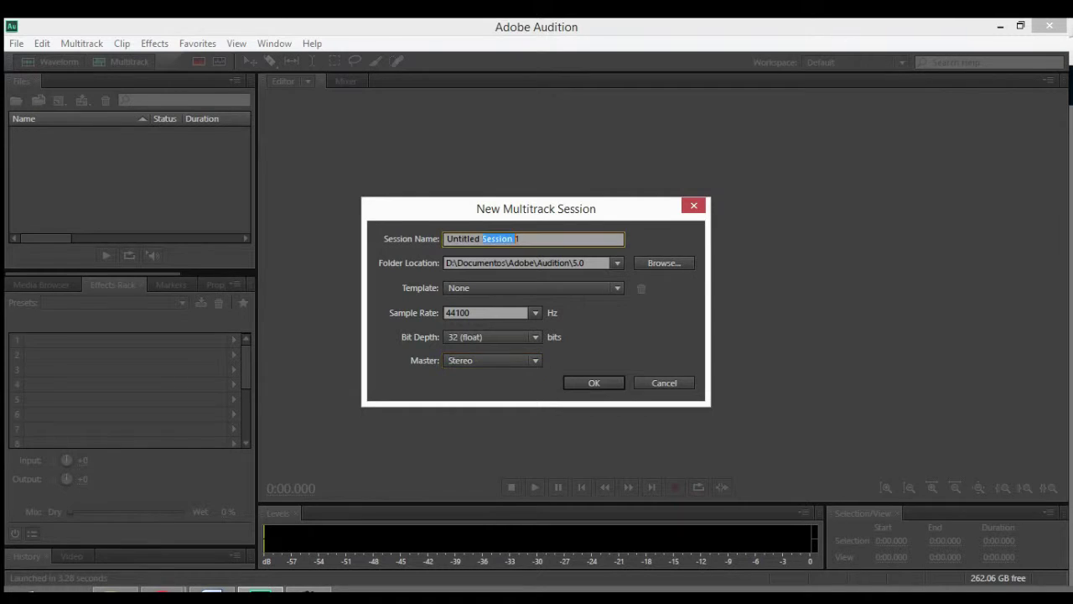
text(Practica Final)
click(664, 263)
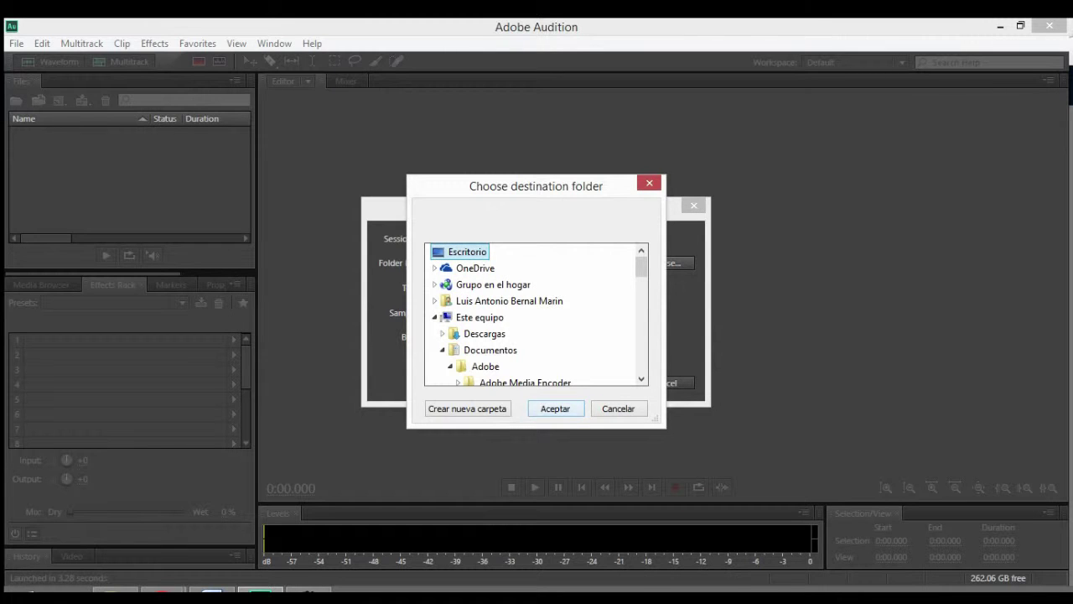
key(Return)
key(Return)
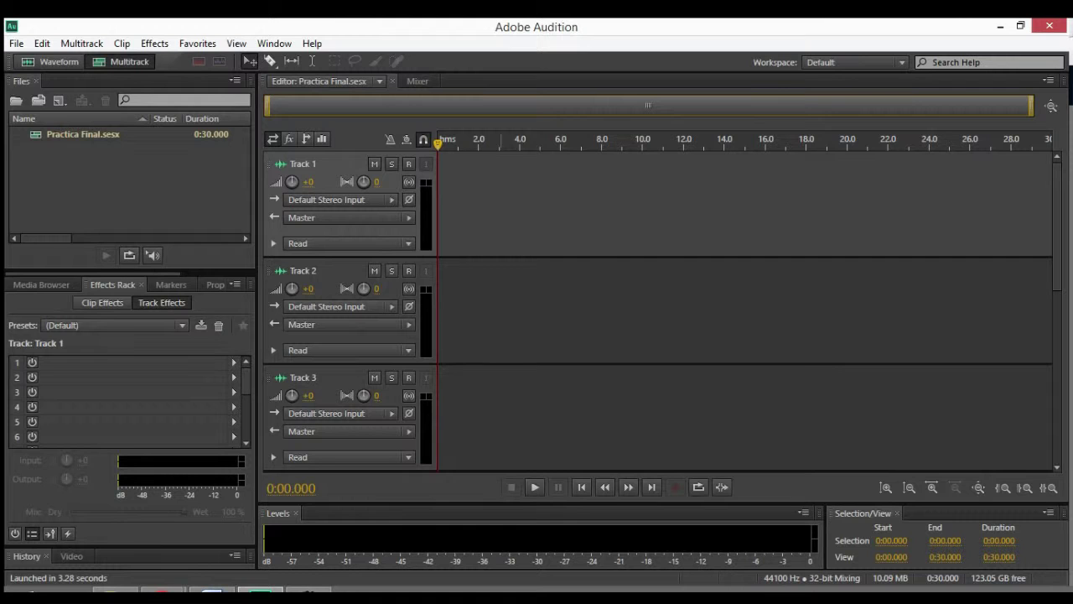
Step: Reduce the height of the session's tracks and look over the track list from Track 1 to Master
scroll(663, 310, down, 5)
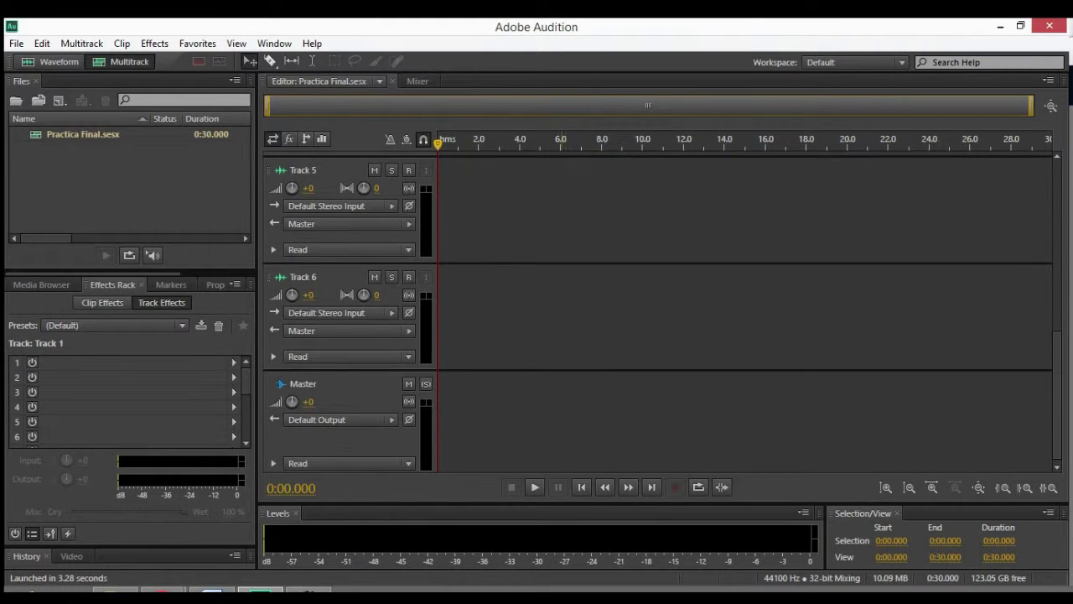
scroll(663, 310, up, 5)
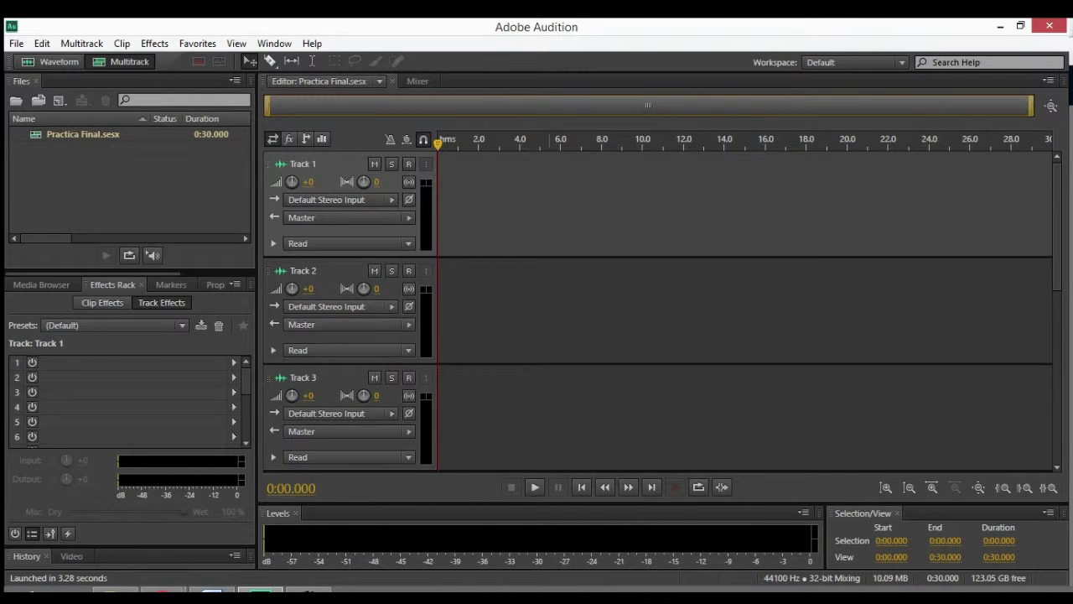
scroll(659, 310, down, 2)
scroll(345, 280, down, 2)
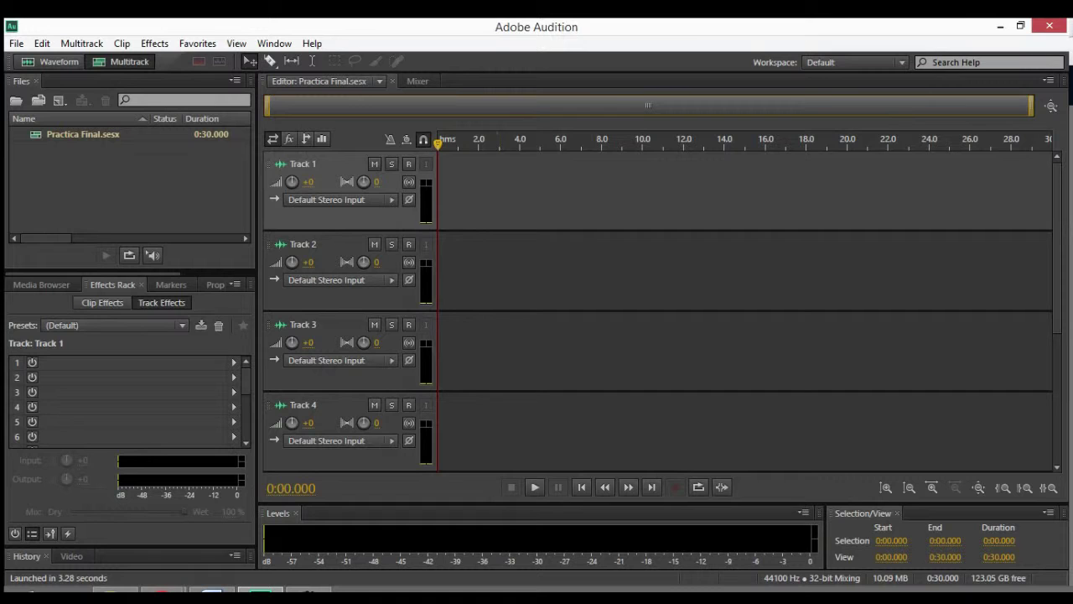
scroll(658, 310, down, 5)
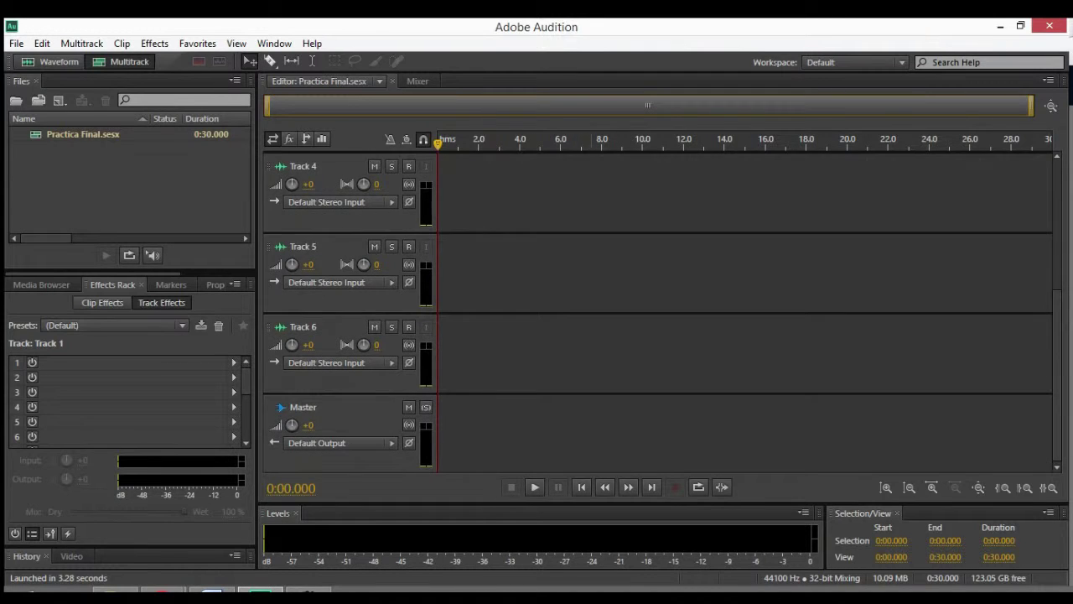
scroll(659, 310, up, 5)
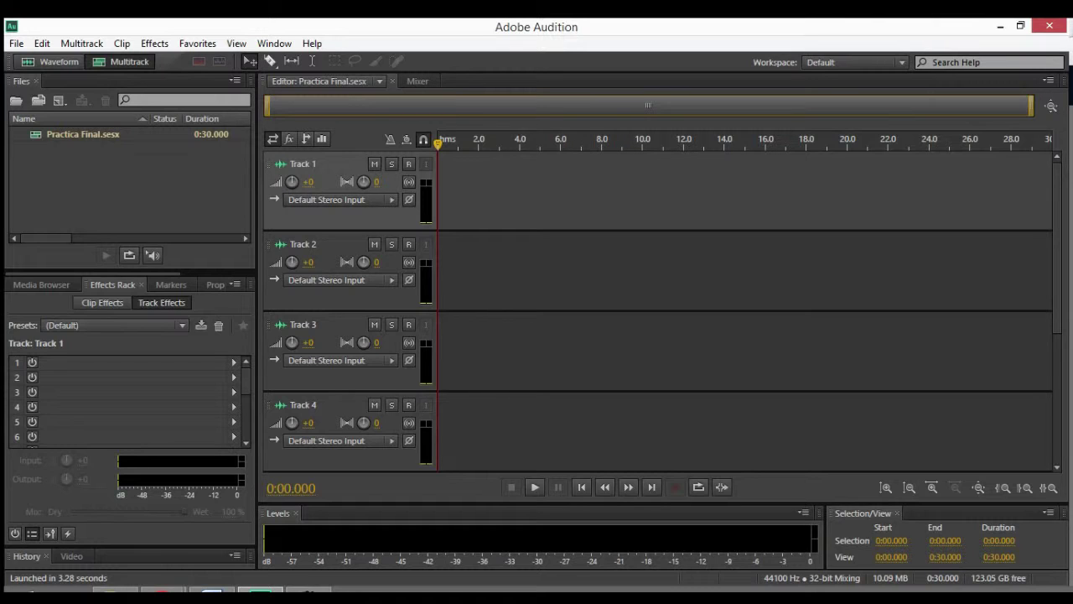
Step: Enlarge the Files panel vertically to make room for more entries
drag(129, 270, 129, 300)
click(129, 210)
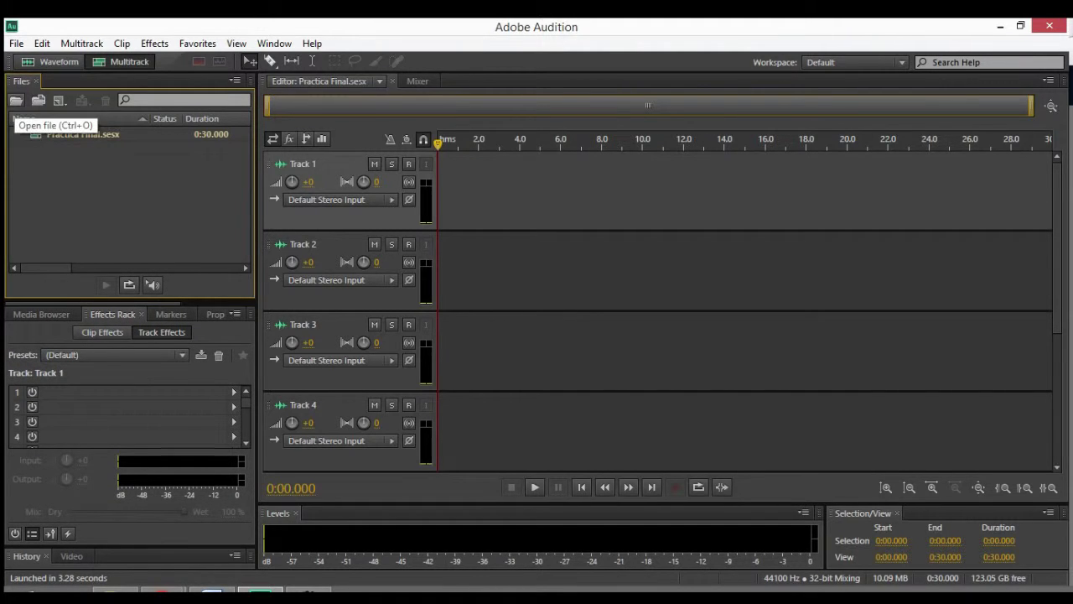
click(16, 100)
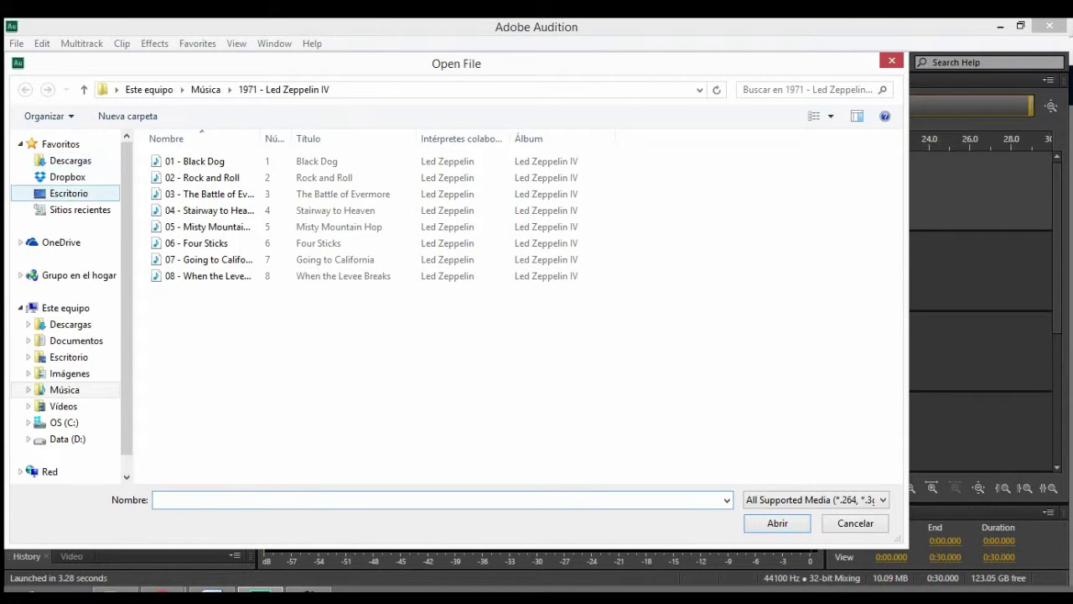
click(69, 194)
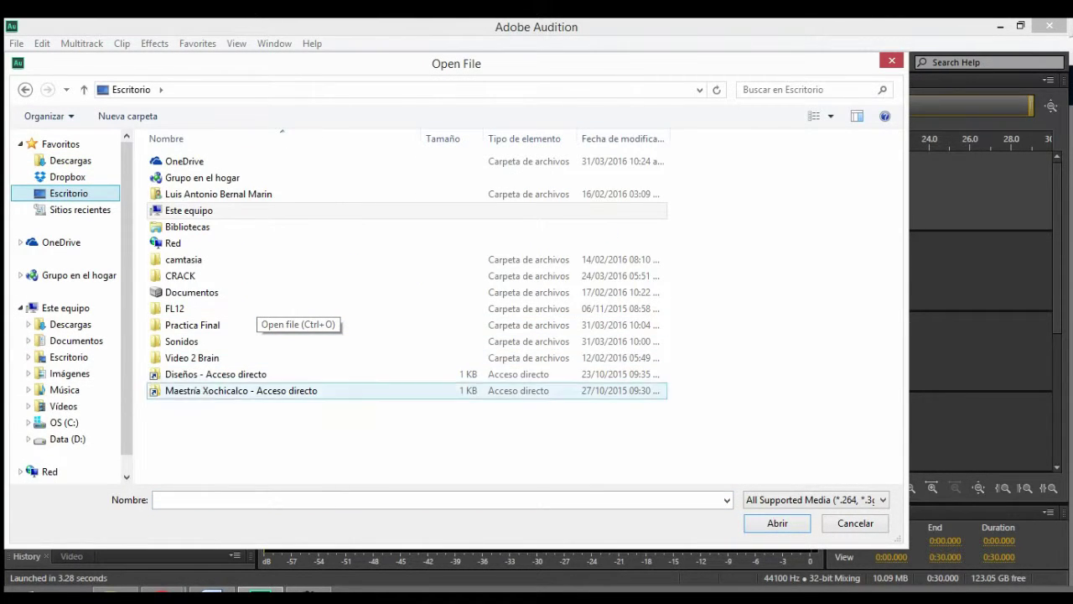
click(182, 341)
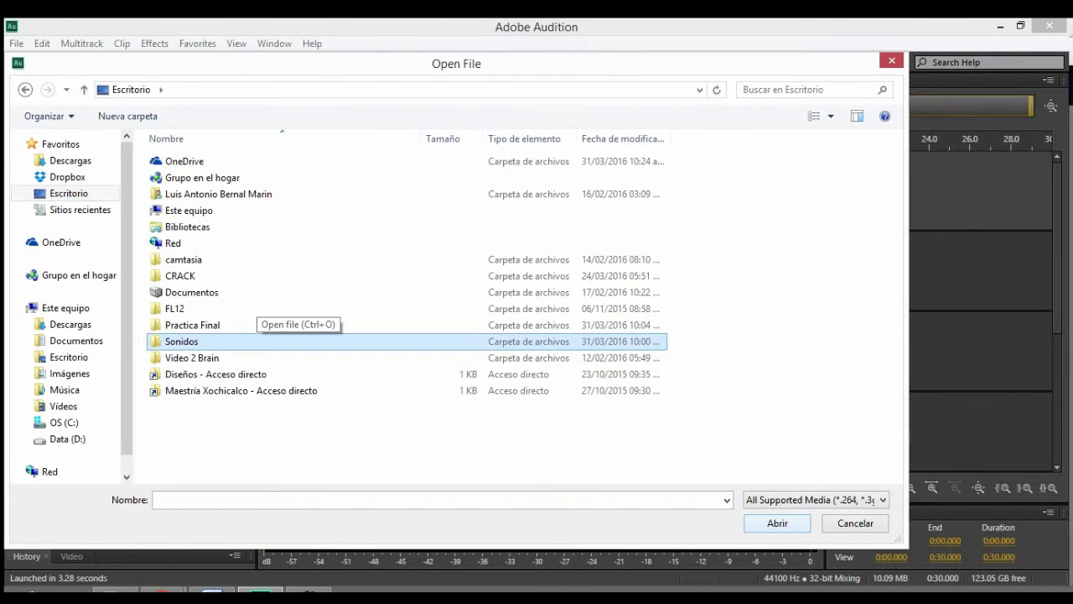
double_click(182, 341)
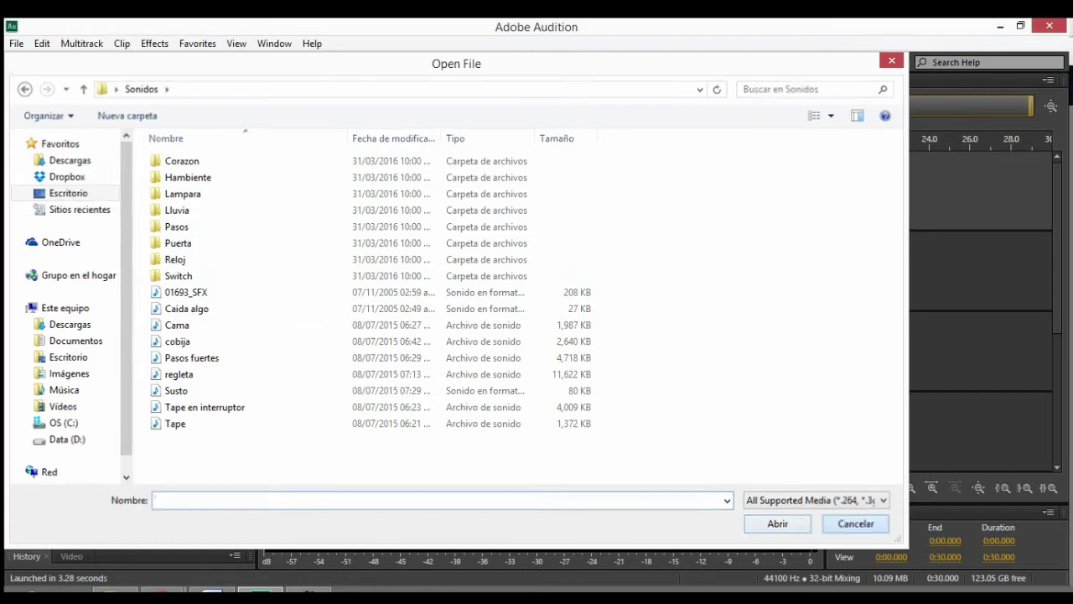
click(855, 523)
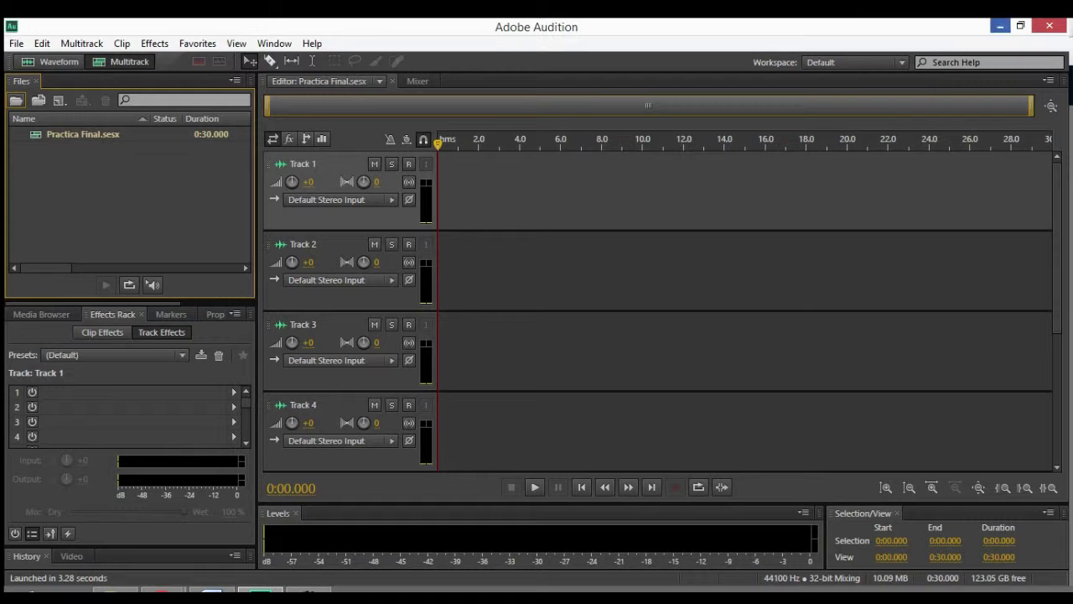
Step: Import the sound effects from the Sonidos folder into the session's file list
click(1000, 26)
drag(494, 284, 77, 192)
click(77, 193)
scroll(77, 192, down, 1)
scroll(77, 193, up, 1)
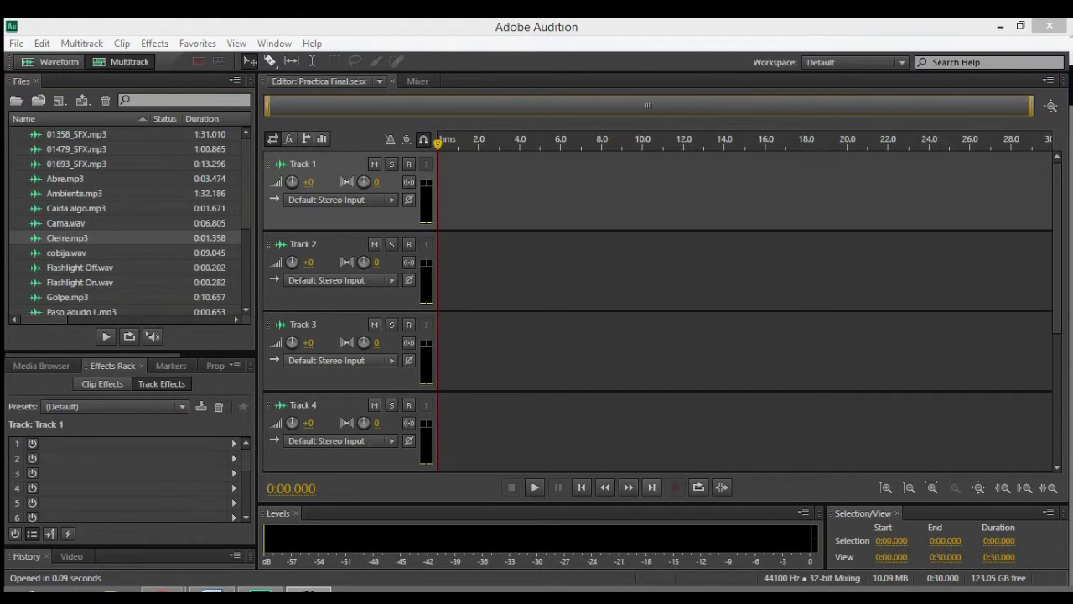
Step: Examine the imported sound files and their durations, from 01358_SFX.mp3 through Tape.wav
click(67, 223)
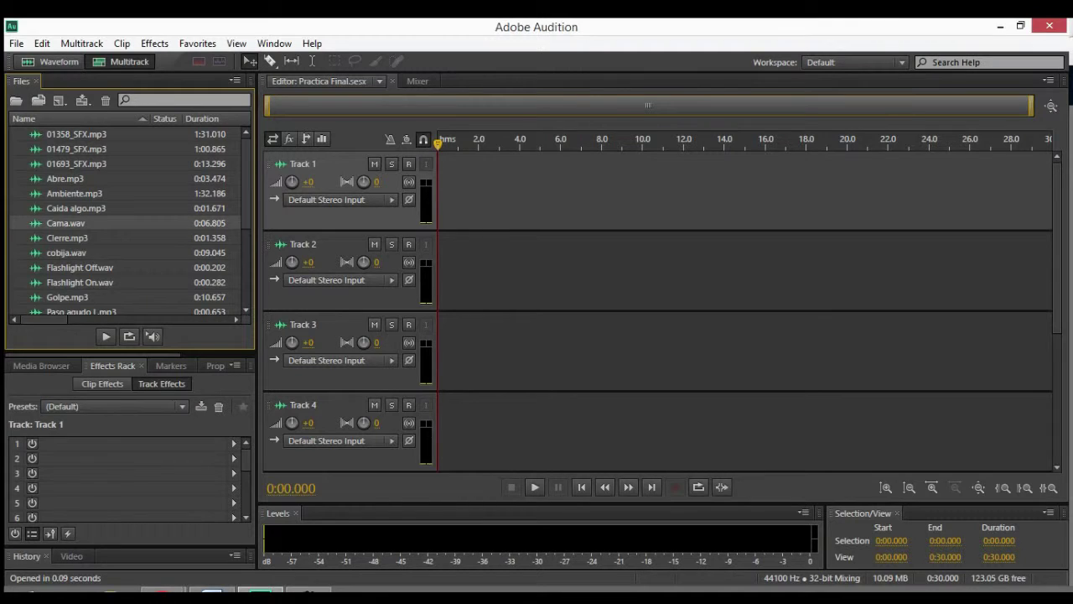
scroll(67, 223, down, 4)
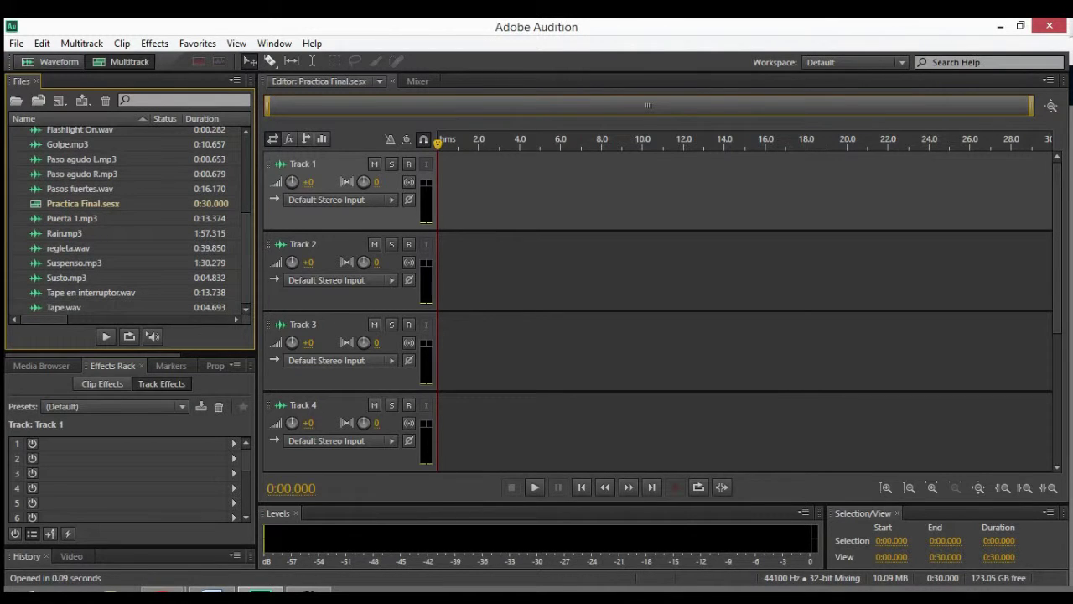
scroll(126, 223, up, 4)
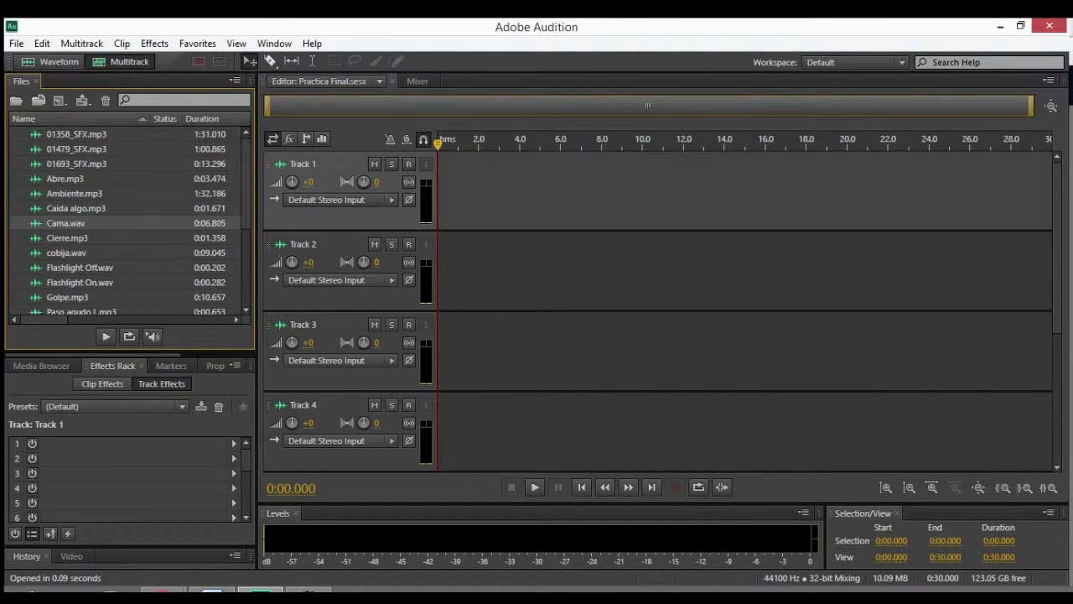
scroll(126, 223, down, 3)
scroll(126, 223, up, 3)
click(77, 163)
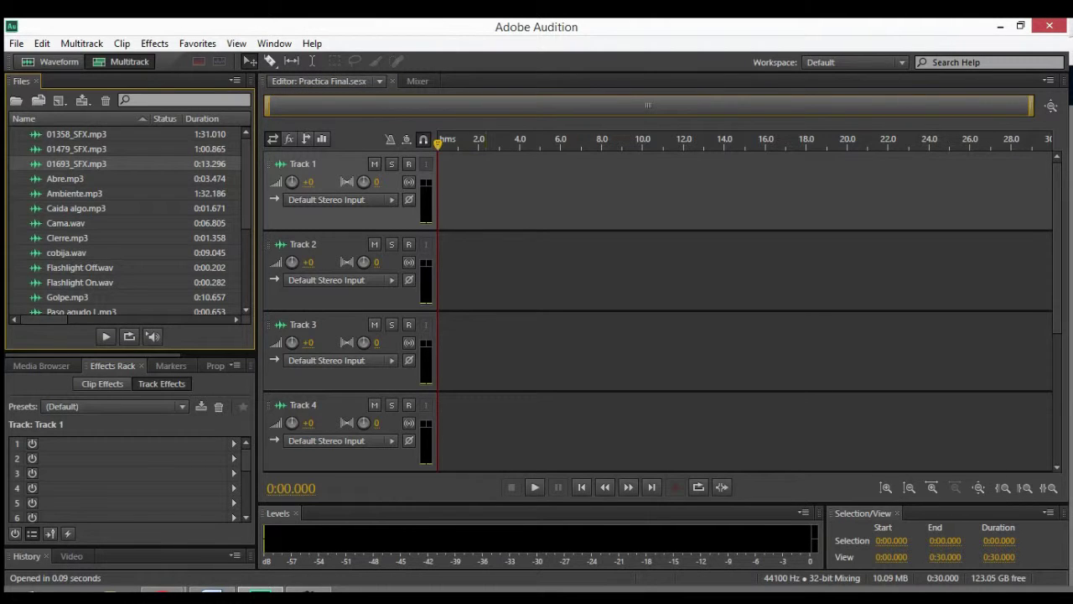
key(r)
click(270, 61)
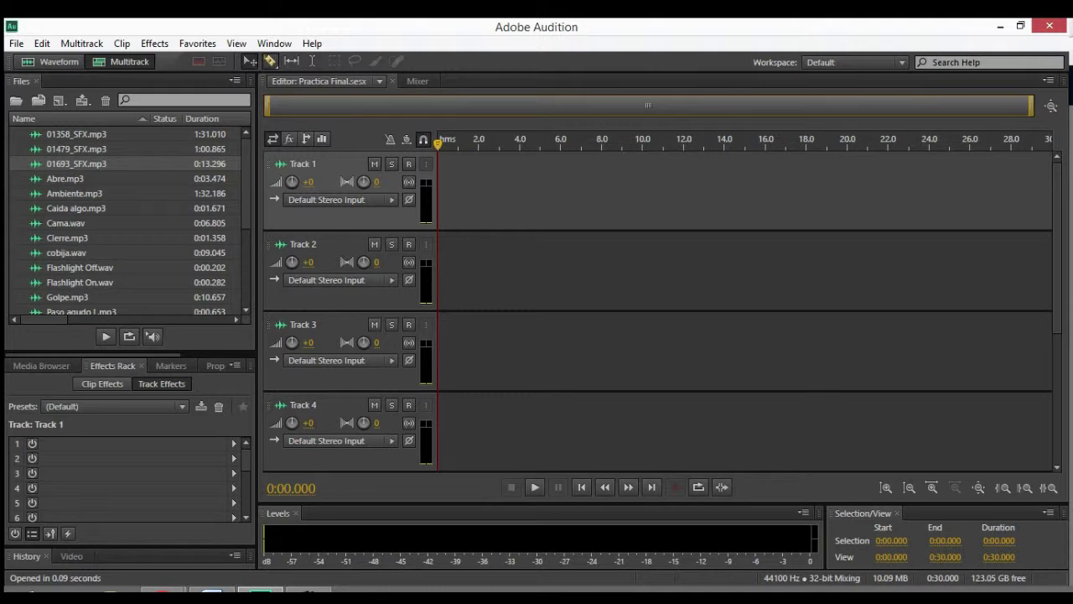
click(77, 208)
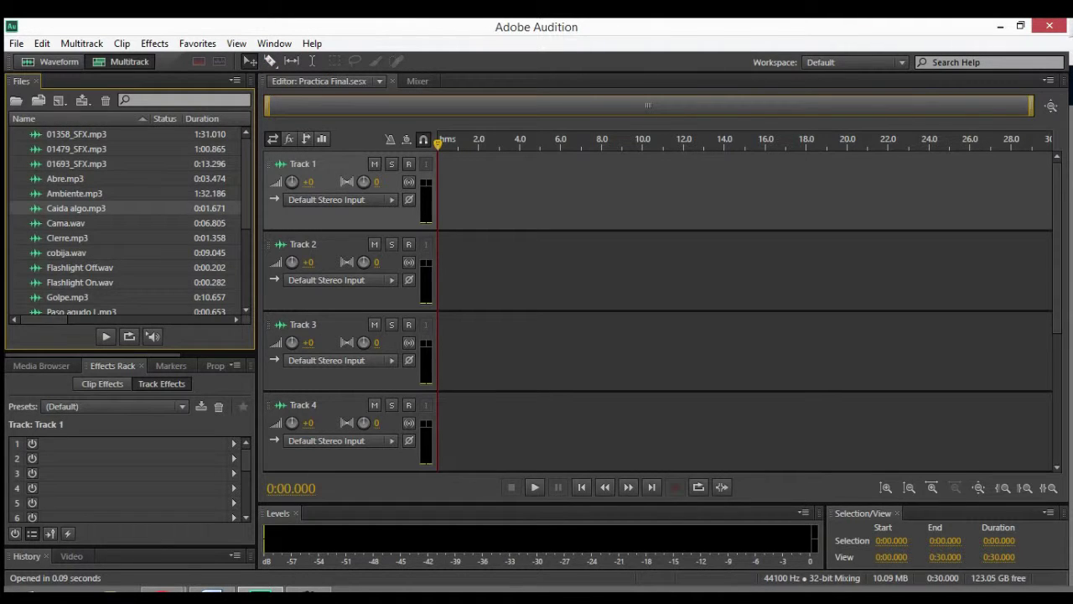
scroll(126, 208, down, 3)
scroll(126, 208, up, 3)
scroll(126, 201, down, 2)
scroll(125, 201, up, 2)
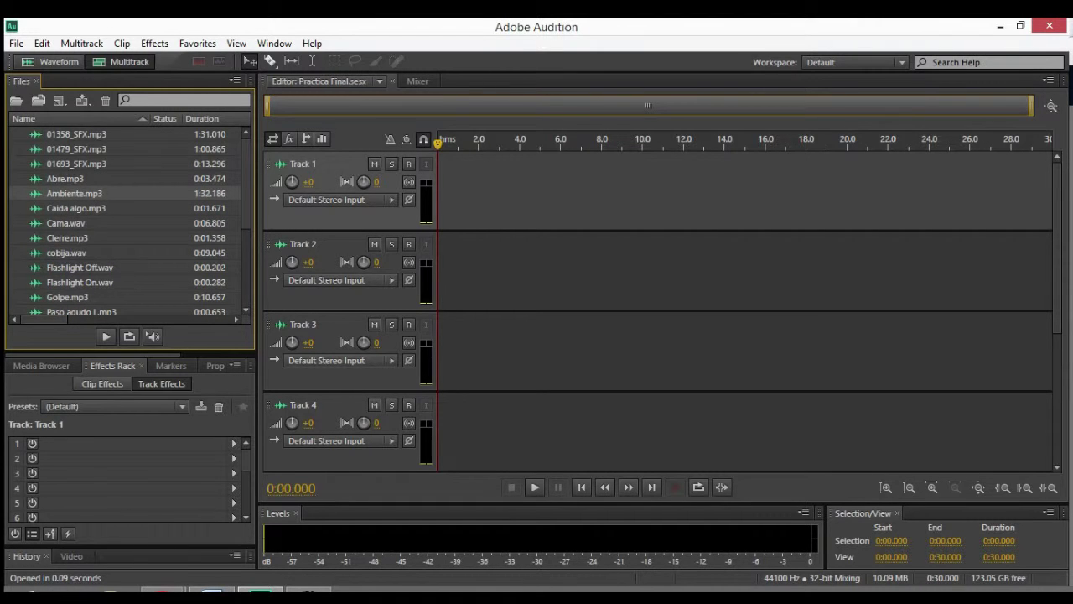
scroll(126, 222, down, 1)
scroll(126, 222, down, 2)
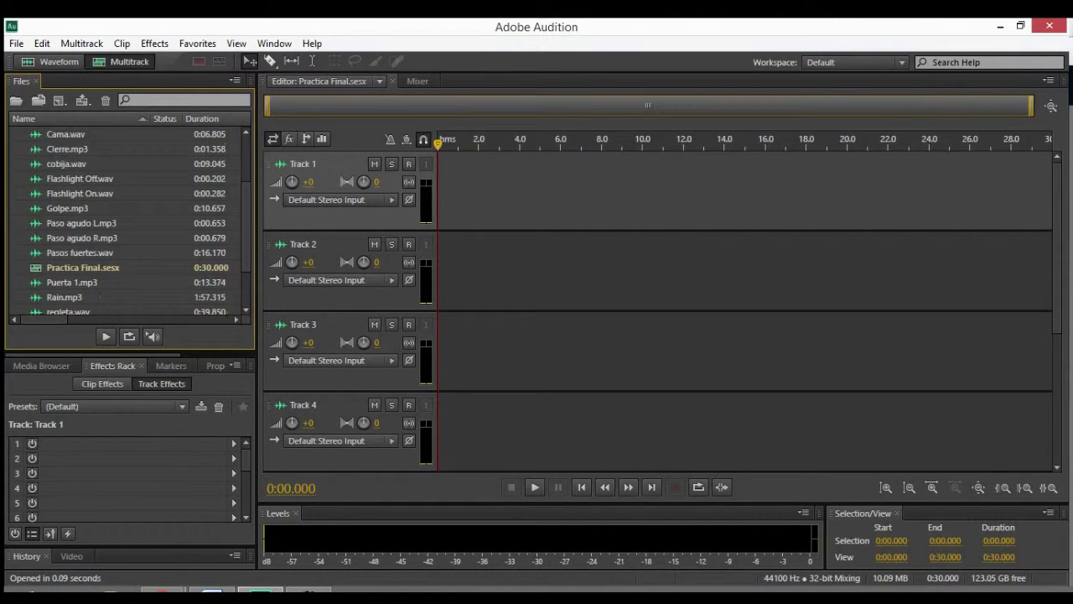
scroll(126, 222, down, 1)
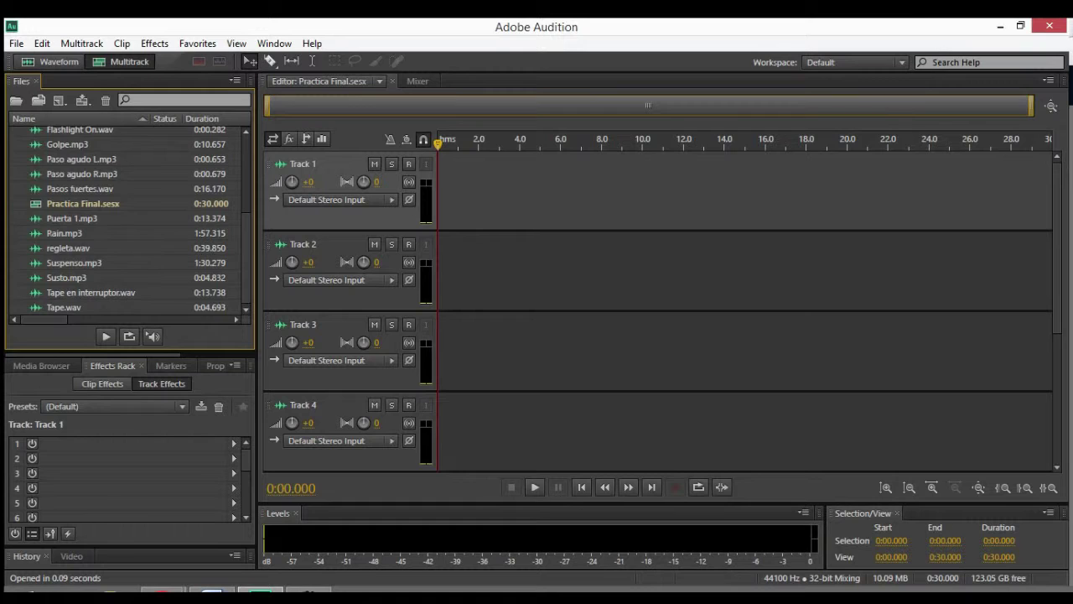
scroll(126, 193, up, 3)
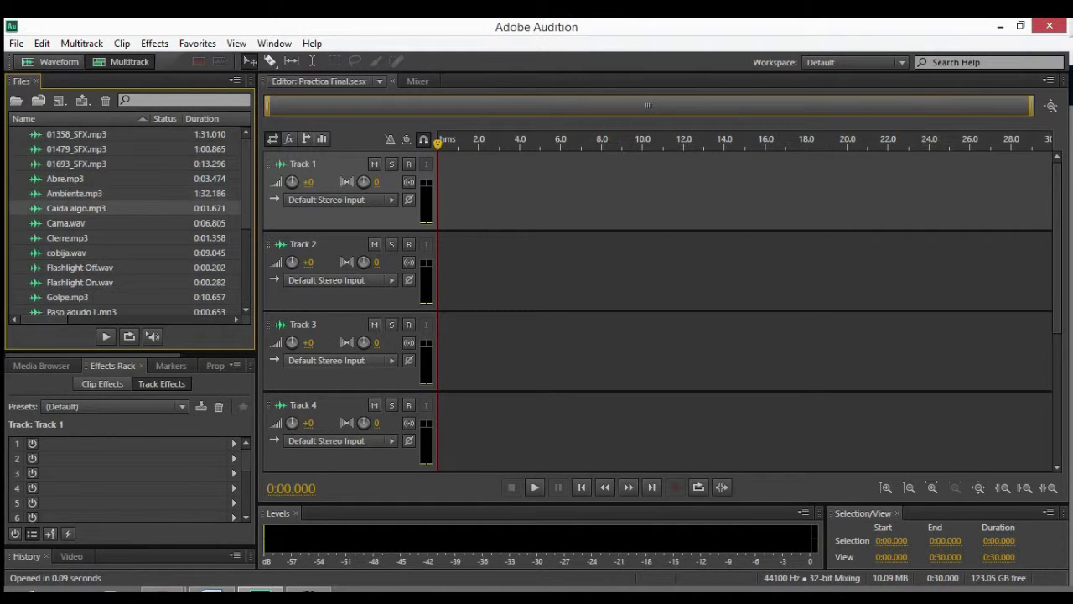
scroll(126, 208, down, 2)
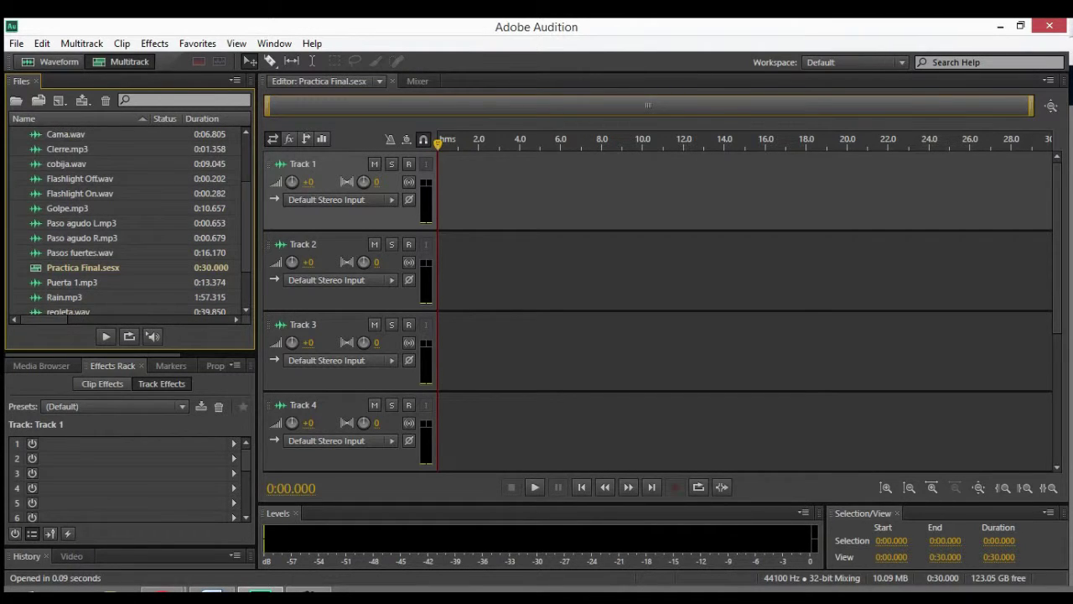
scroll(126, 222, down, 1)
scroll(126, 222, down, 1)
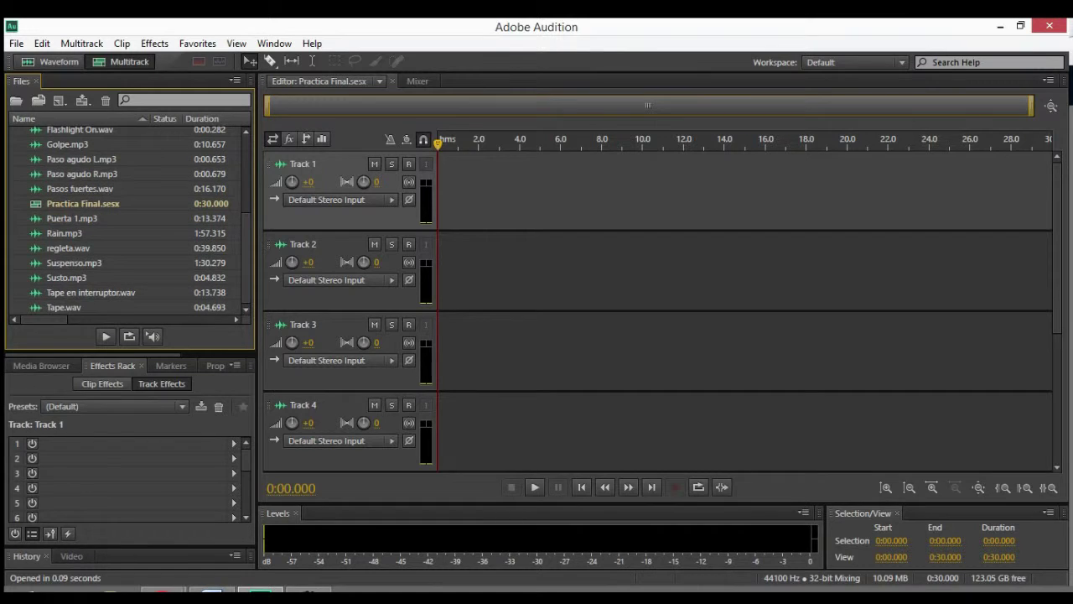
scroll(126, 210, up, 2)
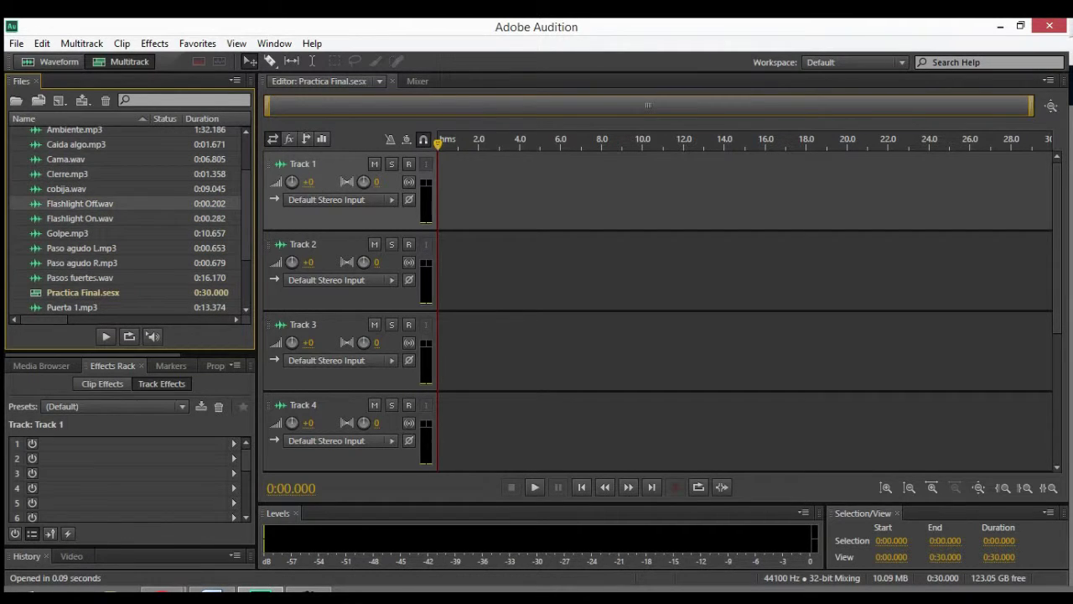
Step: Place Rain.mp3 at the start of Track 1 and play back its opening seconds
scroll(126, 210, down, 2)
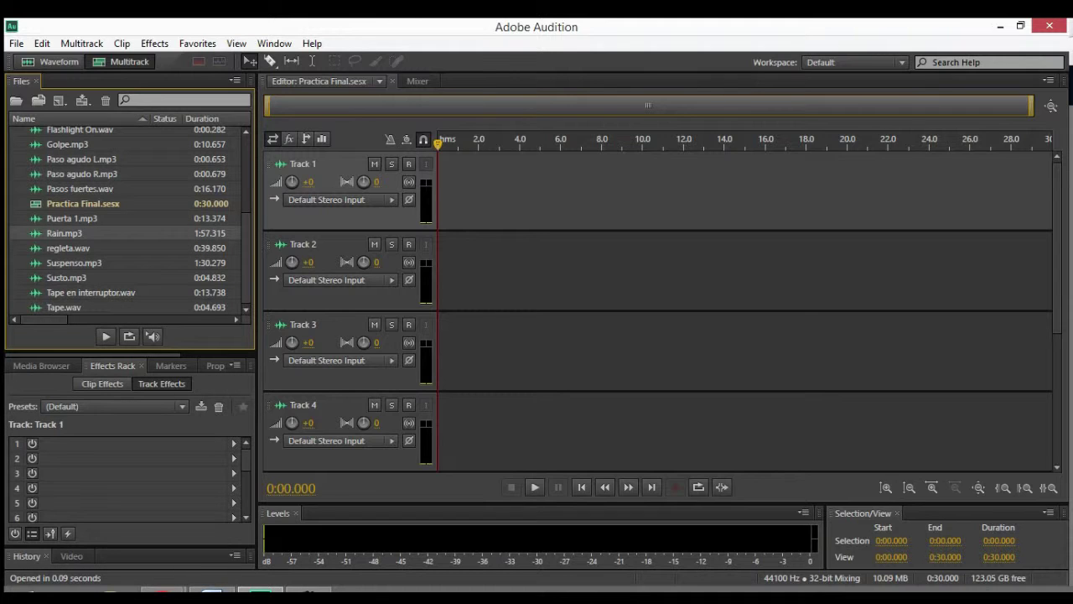
drag(64, 233, 441, 180)
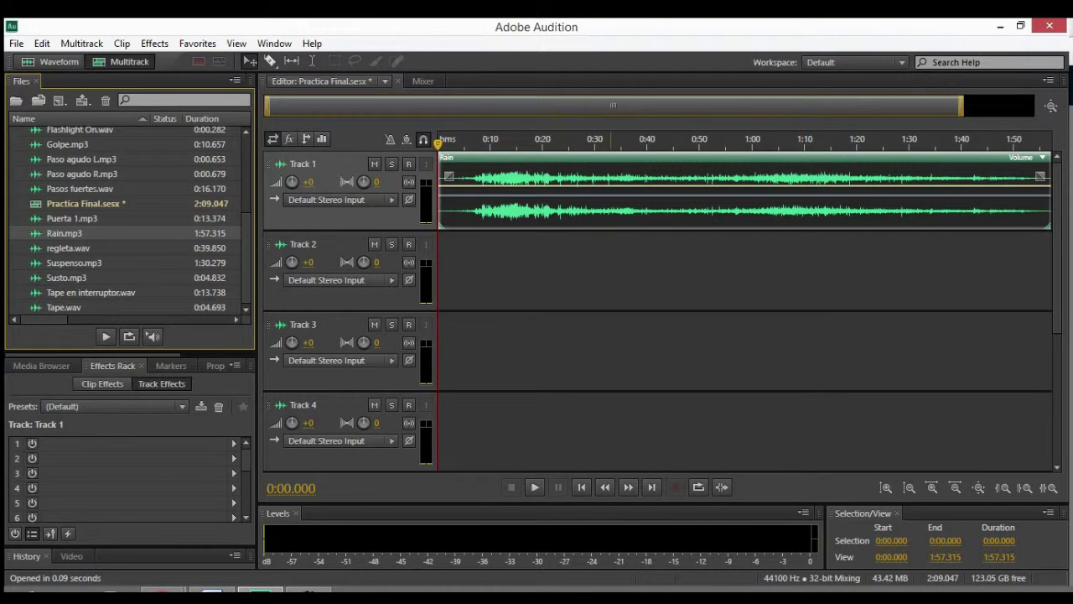
key(space)
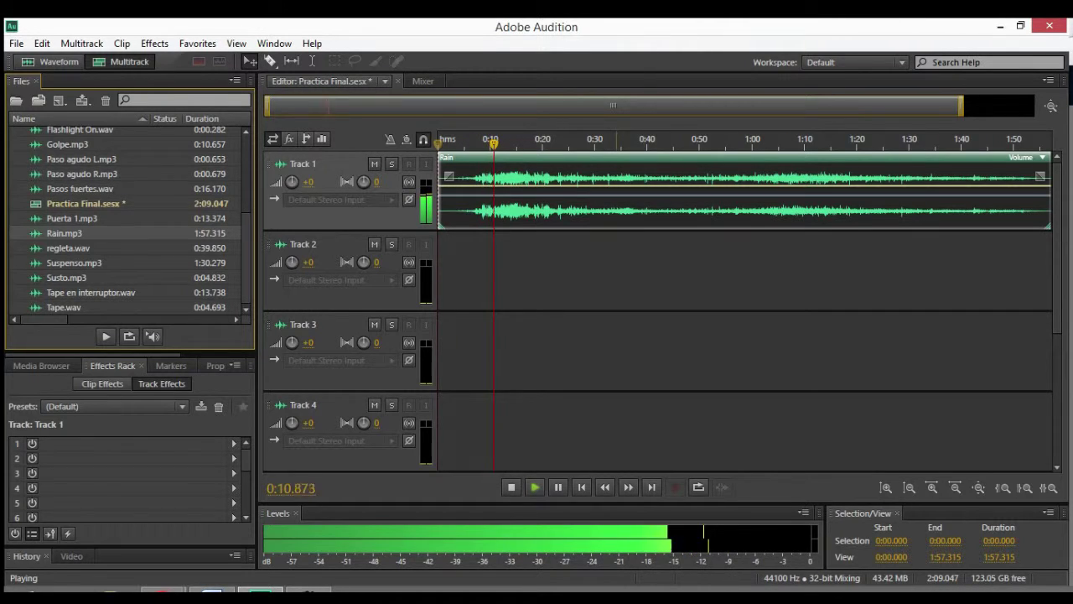
key(space)
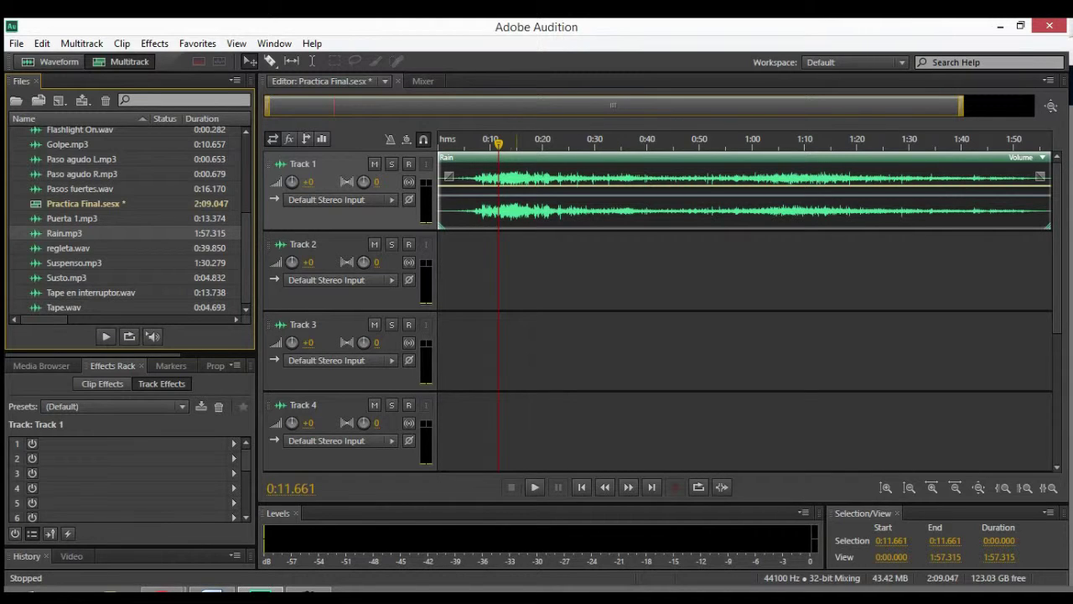
key(space)
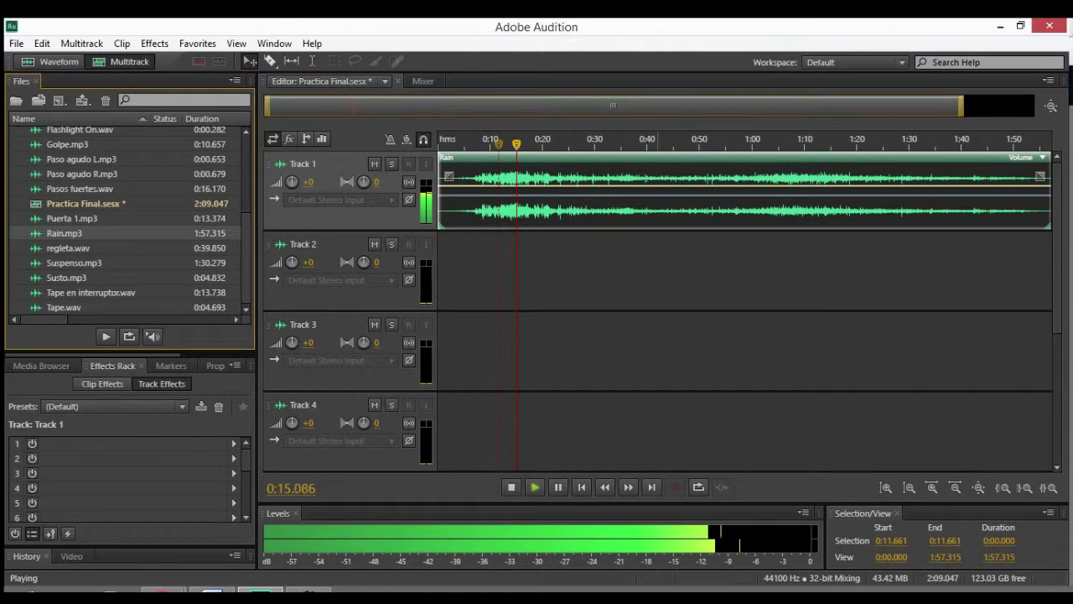
key(space)
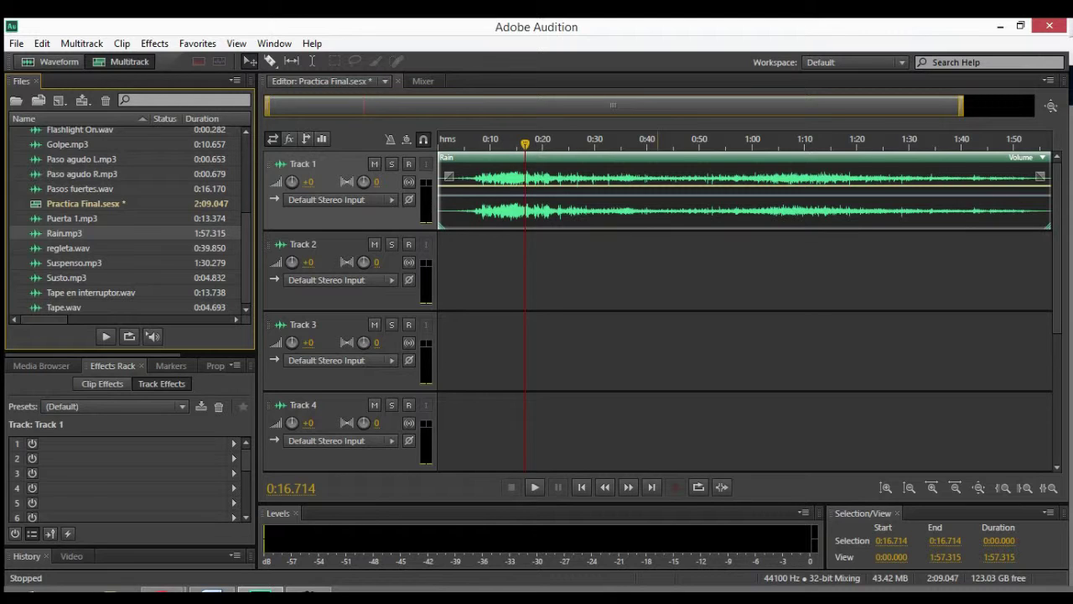
Step: Add volume keyframes to the Rain clip at about 0:15.185 and 0:18.000, lowering the second to about -27.7 dB
key(ctrl+s)
drag(525, 144, 517, 144)
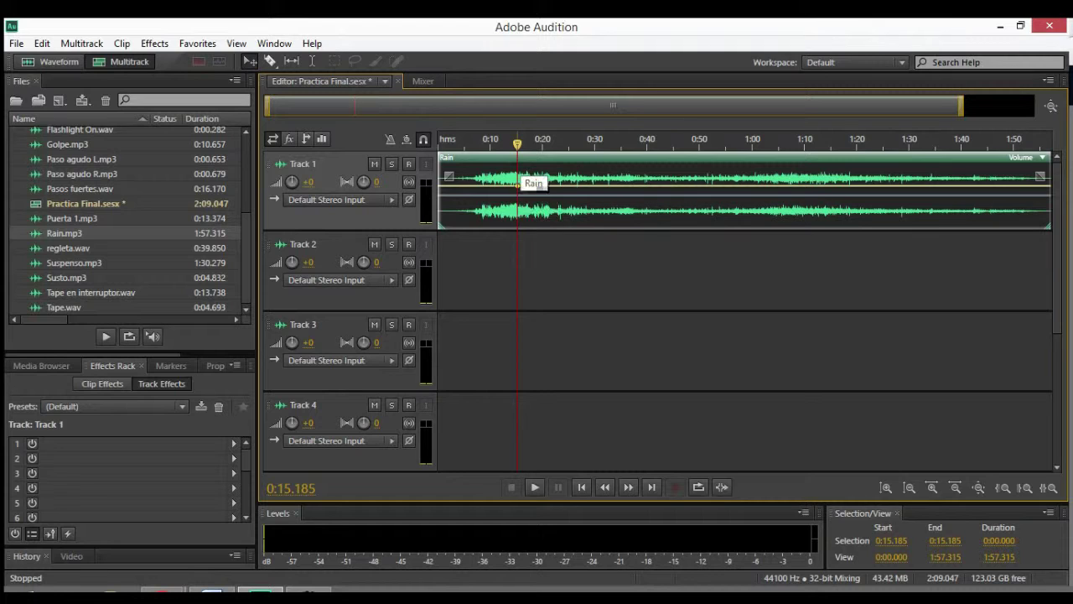
mouse_move(517, 144)
mouse_down()
mouse_move(545, 143)
mouse_move(533, 143)
mouse_up()
drag(294, 488, 301, 488)
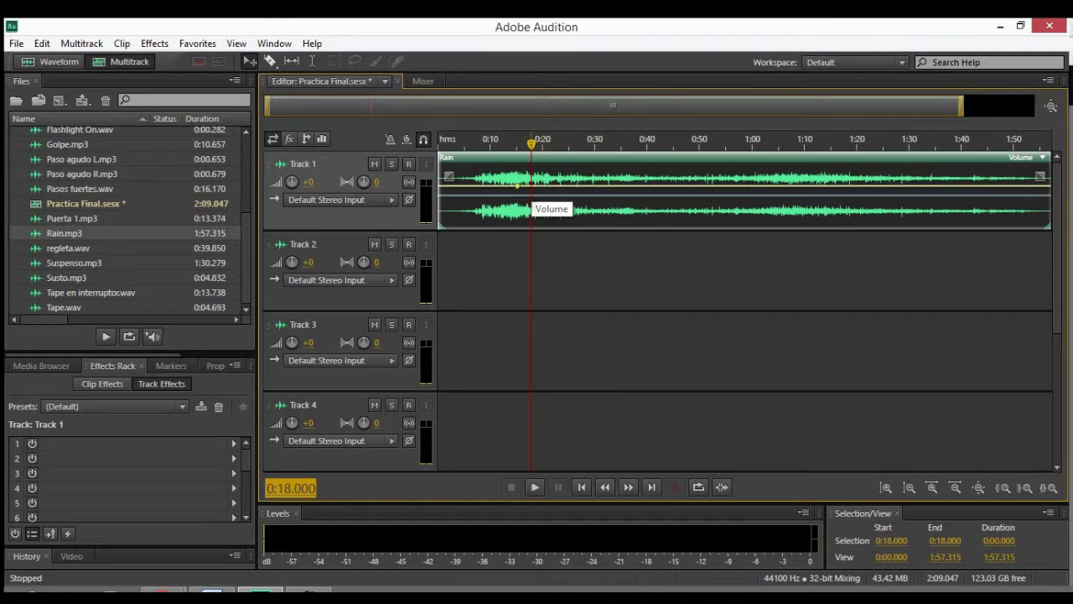
click(532, 186)
drag(531, 184, 531, 216)
Step: Play the Rain fade from about 0:09.677, raise the second volume keyframe slightly and listen to the quieter section again
drag(495, 144, 489, 144)
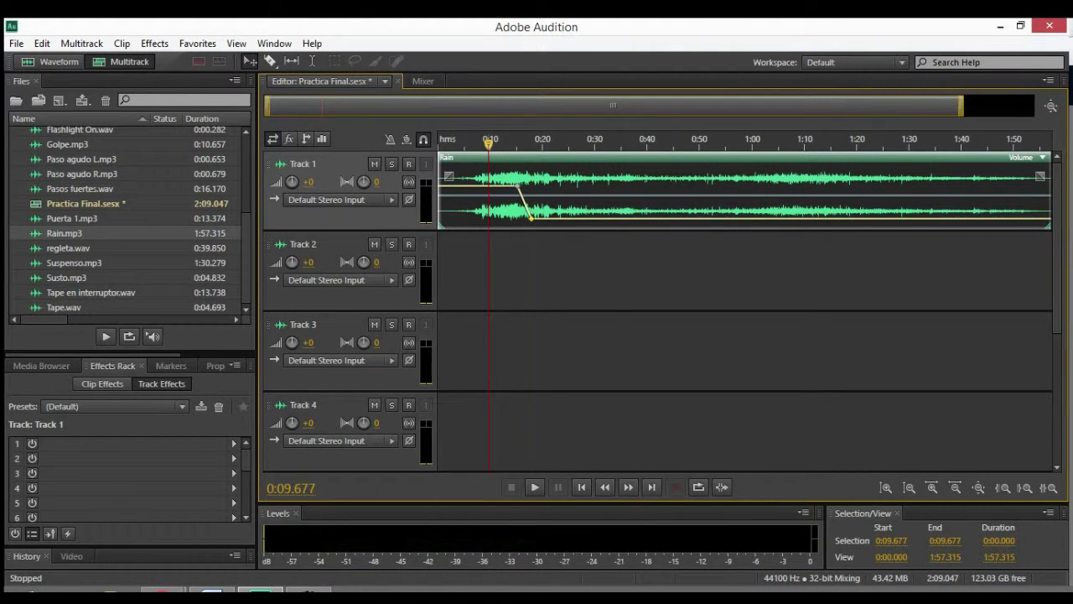
key(space)
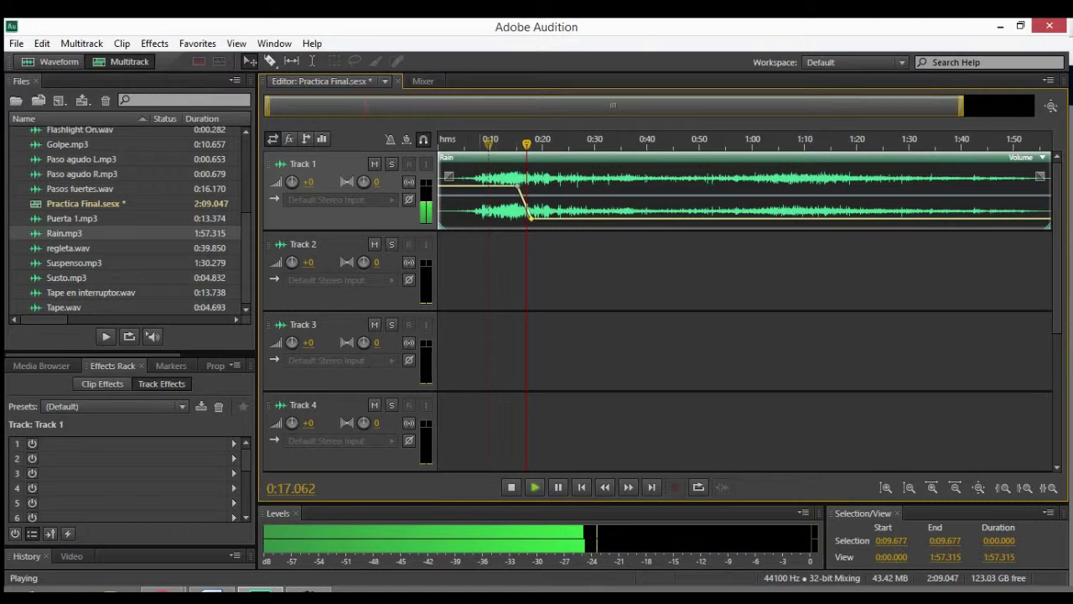
mouse_move(531, 219)
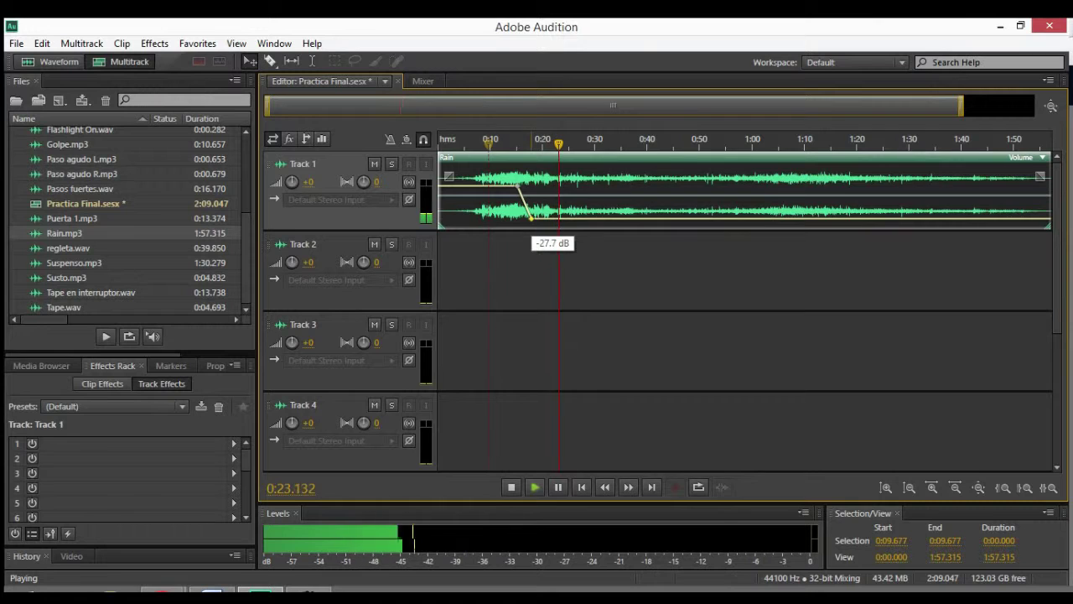
key(space)
drag(532, 217, 532, 213)
key(space)
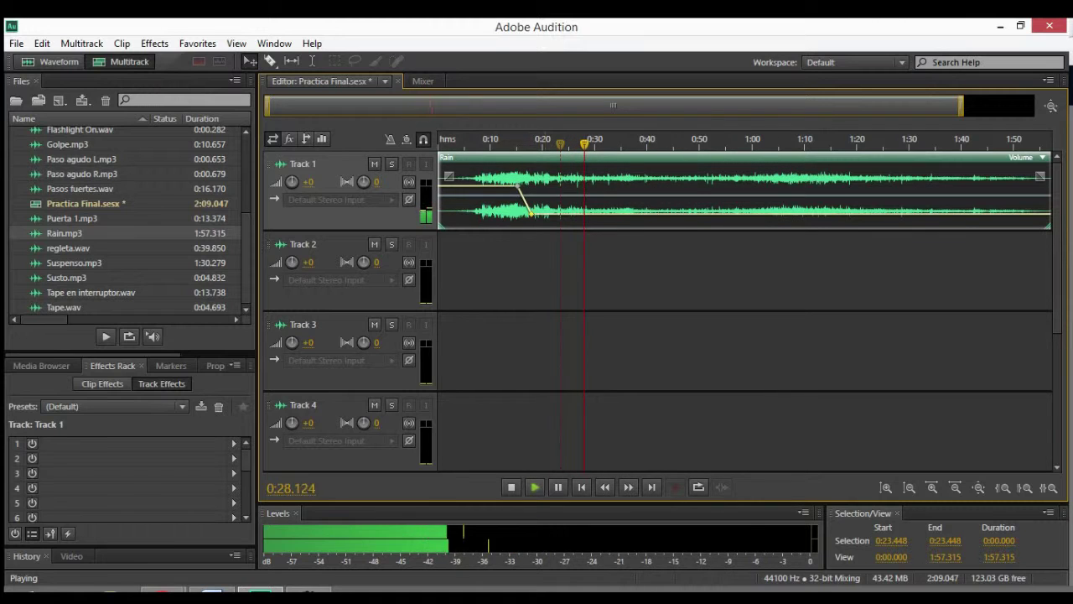
key(space)
Step: Stop playback, set the session's playhead to about 0:18.014 and audition Golpe.mp3 in the waveform editor
drag(535, 144, 532, 144)
click(135, 244)
scroll(126, 219, up, 3)
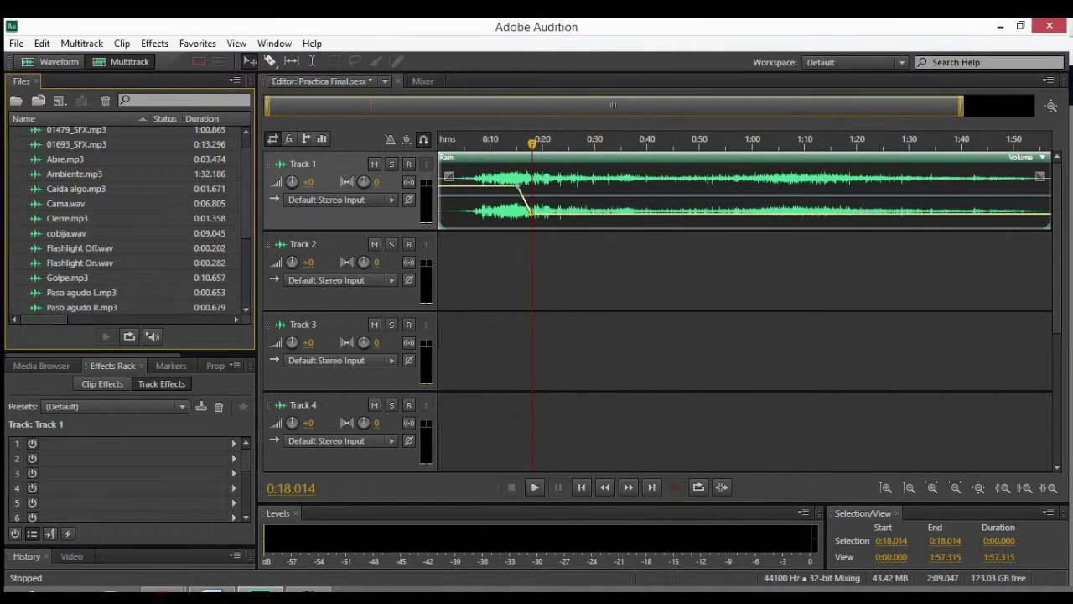
click(69, 278)
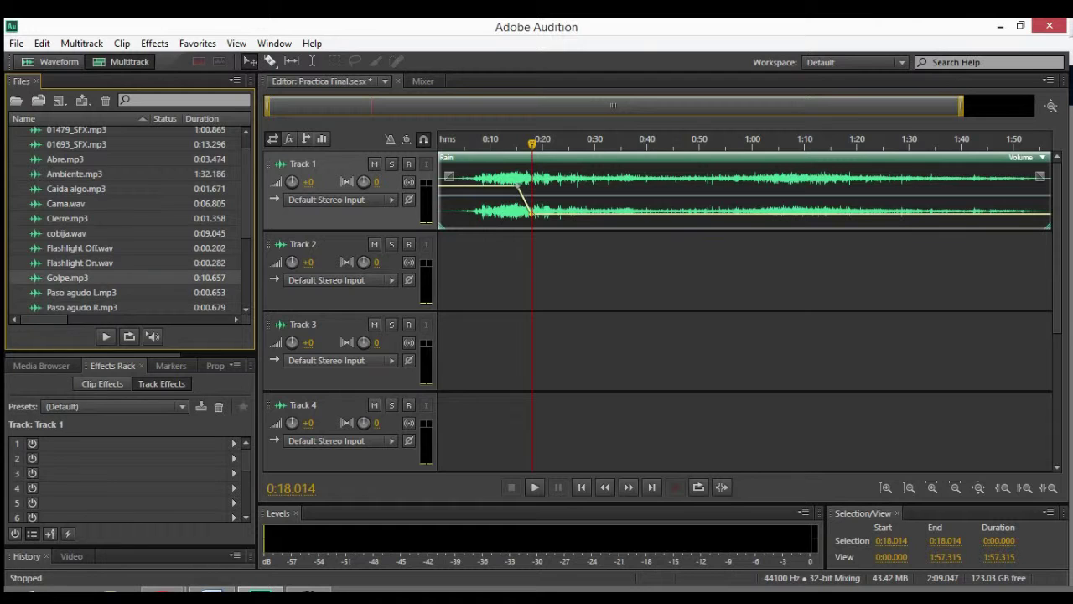
scroll(126, 218, down, 3)
scroll(126, 218, up, 3)
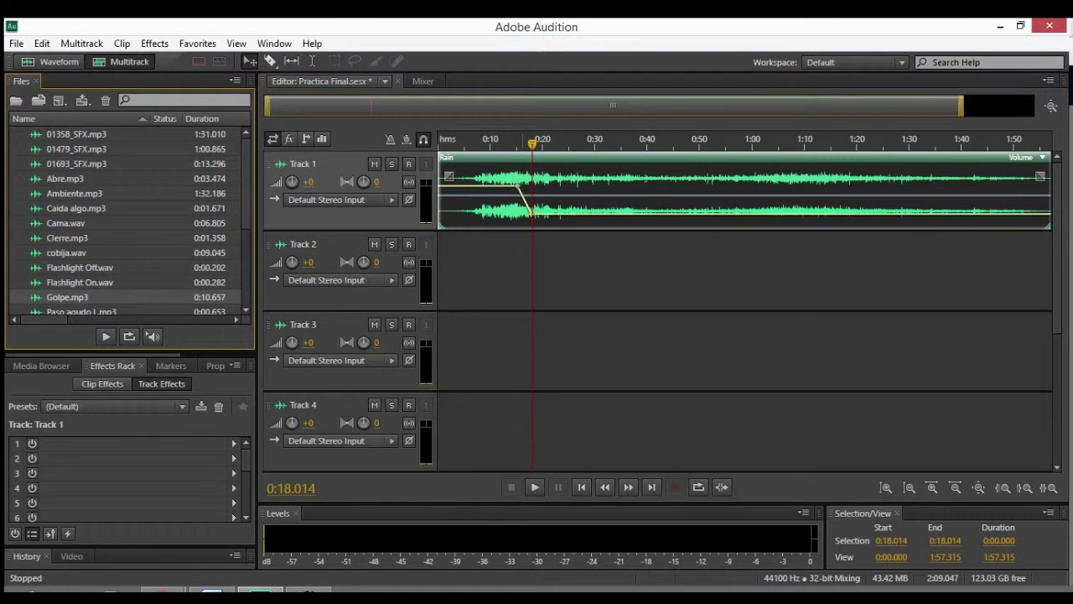
scroll(125, 218, down, 2)
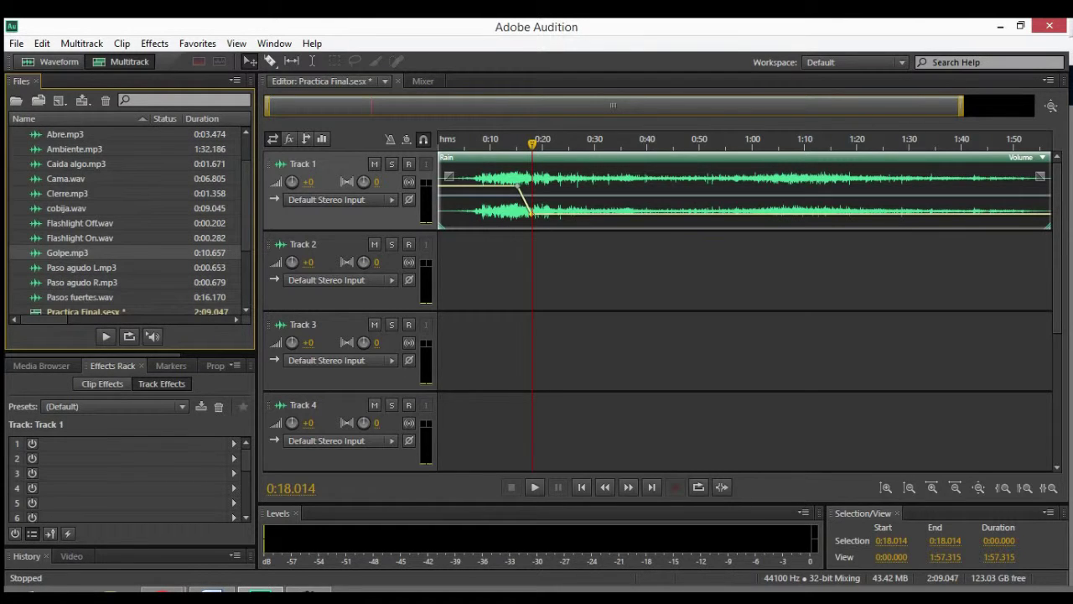
double_click(67, 252)
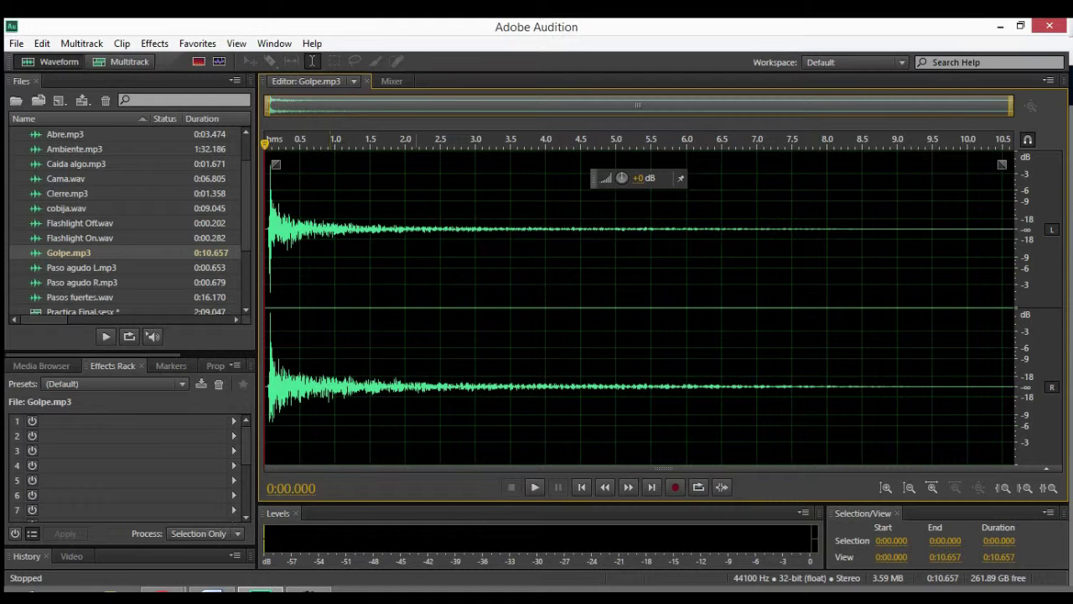
key(space)
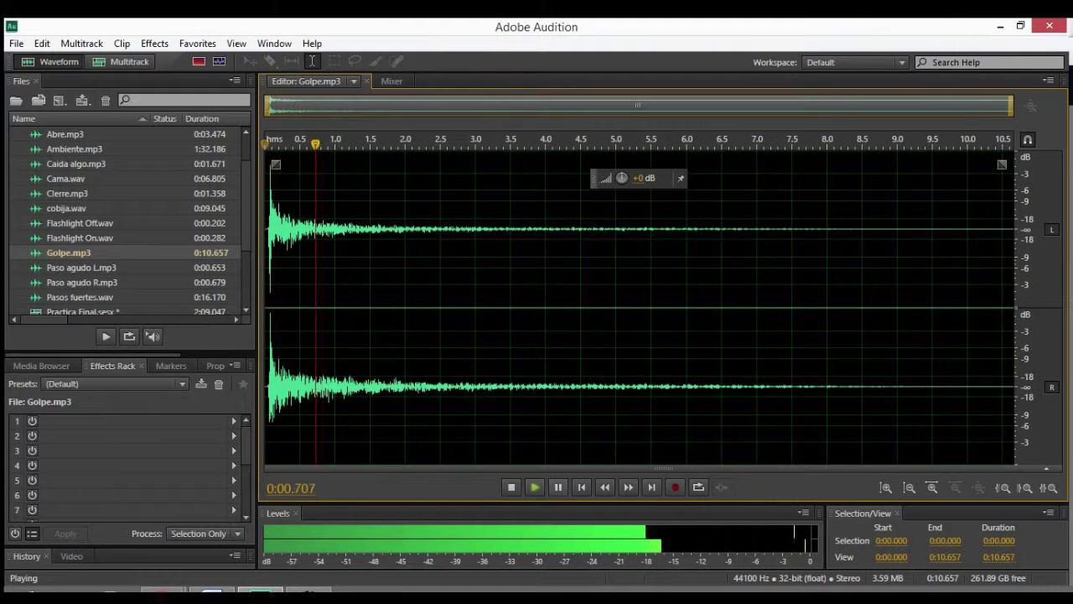
key(space)
Step: Audition the door sounds Puerta 1.mp3 and Abre.mp3 in the waveform editor
click(80, 238)
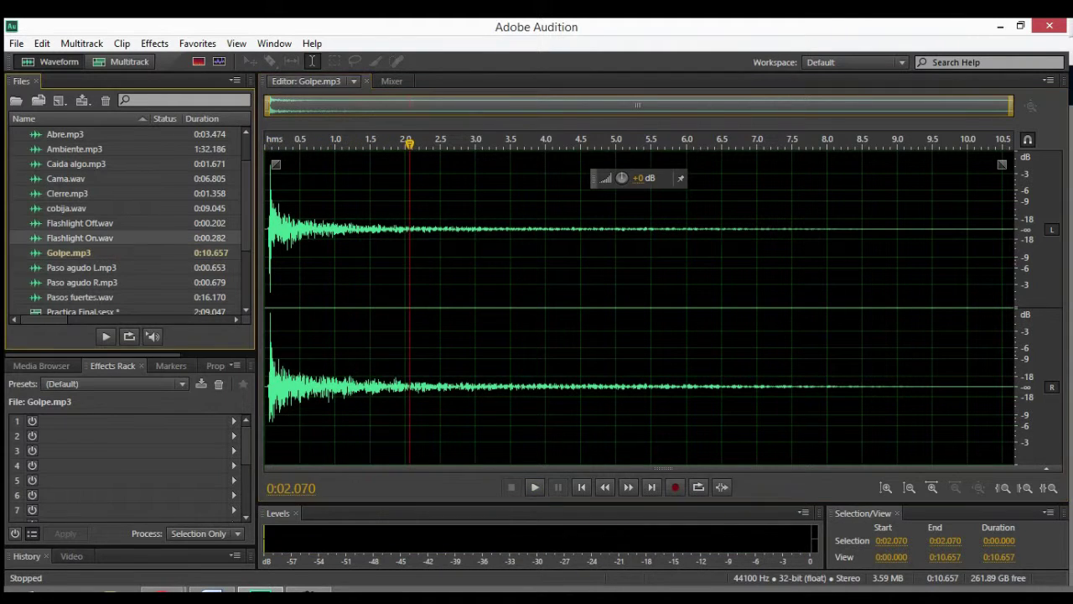
scroll(79, 239, up, 1)
click(80, 239)
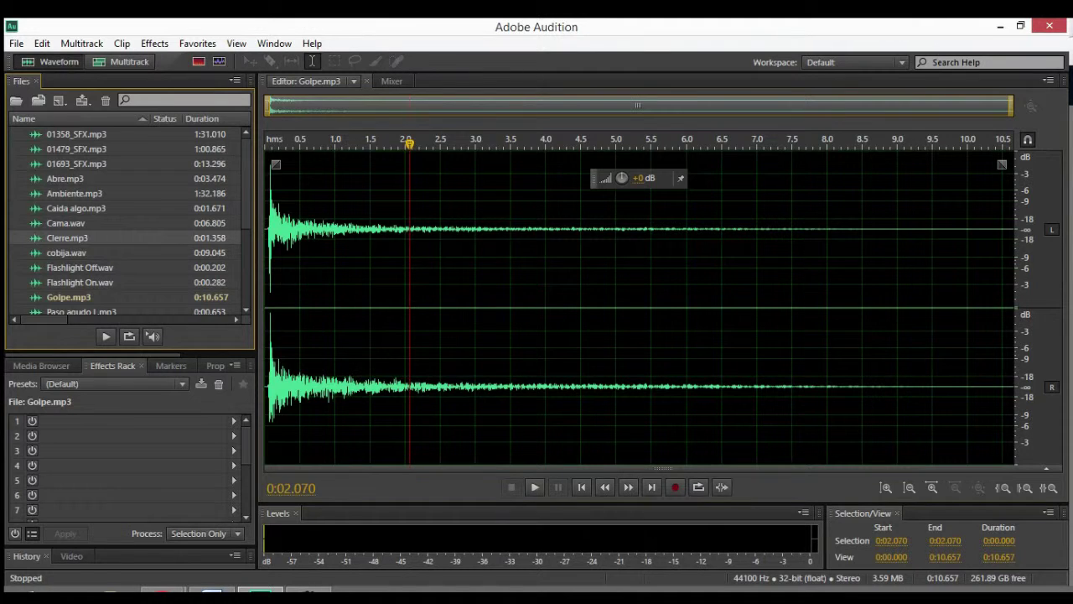
scroll(126, 222, down, 3)
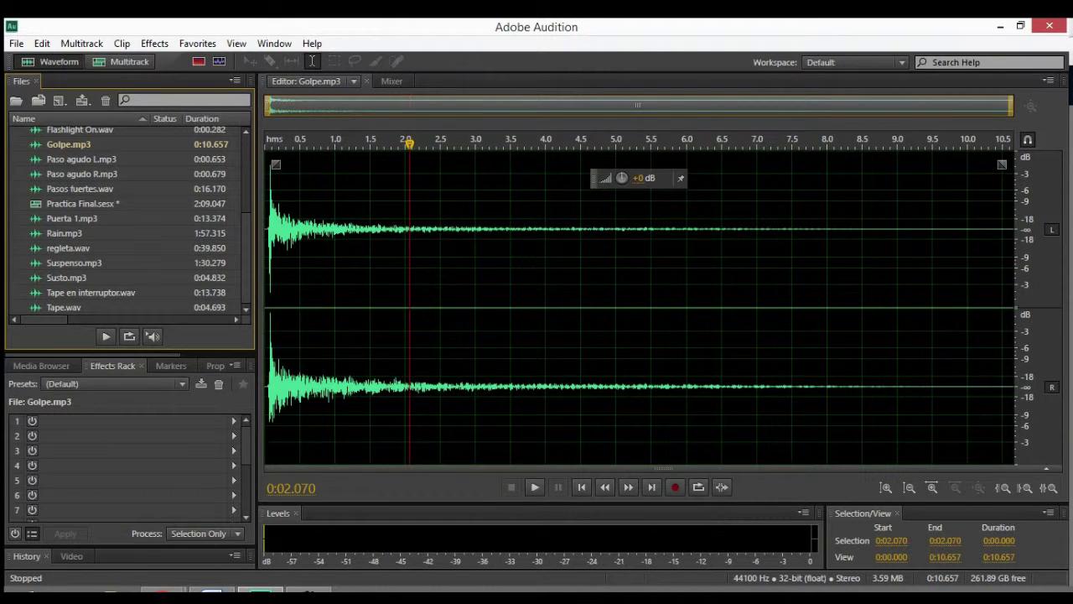
double_click(74, 219)
key(space)
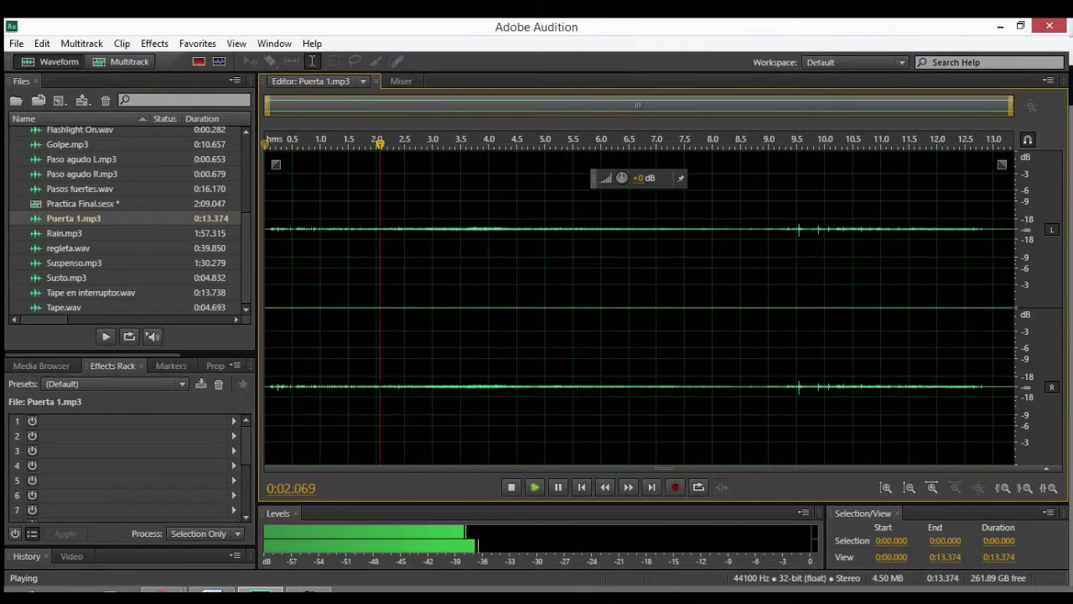
key(space)
scroll(126, 223, up, 4)
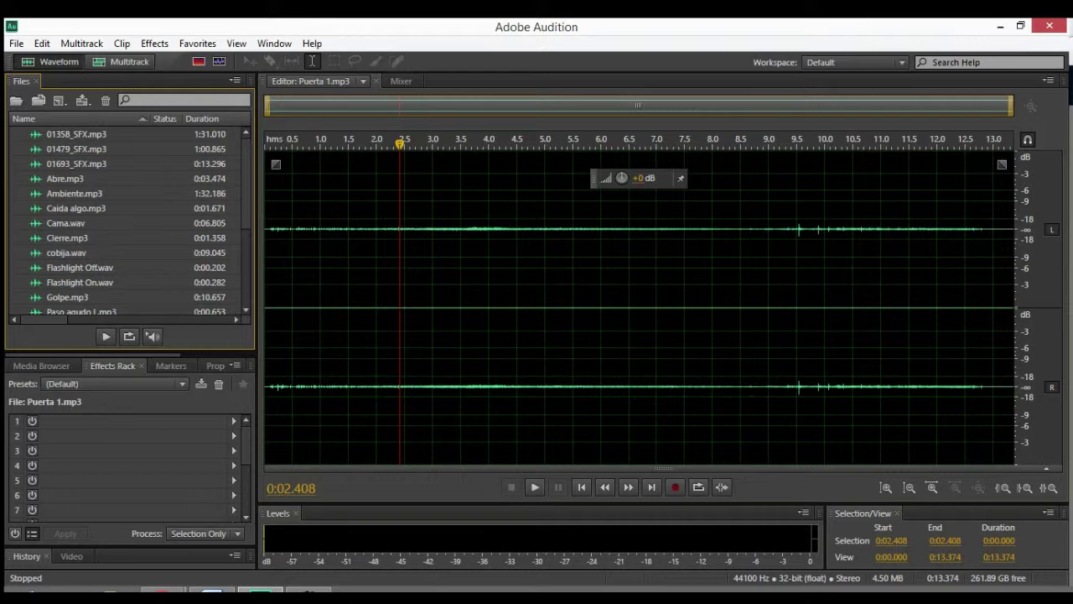
double_click(66, 178)
key(space)
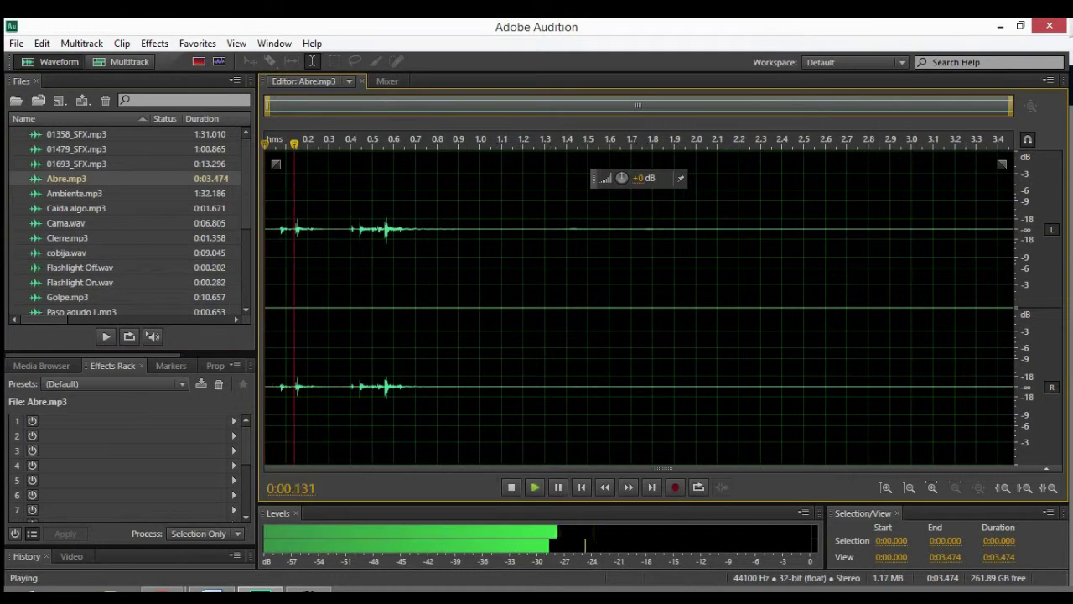
key(space)
Step: Audition Cierre.mp3 and place it on Track 2 of the multitrack session at 0:18.014
double_click(67, 238)
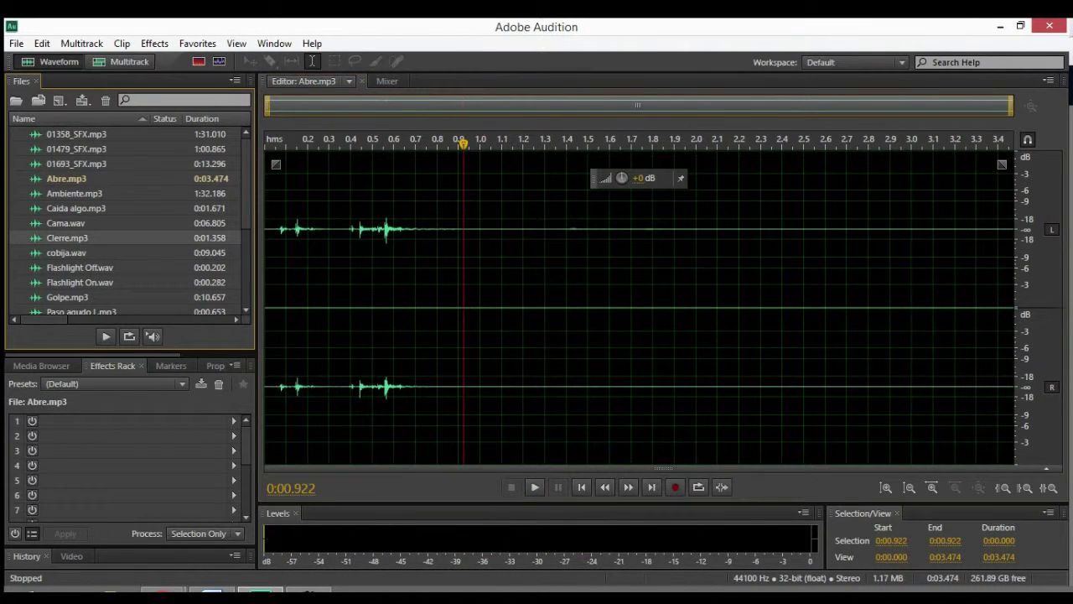
key(space)
key(space)
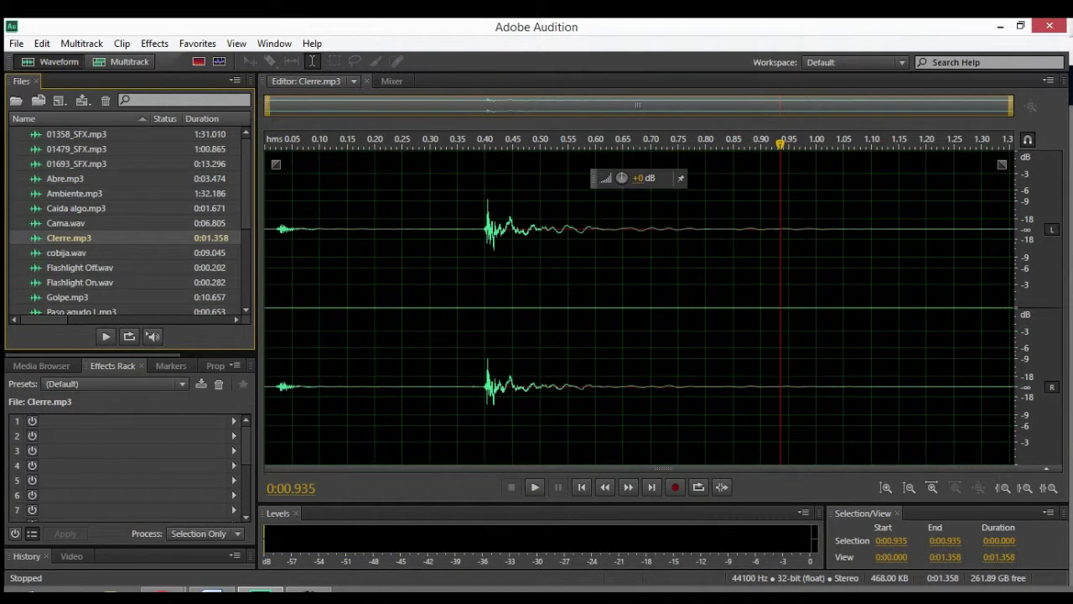
click(126, 62)
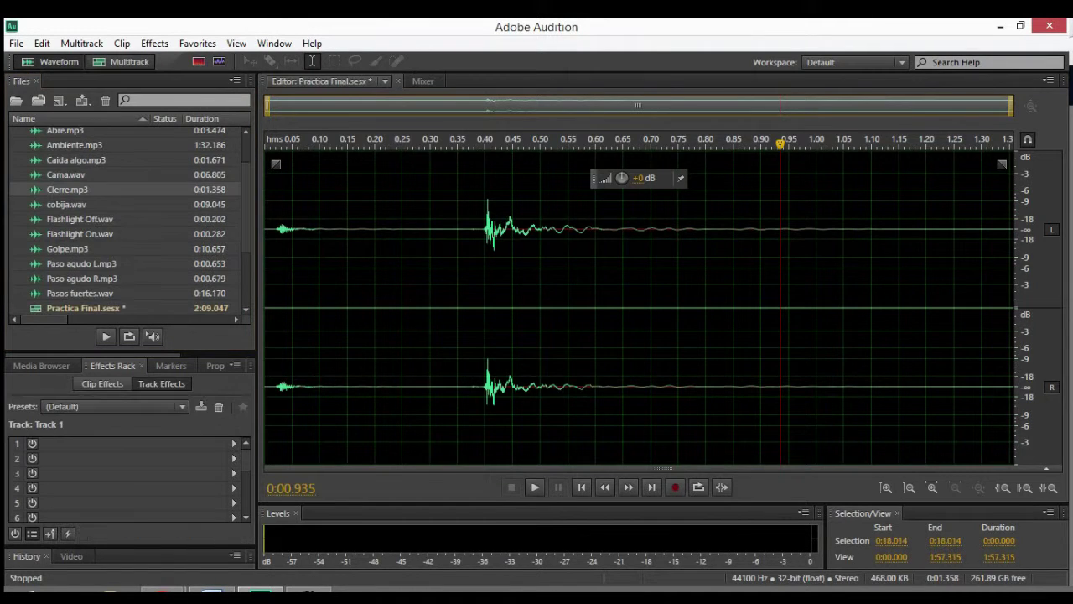
drag(67, 189, 535, 252)
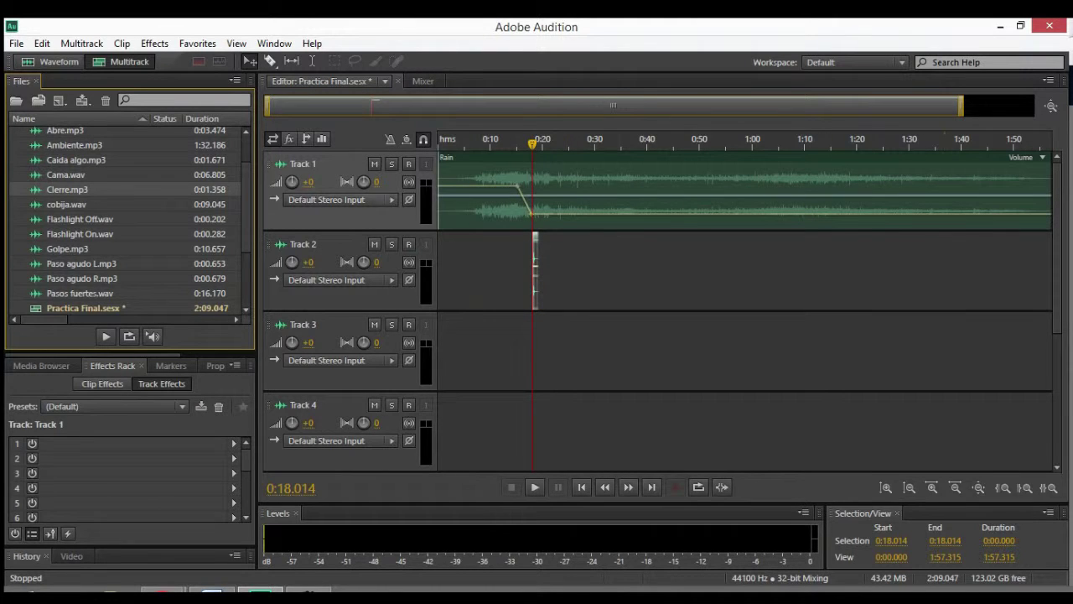
Step: Add a volume keyframe midway in the Cierre clip, raise its level slightly and play the mix from about 0:14.030
drag(962, 105, 817, 106)
key(=)
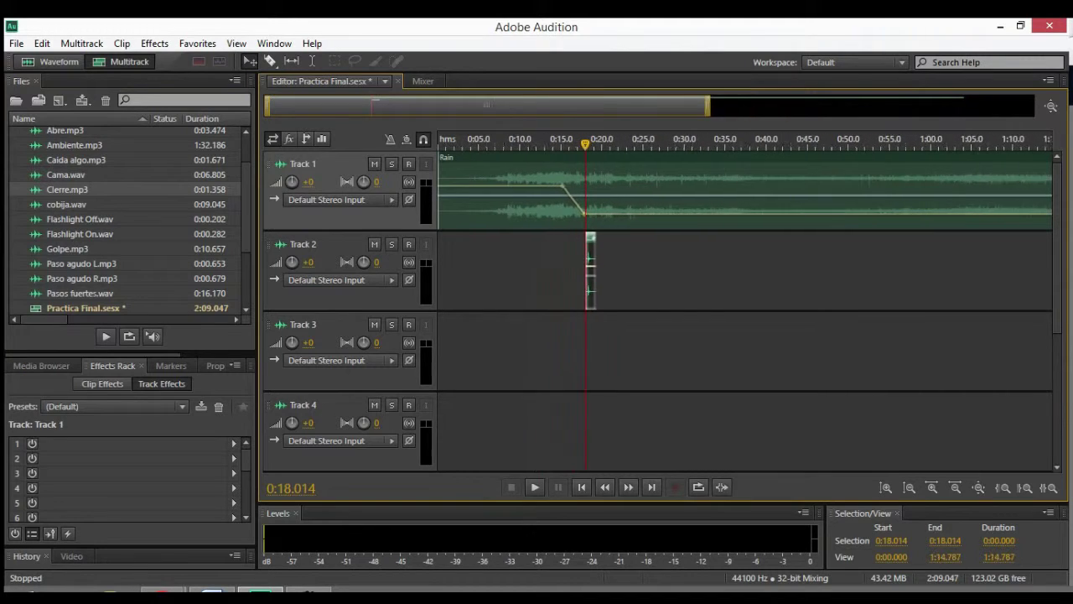
drag(521, 106, 501, 105)
drag(386, 106, 433, 106)
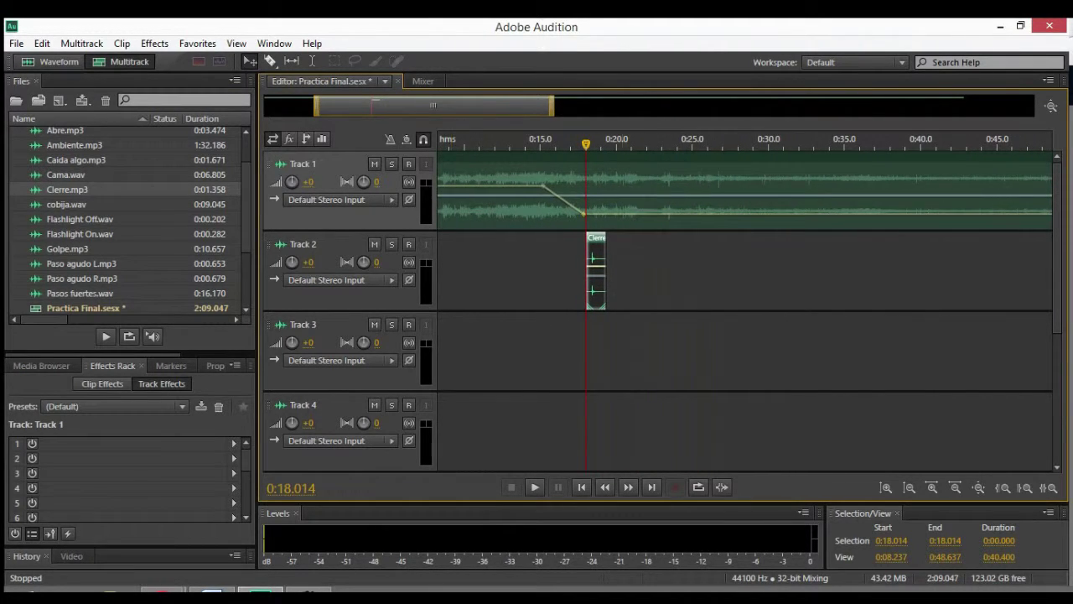
click(593, 290)
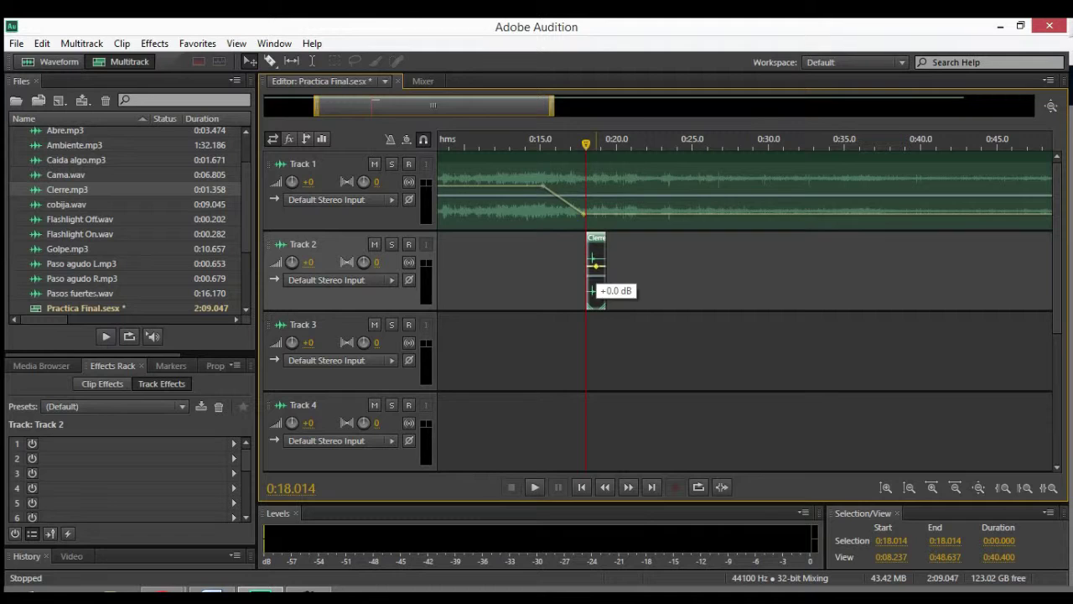
drag(595, 266, 596, 256)
click(525, 144)
key(space)
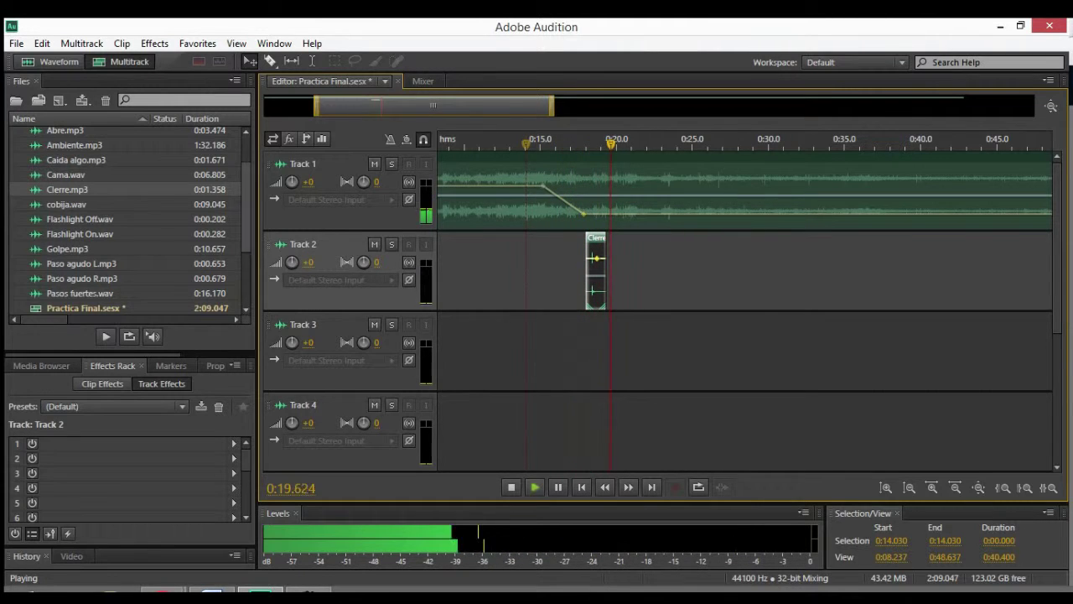
key(space)
Step: Place Paso agudo L.mp3 on Track 2 at 0:19.816 and Paso agudo R.mp3 directly after it
scroll(126, 218, down, 3)
scroll(126, 218, up, 3)
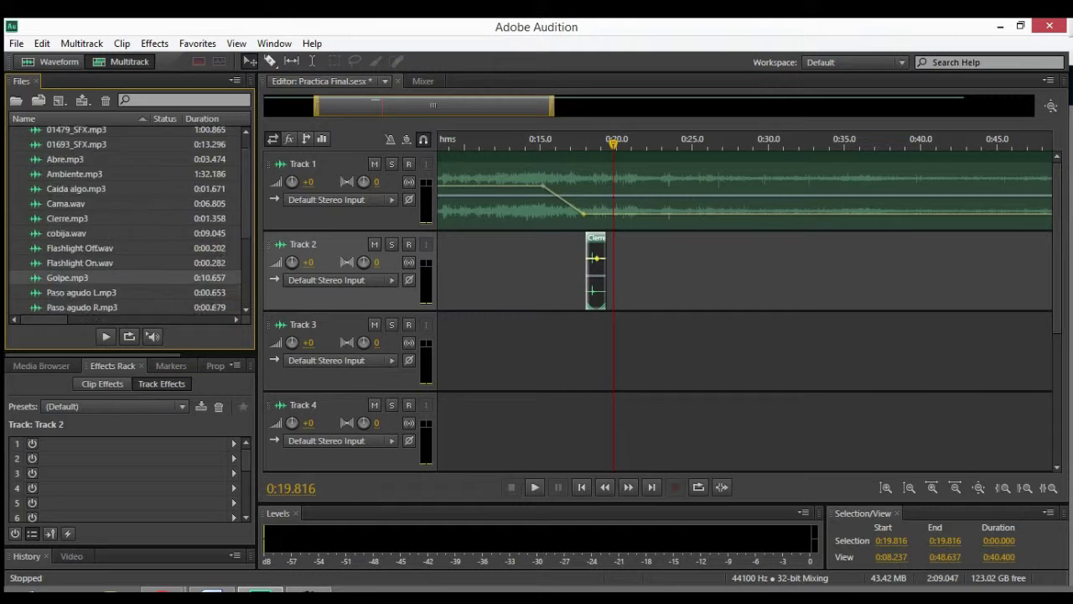
scroll(126, 218, down, 2)
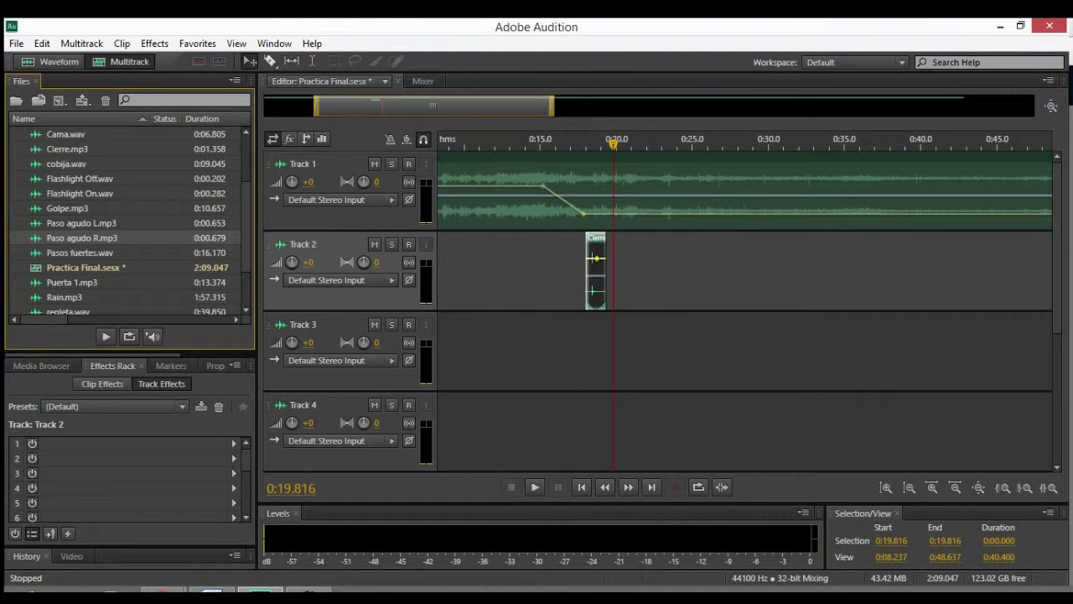
mouse_move(82, 223)
mouse_down()
mouse_move(233, 253)
mouse_move(577, 254)
mouse_up()
mouse_move(81, 237)
mouse_down()
mouse_move(597, 268)
mouse_move(575, 268)
mouse_up()
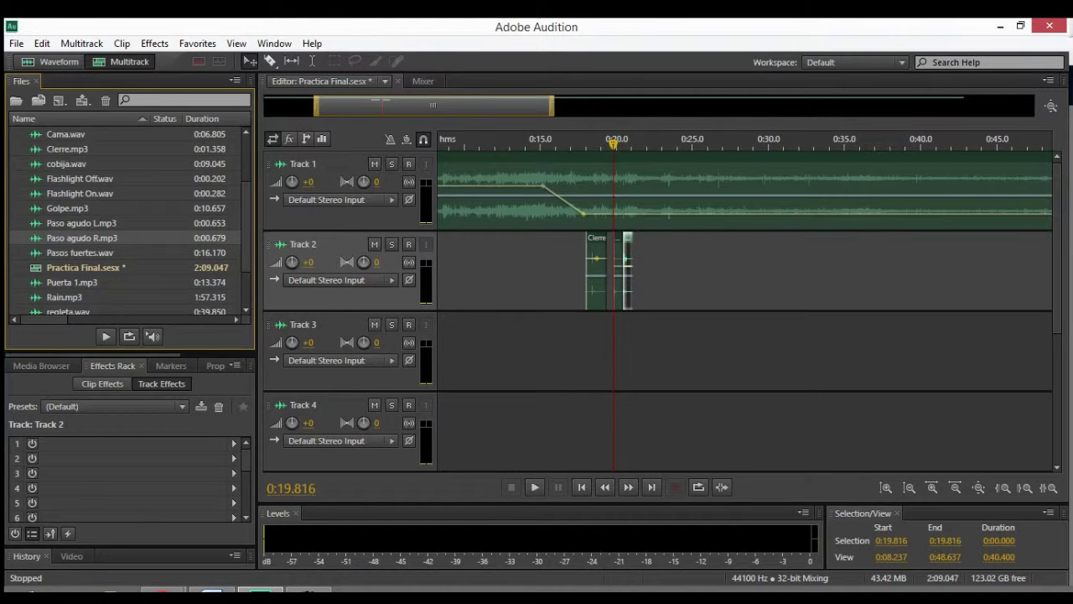
Step: Audition Paso agudo R.mp3 and Paso agudo L.mp3 in the waveform editor
double_click(82, 238)
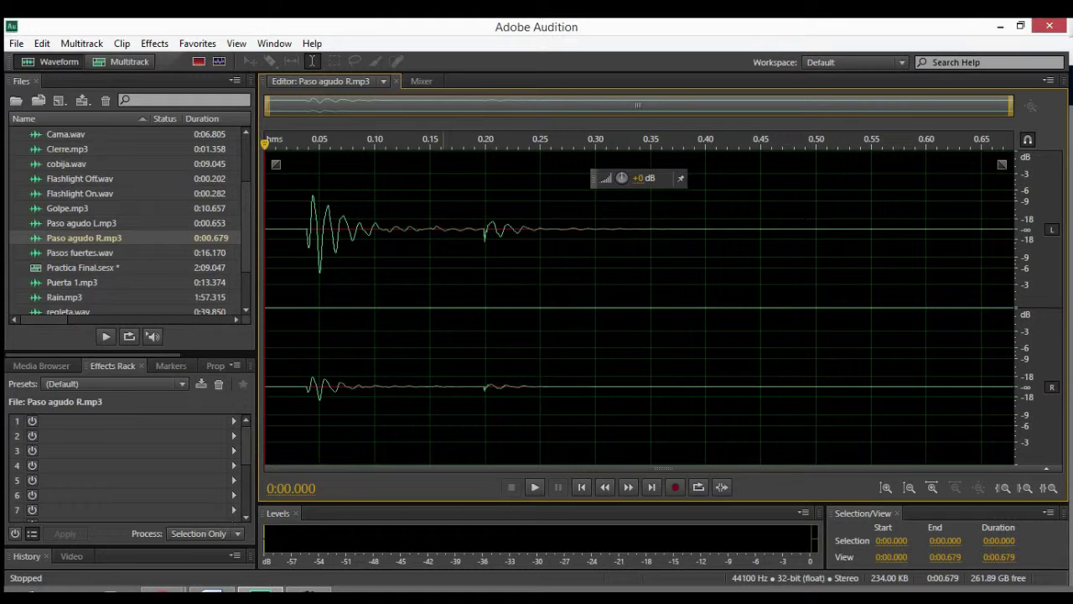
drag(288, 252, 264, 252)
click(301, 251)
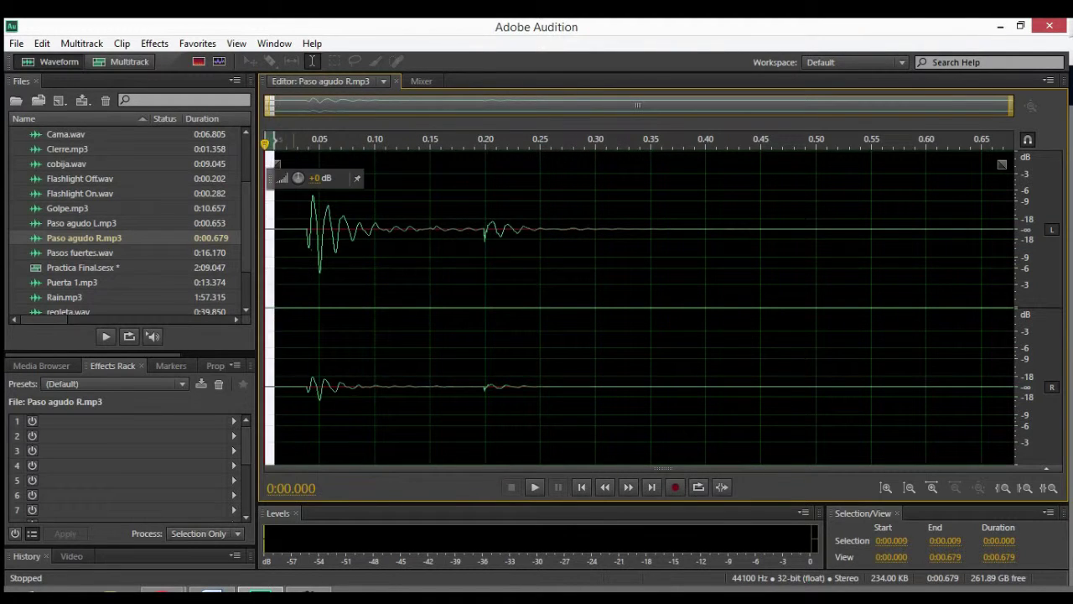
click(294, 251)
click(270, 251)
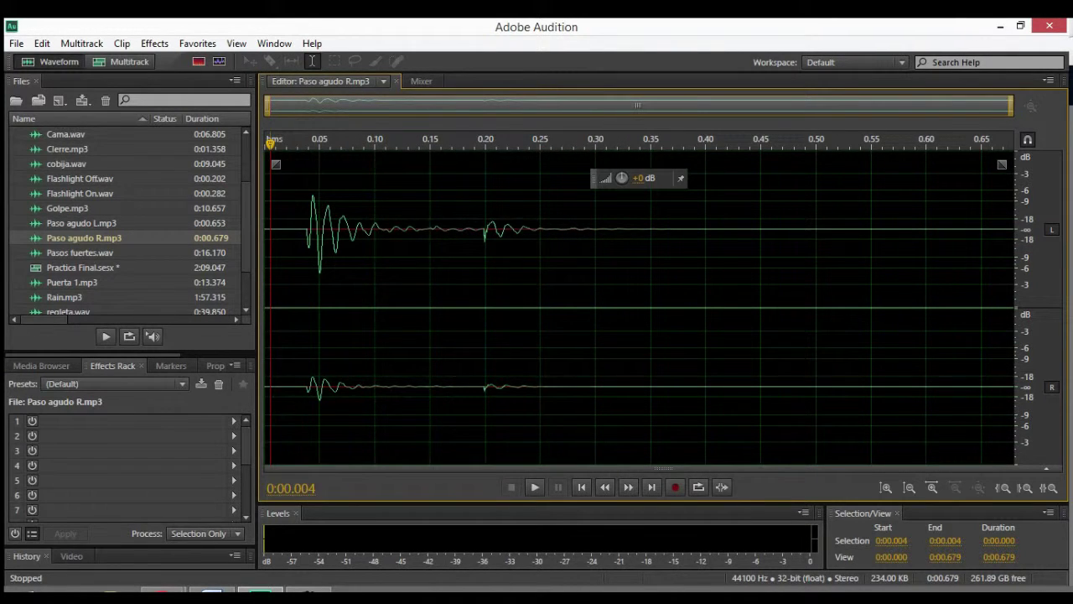
key(space)
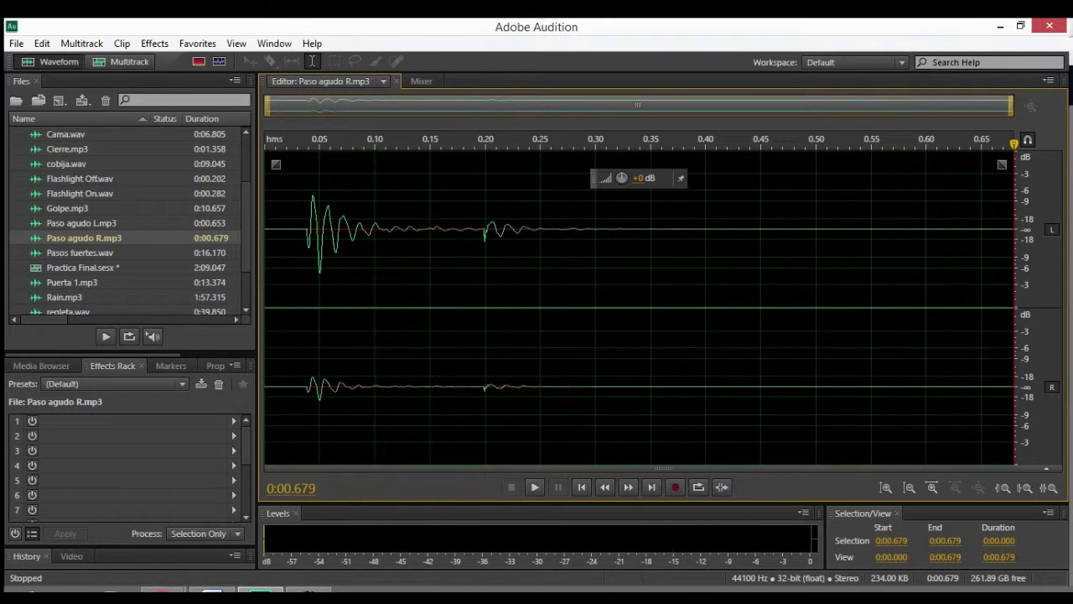
double_click(81, 223)
key(space)
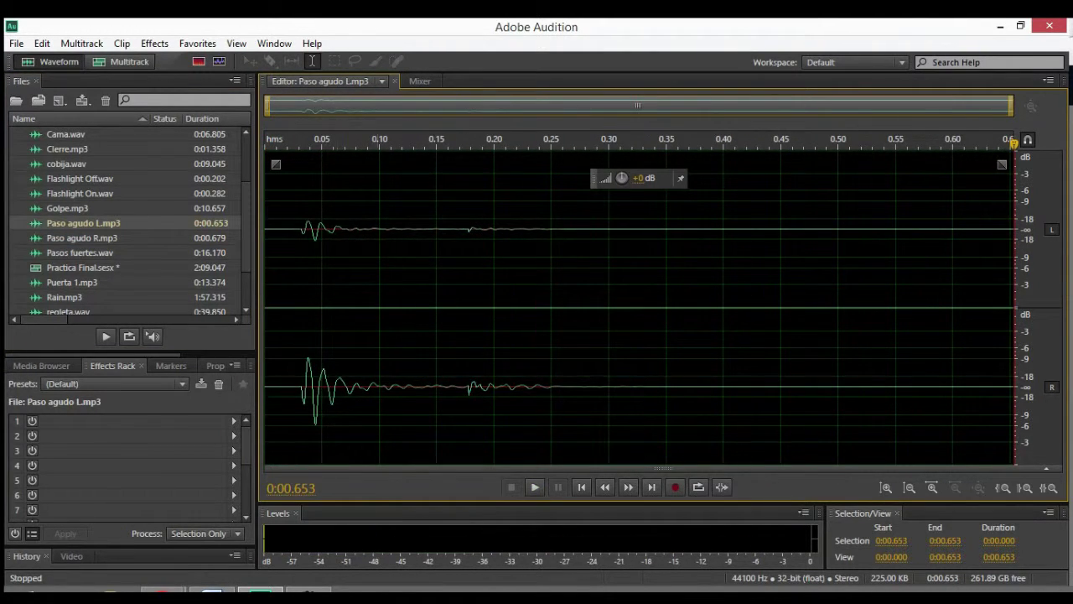
Step: Append three more alternating pairs of Paso agudo L.mp3 and Paso agudo R.mp3 end to end on Track 2 of the session
click(122, 61)
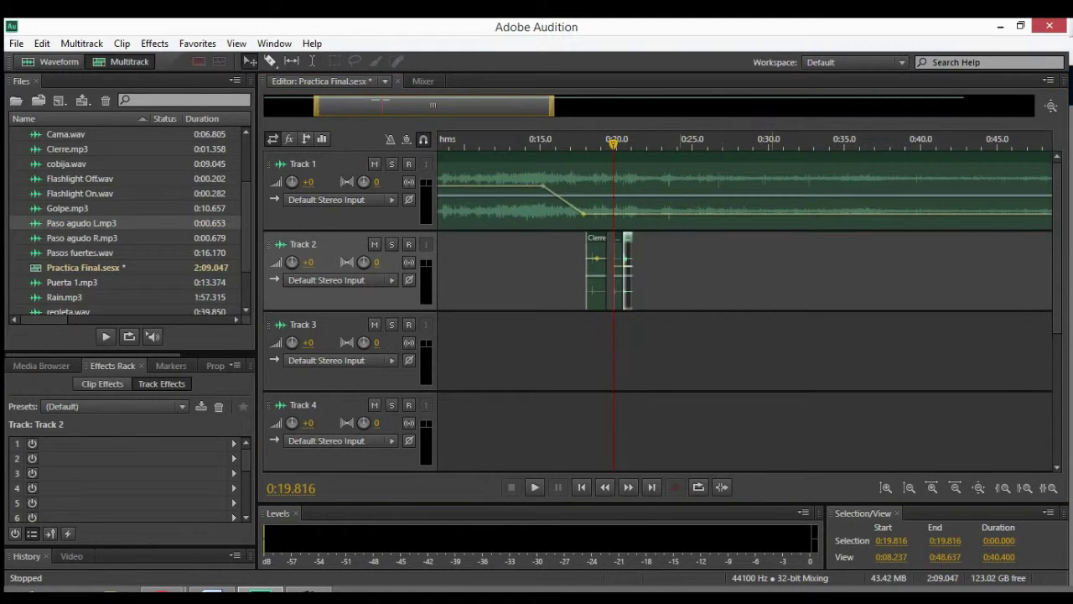
drag(503, 106, 392, 106)
key(=)
scroll(744, 310, right, 5)
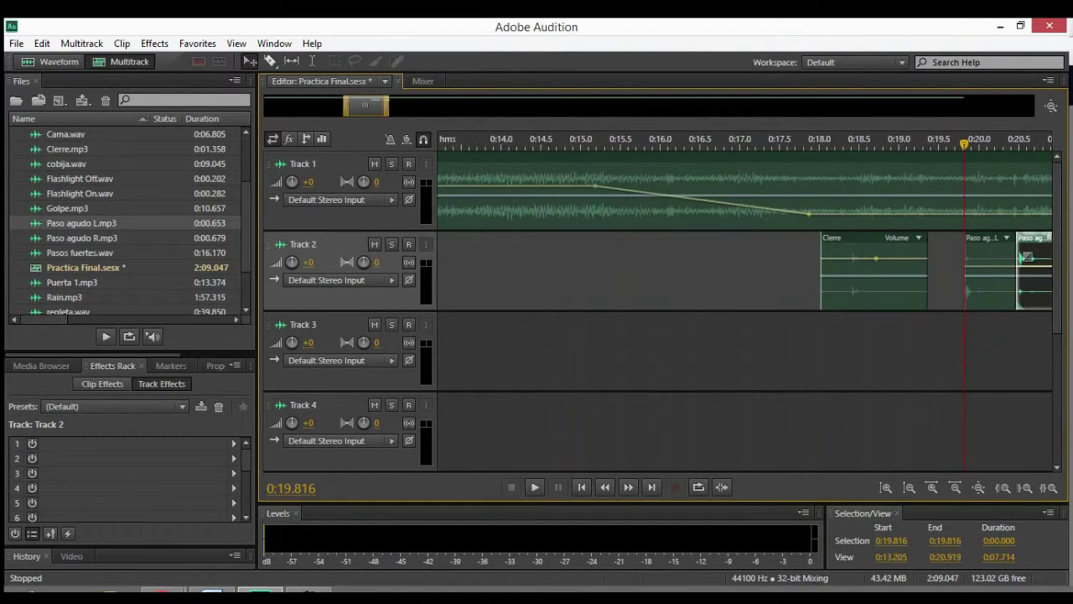
click(636, 266)
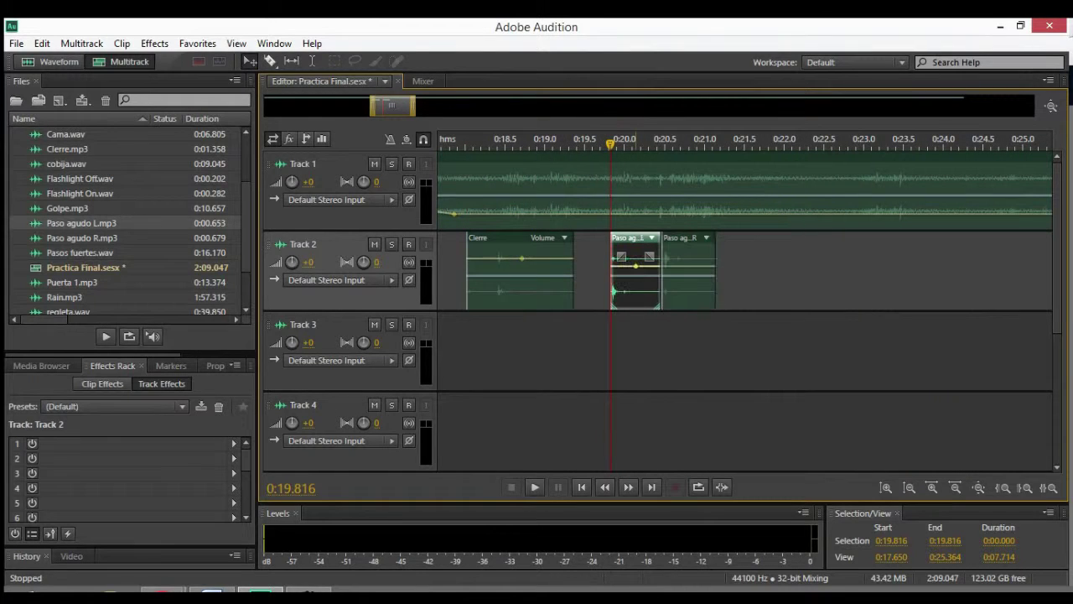
click(81, 239)
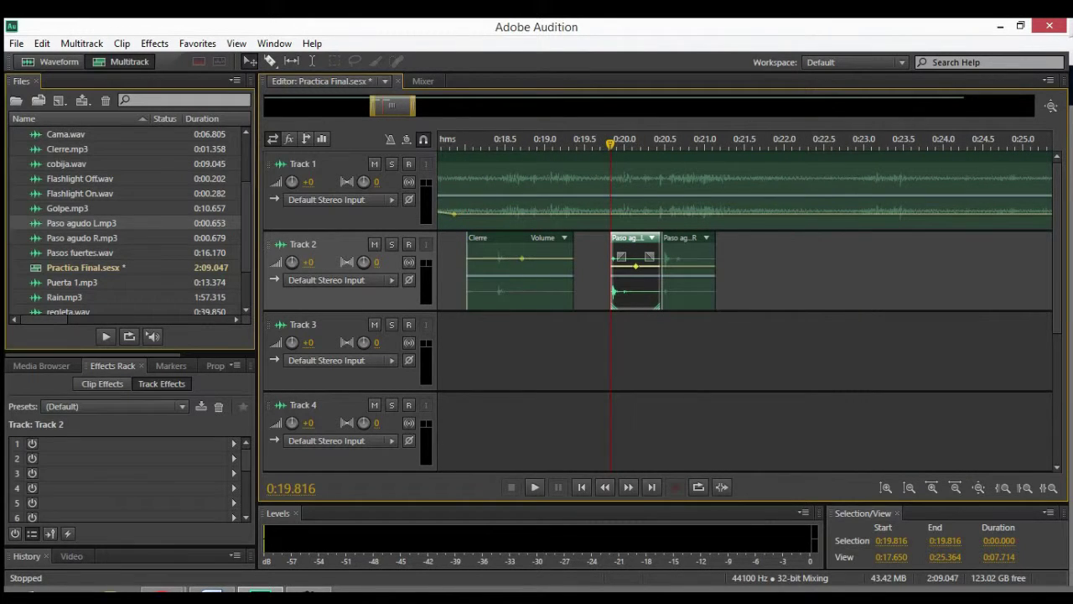
drag(82, 223, 720, 269)
drag(81, 237, 770, 268)
drag(81, 223, 823, 269)
drag(81, 237, 879, 258)
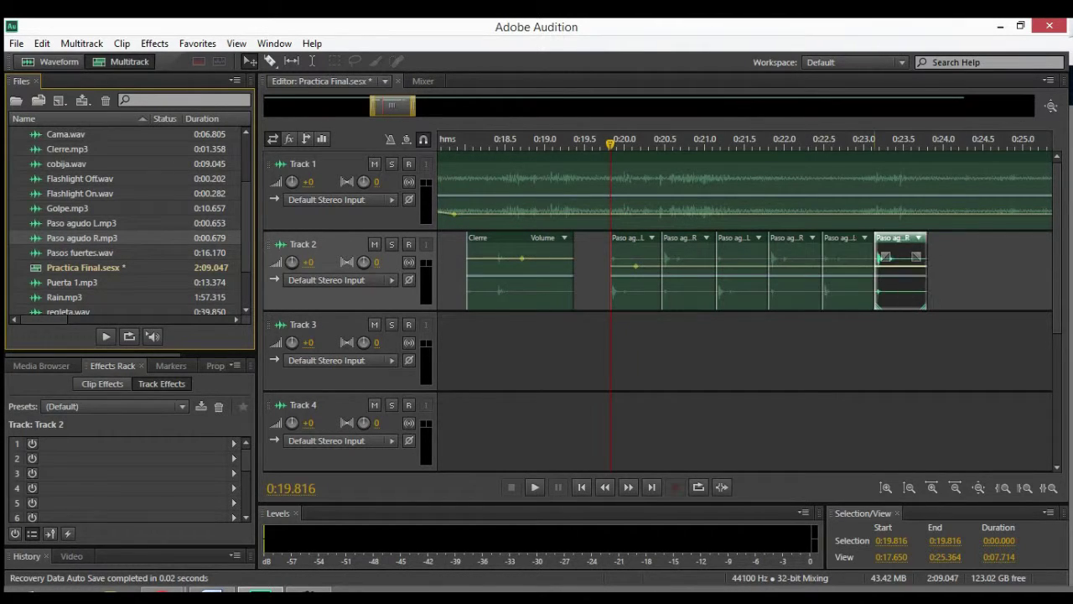
drag(81, 223, 933, 260)
mouse_move(82, 237)
mouse_down()
mouse_move(755, 268)
mouse_move(988, 266)
mouse_move(1006, 286)
mouse_up()
Step: Play the door closing and the footstep sequence from about 0:18.062
click(476, 142)
key(space)
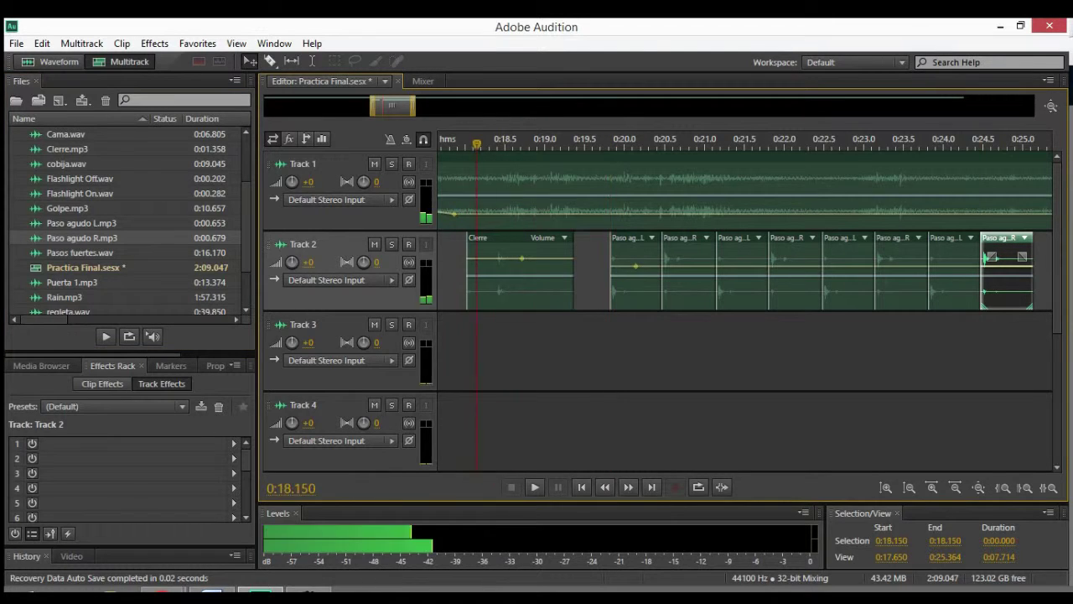
key(space)
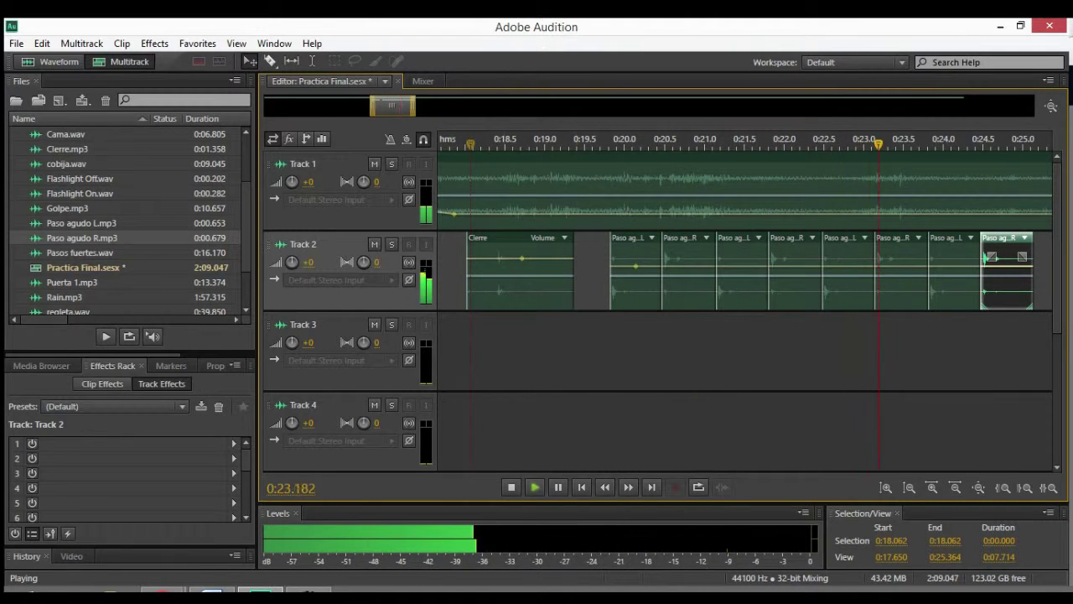
Step: Shift the seven clips after the first footstep on Track 2 earlier so each overlaps its predecessor by about half, with crossfades
key(space)
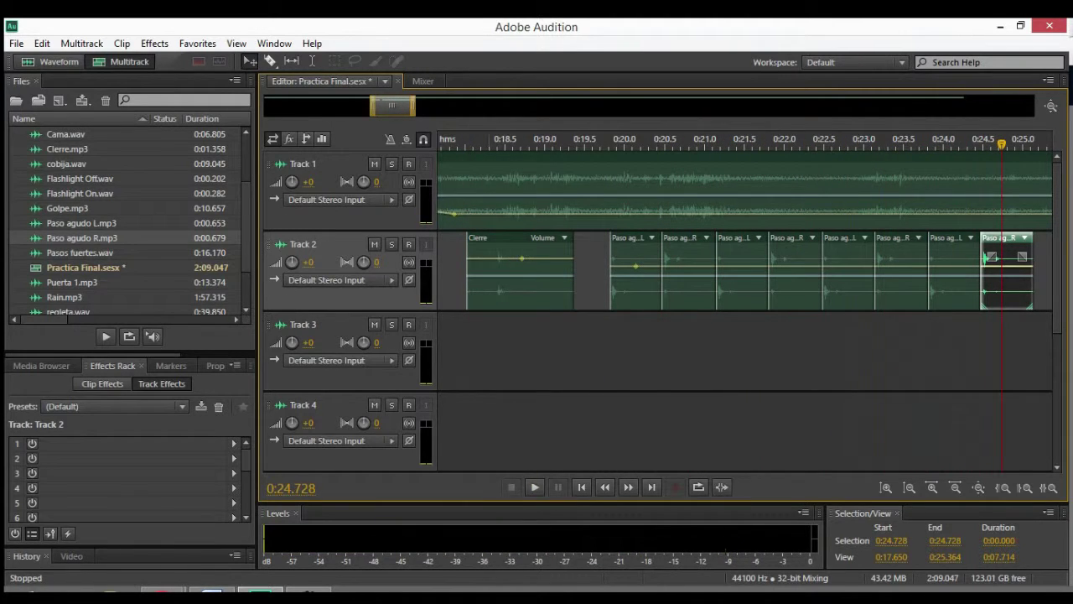
click(679, 287)
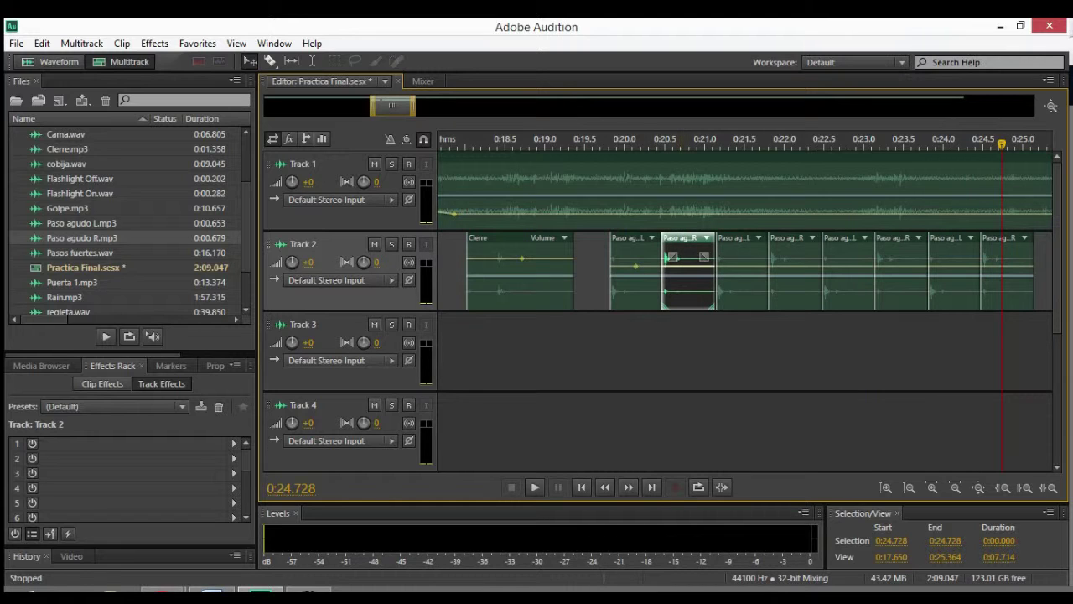
drag(668, 257, 639, 258)
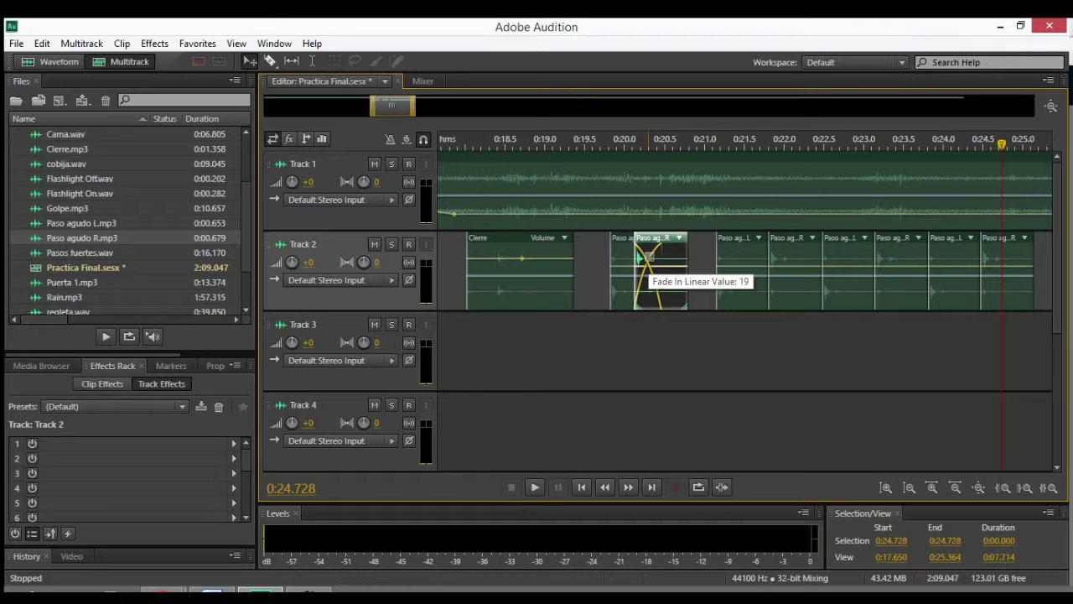
drag(727, 256, 675, 256)
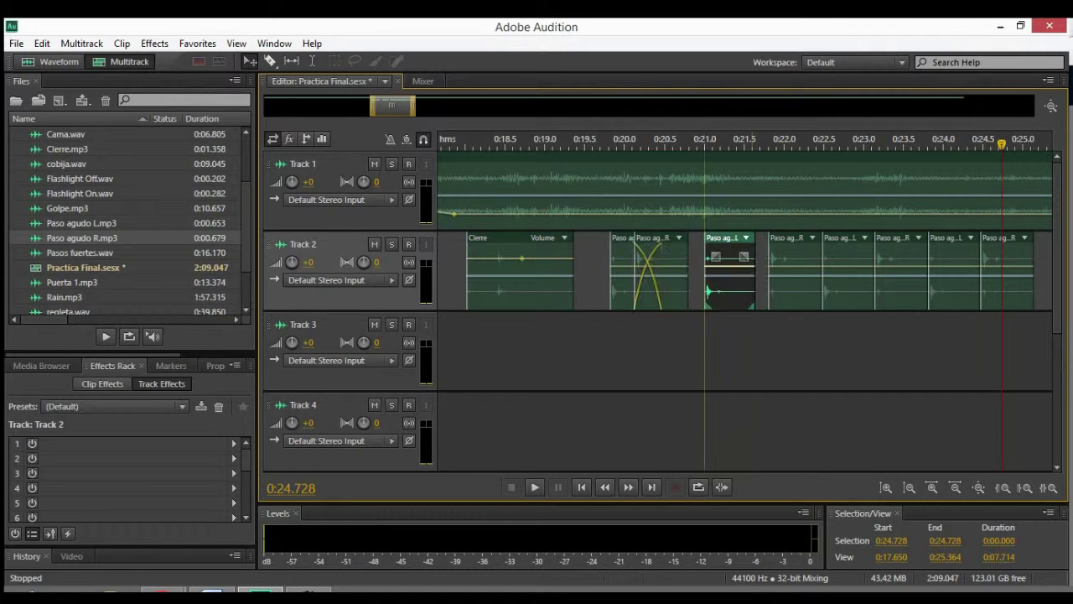
drag(775, 256, 696, 259)
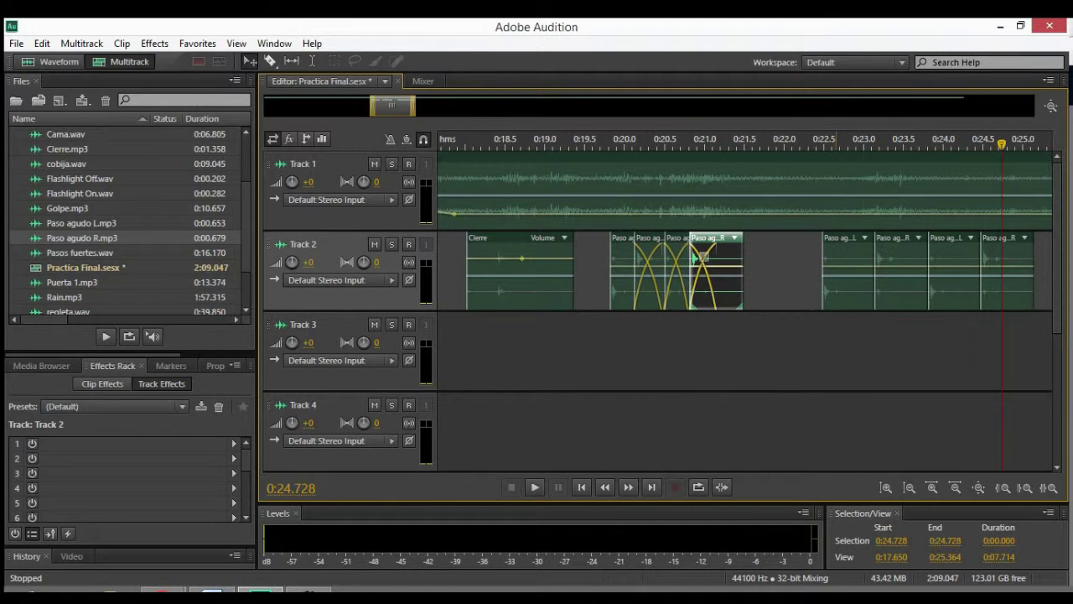
drag(837, 256, 731, 256)
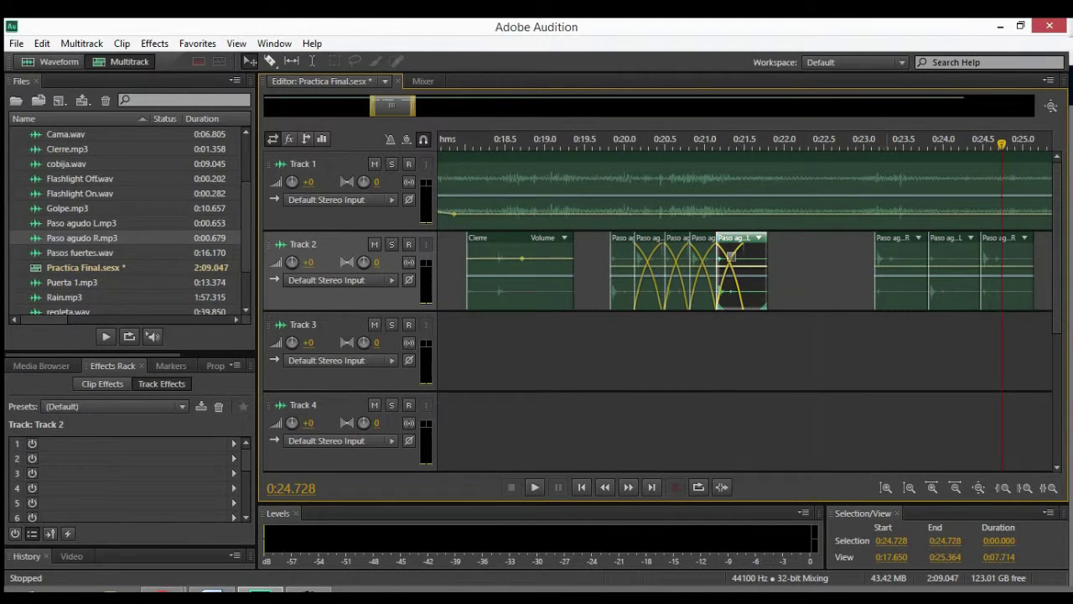
drag(888, 256, 754, 256)
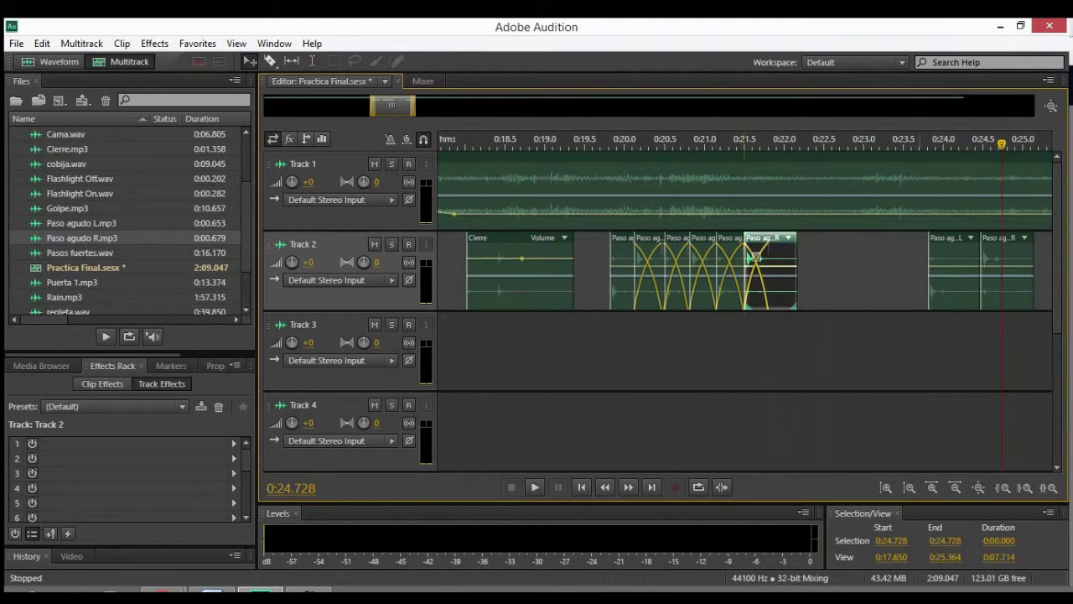
drag(942, 256, 787, 257)
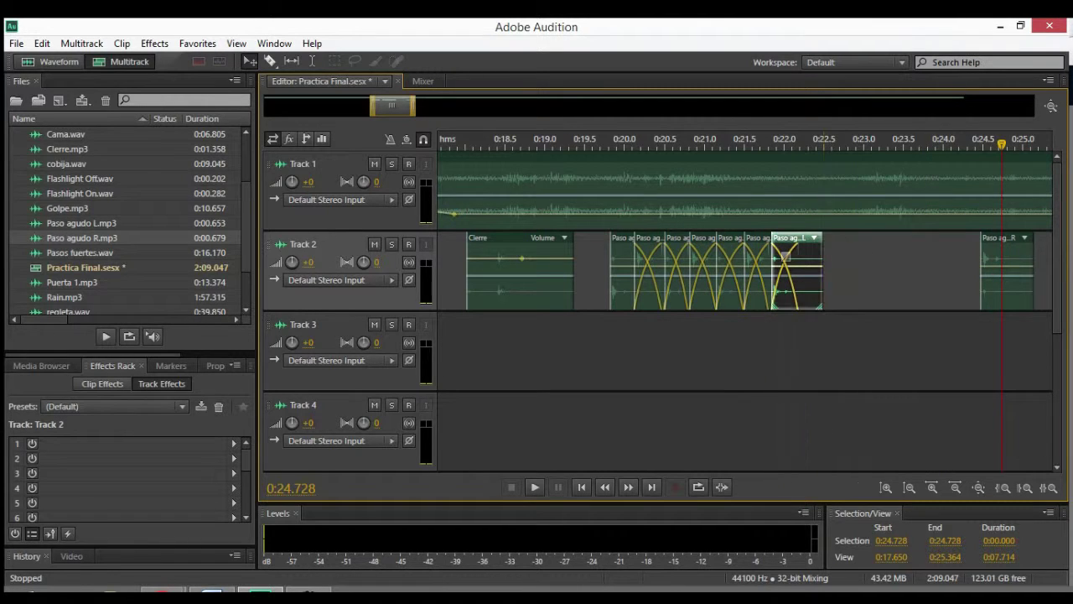
drag(995, 256, 810, 257)
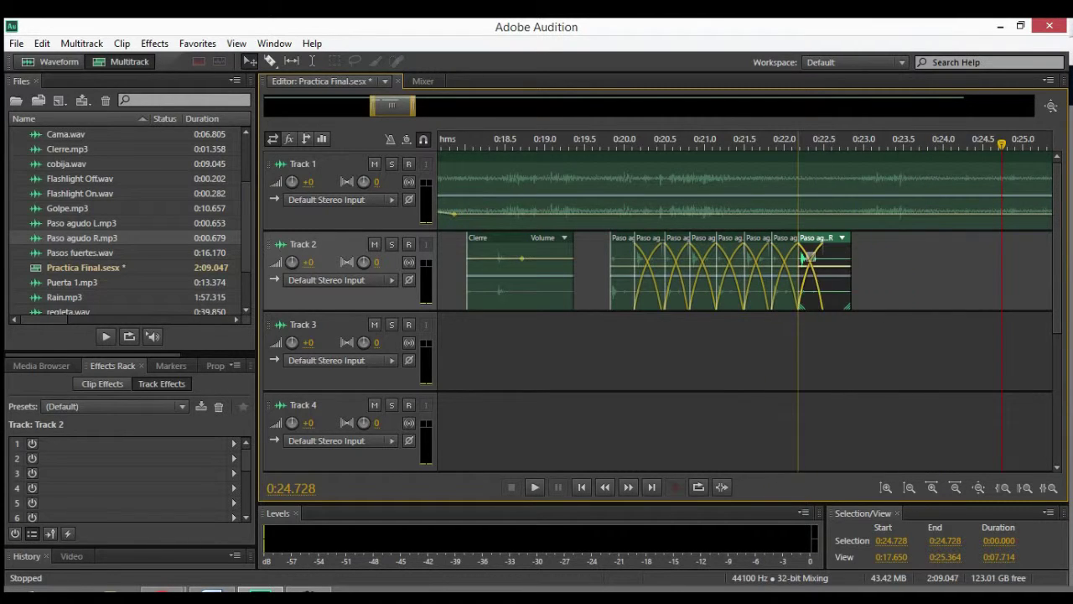
Step: Play the door closing and the overlapped footsteps from 0:18.022
click(468, 144)
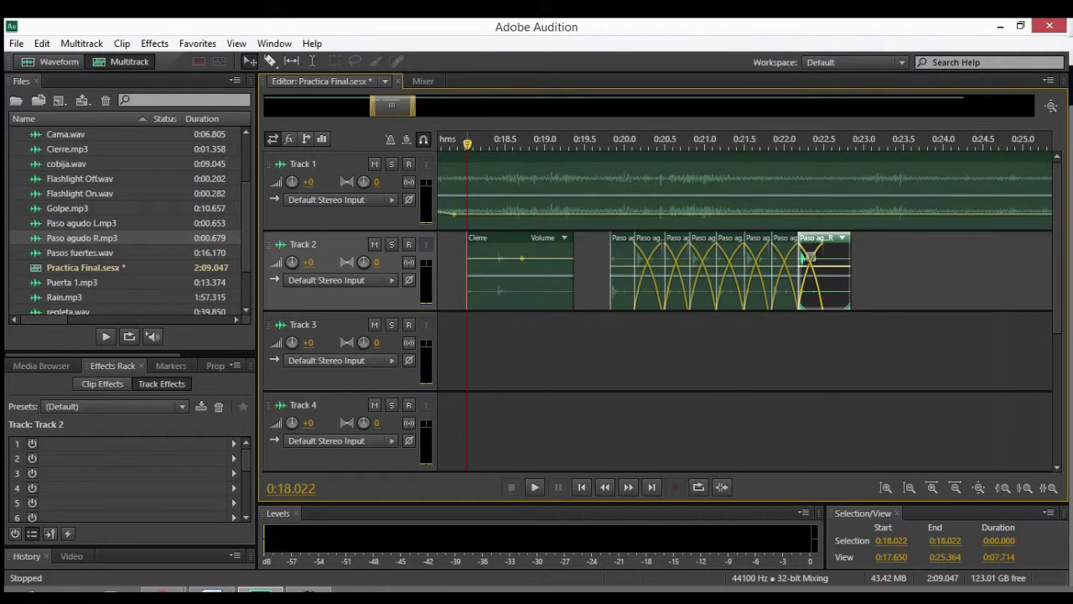
key(space)
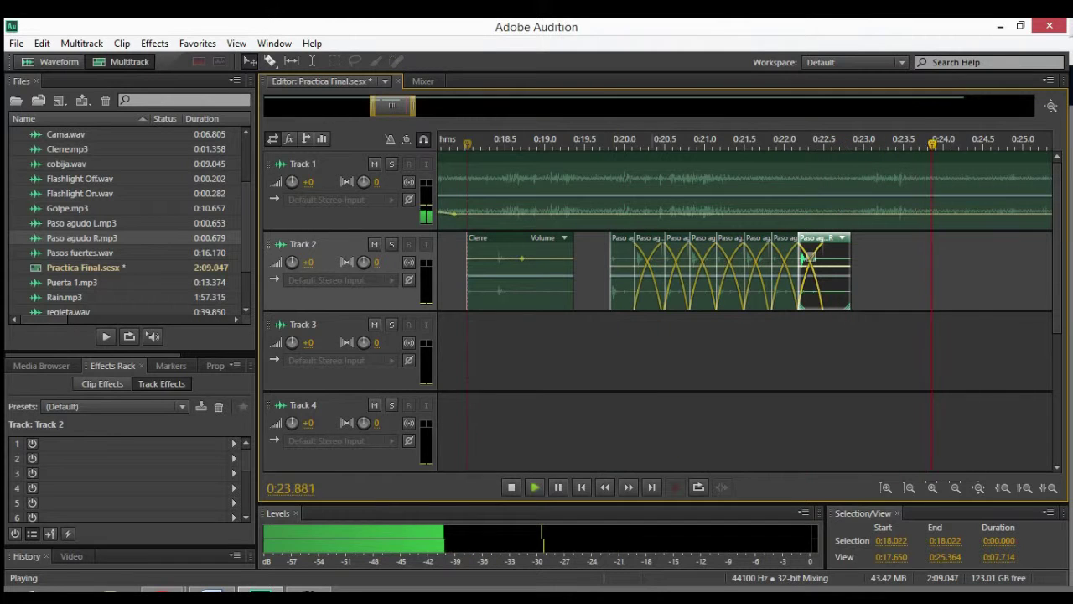
key(space)
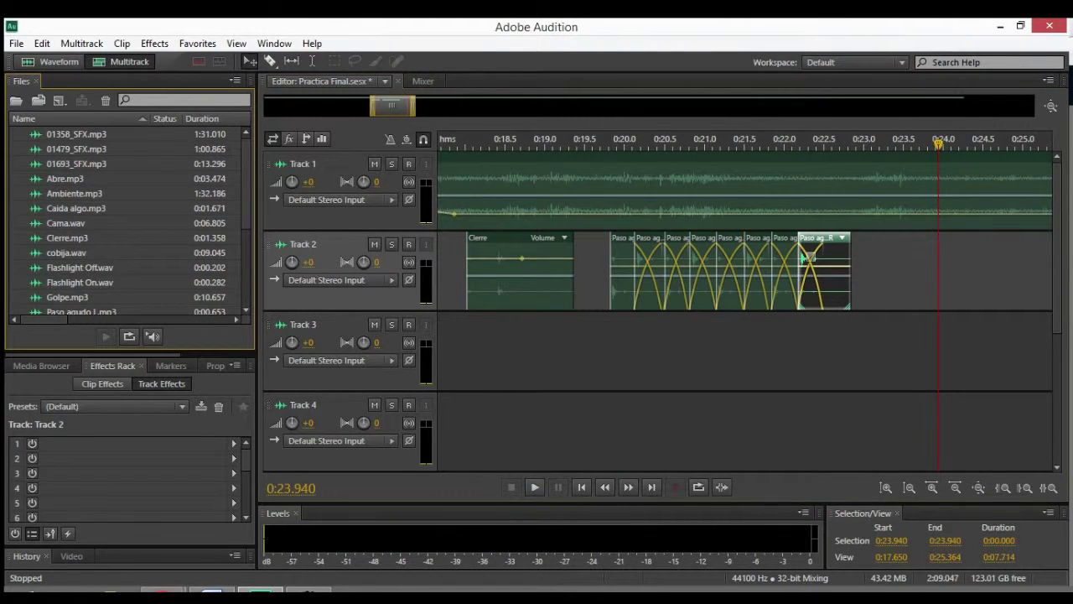
click(79, 267)
click(80, 282)
ctrl+click(79, 268)
drag(101, 281, 833, 329)
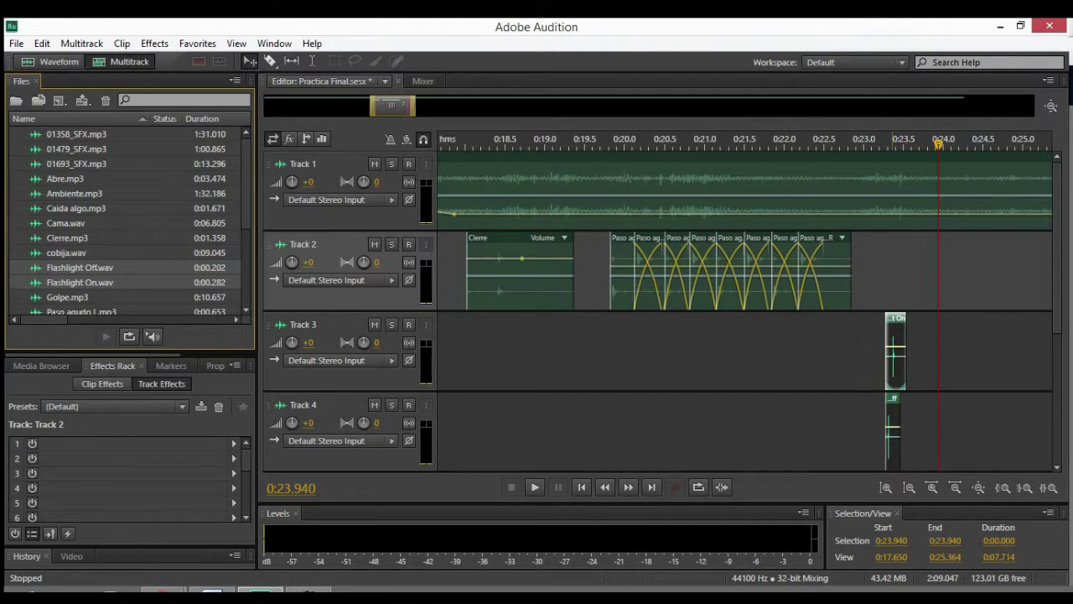
click(892, 401)
double_click(891, 402)
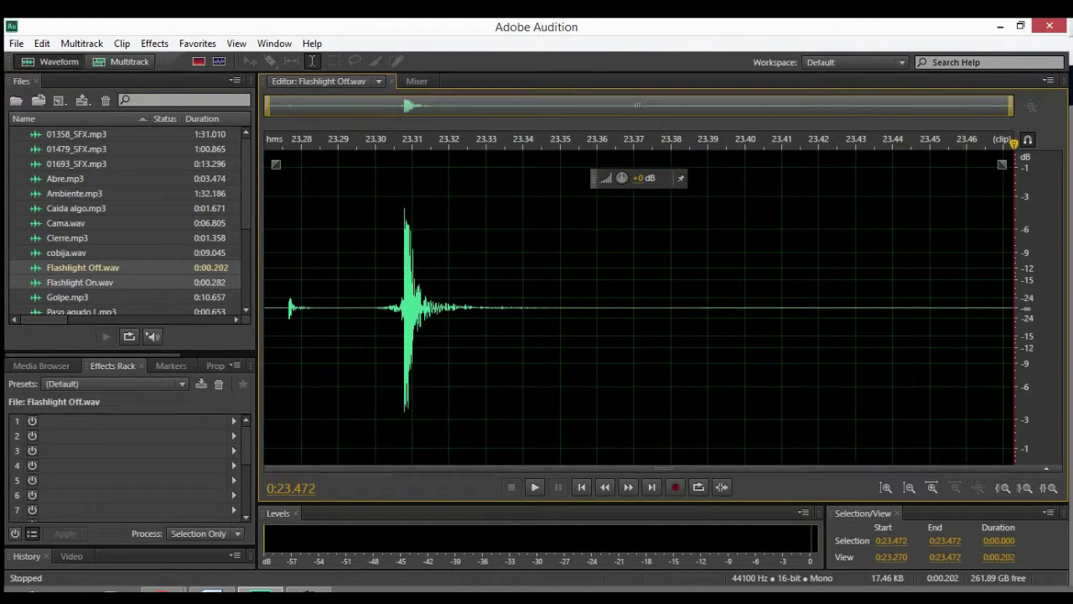
key(0)
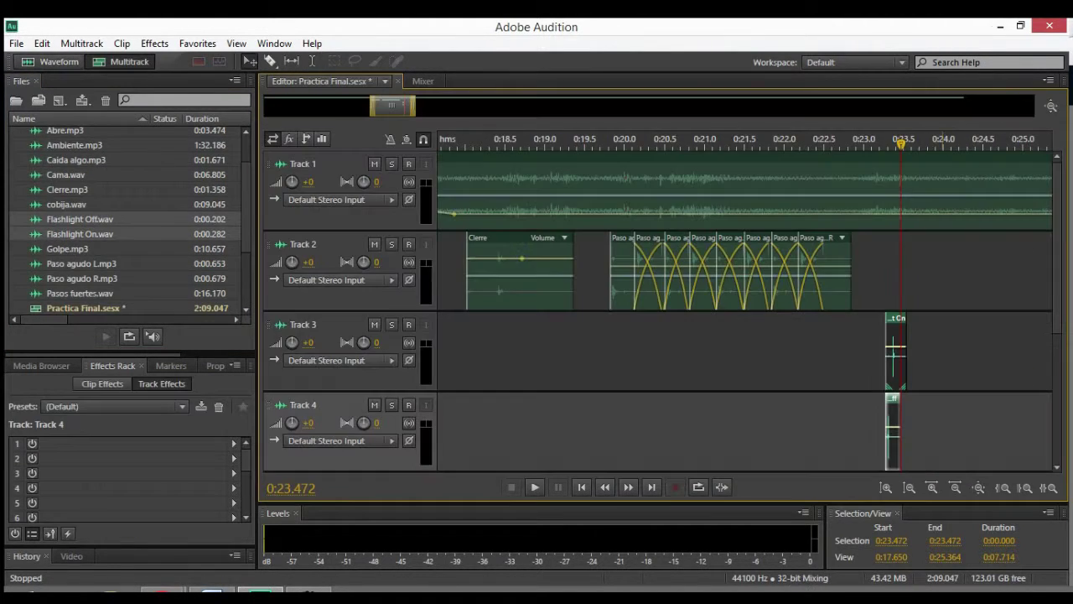
mouse_move(940, 433)
mouse_down()
mouse_move(904, 405)
mouse_move(902, 374)
mouse_up()
key(Delete)
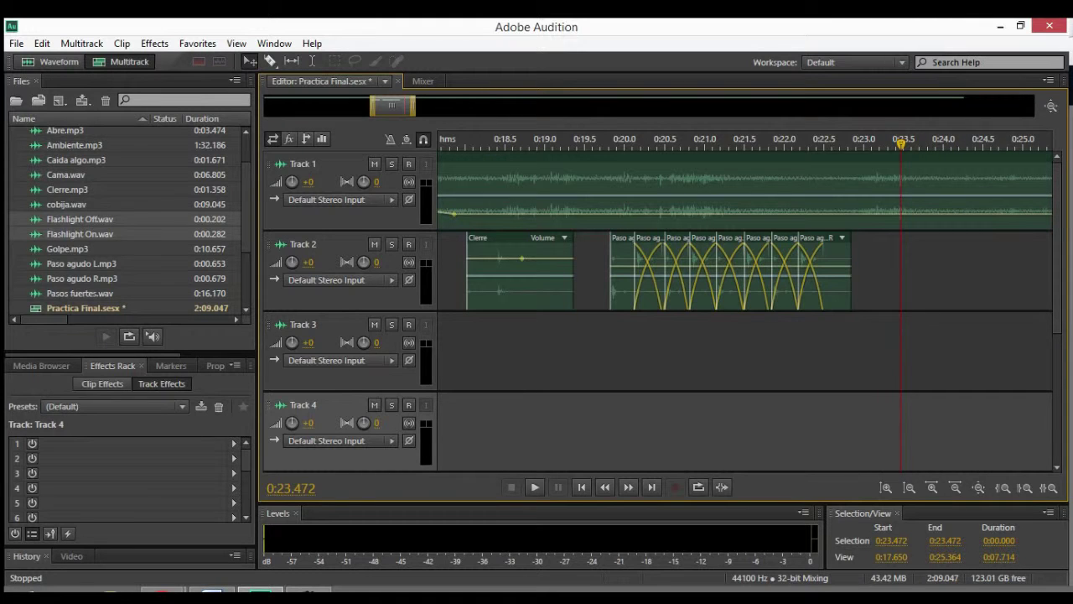
drag(80, 219, 912, 352)
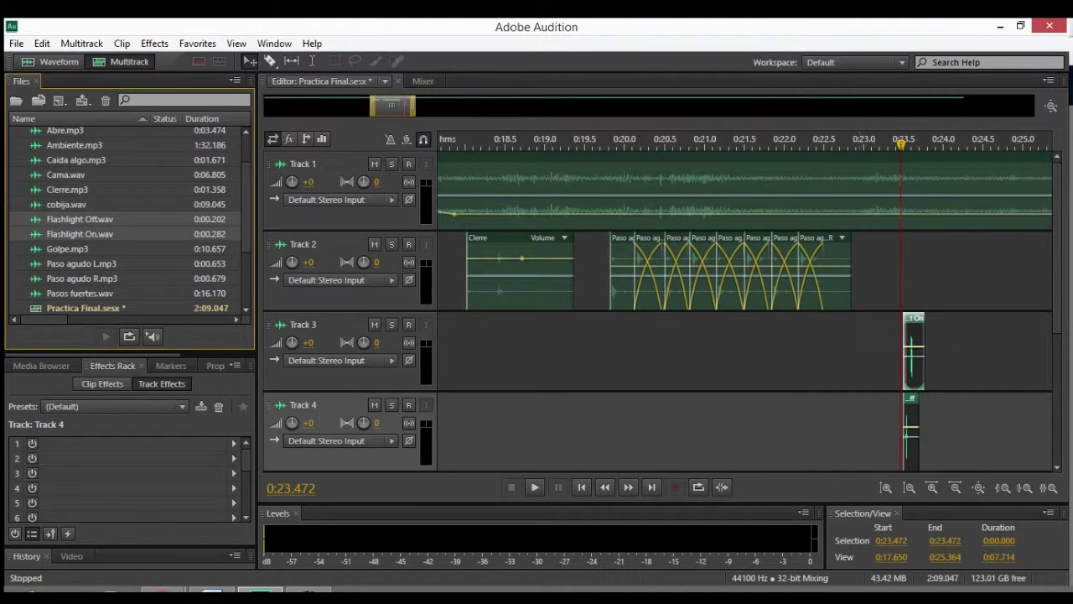
key(Delete)
Step: Place Flashlight Off.wav alone on Track 3 at about 0:23.5 and play it back
drag(80, 219, 907, 335)
key(space)
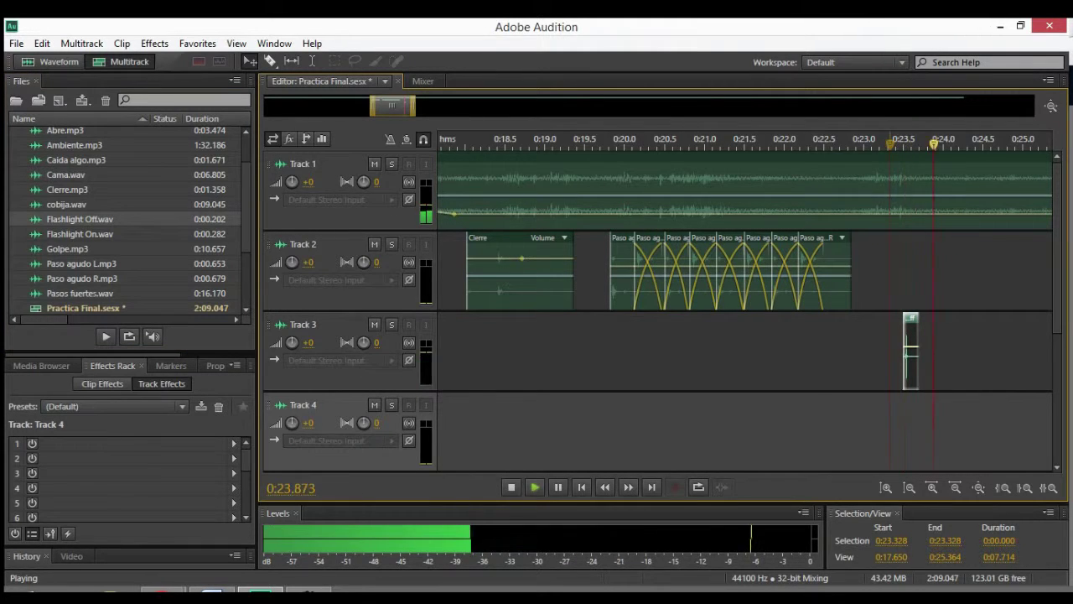
key(space)
key(space)
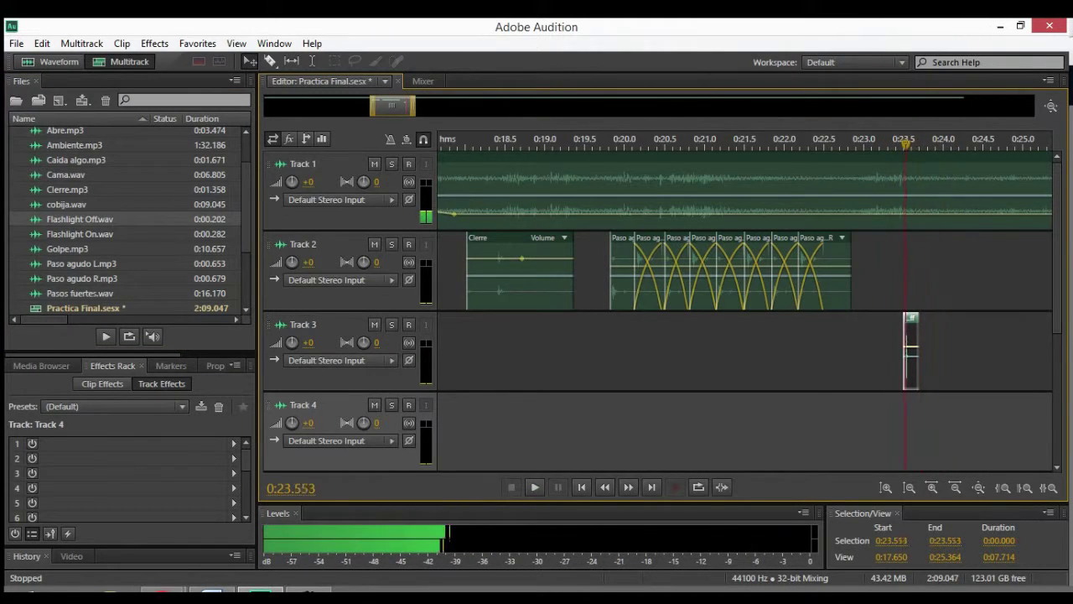
key(space)
Step: Place Suspenso.mp3 on Track 4 at about 0:23.5, aligned with the flashlight clip's start, and play it
click(67, 249)
scroll(67, 249, down, 3)
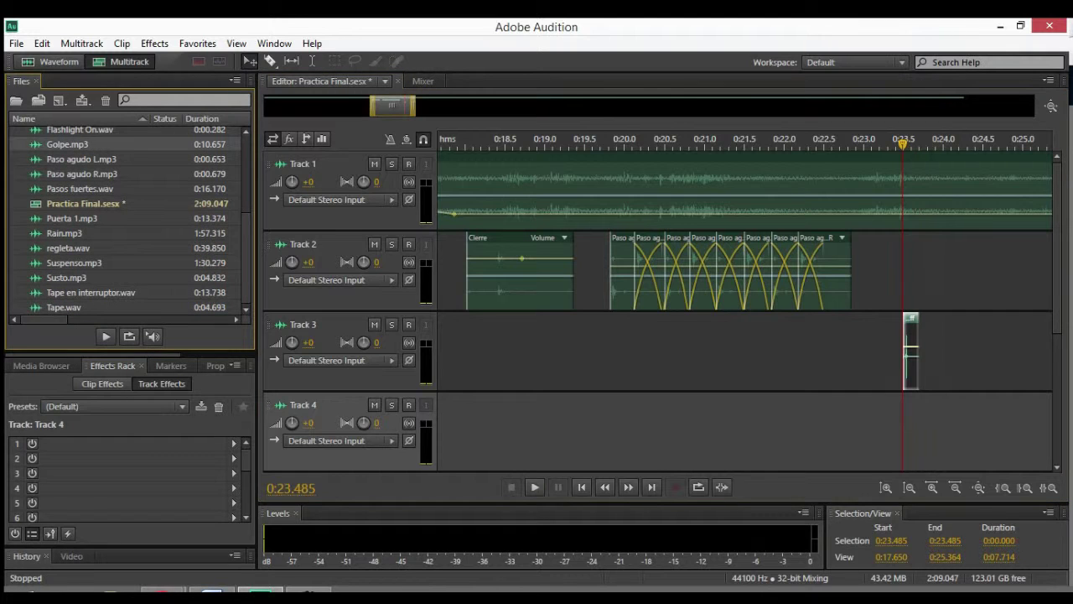
click(74, 264)
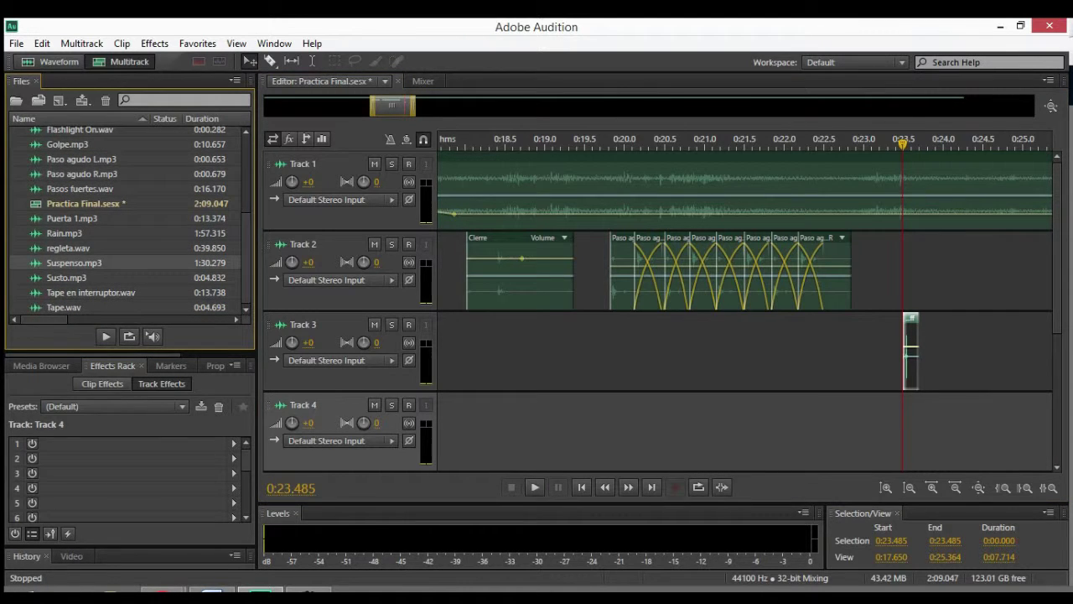
drag(911, 352, 914, 417)
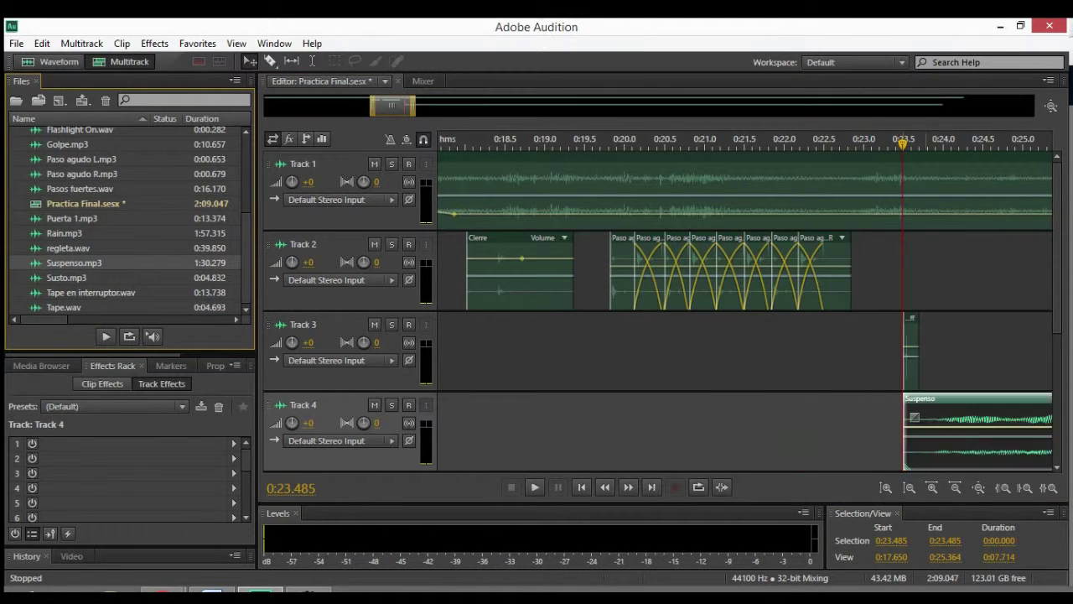
key(space)
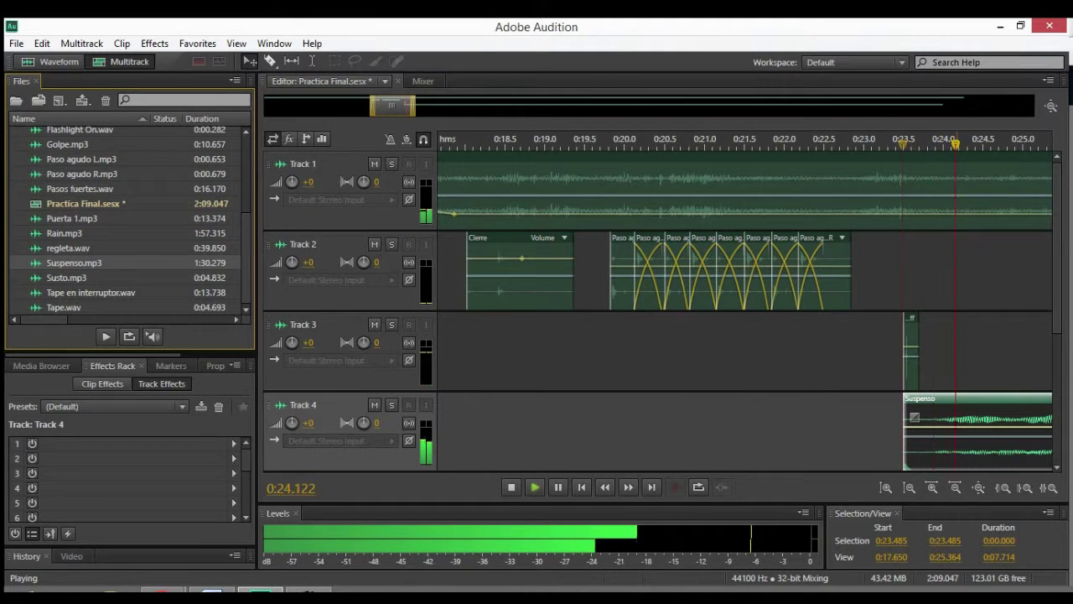
key(space)
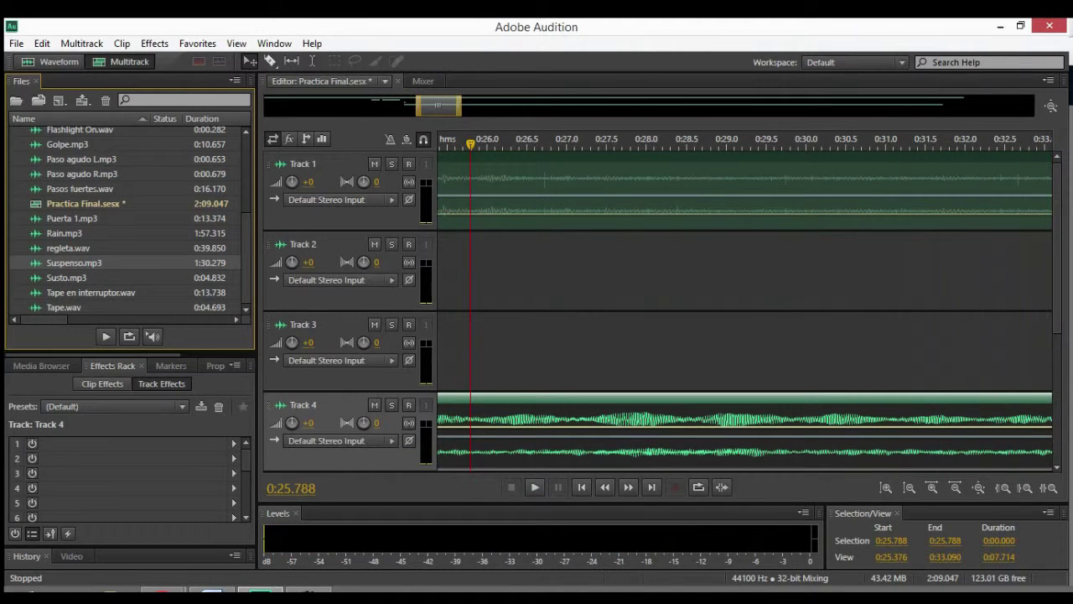
Step: Place Flashlight On.wav on Track 3 at 0:25.788 and listen to it against the suspense music
scroll(130, 218, up, 2)
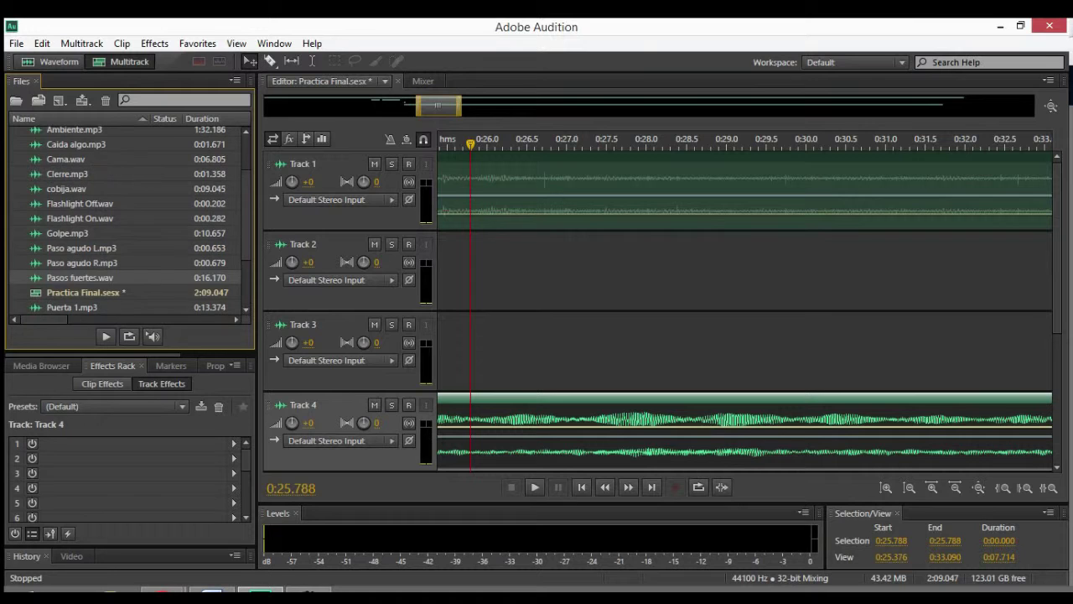
scroll(130, 218, up, 1)
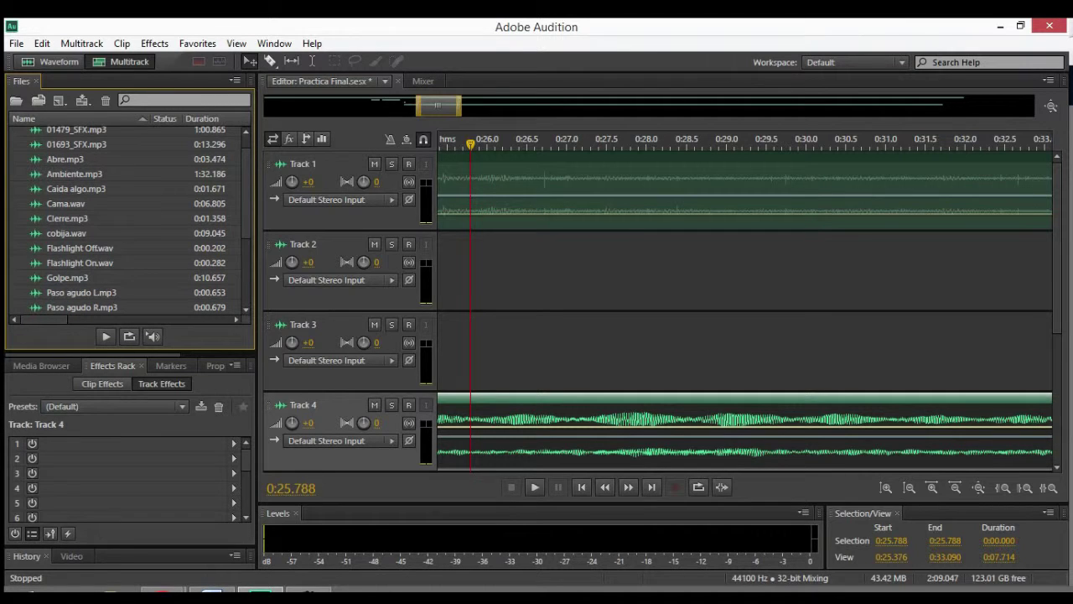
click(80, 263)
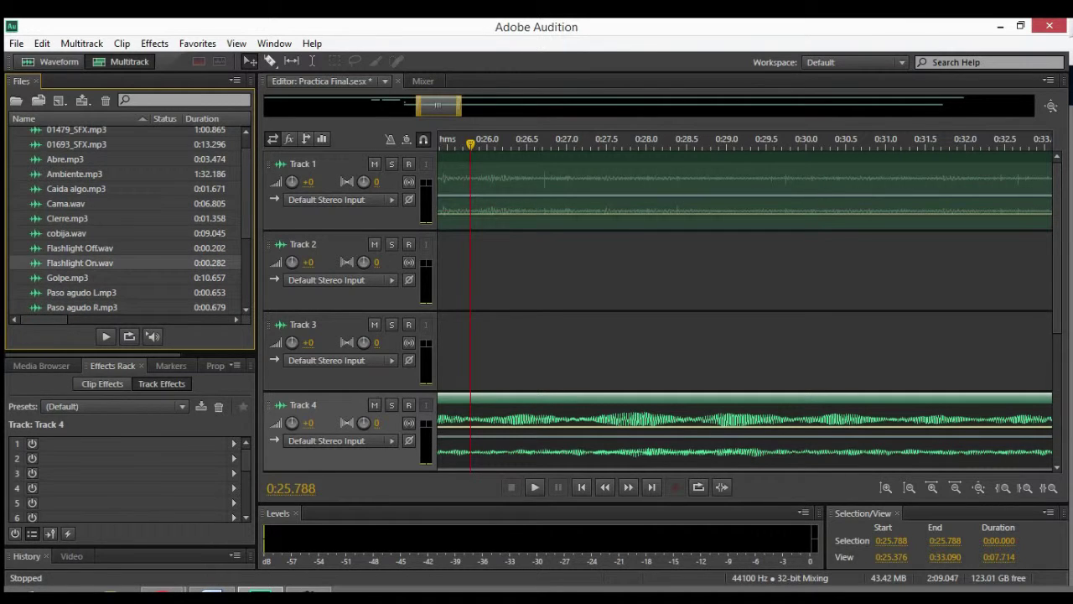
drag(80, 263, 481, 352)
key(space)
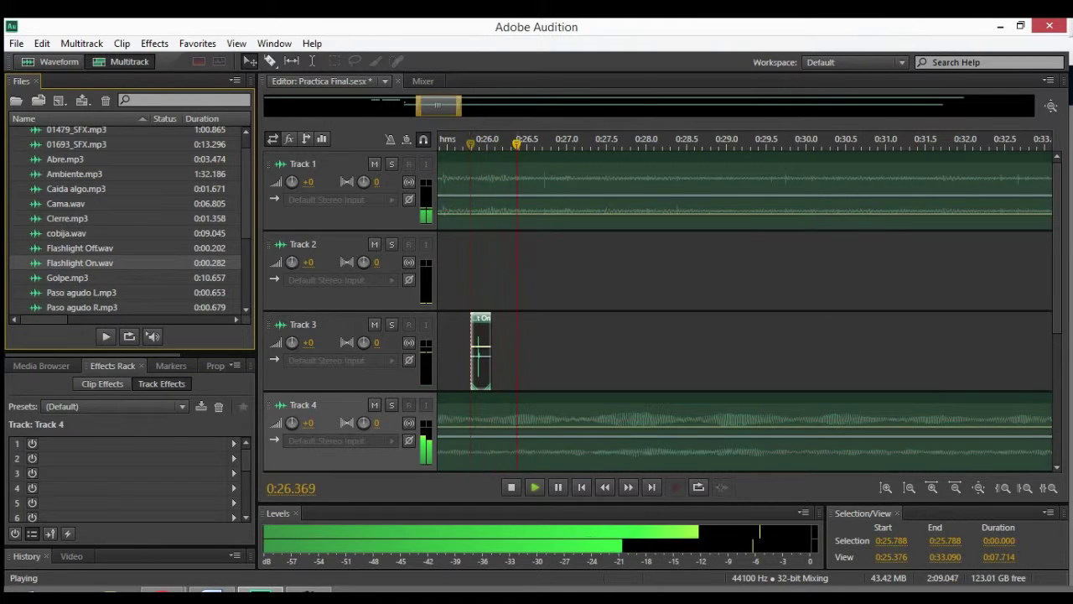
key(space)
Step: Add Flashlight Off.wav at about 0:28.2 and Flashlight On.wav at about 0:31.0 on Track 3, playing back each addition
drag(79, 248, 672, 347)
key(space)
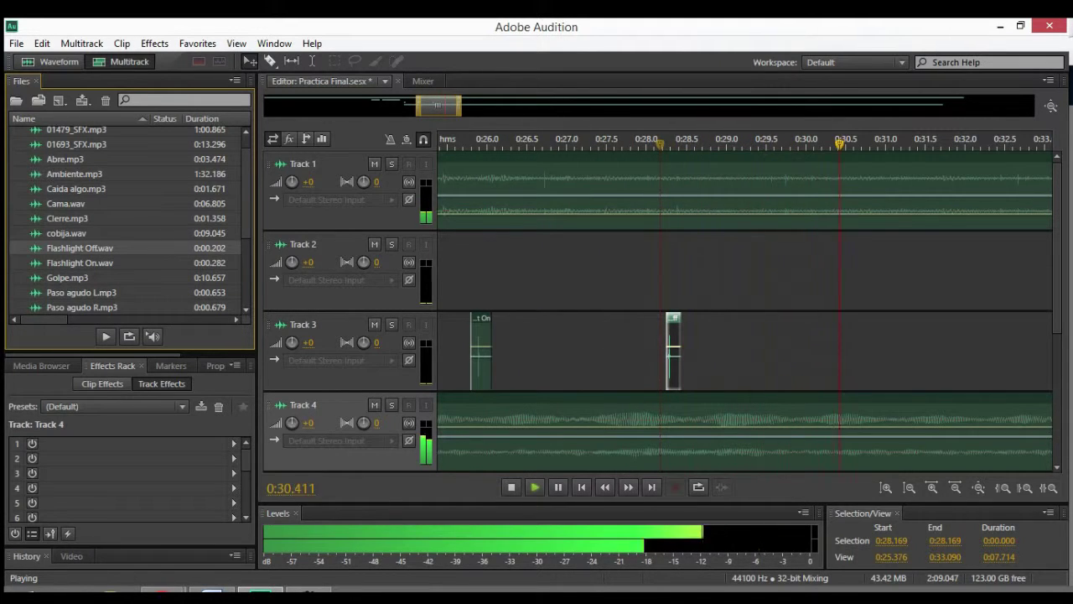
key(space)
drag(80, 262, 896, 347)
key(space)
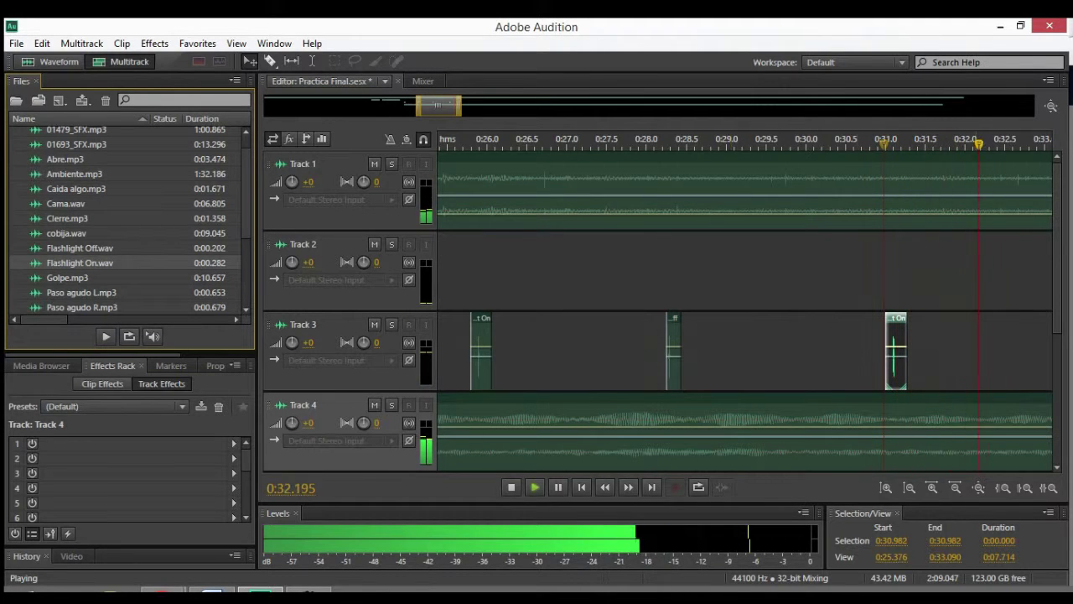
scroll(896, 347, down, 2)
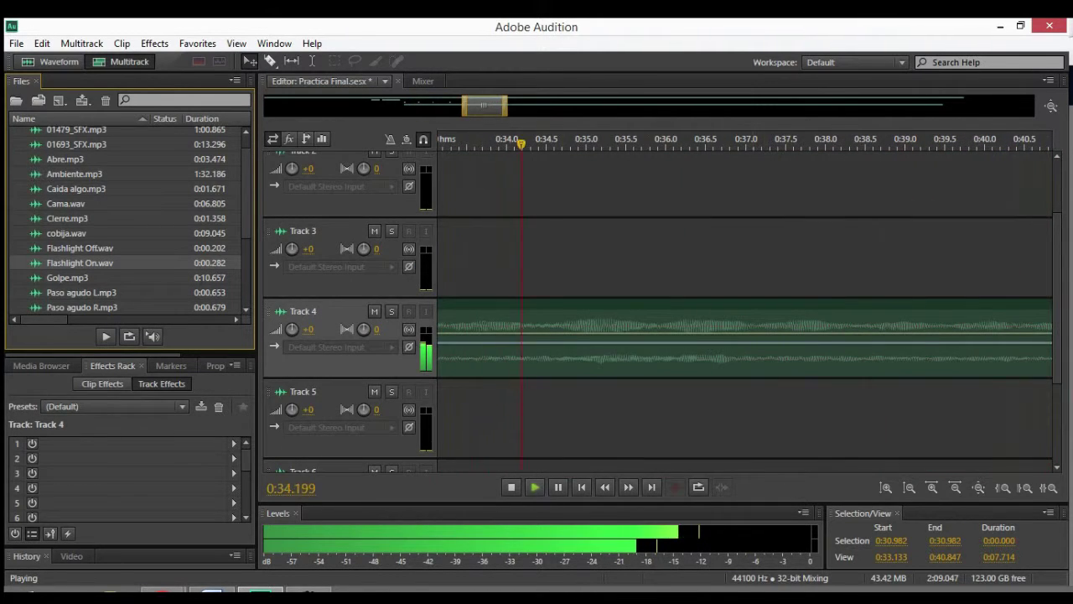
key(space)
Step: Examine the Flashlight On clip at 0:31.0 in the waveform editor and return to the multitrack session
drag(603, 143, 612, 143)
double_click(616, 254)
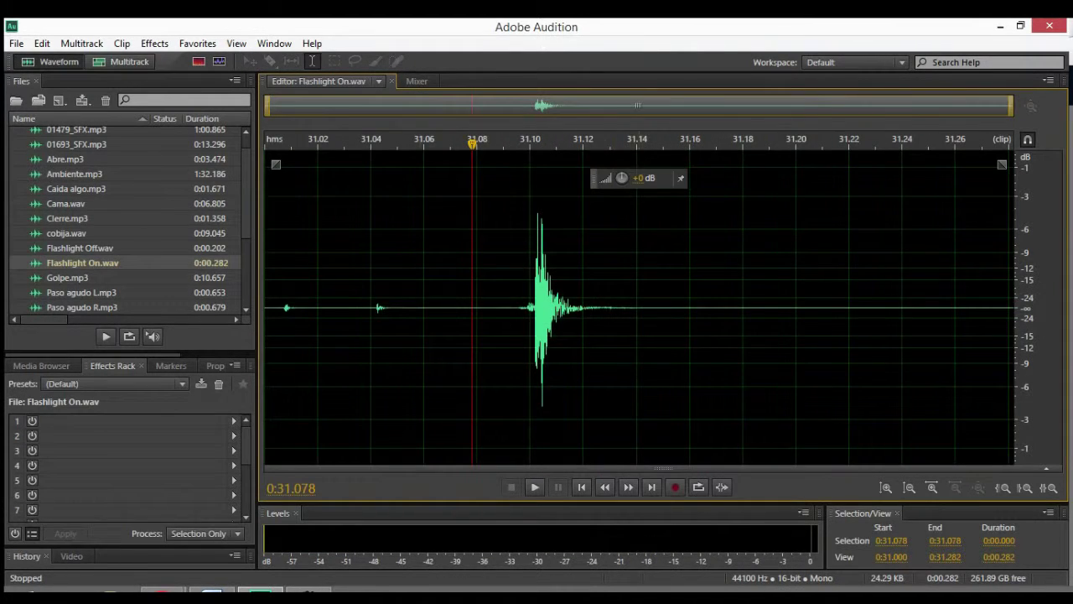
key(0)
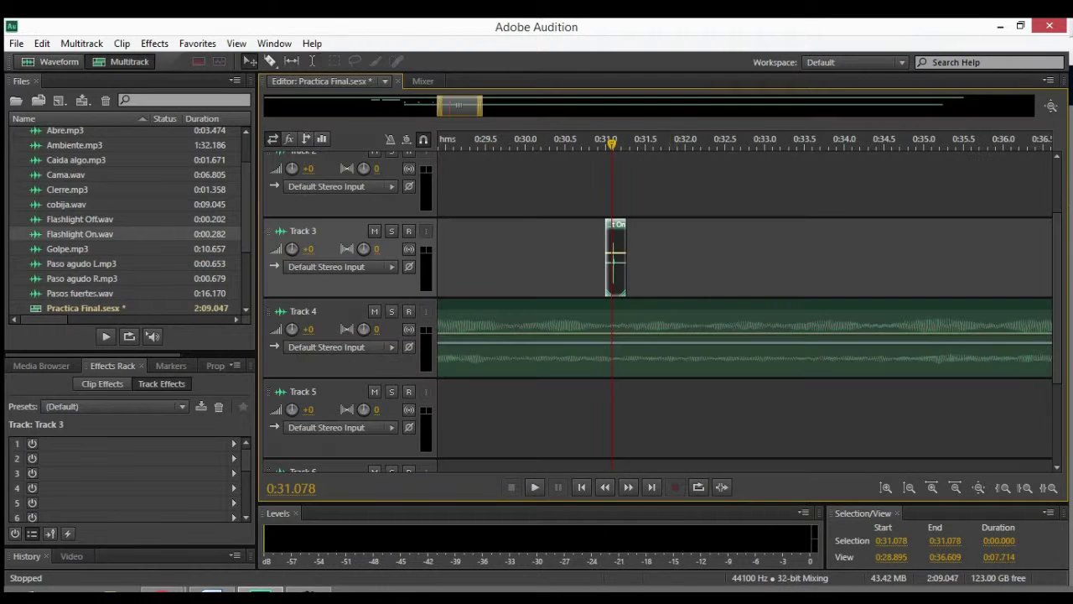
Step: Play the session from 0:31.078 and place Flashlight Off.wav on Track 3 at 0:33.654
key(space)
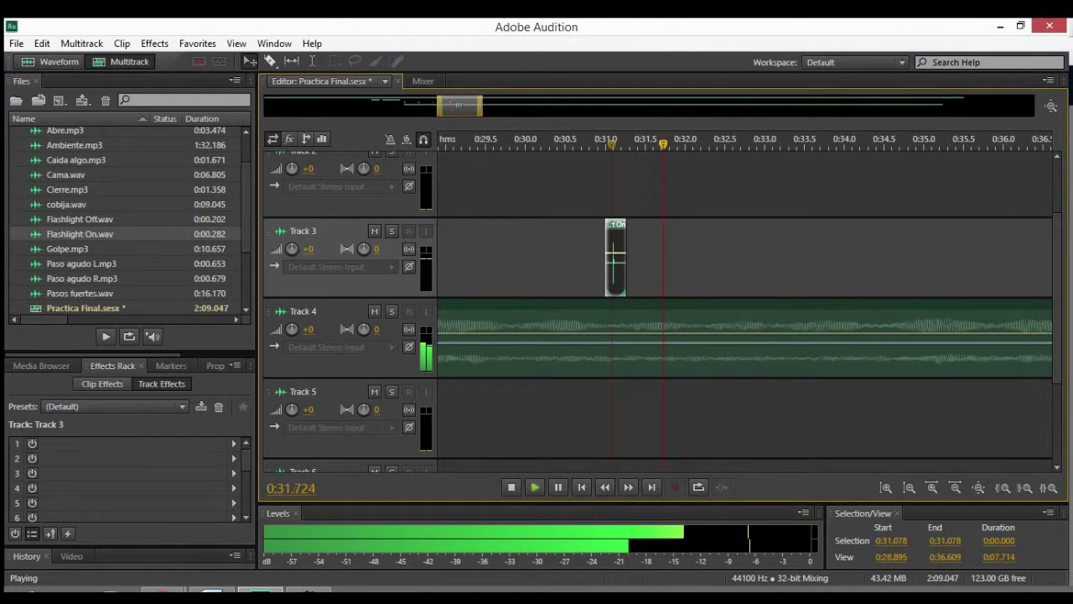
key(space)
drag(66, 218, 763, 241)
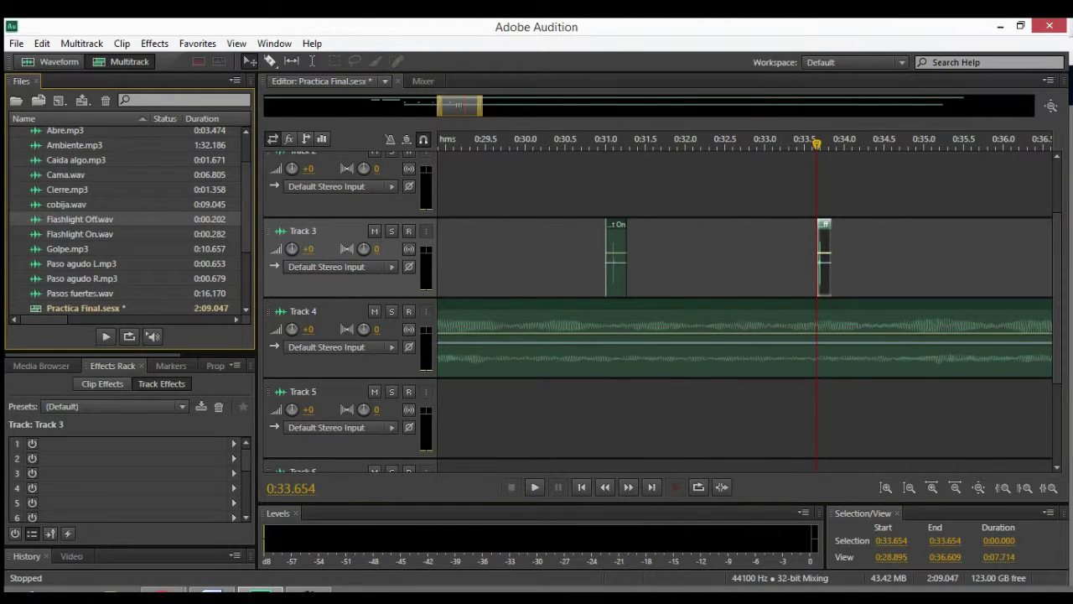
Step: Listen to Susto.mp3 in the waveform editor and return to the multitrack session
scroll(131, 220, down, 3)
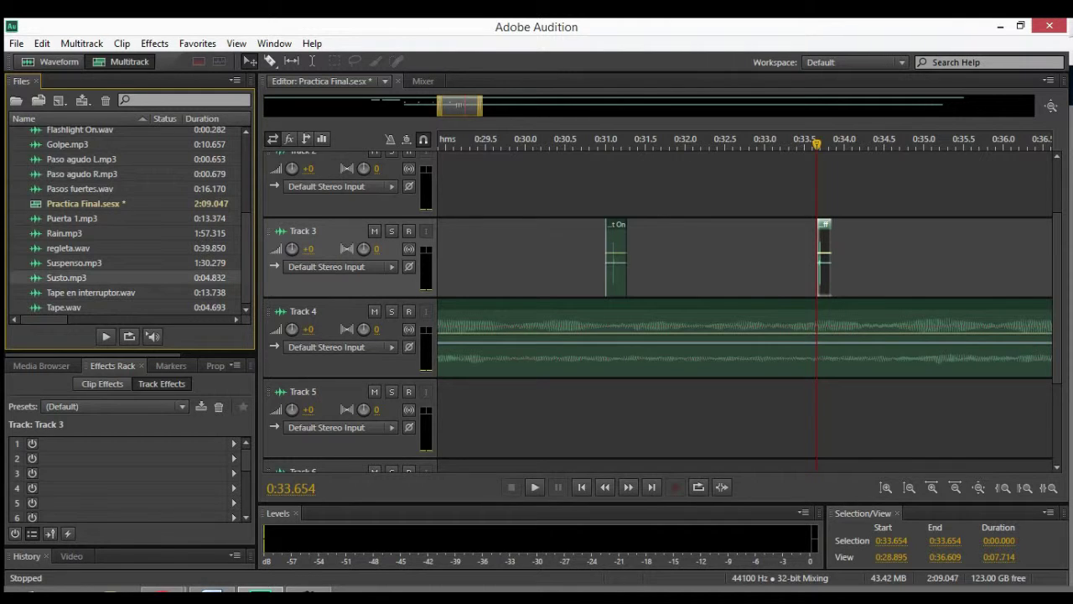
double_click(67, 277)
key(space)
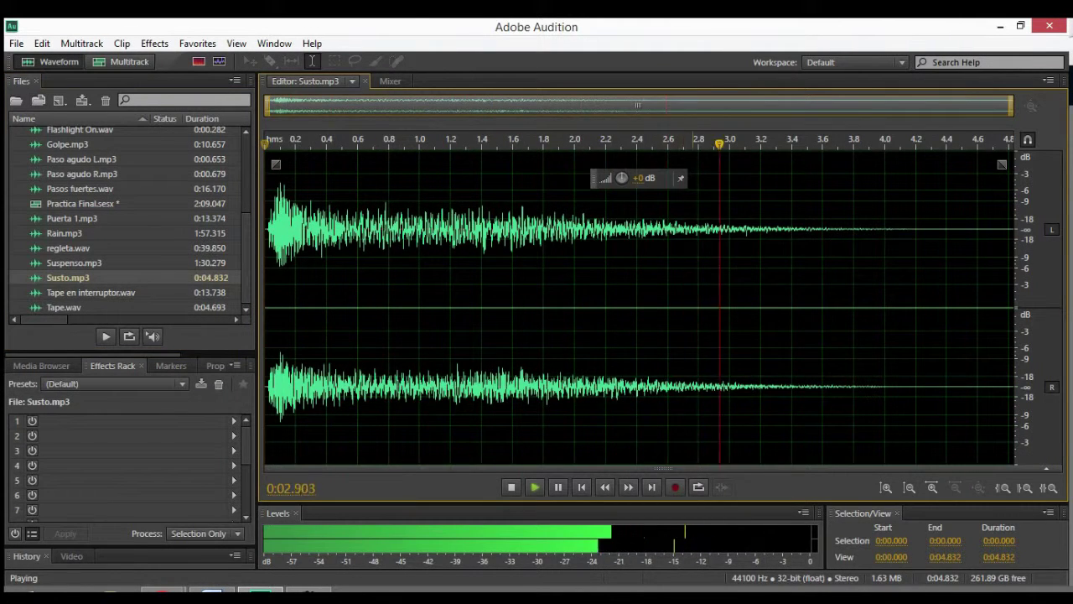
key(space)
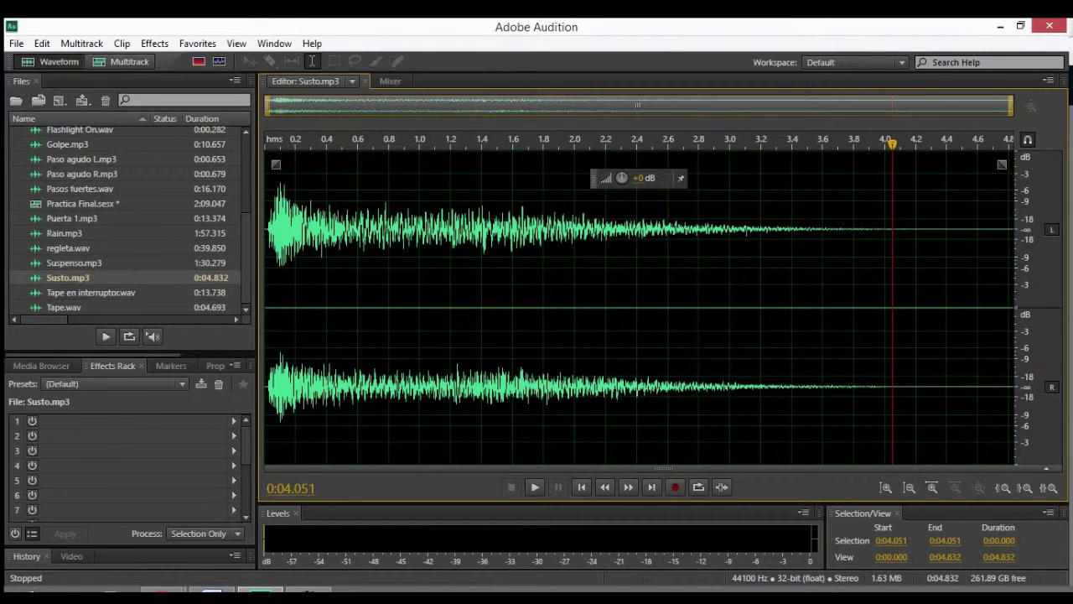
click(121, 62)
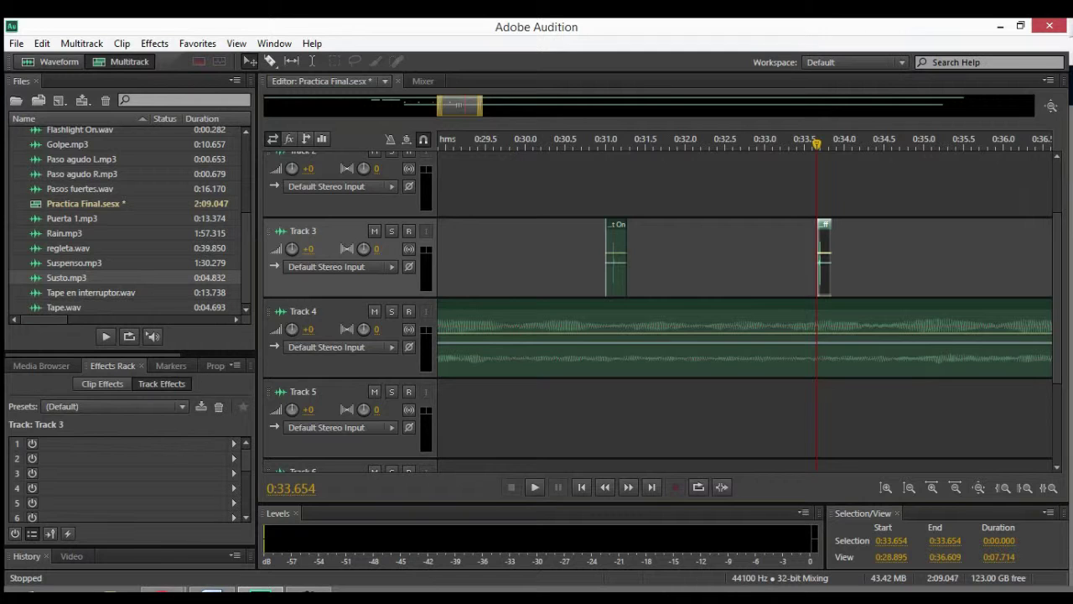
Step: Place Susto.mp3 on Track 5 at about 0:33.7, raise its clip volume and play the session from 0:33.290
drag(67, 277, 826, 405)
drag(817, 144, 824, 144)
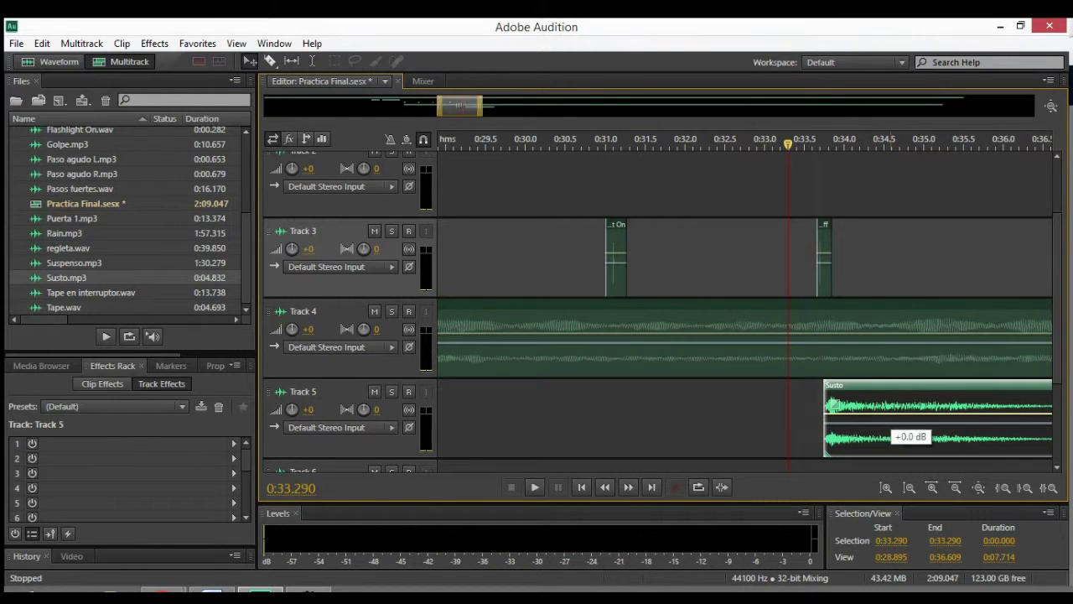
click(899, 429)
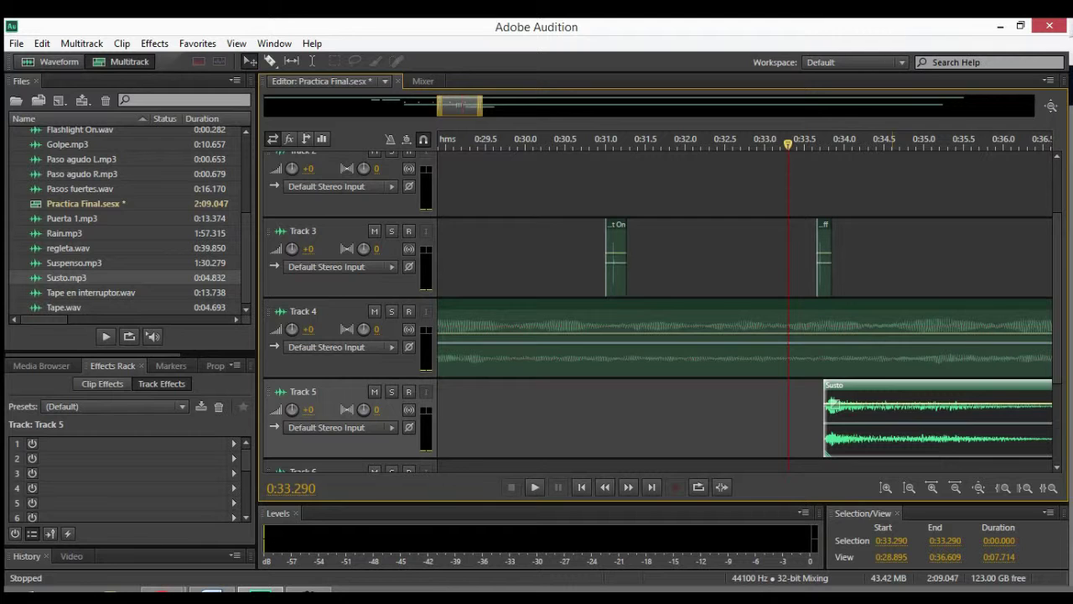
key(space)
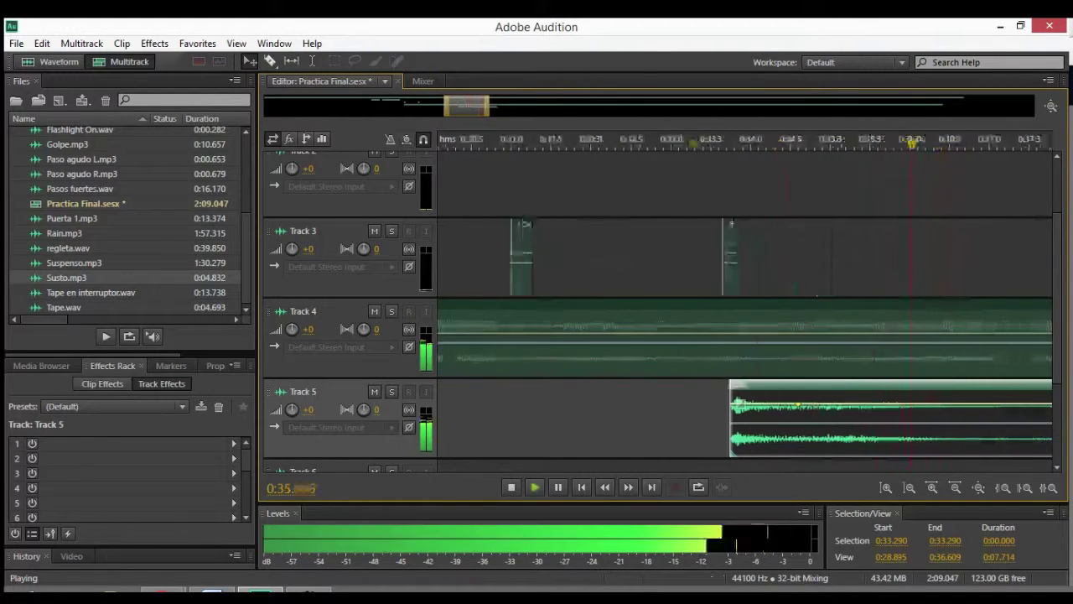
key(space)
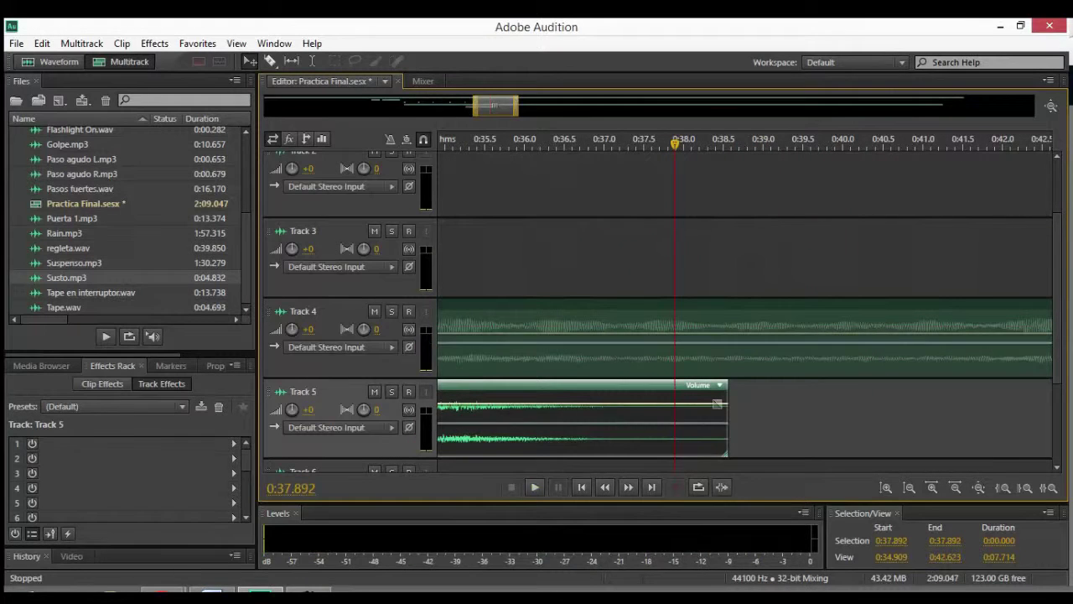
Step: Place Flashlight On.wav on Track 3 at 0:37.892 and play the session from there
scroll(126, 218, up, 2)
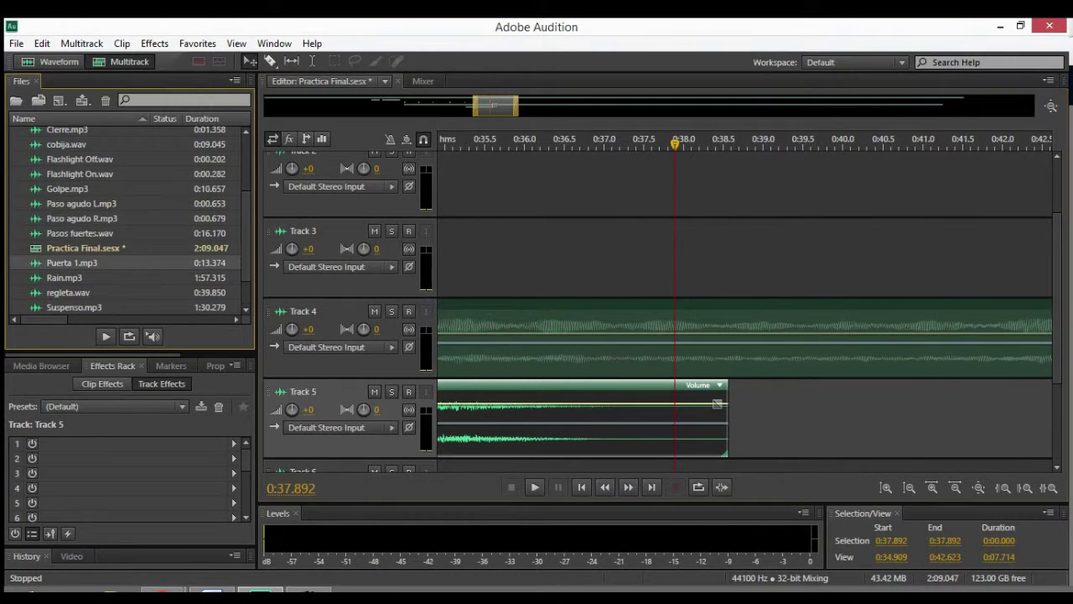
mouse_move(80, 219)
mouse_down()
mouse_move(650, 254)
mouse_move(631, 257)
mouse_up()
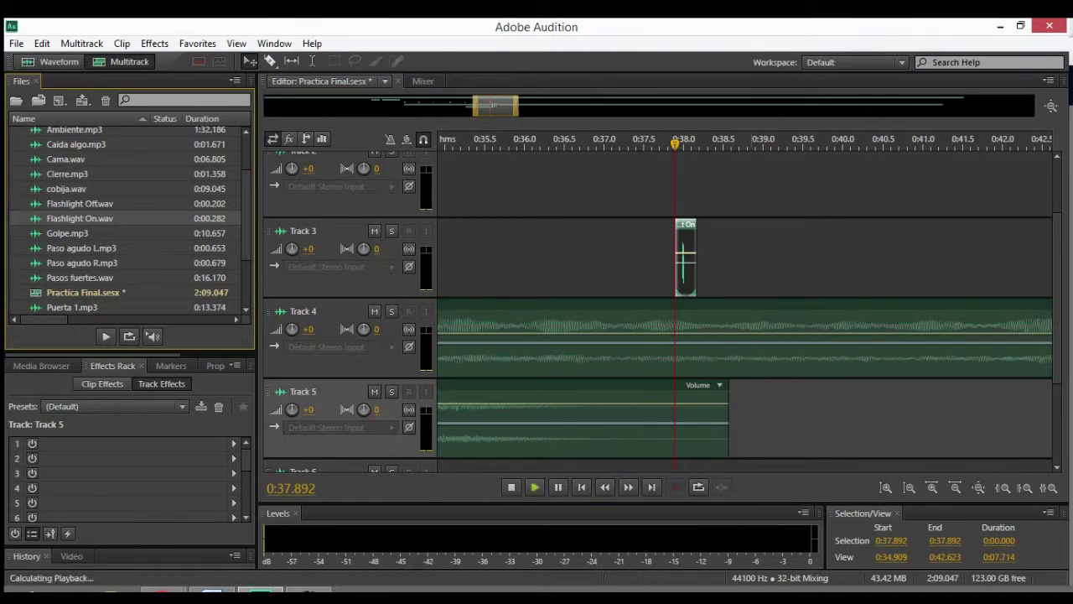
key(space)
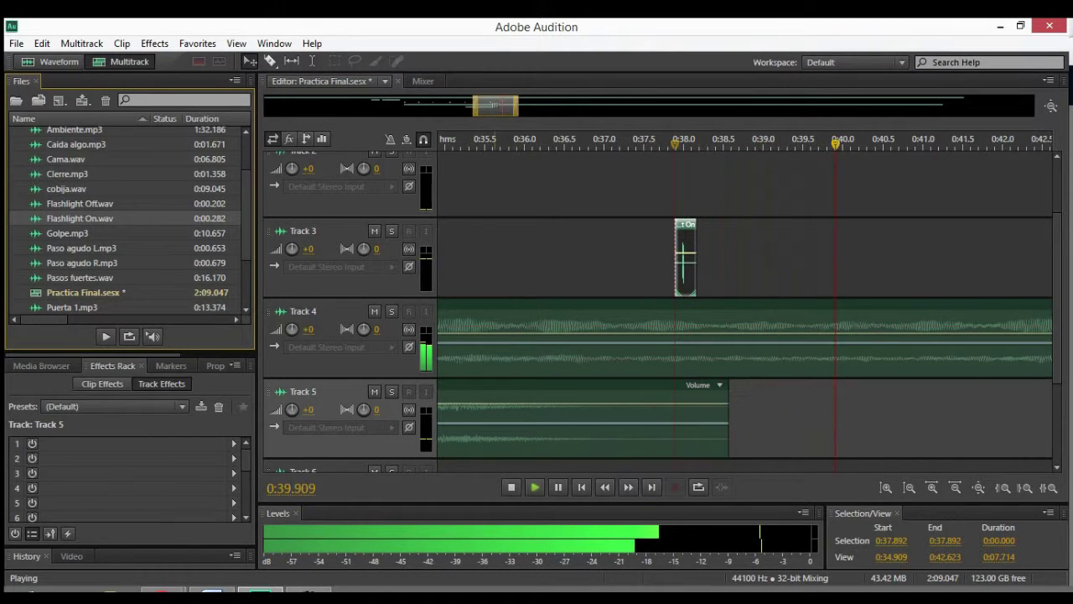
key(space)
Step: Place Tape.wav on Track 3 at about 0:39.6, accepting a copy conformed to the session's sample rate
scroll(130, 219, down, 2)
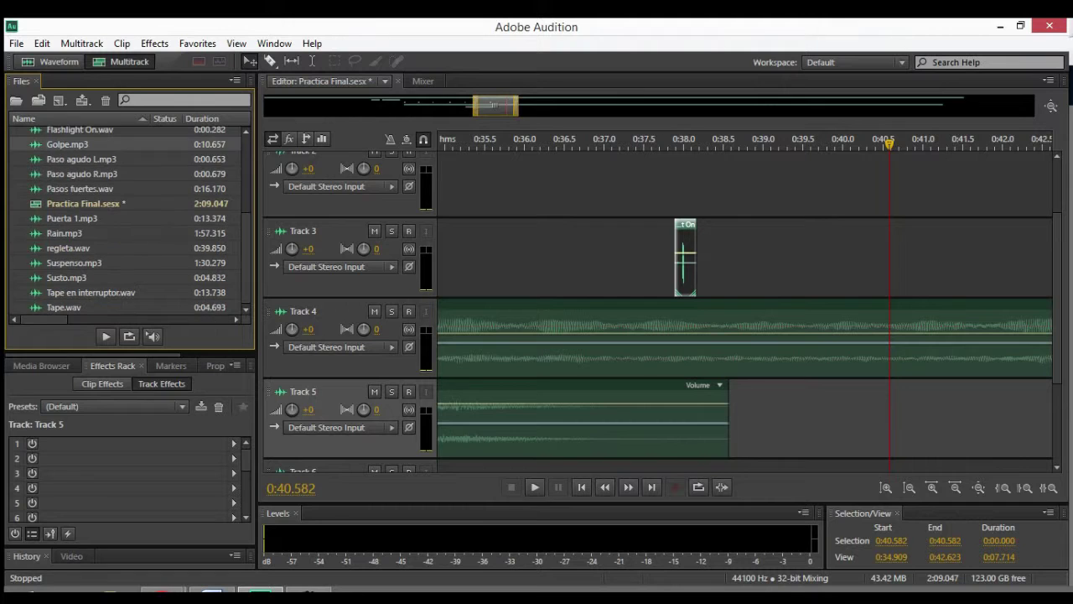
drag(64, 307, 759, 253)
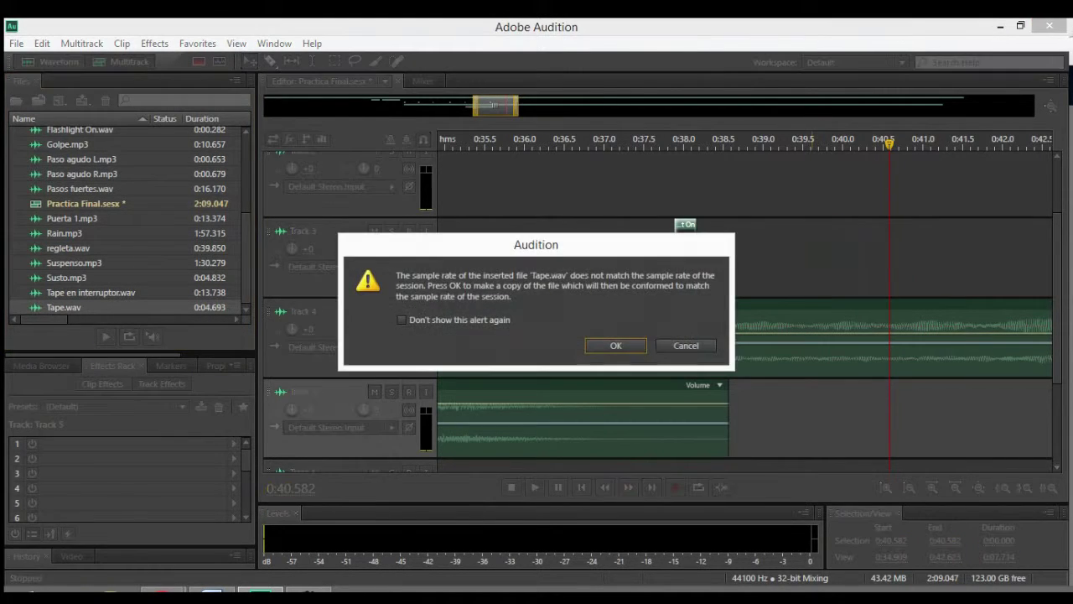
key(Return)
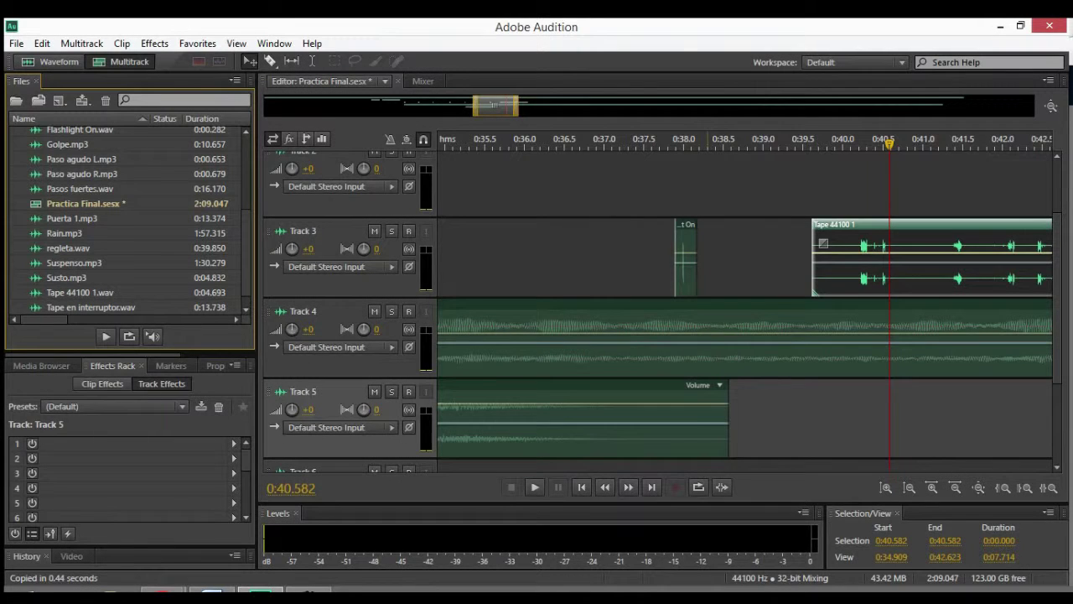
Step: Look through the imported sound files and the session's tracks around the new tape clip
scroll(745, 310, down, 3)
click(80, 293)
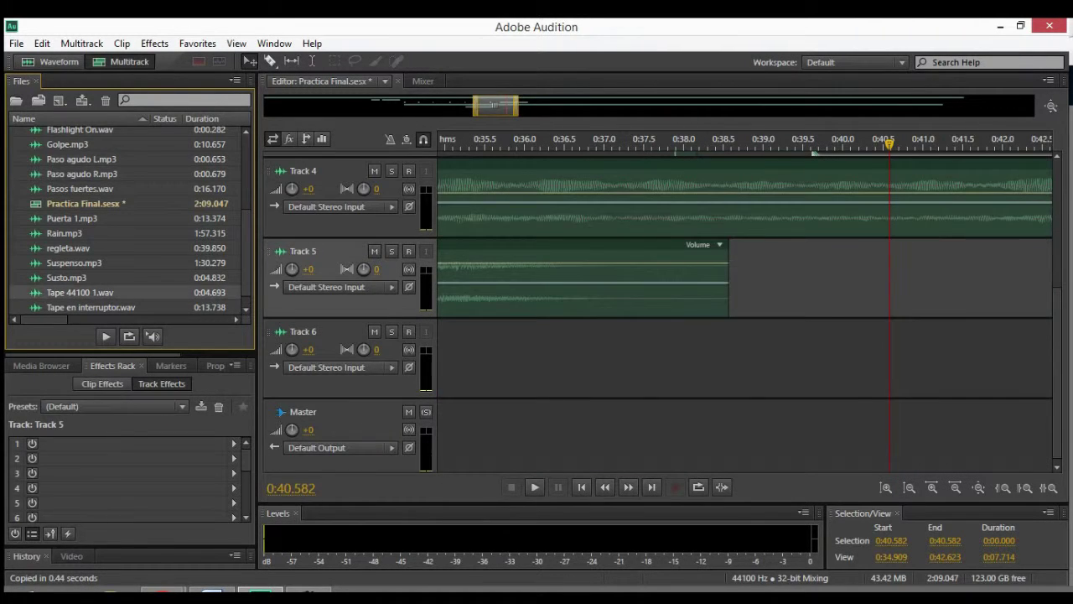
scroll(79, 292, down, 1)
click(90, 293)
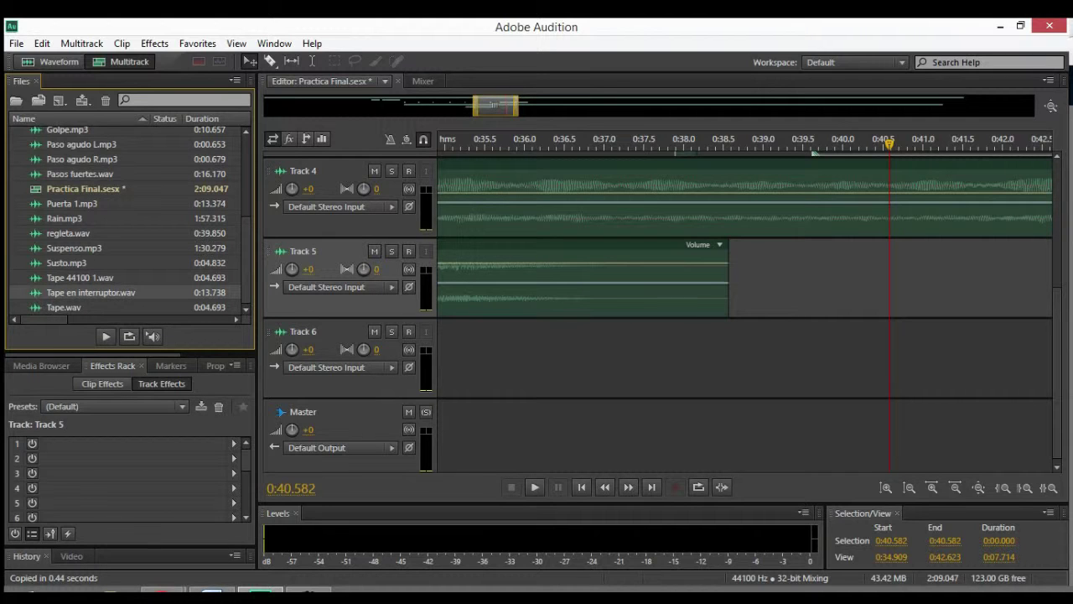
click(82, 160)
scroll(82, 159, up, 2)
scroll(82, 159, down, 2)
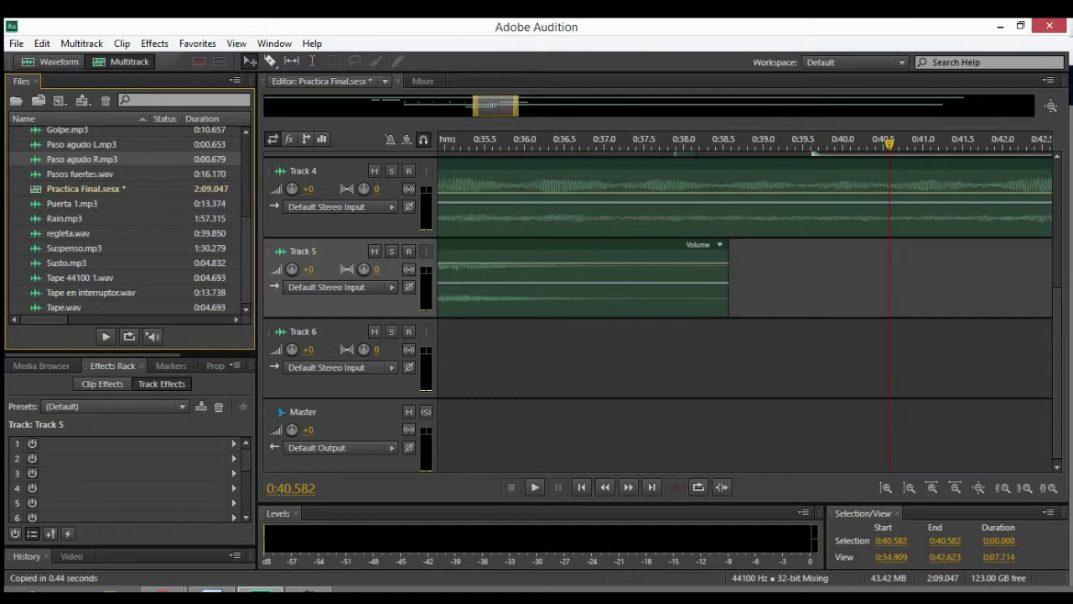
scroll(662, 310, up, 3)
scroll(662, 311, up, 2)
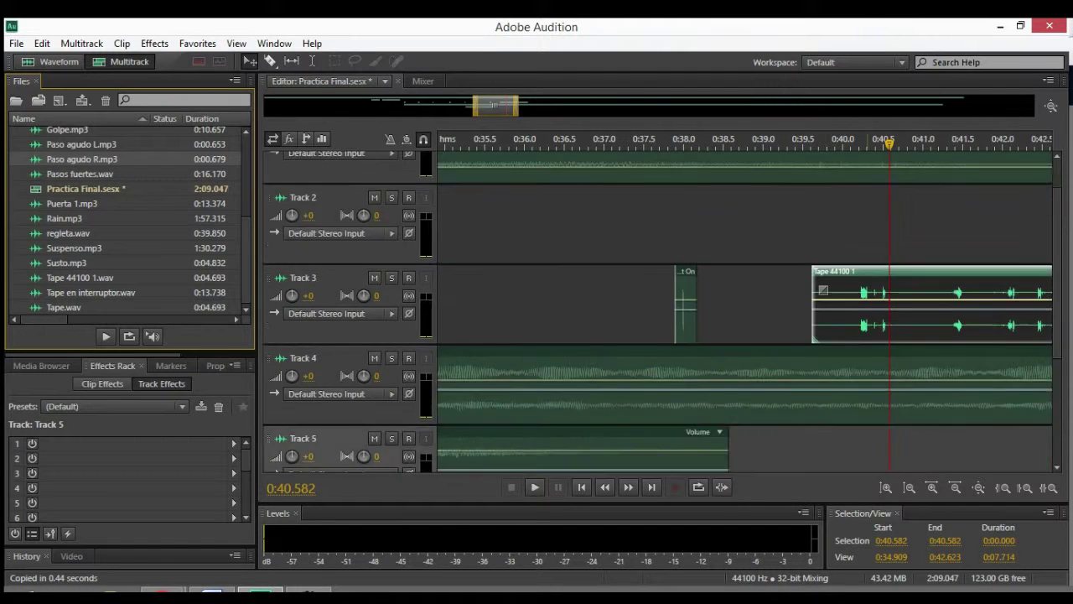
scroll(663, 310, down, 5)
scroll(663, 310, up, 3)
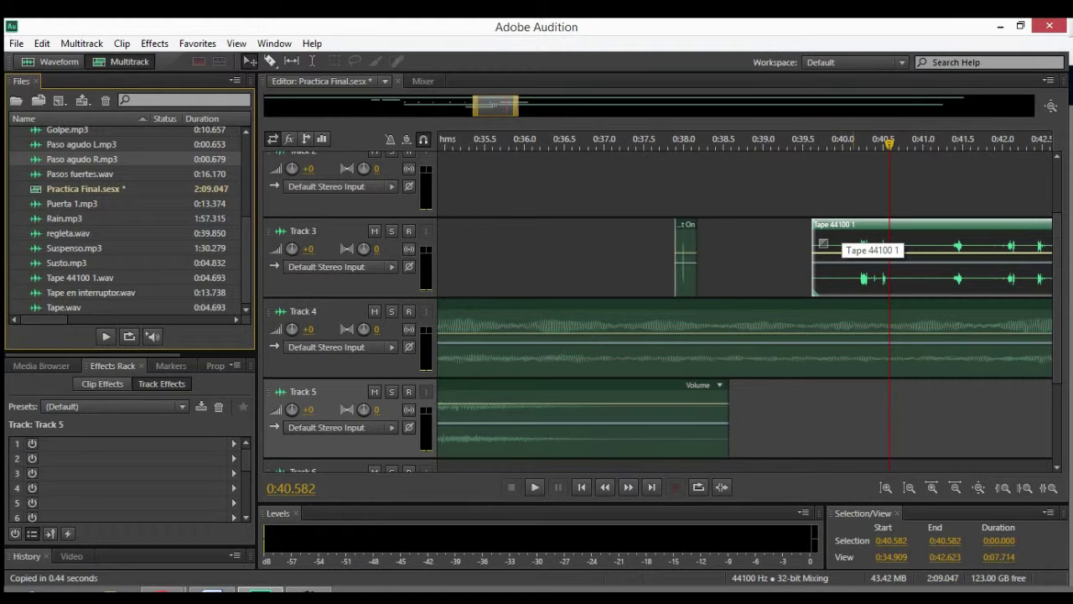
Step: Trim the start of the Track 3 tape clip, move it to about 0:39.5 and play it from 0:39.471
drag(837, 144, 798, 144)
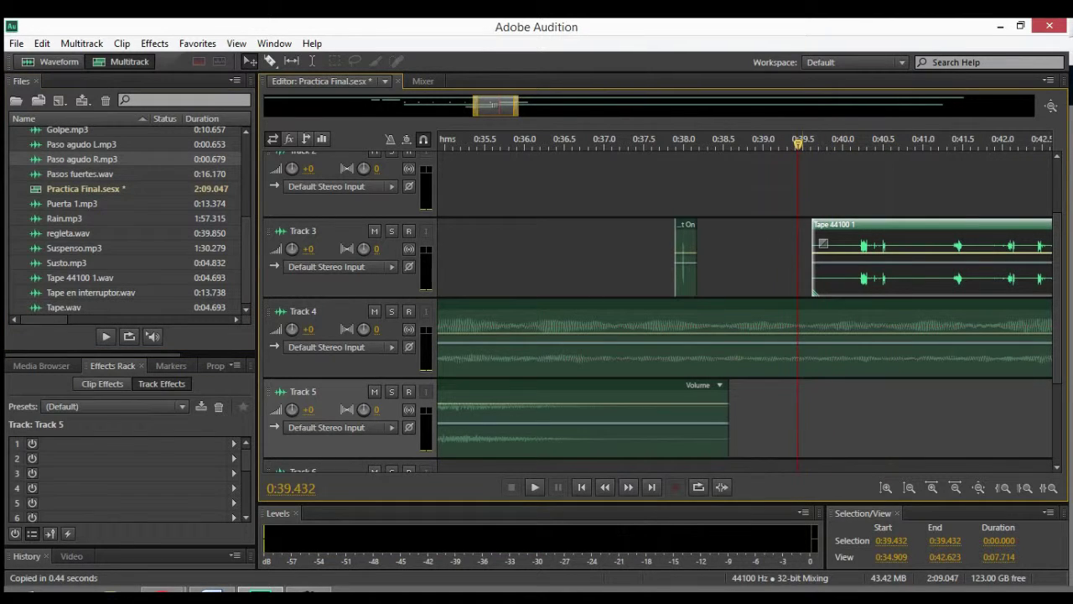
key(space)
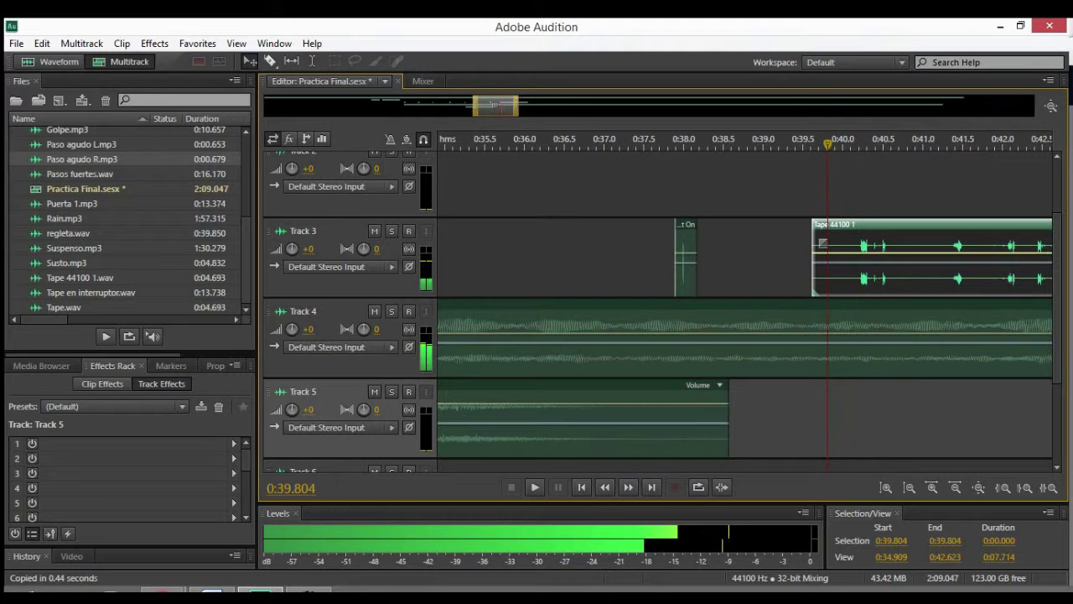
drag(813, 266, 844, 267)
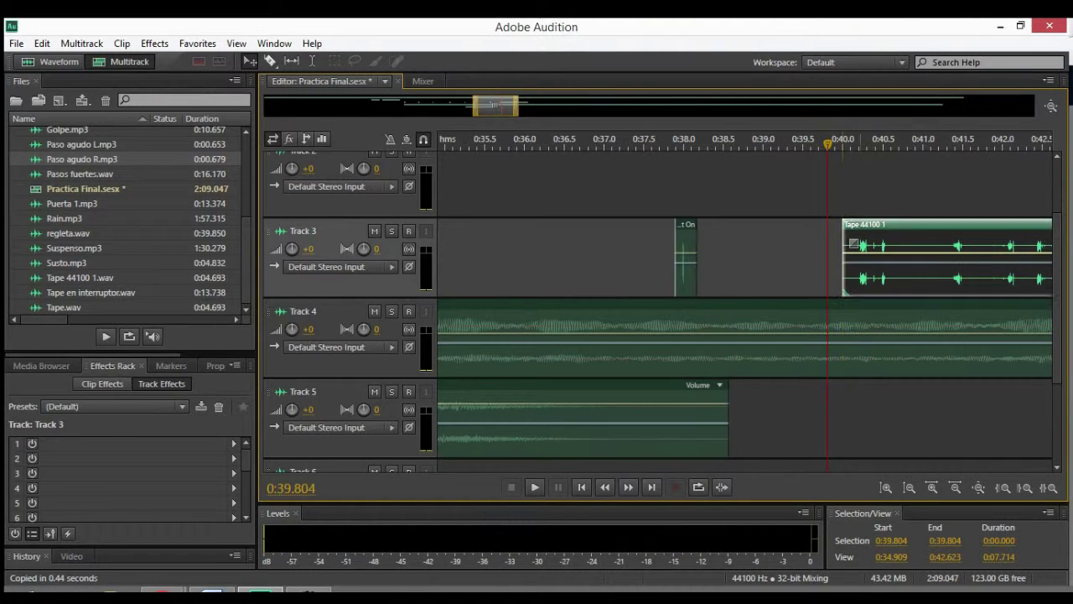
drag(827, 145, 801, 144)
drag(874, 227, 834, 227)
drag(495, 106, 511, 106)
key(space)
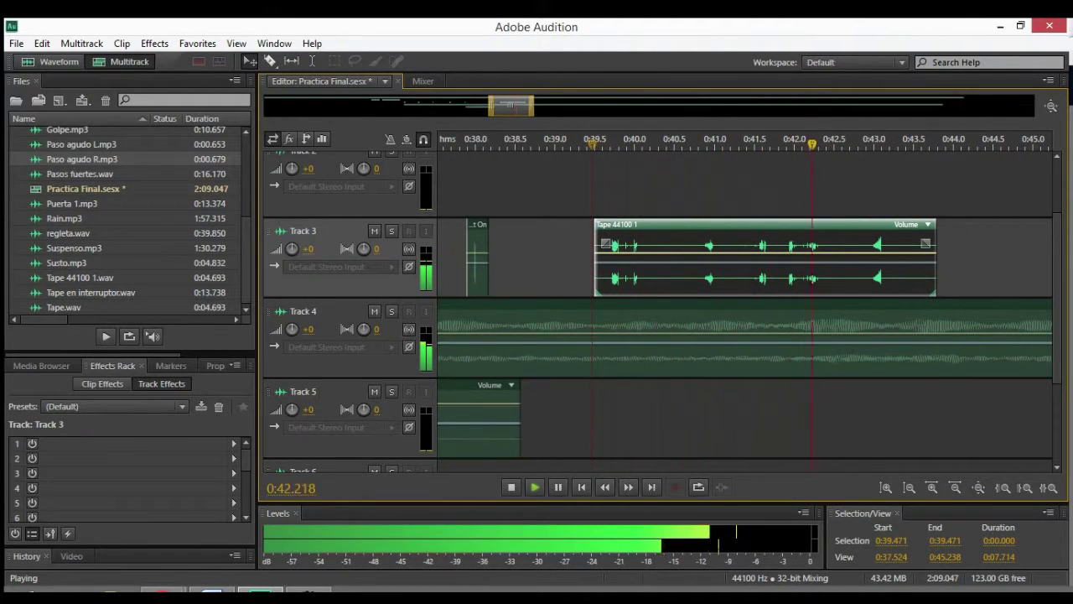
key(space)
Step: Place Tape en interruptor.wav on Track 3 at 0:44.020 with a copy conformed to the session's sample rate, and play it
drag(91, 292, 910, 244)
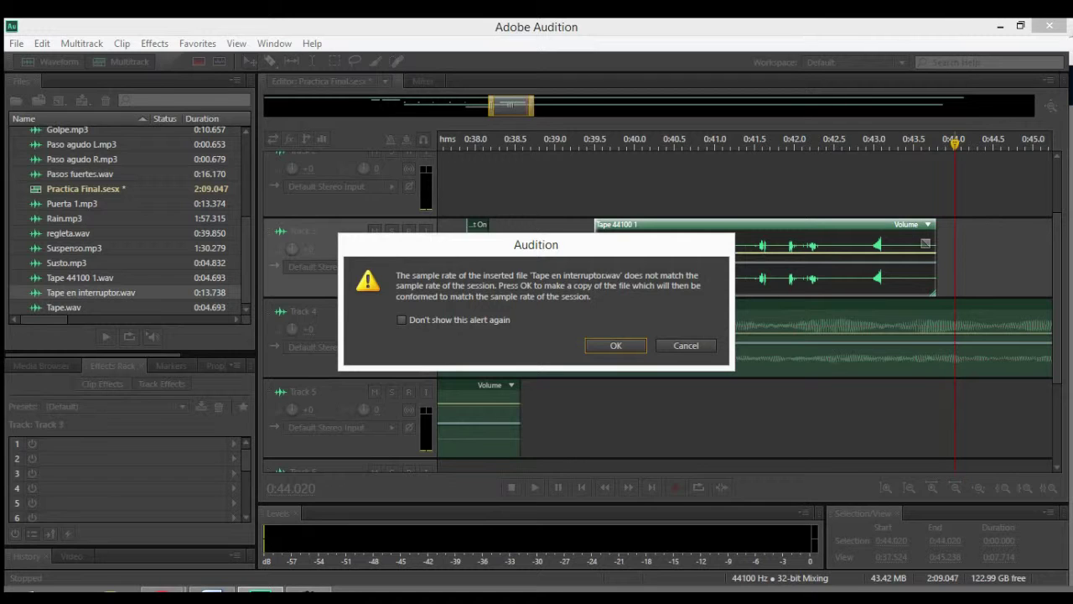
click(617, 345)
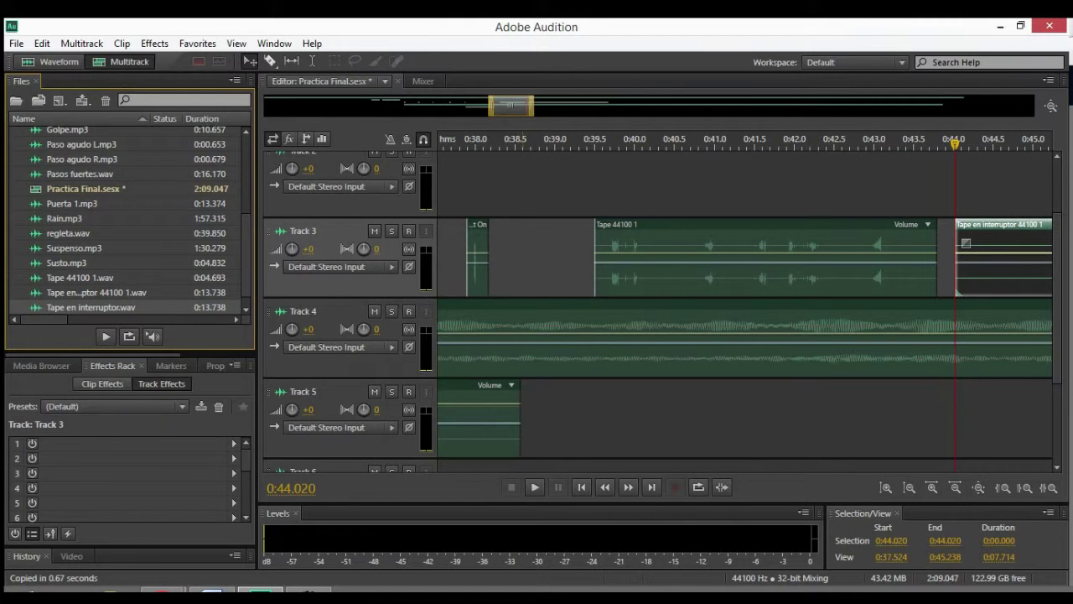
key(space)
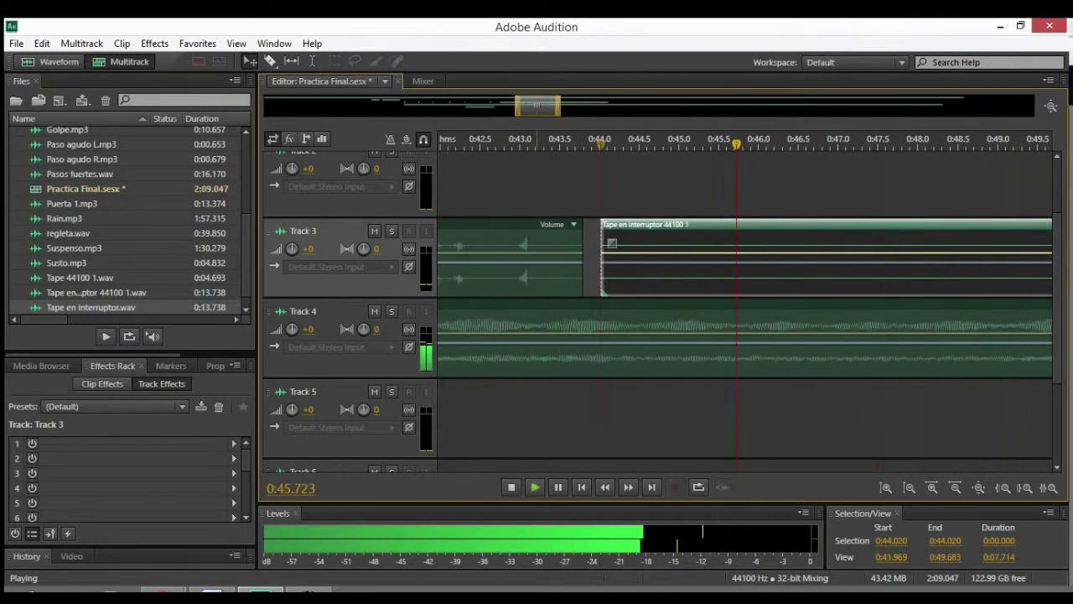
key(space)
Step: Raise the volume of the Tape en interruptor clip and play the session from 0:47.324 past the clip's end
drag(688, 253, 688, 239)
key(space)
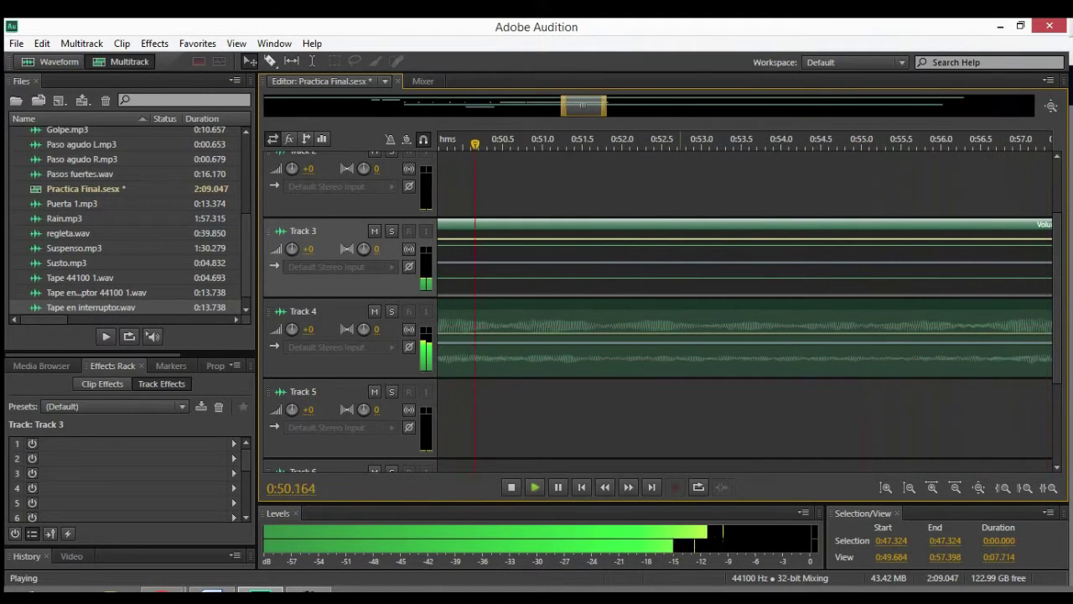
drag(604, 106, 691, 106)
key(equal)
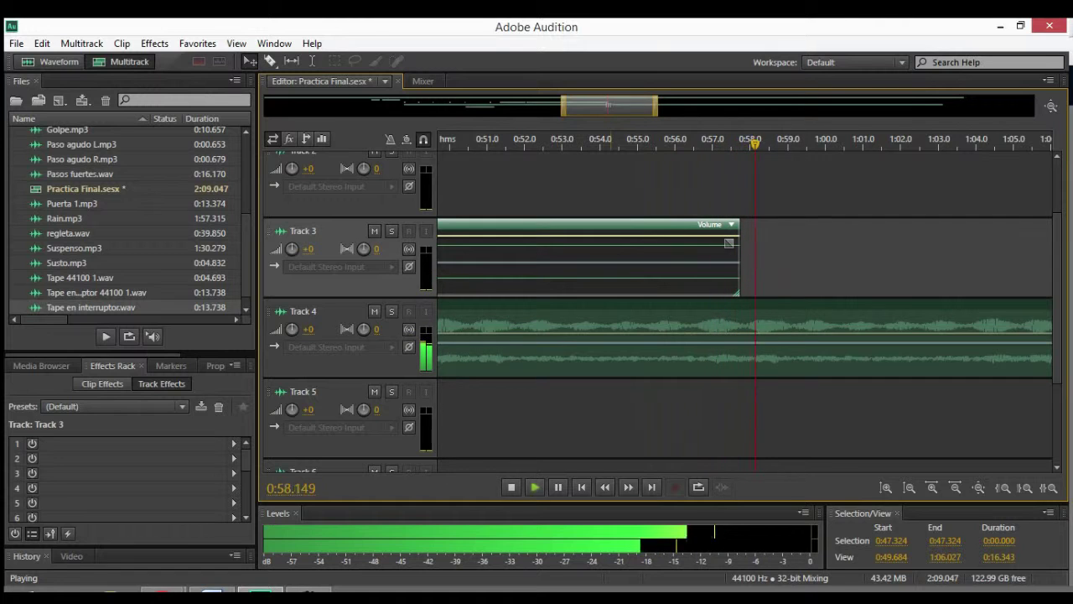
key(space)
Step: Check the available sound files and replay the end of the Tape en interruptor clip from 0:54.044
click(73, 248)
scroll(74, 248, down, 1)
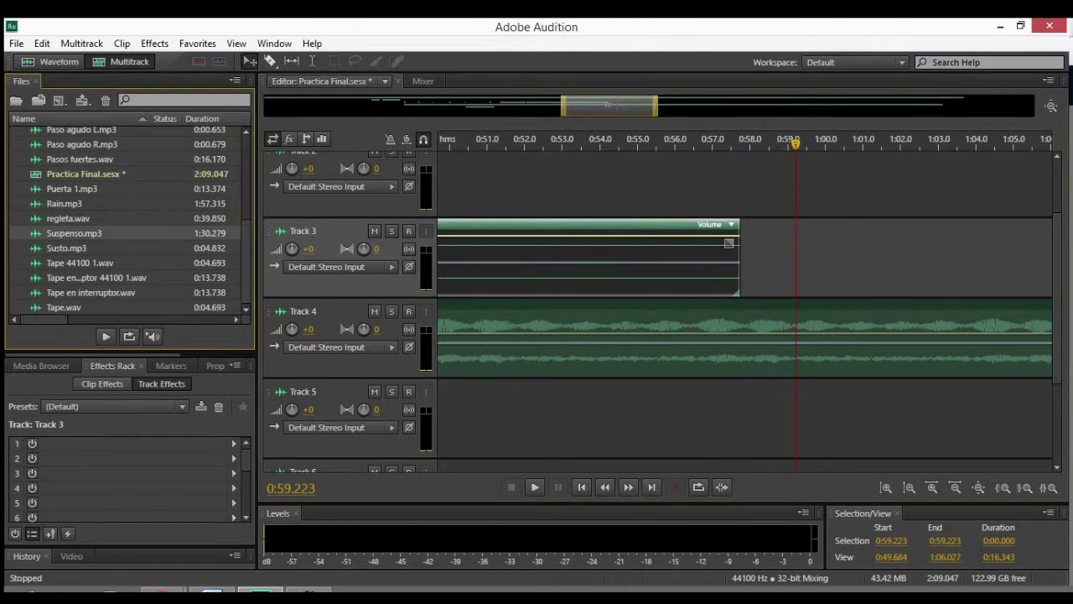
scroll(126, 233, up, 4)
scroll(126, 218, down, 2)
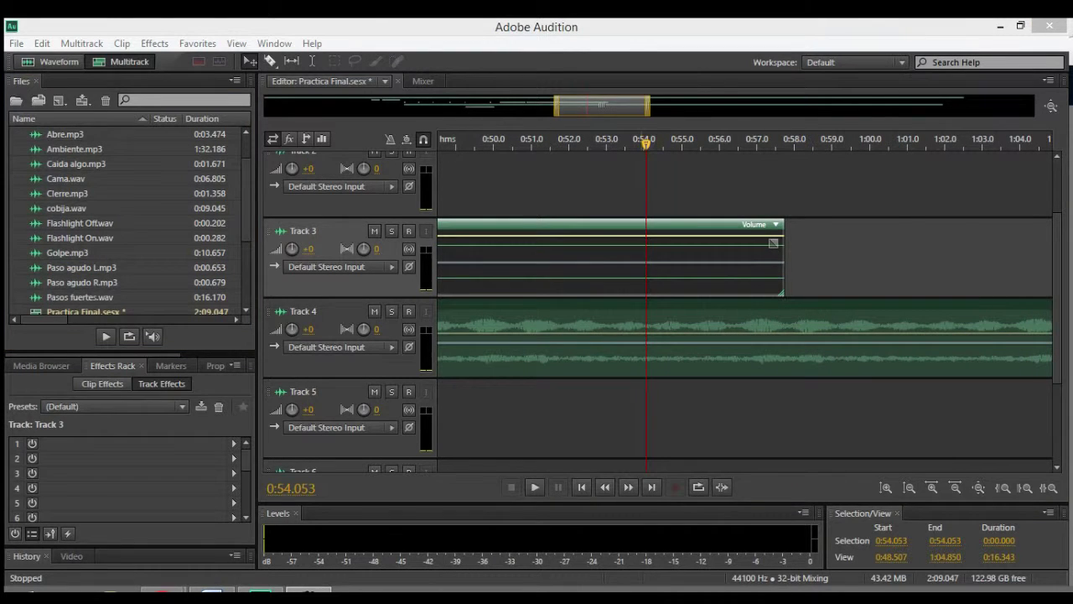
click(646, 144)
key(space)
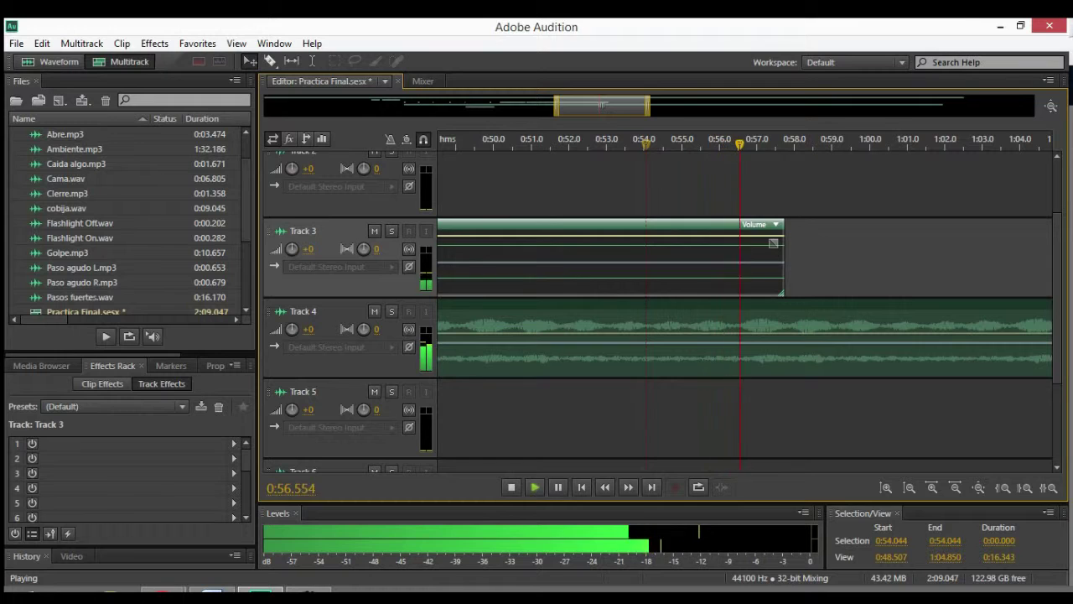
click(82, 283)
scroll(658, 311, down, 2)
scroll(663, 310, down, 1)
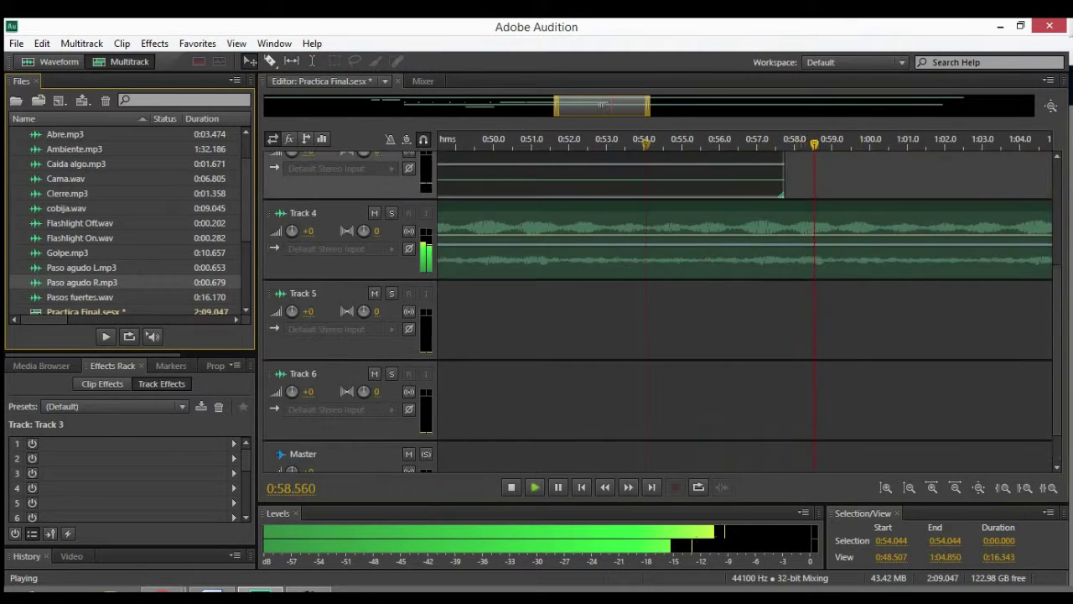
key(space)
Step: Extend the visible time range to 1:15.833 and reduce the track heights to show all six tracks
drag(648, 106, 714, 106)
scroll(662, 310, up, 3)
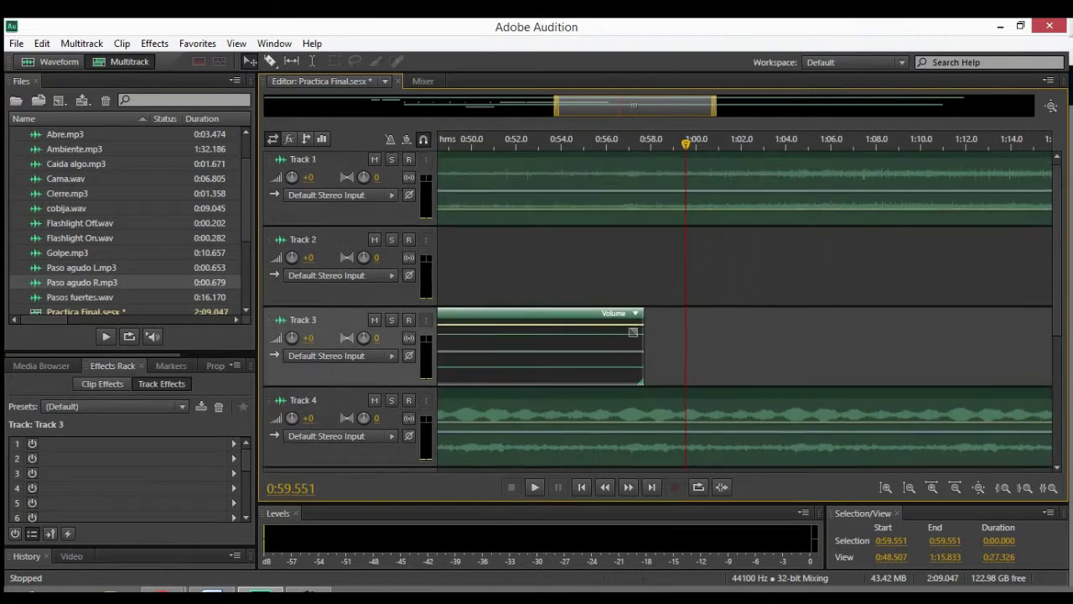
drag(351, 230, 344, 252)
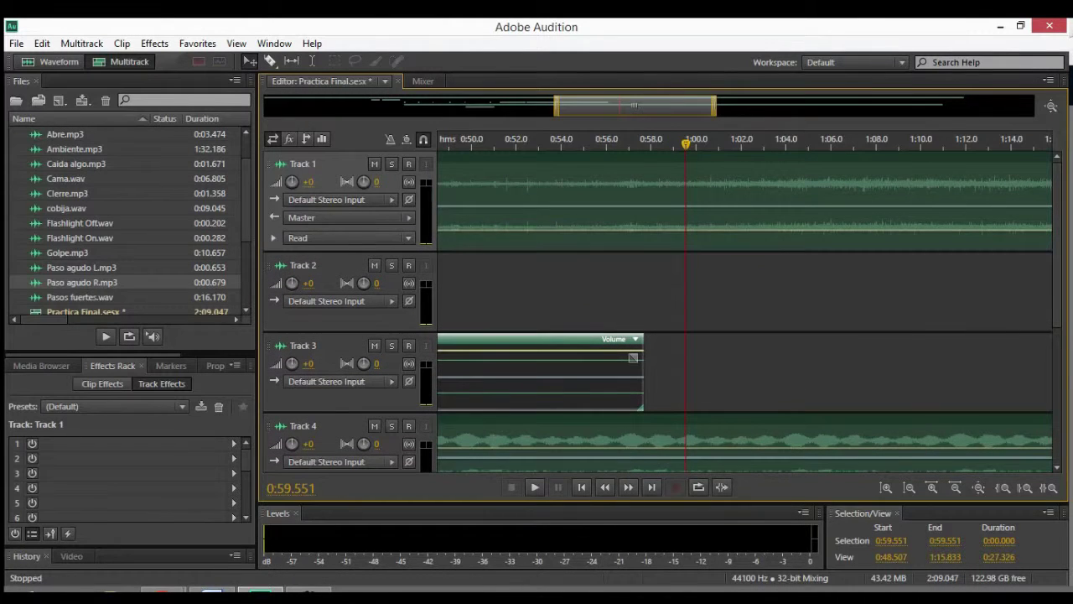
scroll(344, 252, down, 2)
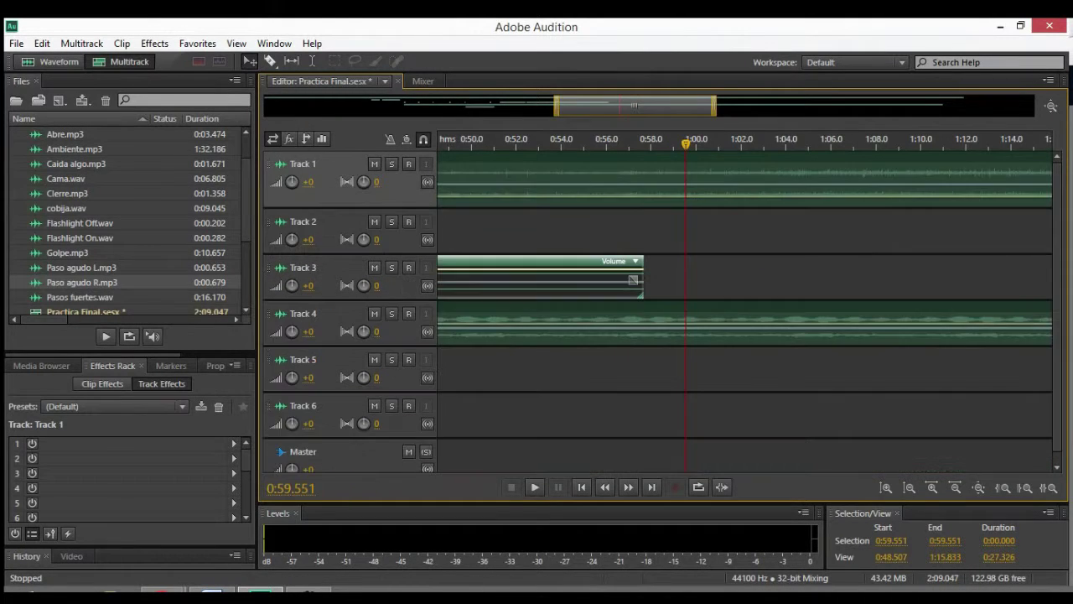
Step: Place Cama.wav on Track 6 at 0:59.551 with a copy conformed to the session's sample rate, and play it
scroll(344, 252, up, 5)
scroll(344, 252, down, 4)
scroll(344, 251, up, 5)
scroll(344, 252, up, 2)
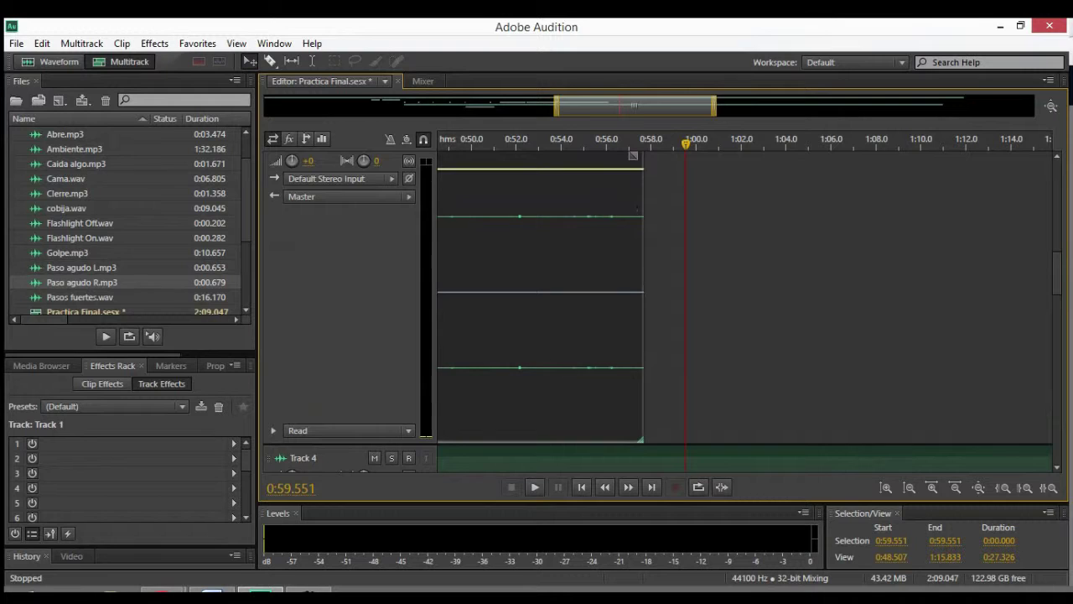
scroll(344, 251, down, 7)
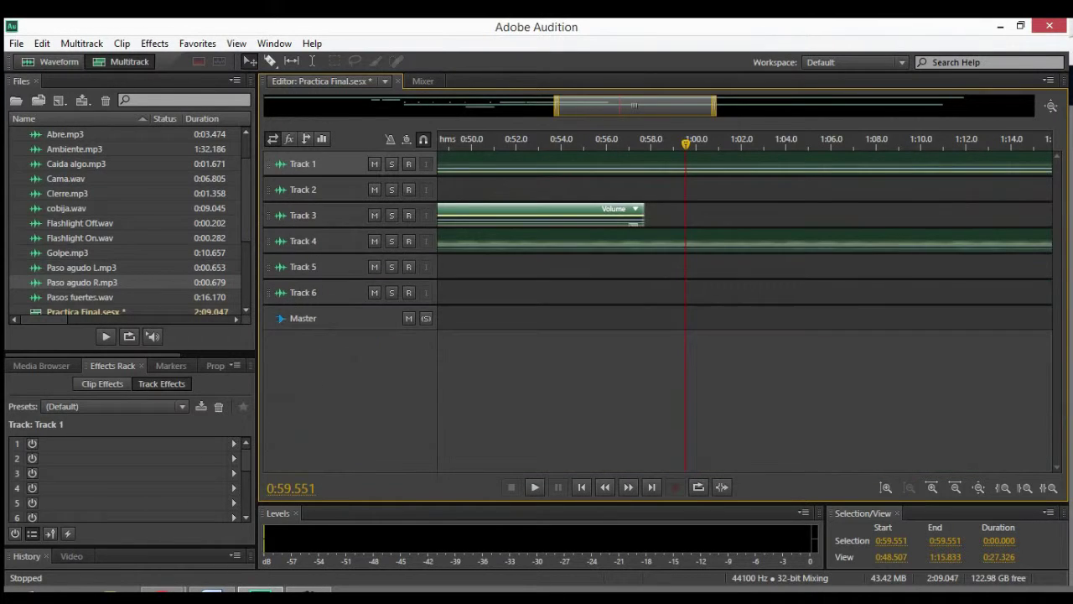
scroll(662, 312, up, 2)
drag(635, 105, 555, 105)
scroll(662, 312, right, 6)
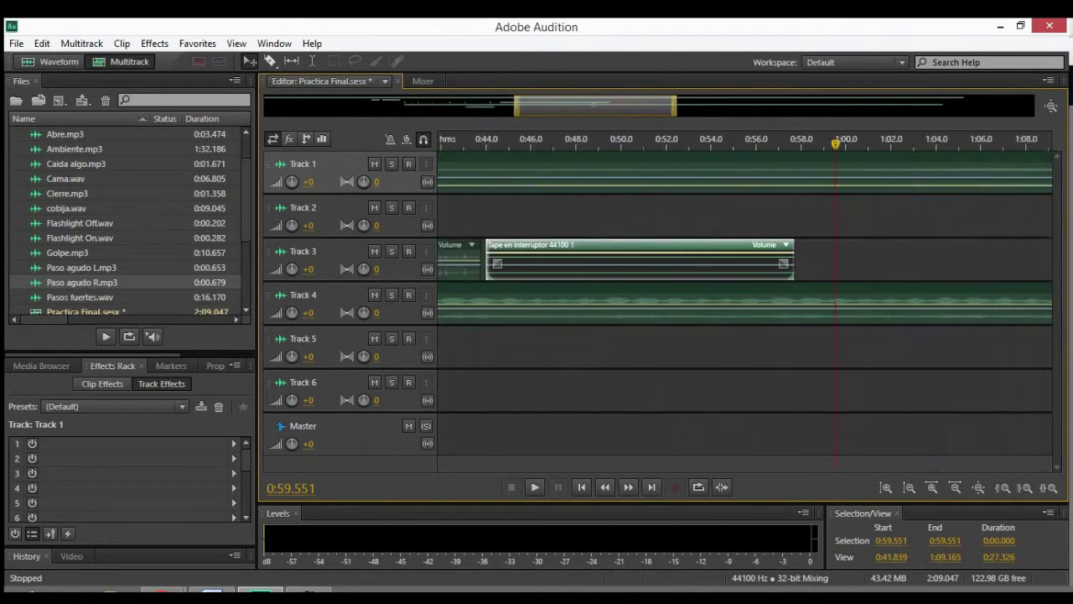
click(65, 178)
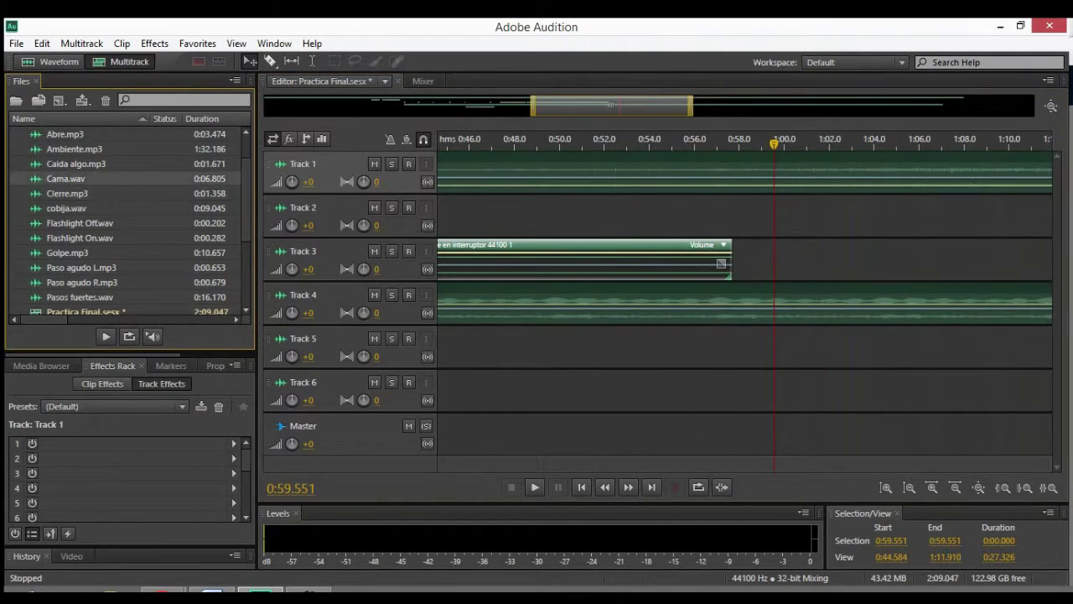
drag(721, 263, 780, 388)
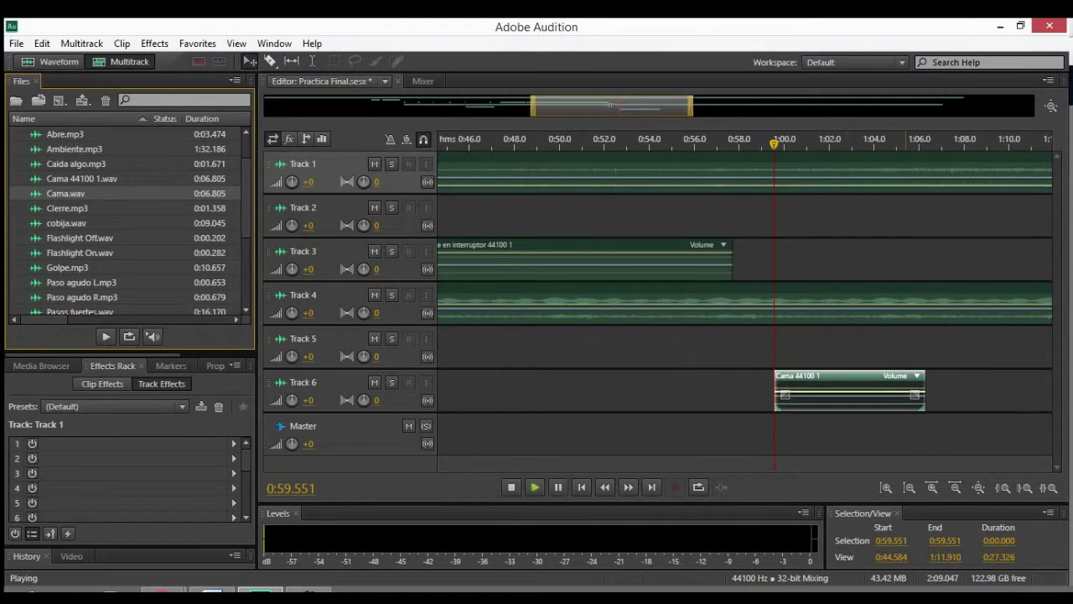
key(space)
Step: Raise the volume of the Cama clip on Track 6 and replay it from 0:59.080 and from 0:59.471
drag(854, 392, 854, 385)
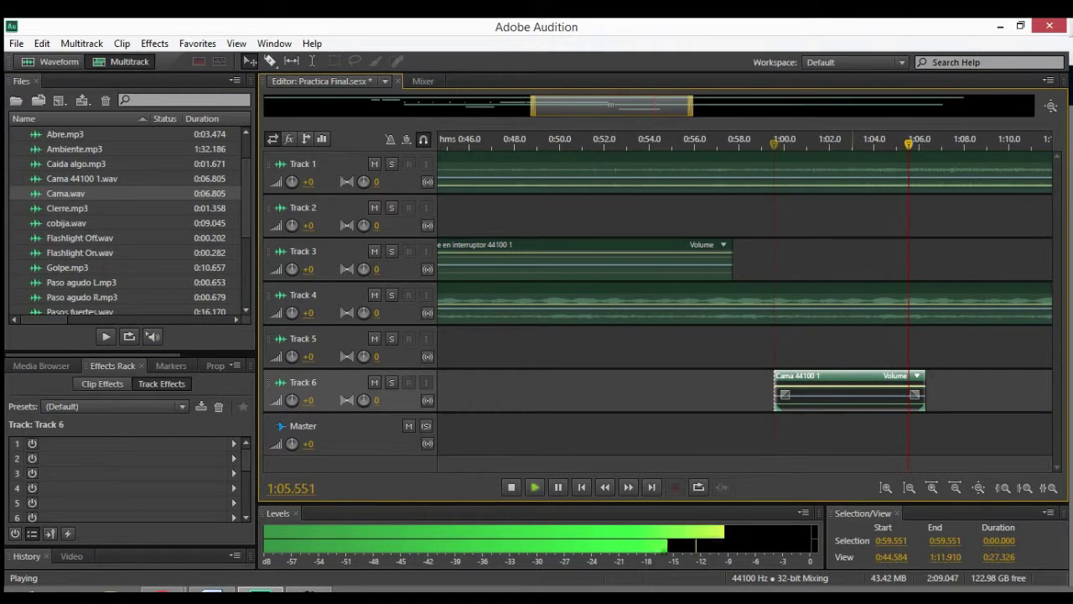
key(space)
click(763, 141)
key(space)
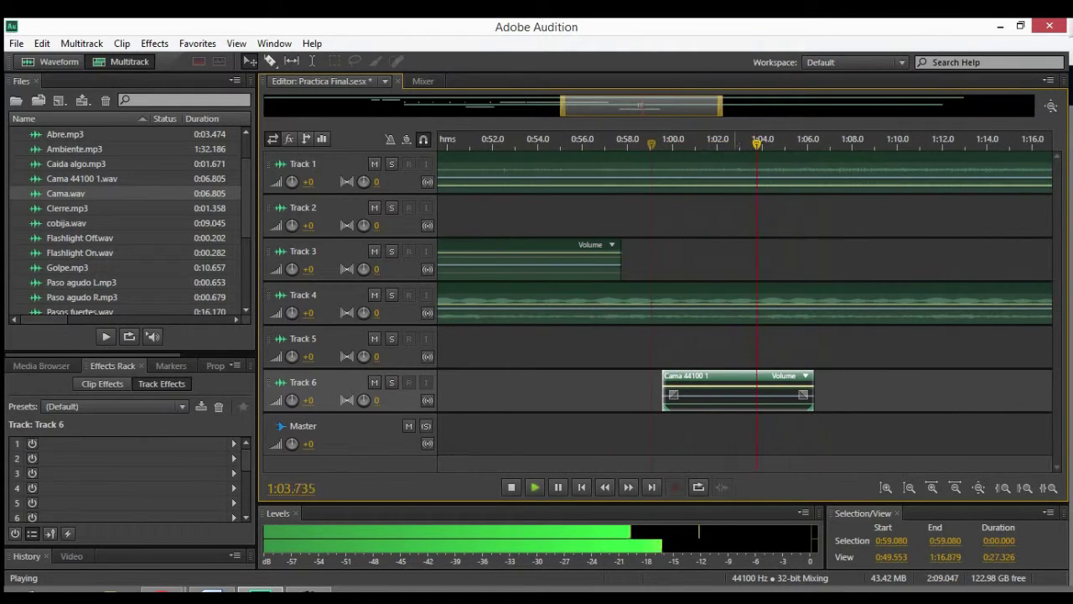
key(space)
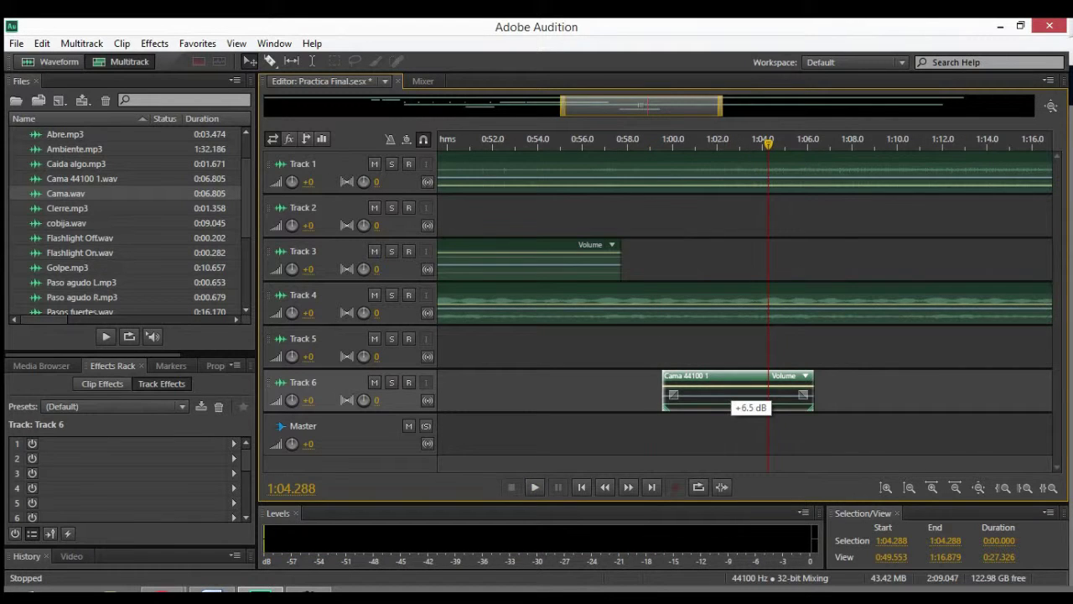
drag(656, 141, 661, 141)
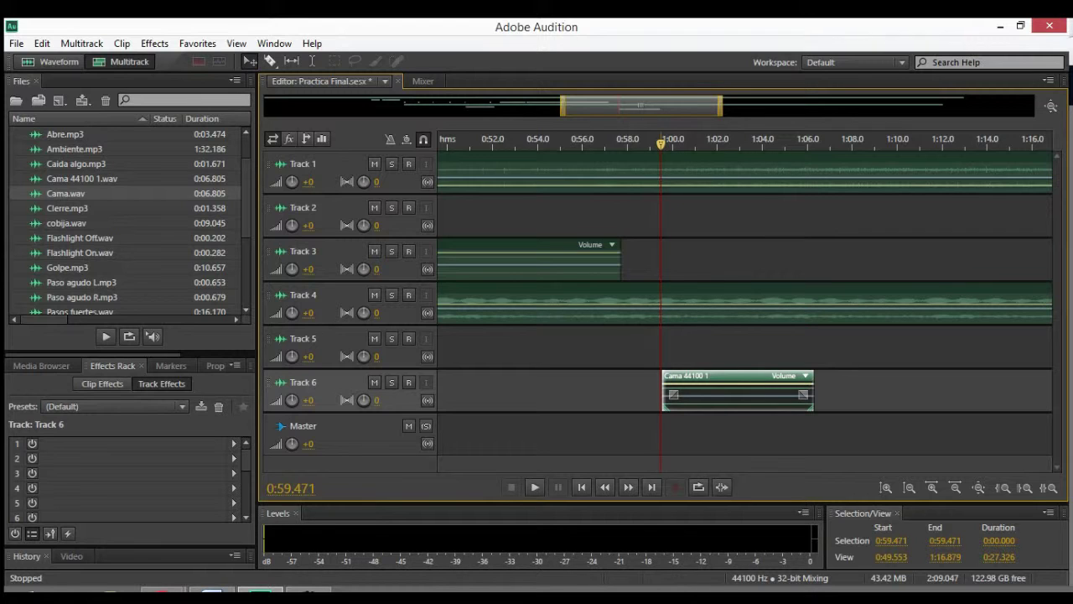
key(space)
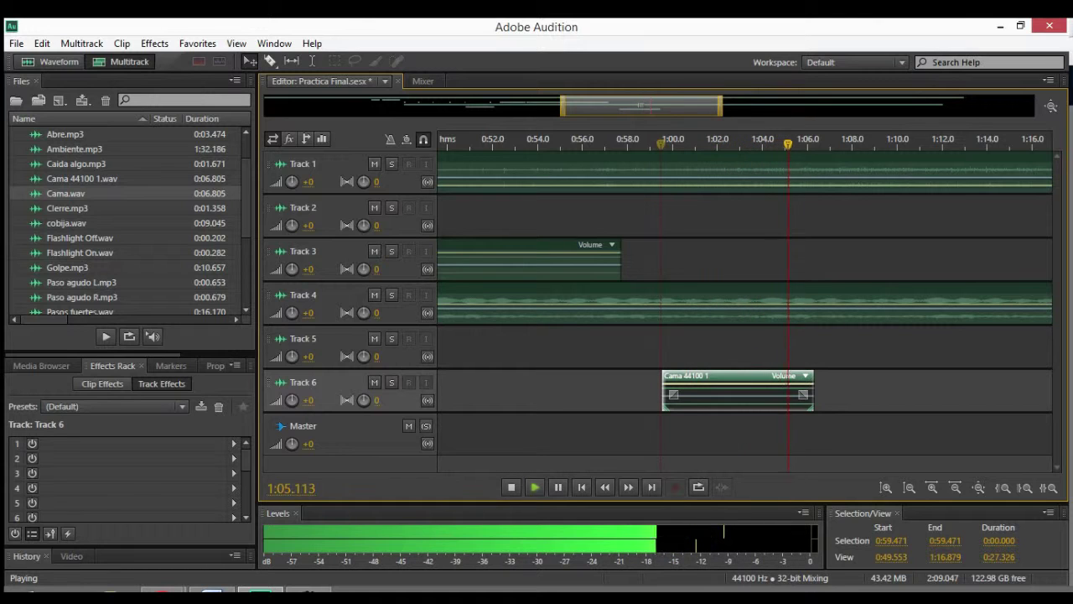
key(space)
Step: Place 01479_SFX.mp3 on Track 5 at about 1:05.8 and play the session from 1:02.869
drag(722, 144, 738, 145)
drag(246, 193, 246, 170)
click(76, 149)
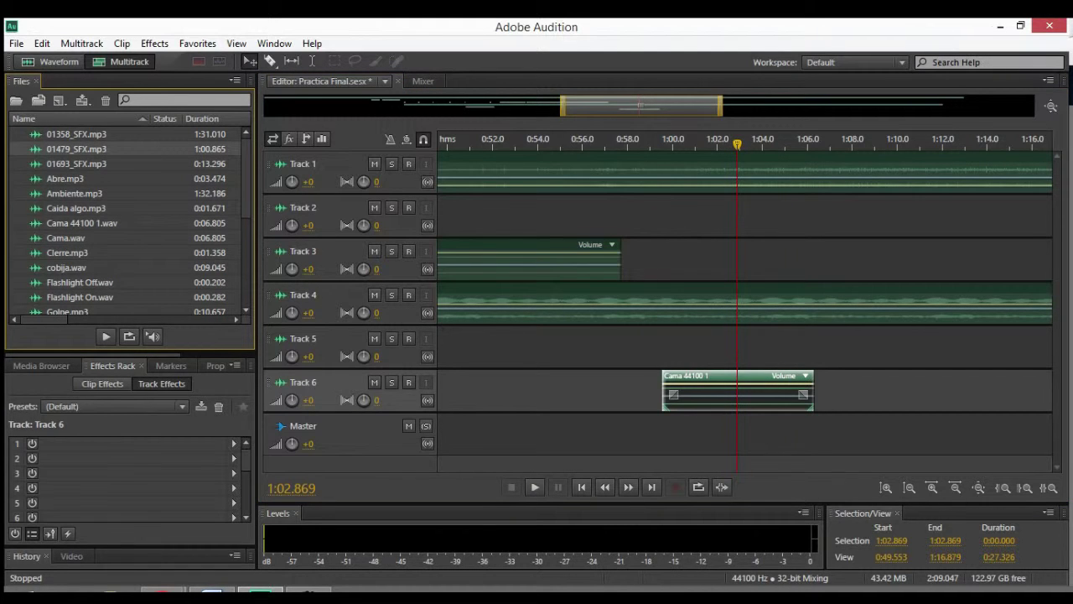
drag(77, 149, 812, 350)
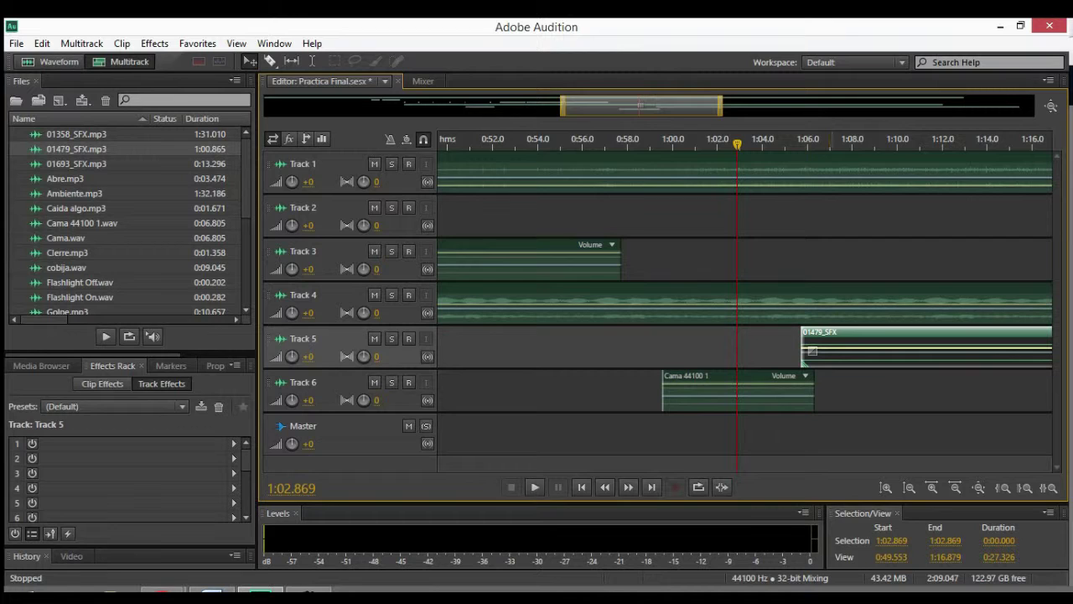
key(space)
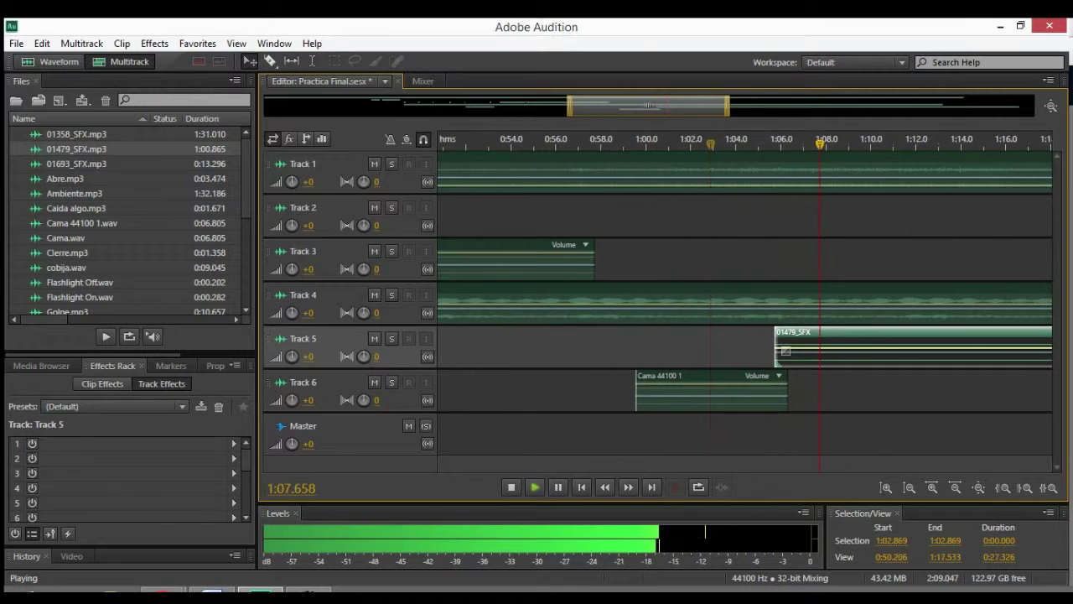
Step: Enlarge the track heights, stop playback at 1:16.686 and widen the visible time range to 0:57.136
scroll(126, 222, down, 2)
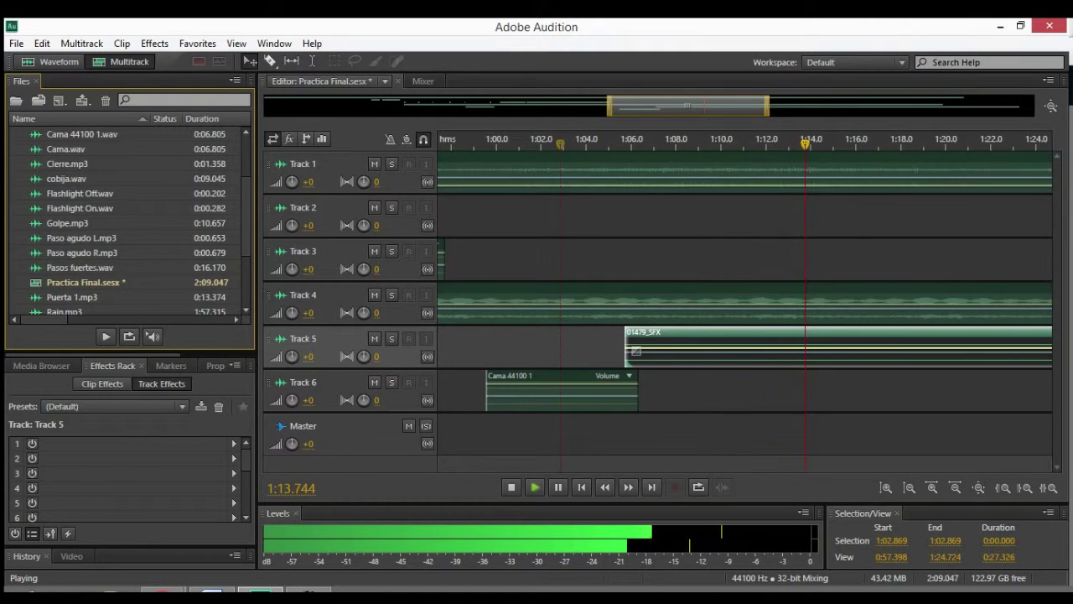
scroll(348, 336, up, 3)
scroll(659, 310, up, 2)
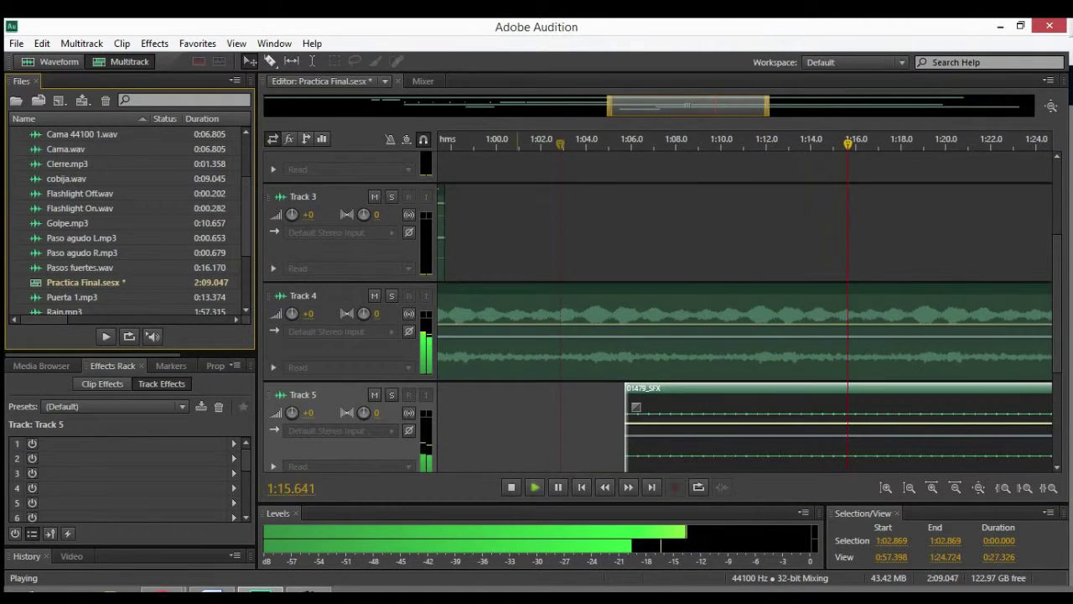
key(alt+equal)
key(space)
drag(688, 106, 725, 106)
drag(804, 106, 982, 105)
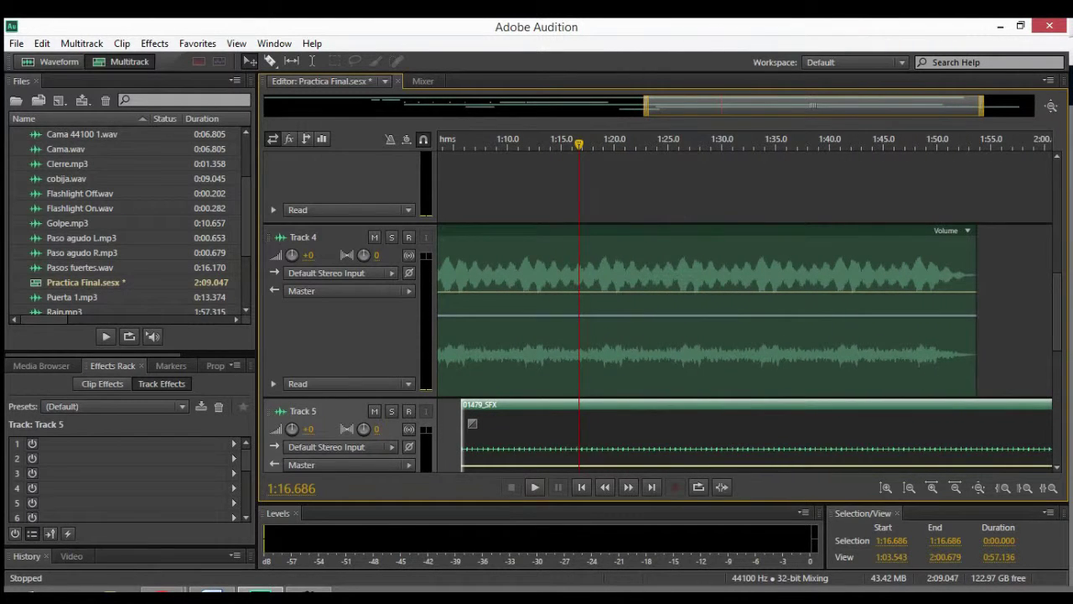
Step: Examine the clips around the start of 01479_SFX on the timeline and look through the available sound files
scroll(745, 310, down, 4)
scroll(663, 314, up, 3)
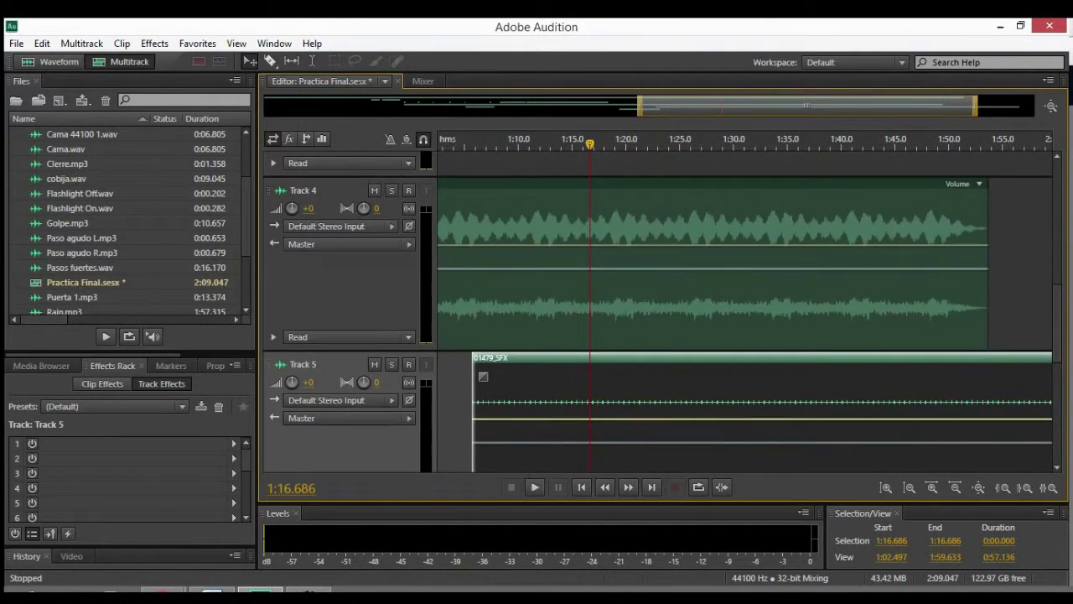
drag(806, 105, 716, 106)
scroll(744, 311, left, 3)
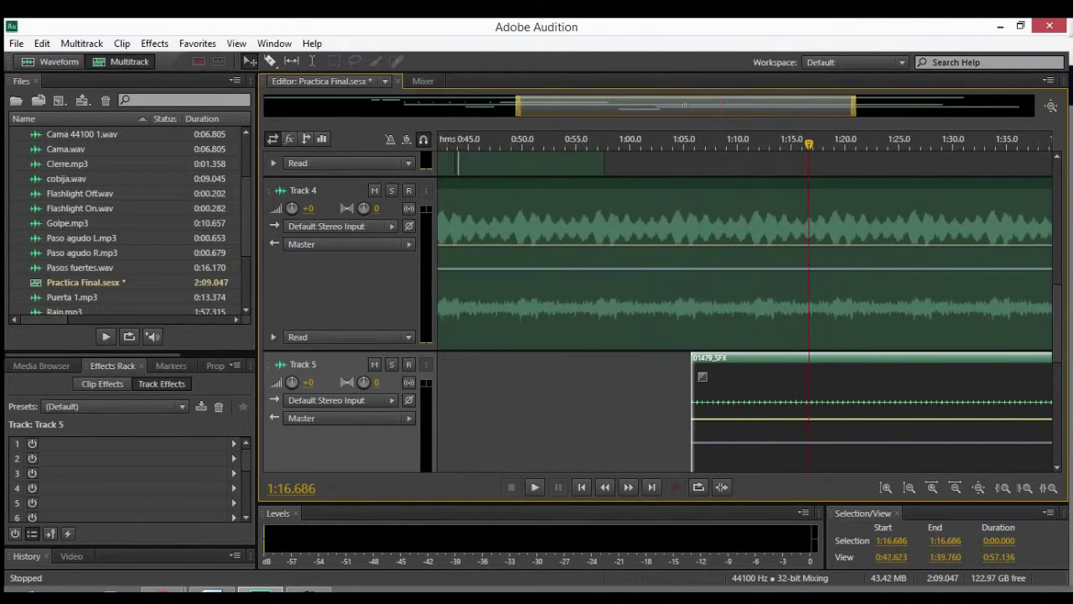
scroll(745, 310, up, 3)
scroll(744, 310, down, 3)
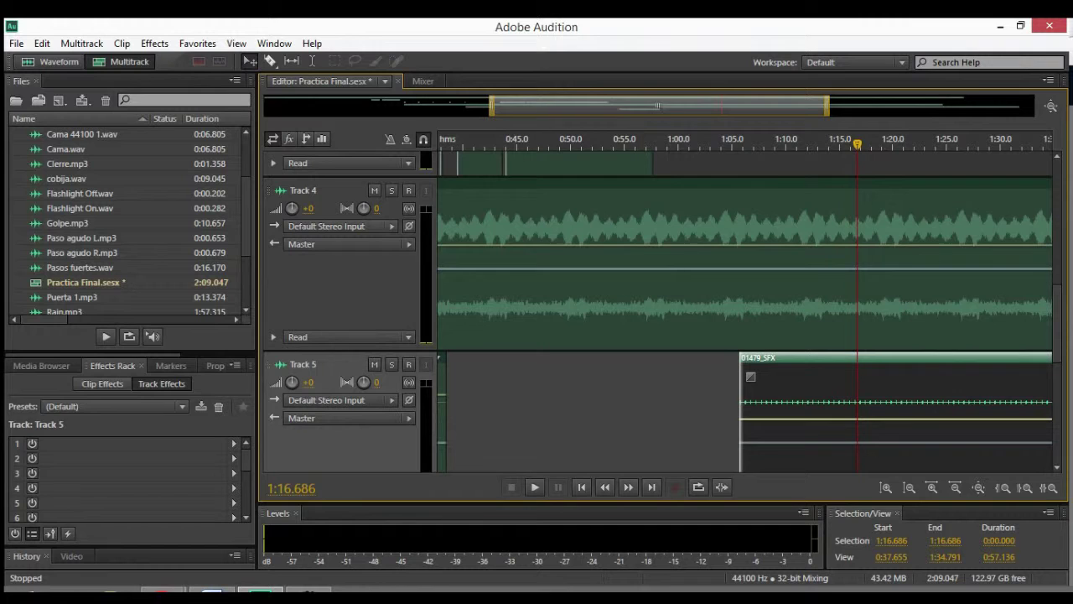
scroll(126, 222, down, 3)
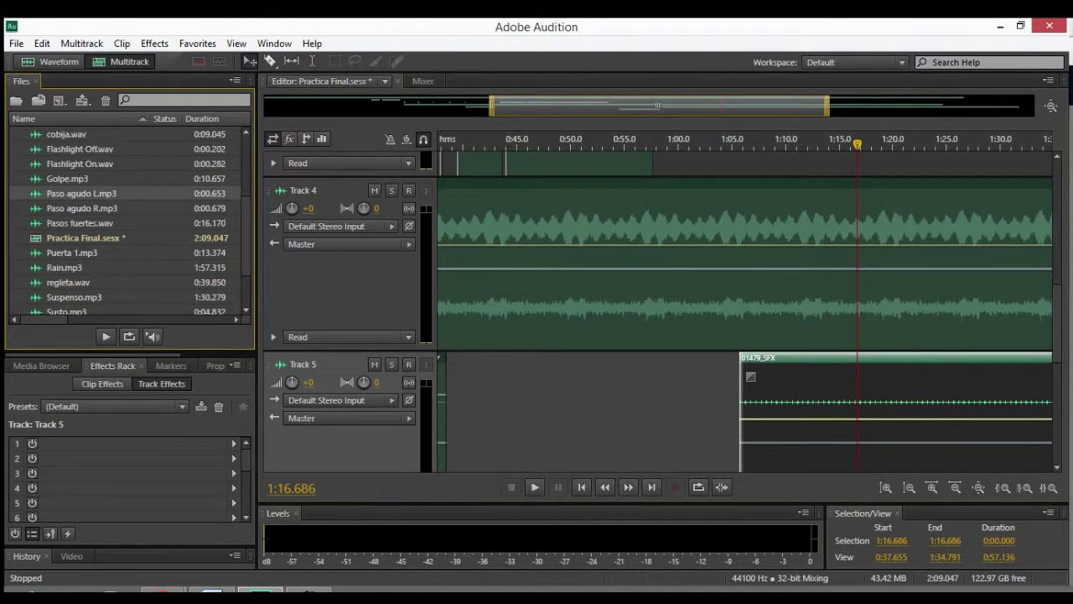
scroll(126, 222, up, 3)
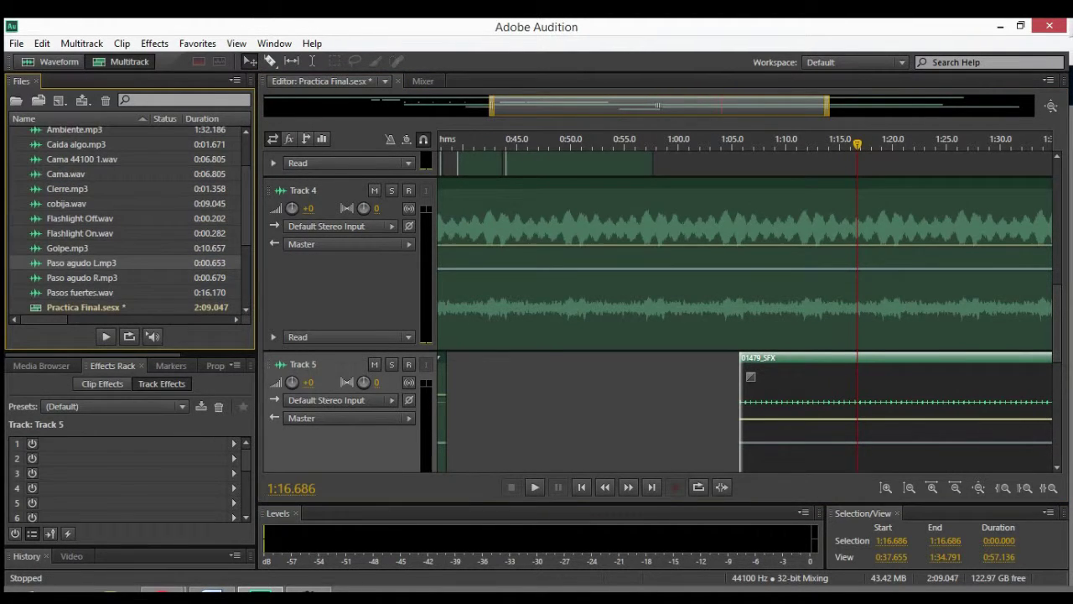
scroll(126, 219, down, 1)
Step: Place Pasos fuertes.wav on Track 6 at 1:16.686 with a copy conformed to the session's sample rate, and play it
drag(659, 106, 725, 106)
scroll(725, 310, down, 3)
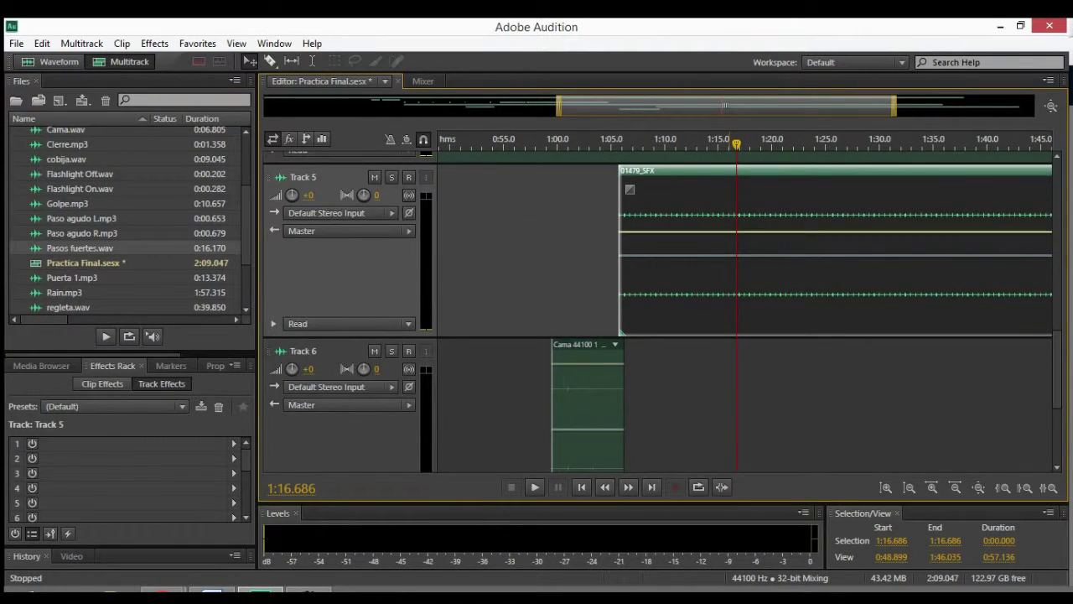
scroll(712, 310, down, 2)
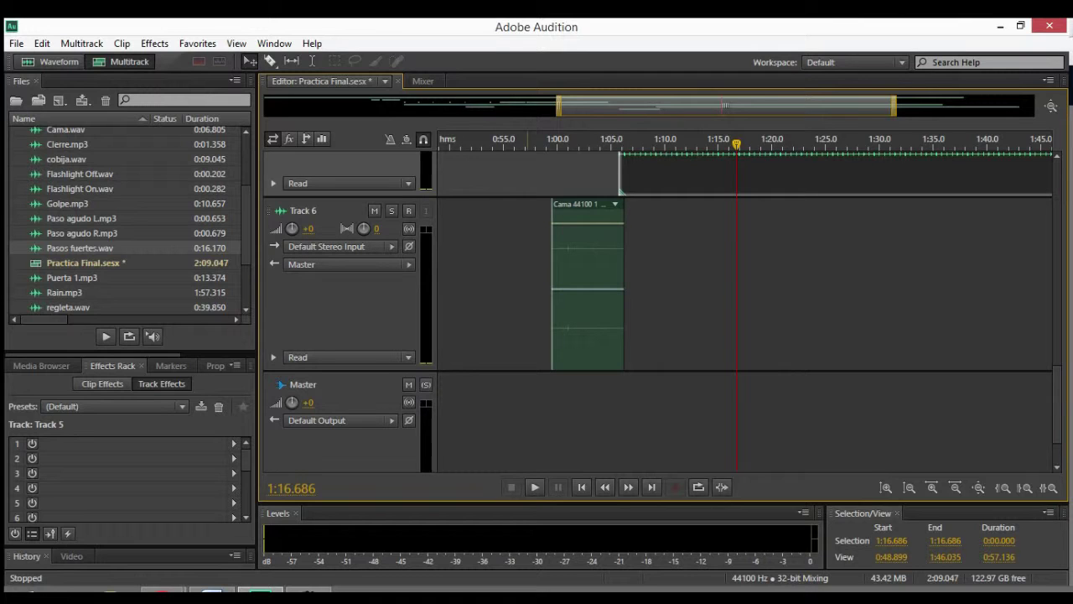
click(80, 249)
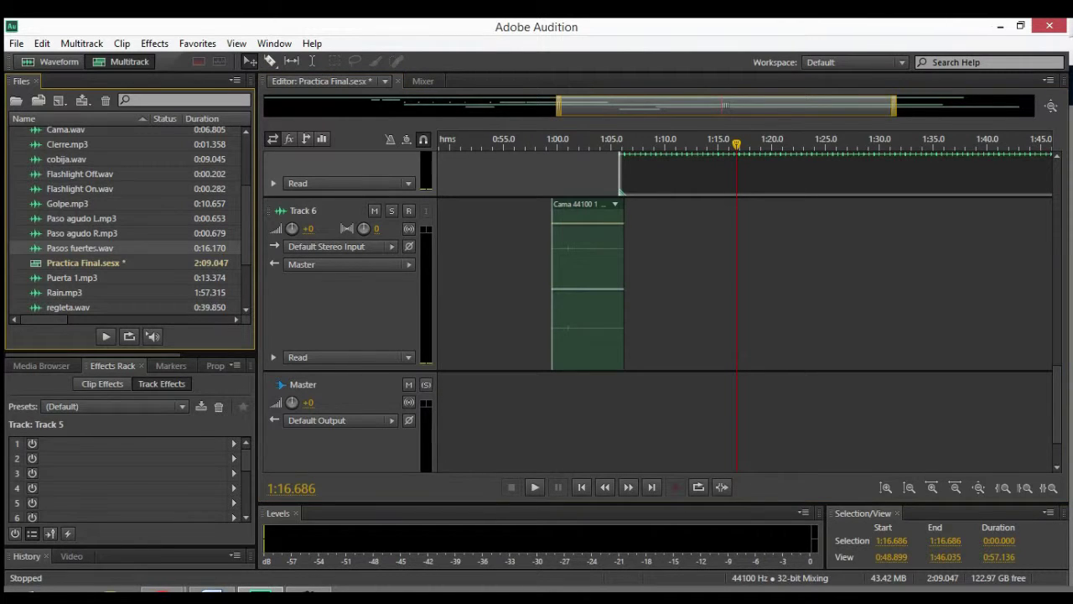
drag(79, 249, 738, 262)
key(space)
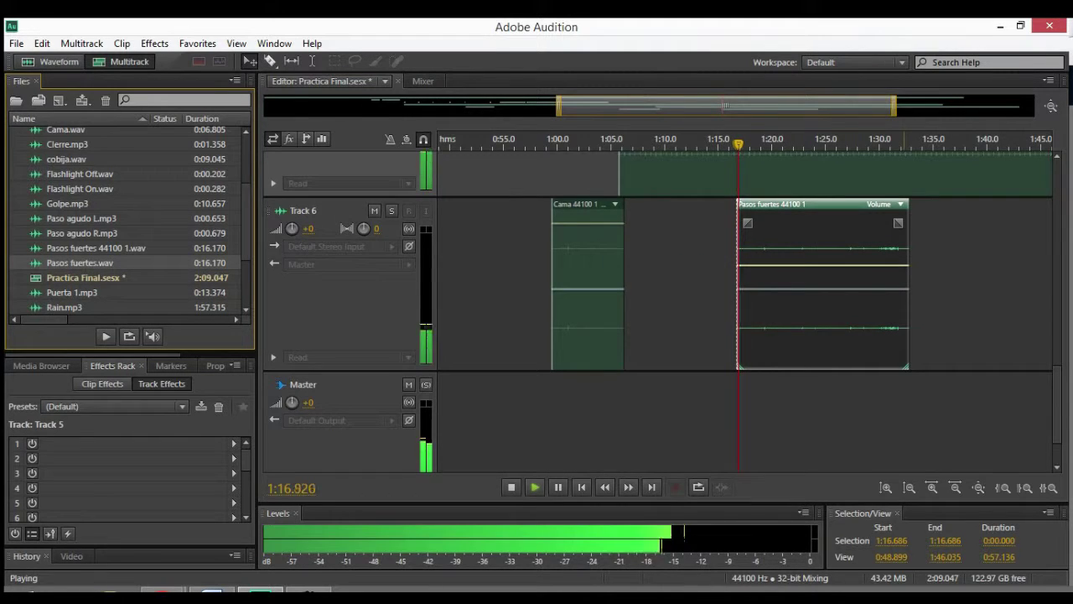
Step: Raise the volume of the Pasos fuertes clip during playback, replay from 1:26.426 and stop at 1:29.181
drag(827, 265, 826, 223)
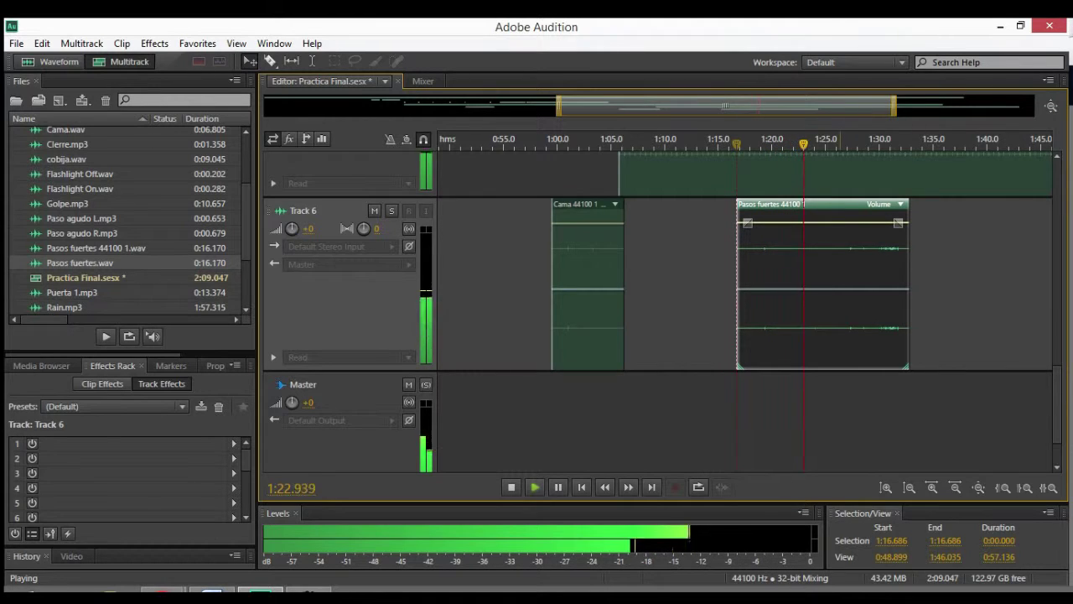
drag(826, 223, 826, 213)
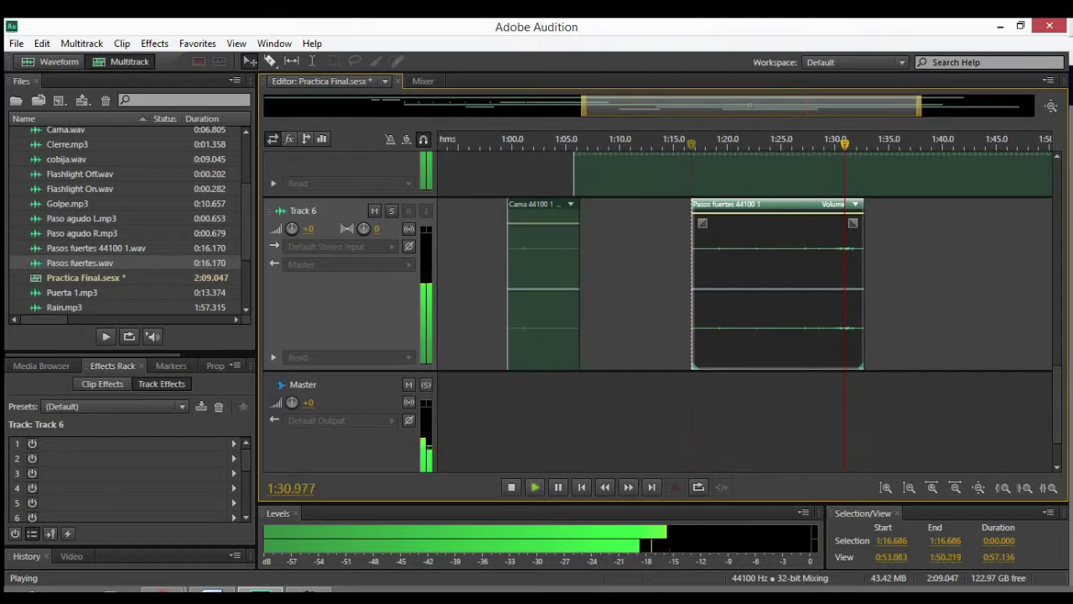
key(space)
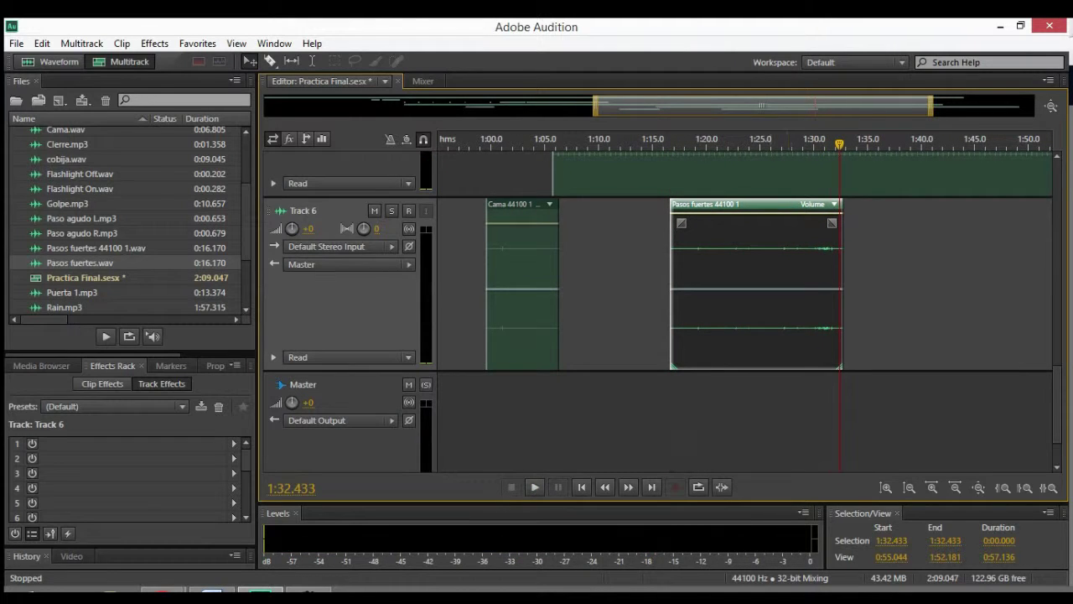
scroll(658, 311, up, 2)
drag(838, 144, 774, 144)
key(space)
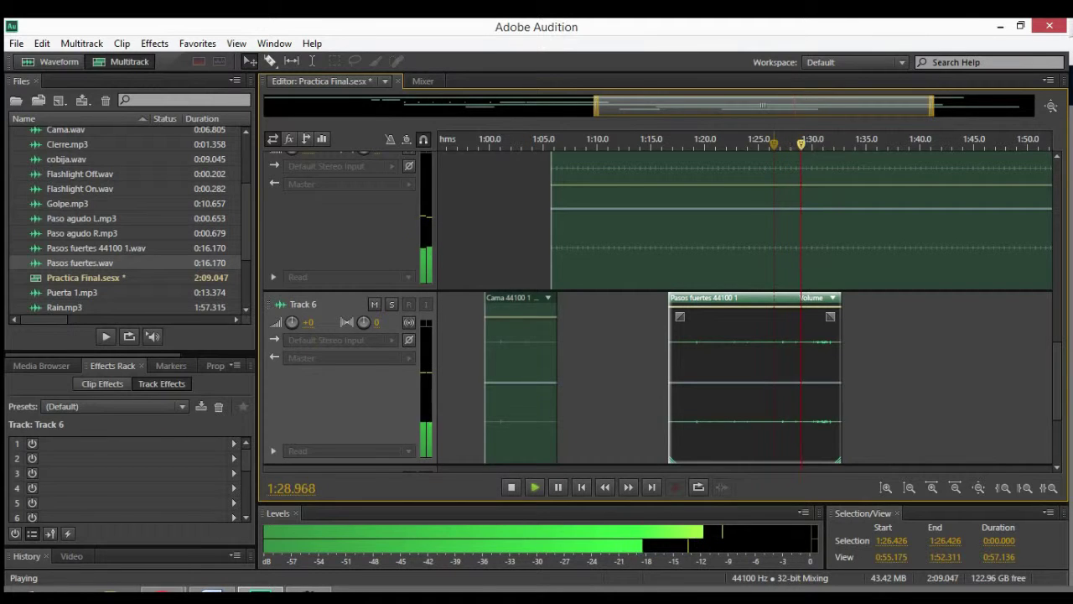
key(space)
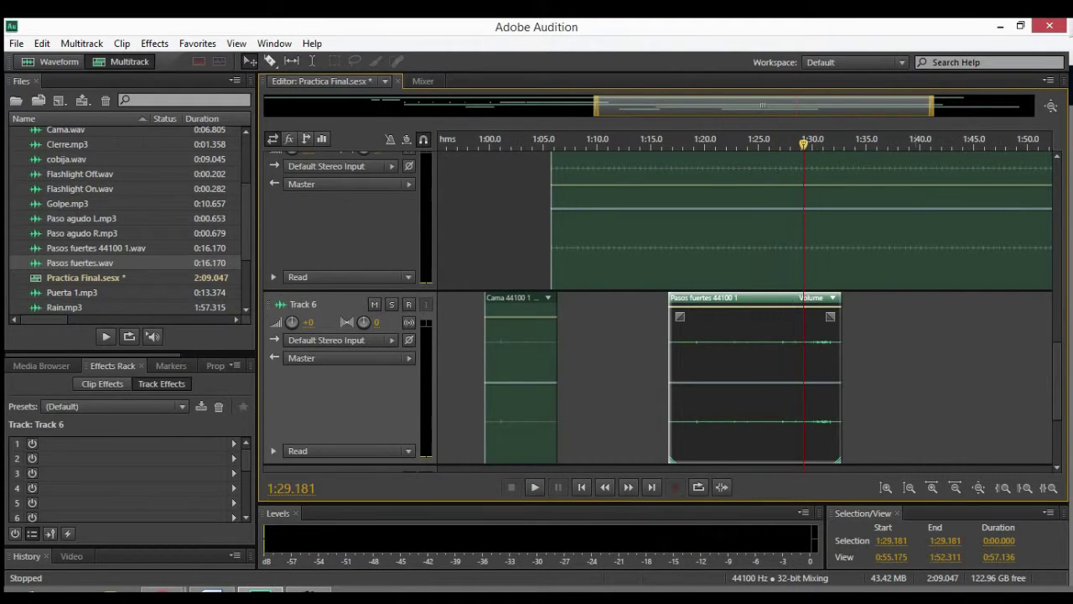
Step: Place Flashlight On.wav on Track 3 at about 1:29.2 and play the session from 1:28.964
scroll(662, 310, up, 5)
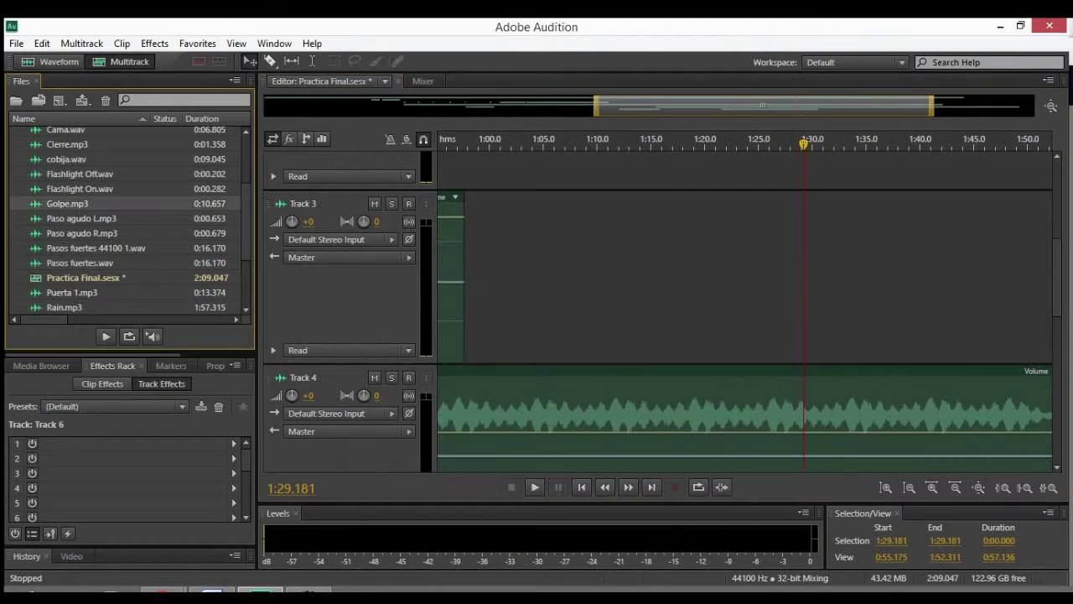
scroll(131, 218, up, 1)
drag(79, 233, 805, 260)
key(space)
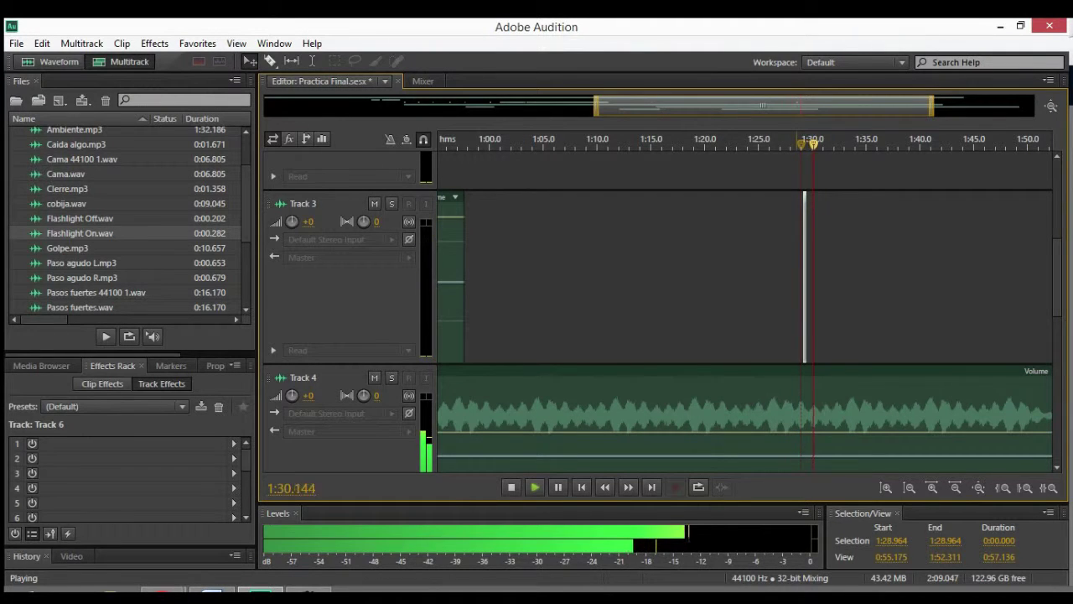
key(space)
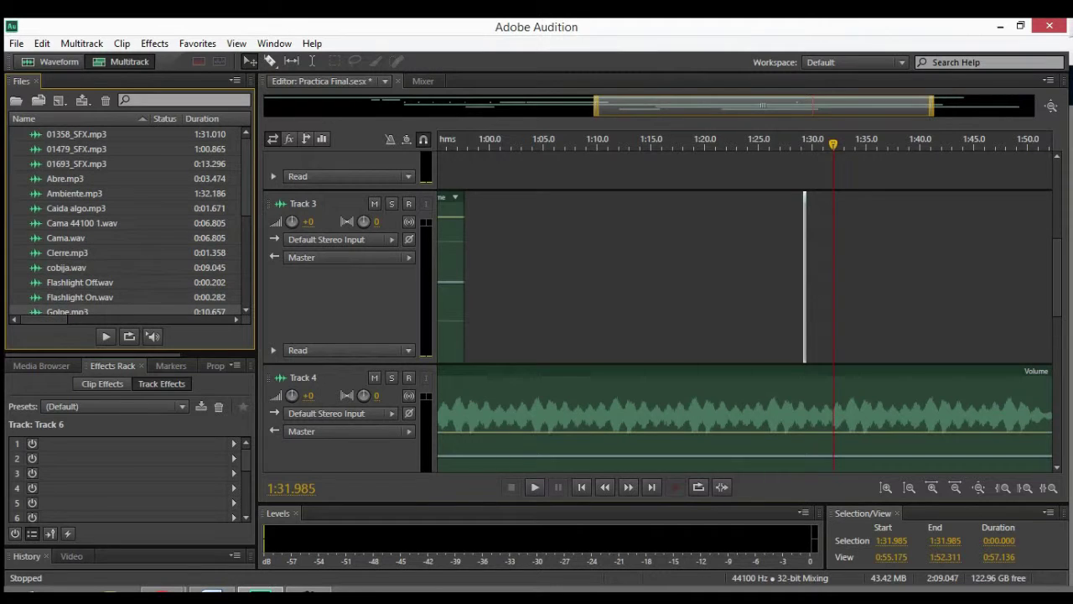
Step: Set the playhead to 1:28.746, then look through the sound files and examine the clips on Tracks 3 to 6 across the timeline
scroll(662, 311, down, 6)
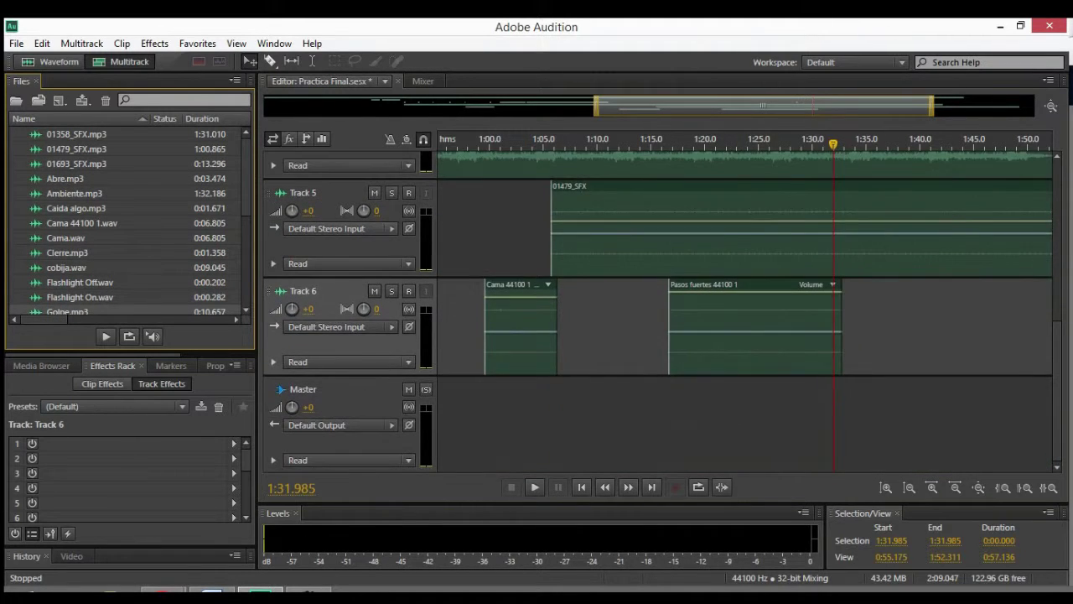
scroll(663, 310, up, 1)
scroll(662, 310, up, 1)
click(800, 141)
click(67, 239)
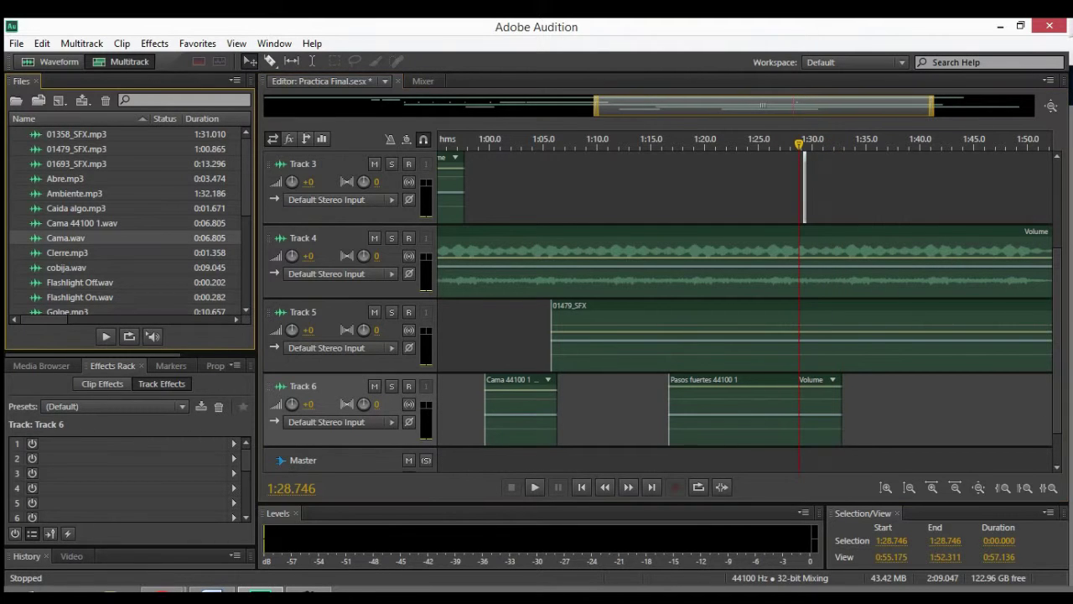
scroll(126, 223, down, 2)
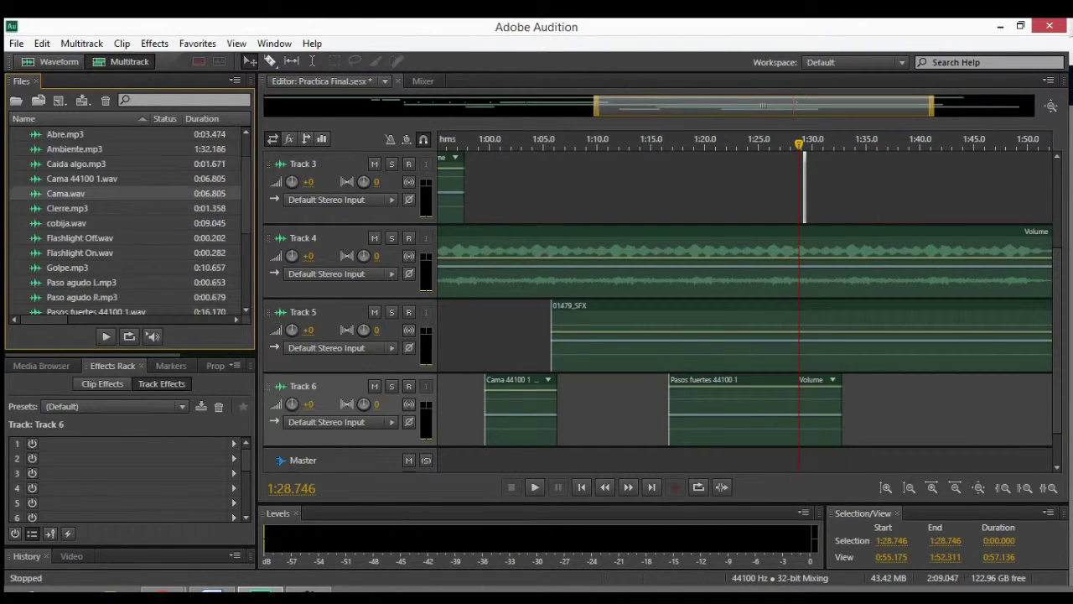
scroll(126, 222, down, 2)
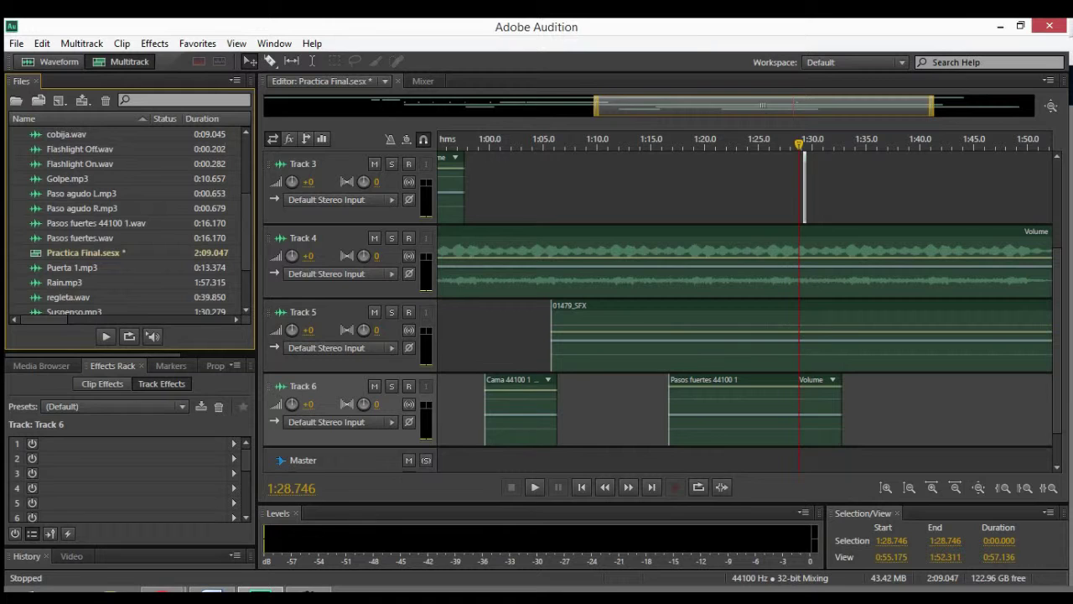
scroll(126, 222, down, 1)
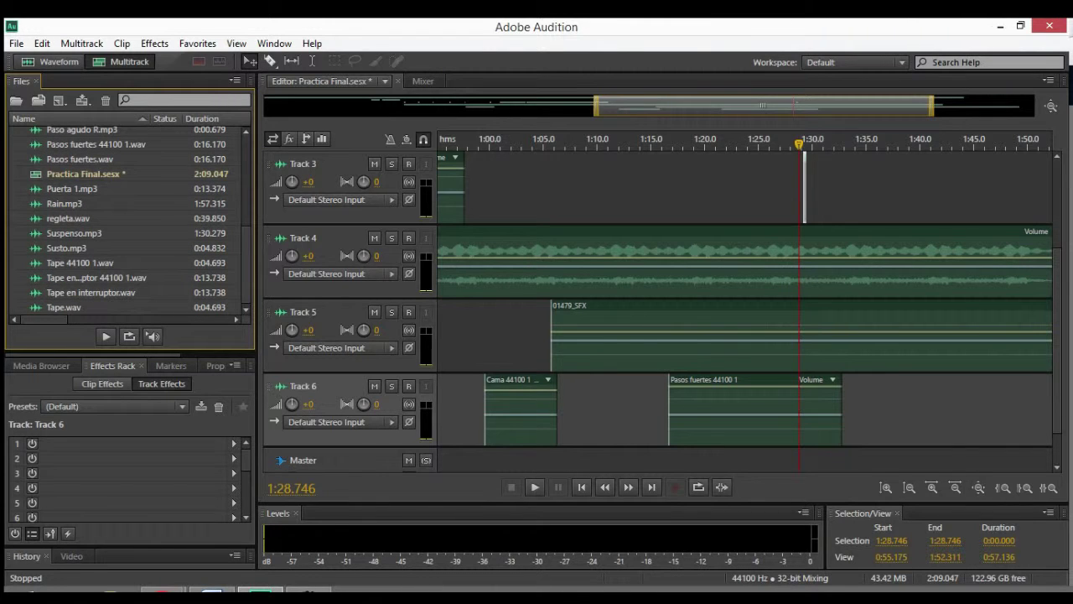
scroll(126, 222, up, 7)
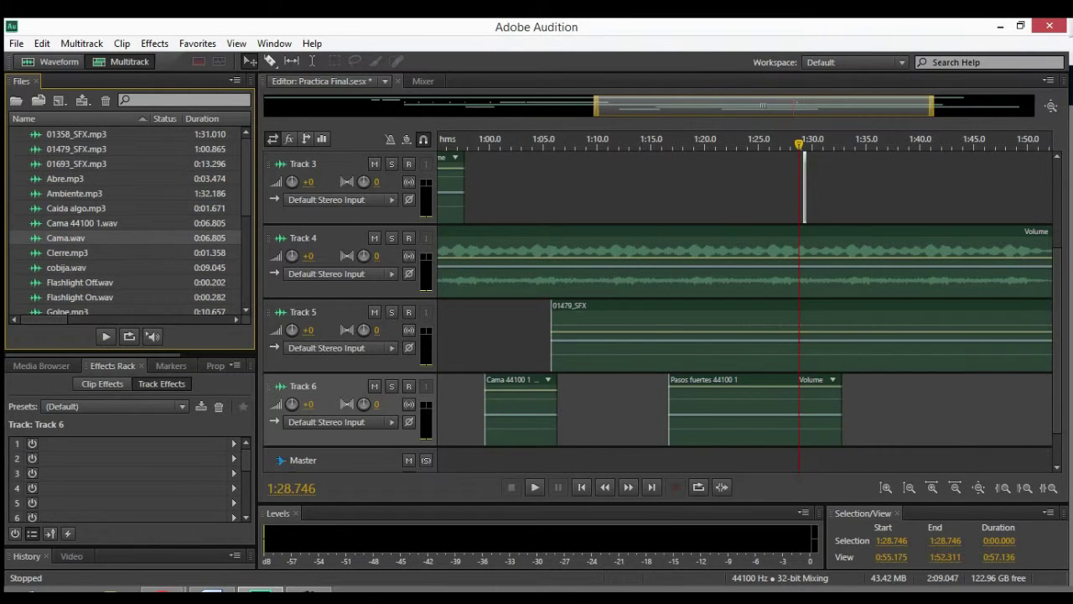
drag(763, 105, 826, 106)
click(781, 186)
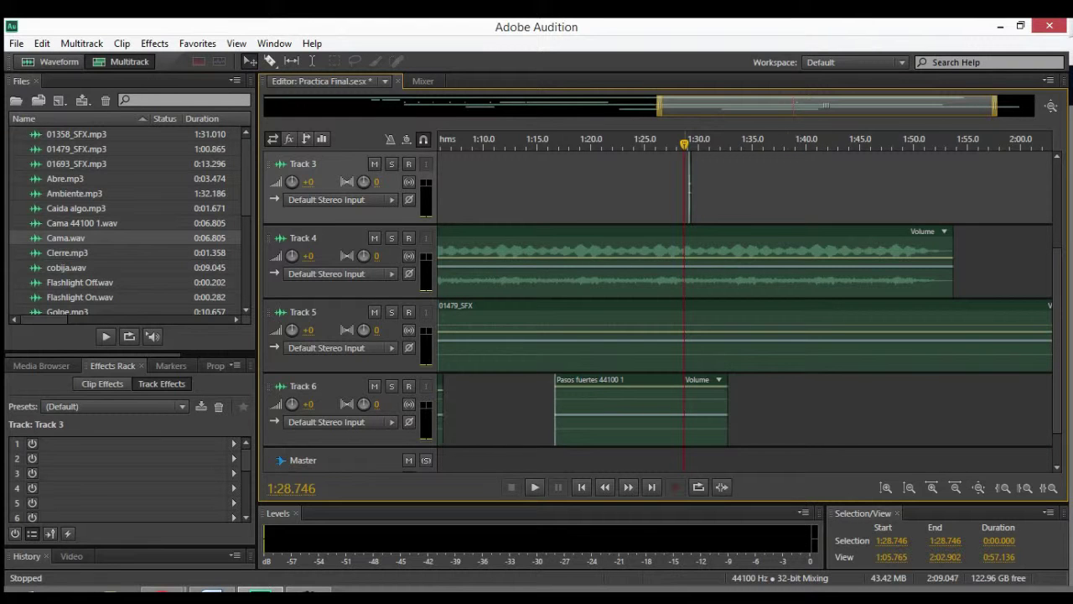
scroll(689, 186, left, 15)
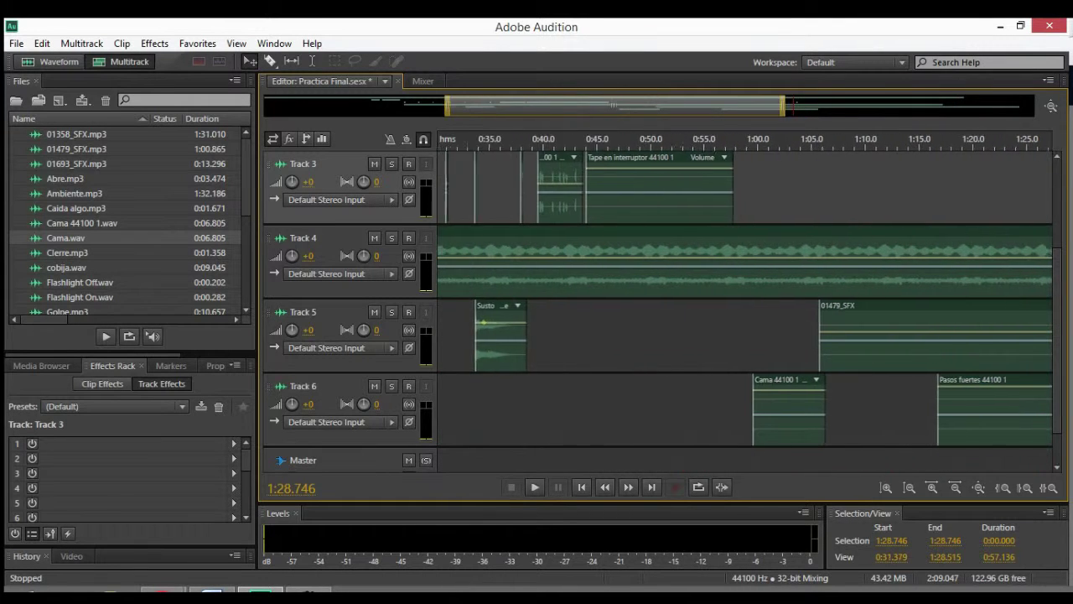
scroll(689, 186, right, 17)
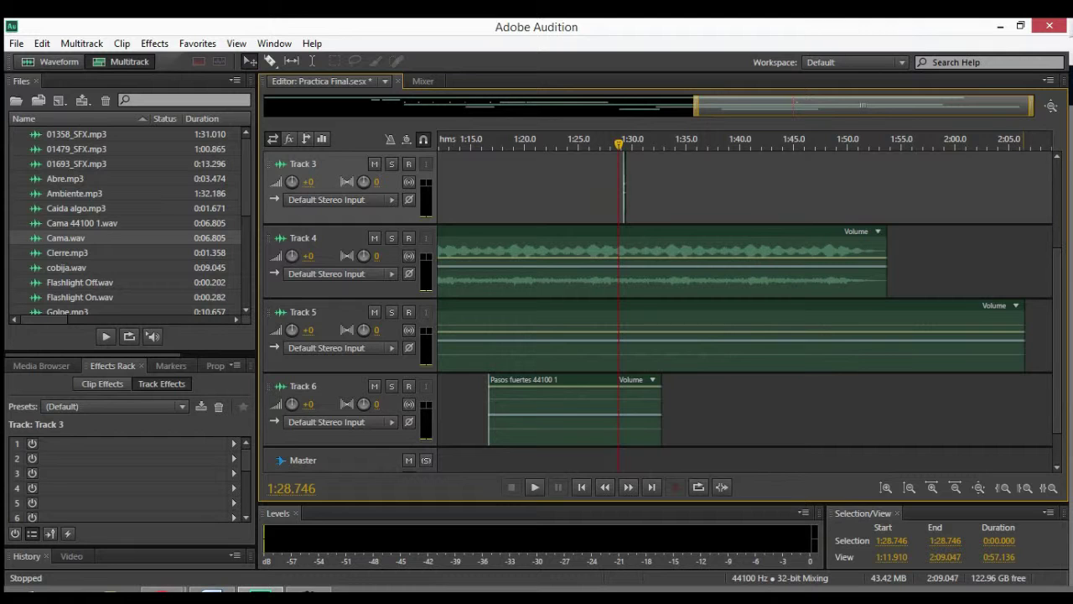
Step: Split the 01479_SFX clip on Track 5 at about 1:37, shift the second part to about 1:45 and trim the first to about 1:35
mouse_move(1024, 363)
mouse_down()
mouse_move(628, 368)
mouse_move(1021, 367)
mouse_up()
click(270, 61)
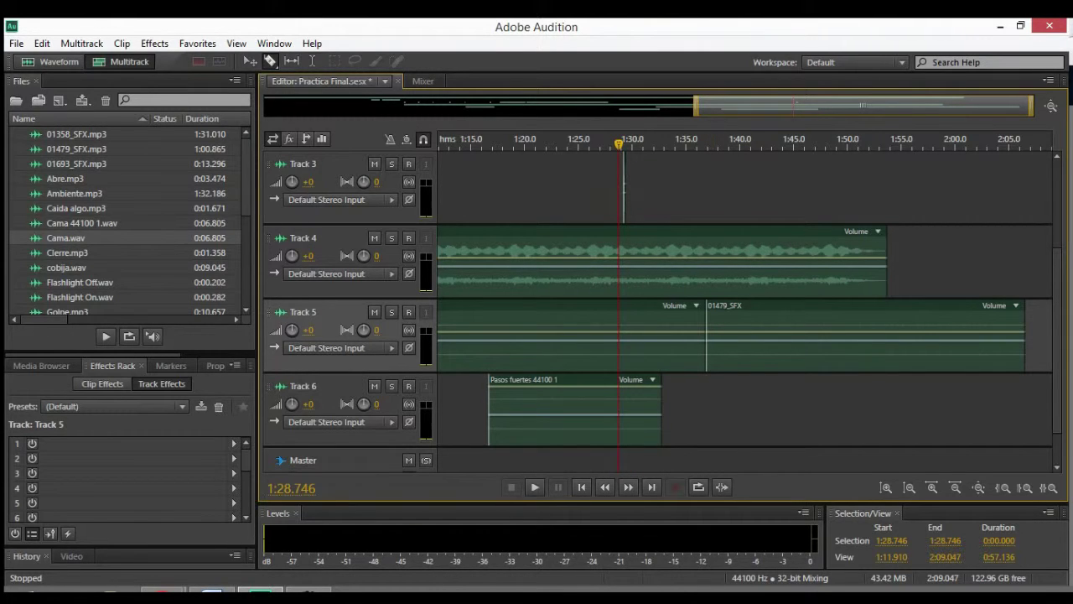
drag(762, 354, 849, 354)
drag(705, 336, 685, 336)
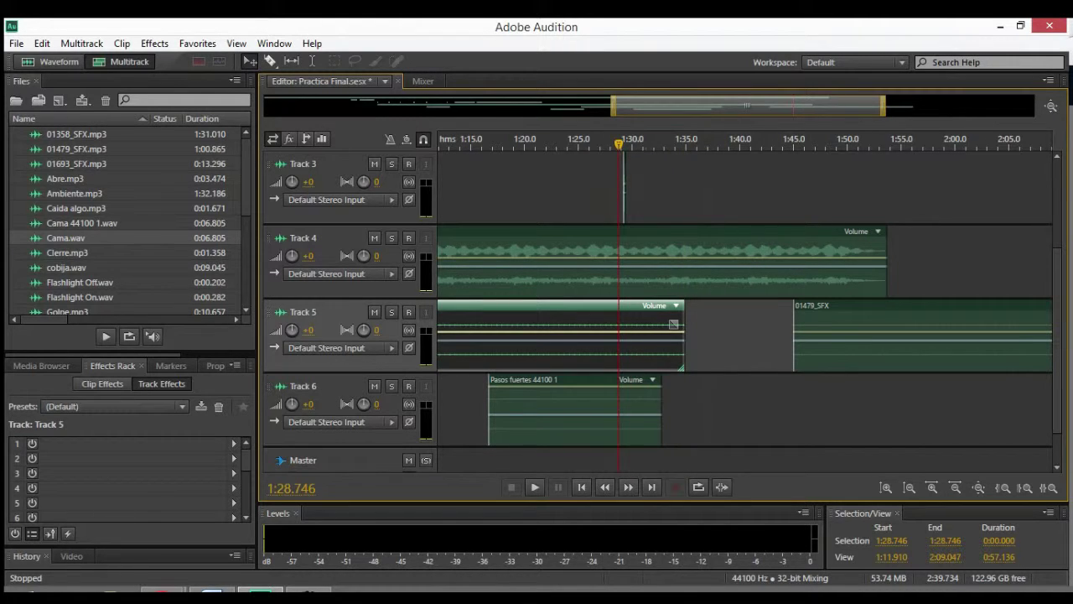
Step: Shift the second part of 01479_SFX on Track 5 to start at about 2:01
drag(763, 139, 587, 139)
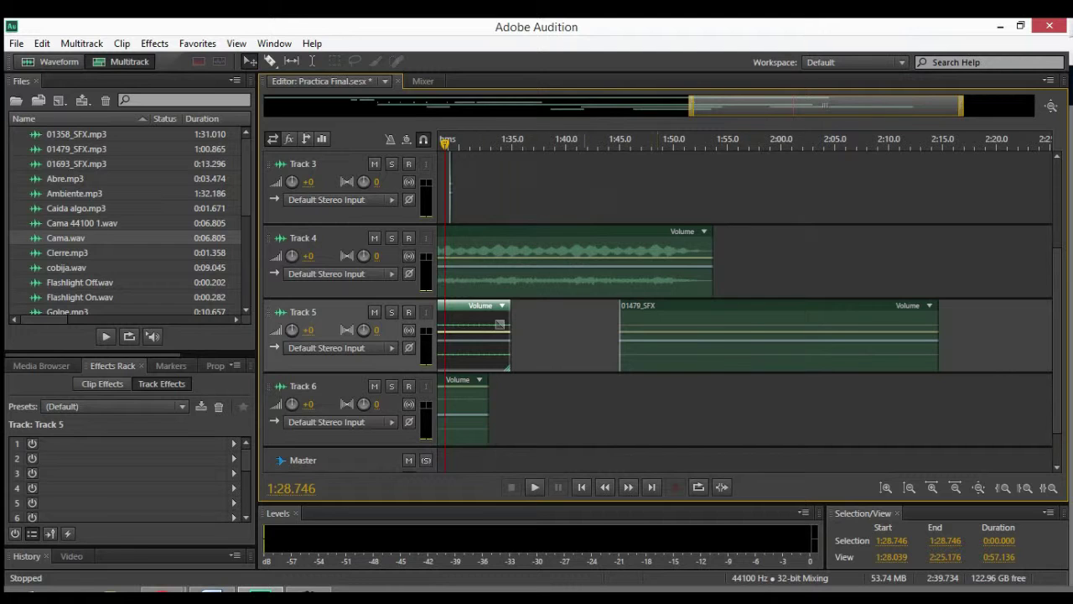
drag(670, 308, 724, 309)
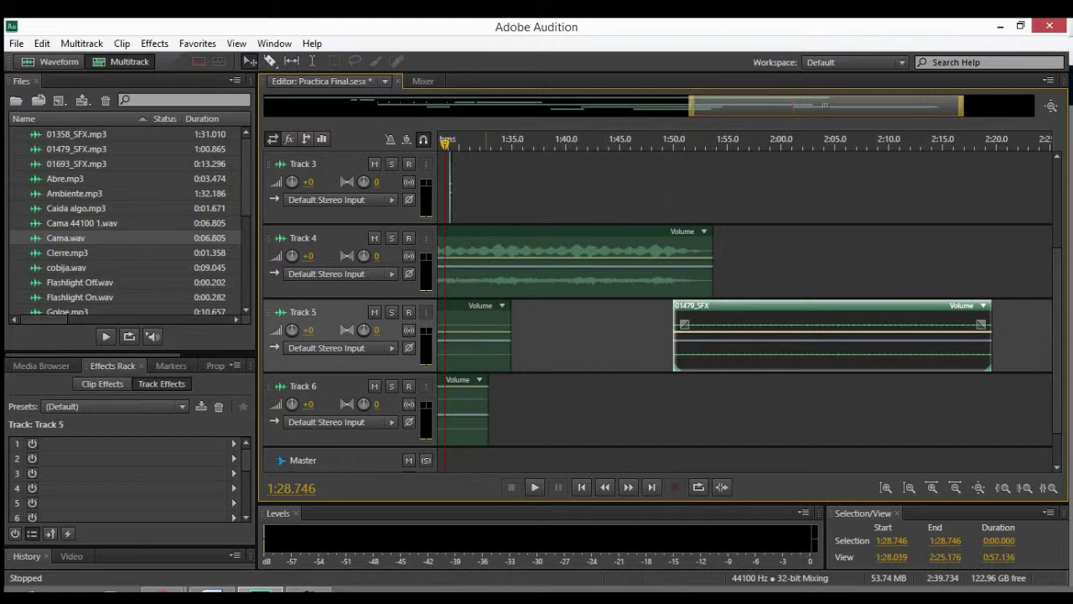
drag(738, 327, 854, 327)
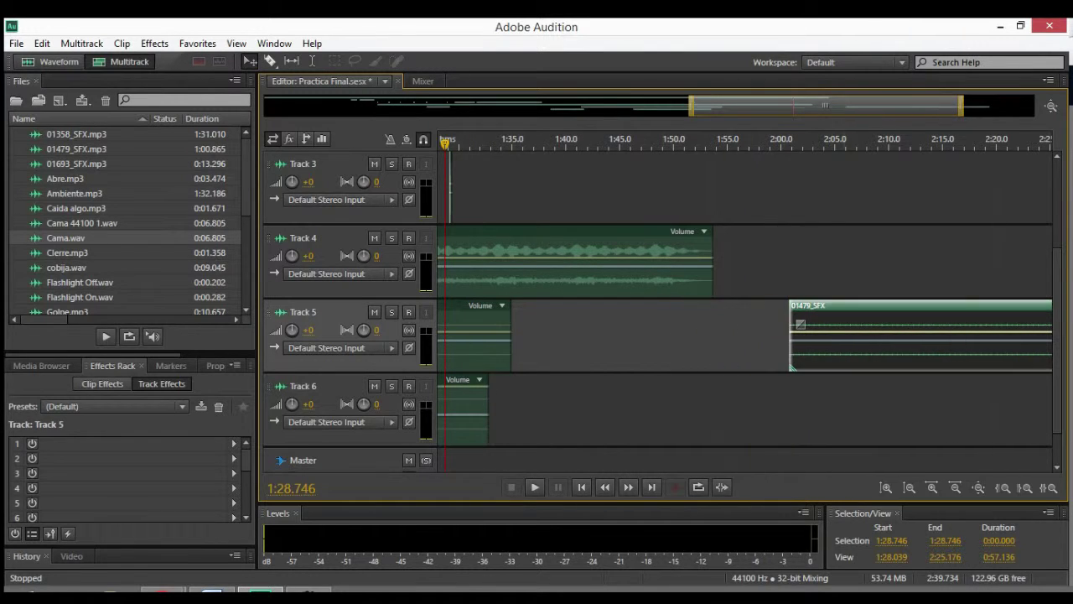
Step: Extend the first part of 01479_SFX to end at about 2:06.5 and shift the second part to start at about 2:11.5
drag(511, 335, 931, 336)
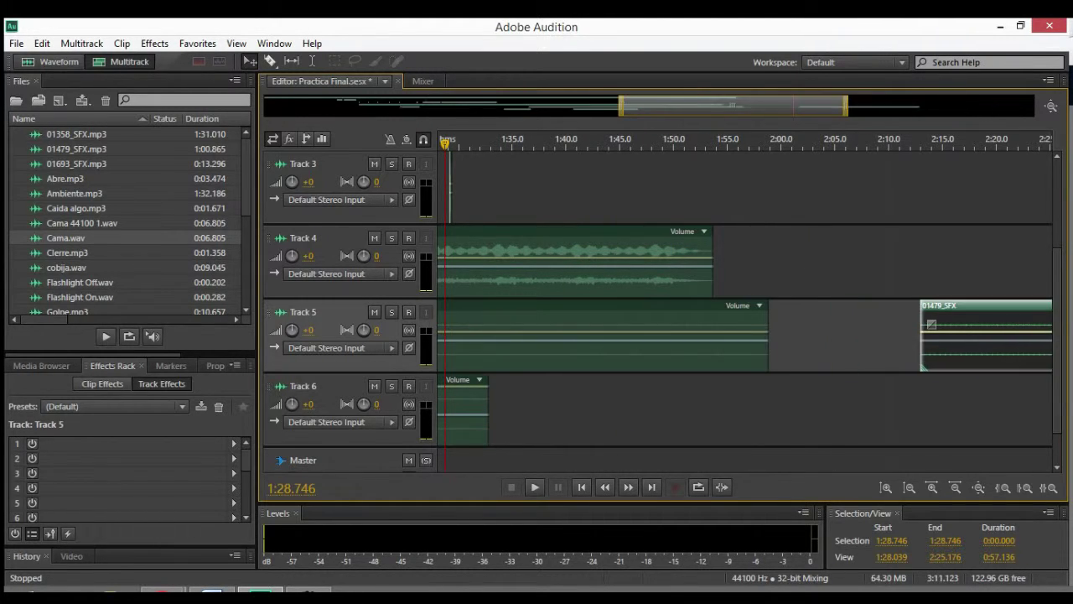
drag(767, 335, 851, 335)
drag(964, 307, 956, 307)
drag(771, 105, 862, 106)
scroll(744, 293, right, 3)
mouse_move(732, 307)
mouse_down()
mouse_move(977, 307)
mouse_move(673, 306)
mouse_move(778, 305)
mouse_move(732, 306)
mouse_up()
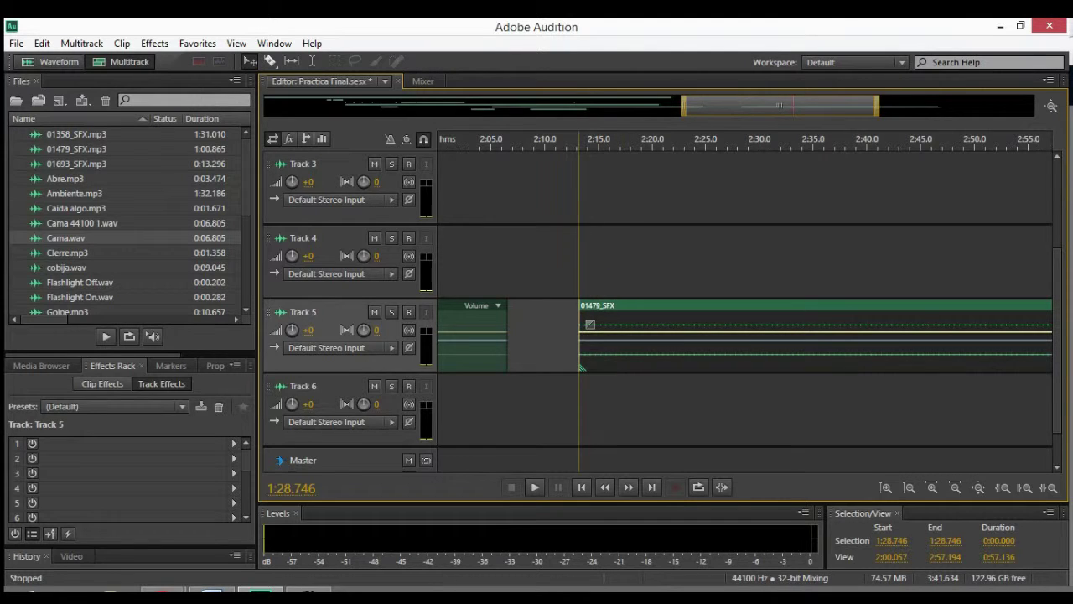
drag(780, 105, 523, 105)
drag(662, 305, 687, 306)
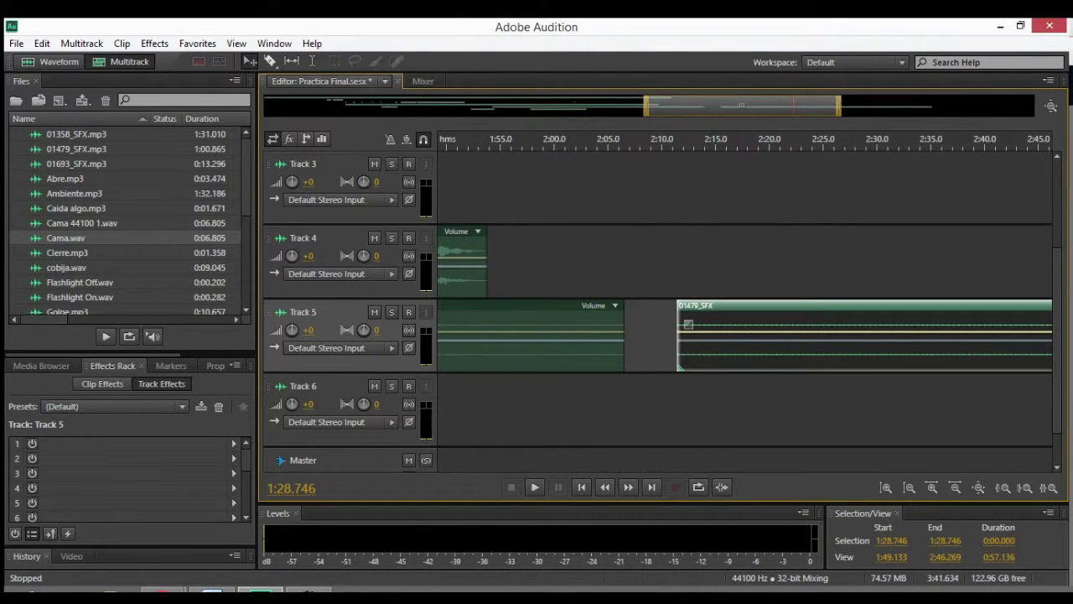
Step: Inspect the waveform of the Pasos fuertes clip on Track 6 and return to the multitrack session
drag(742, 105, 545, 105)
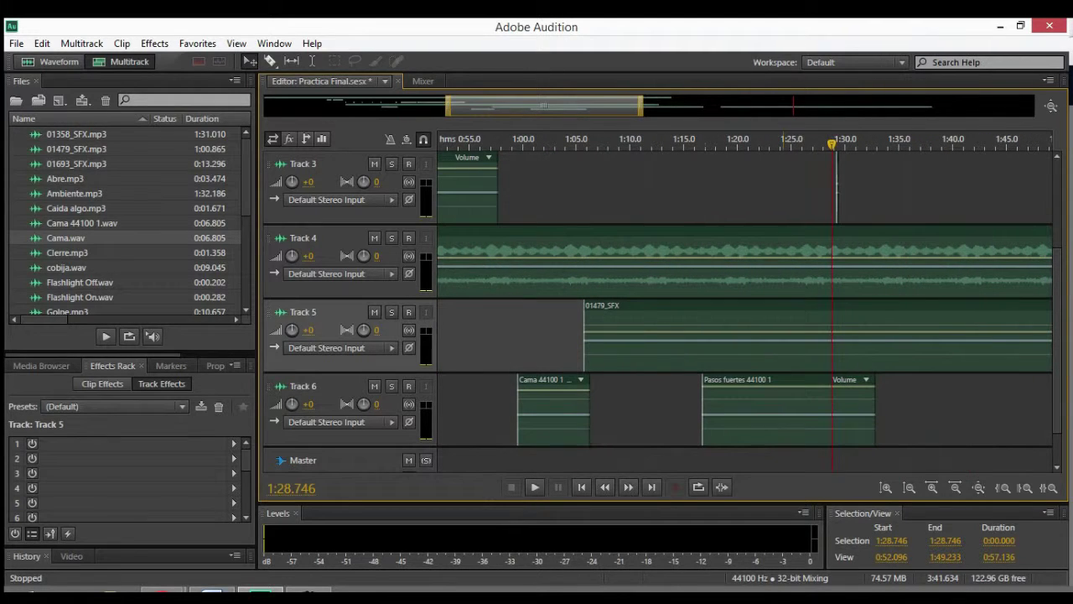
click(764, 402)
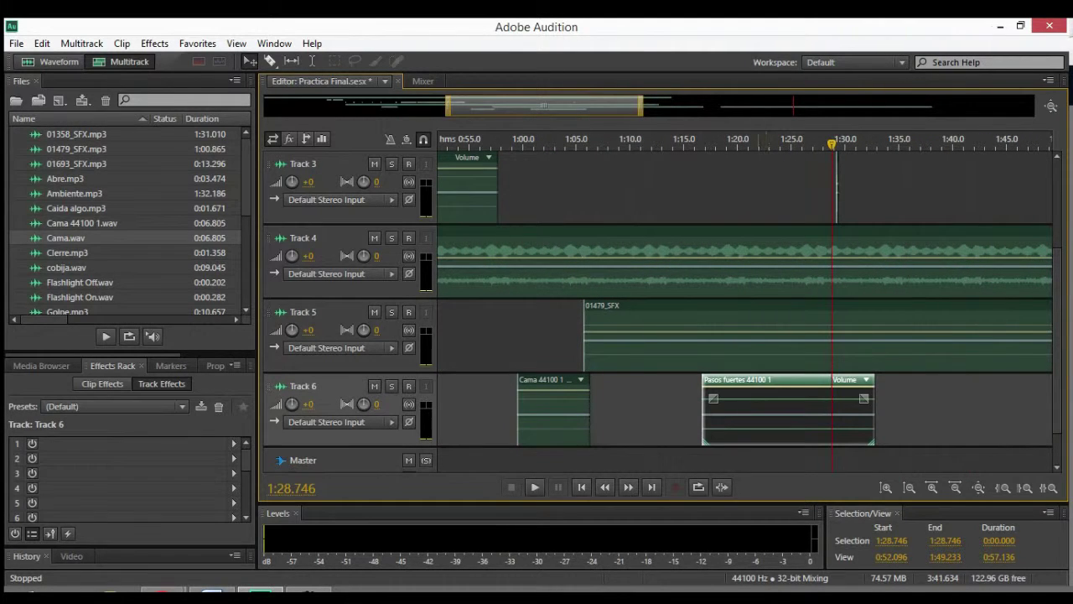
double_click(755, 403)
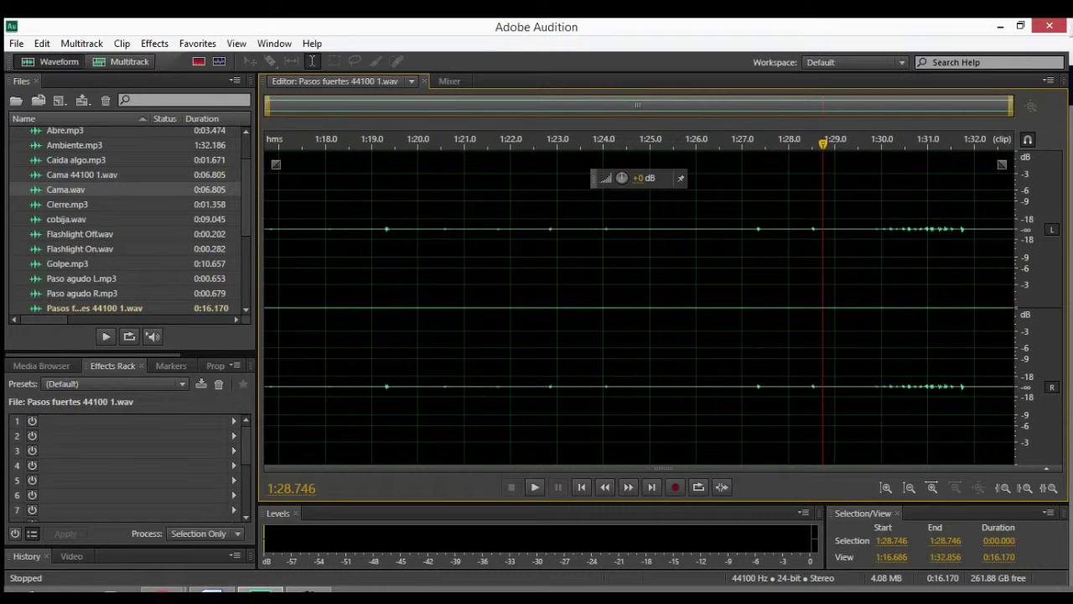
click(123, 62)
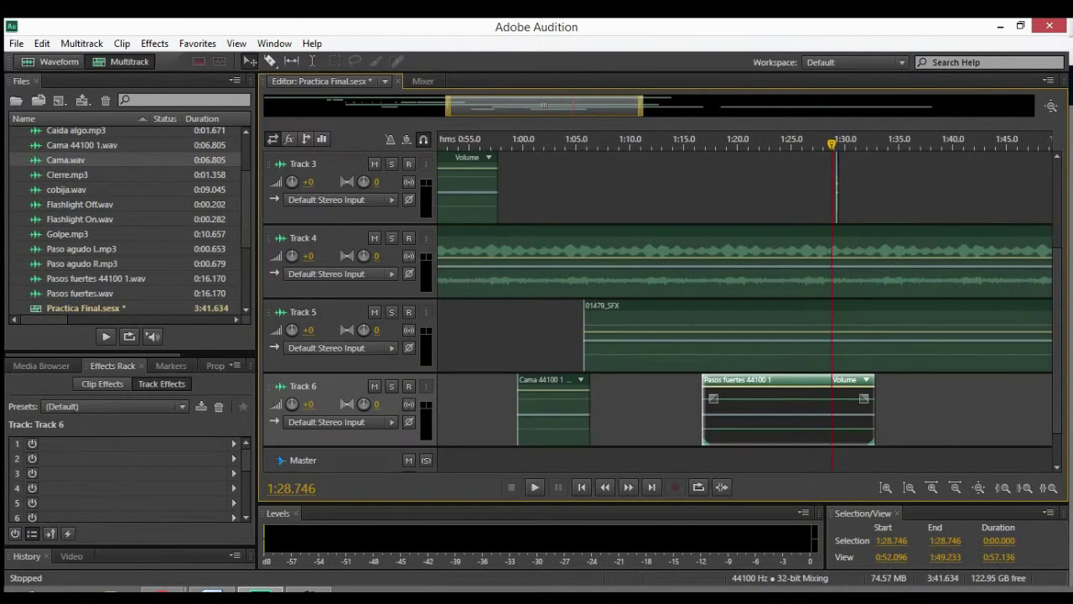
key(r)
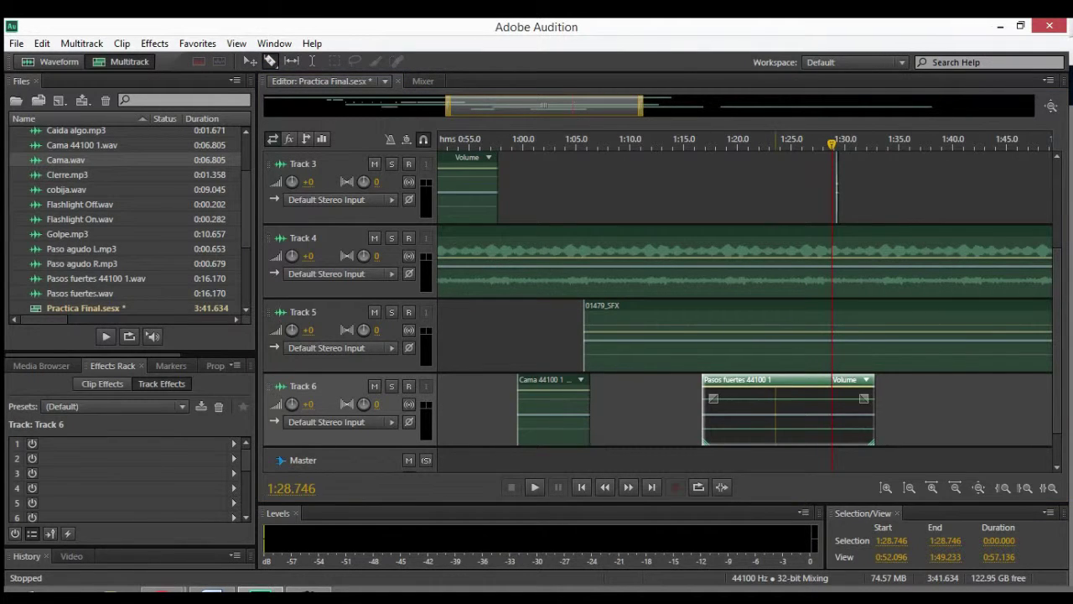
Step: Delete the separated second part of 01479_SFX at about 2:11.5 on Track 5
drag(544, 106, 648, 106)
scroll(745, 302, left, 3)
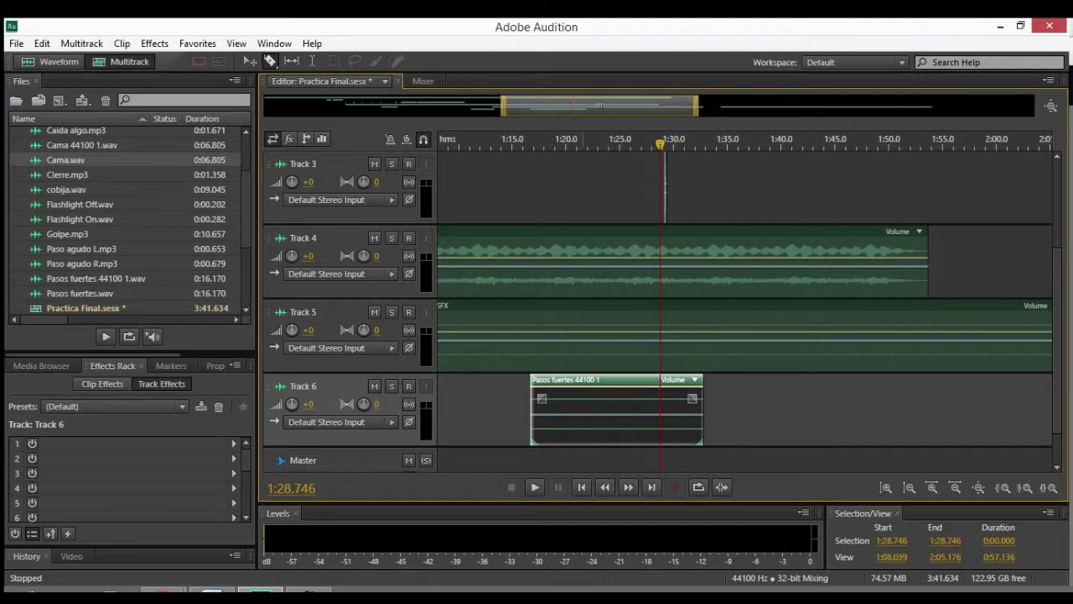
scroll(745, 302, right, 6)
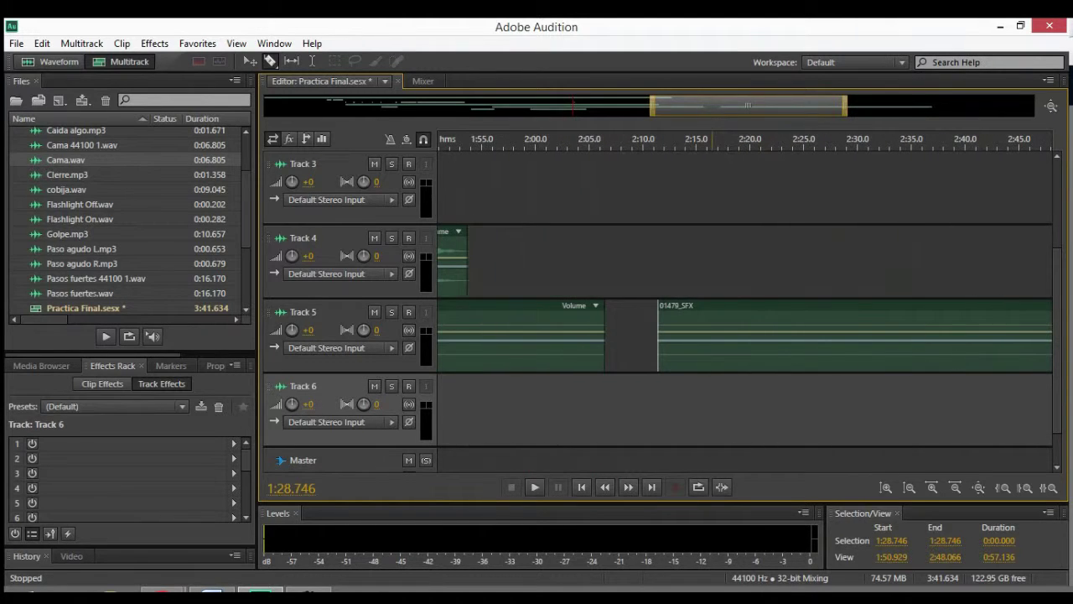
click(712, 335)
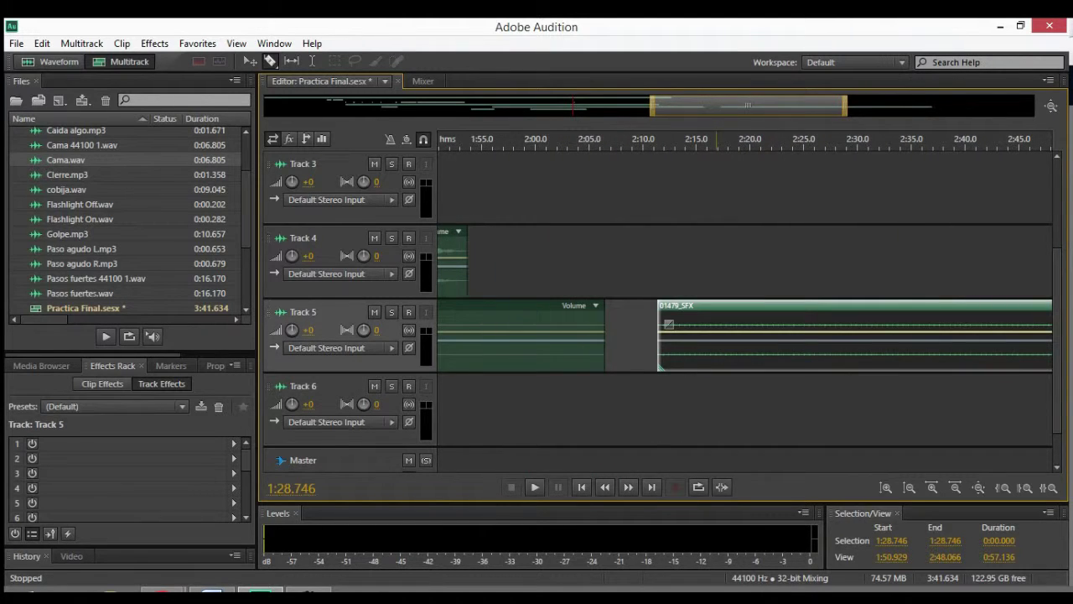
right_click(724, 335)
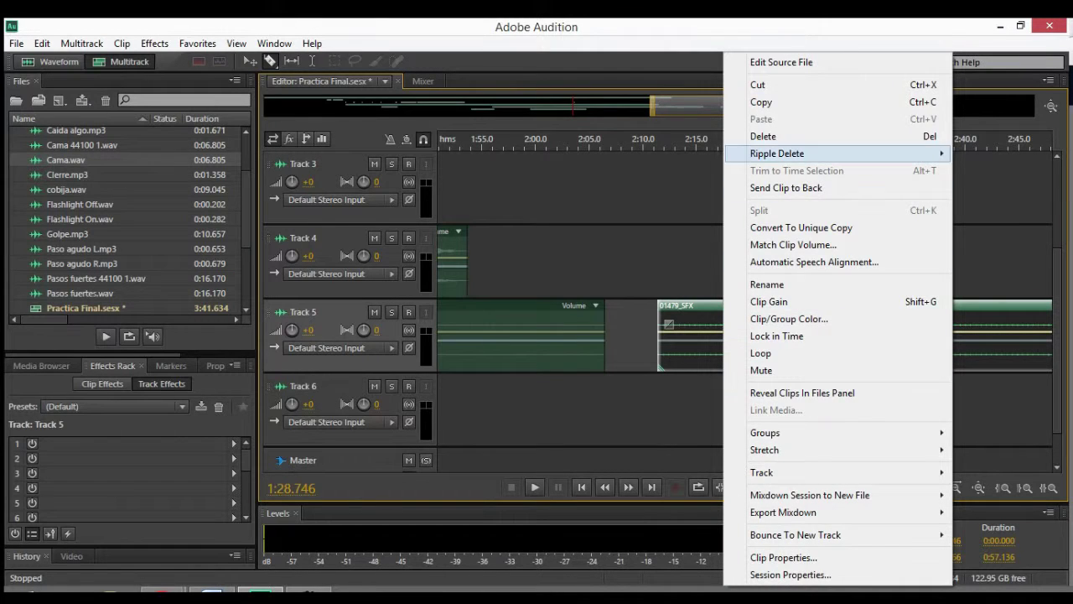
click(763, 135)
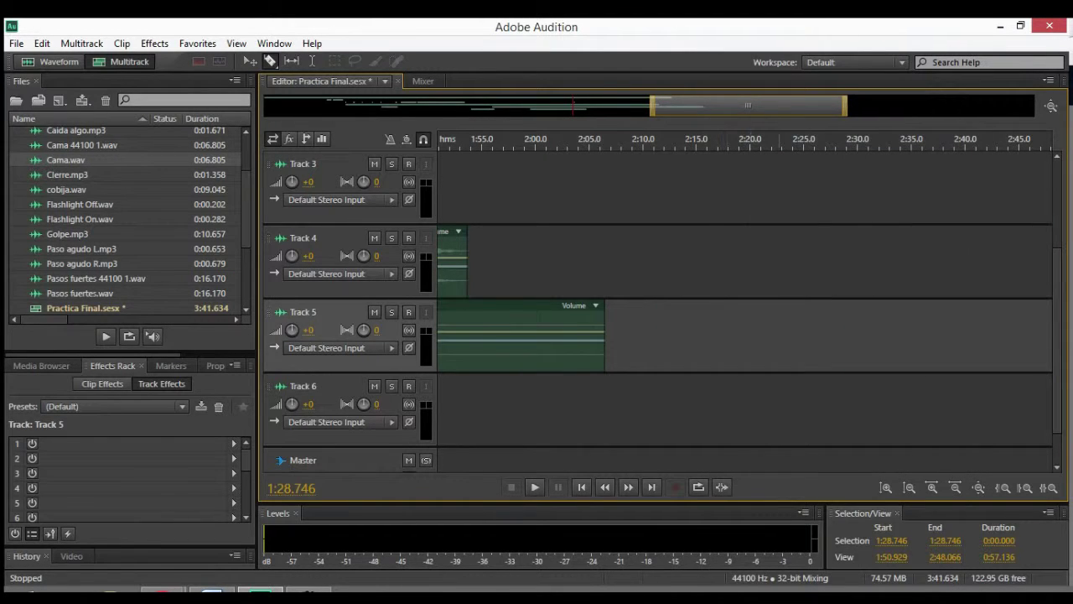
Step: Trim the end of the Track 4 clip to about 1:47.6 and play the session from 1:42.760 to 1:44.338
drag(762, 106, 528, 105)
scroll(746, 302, right, 7)
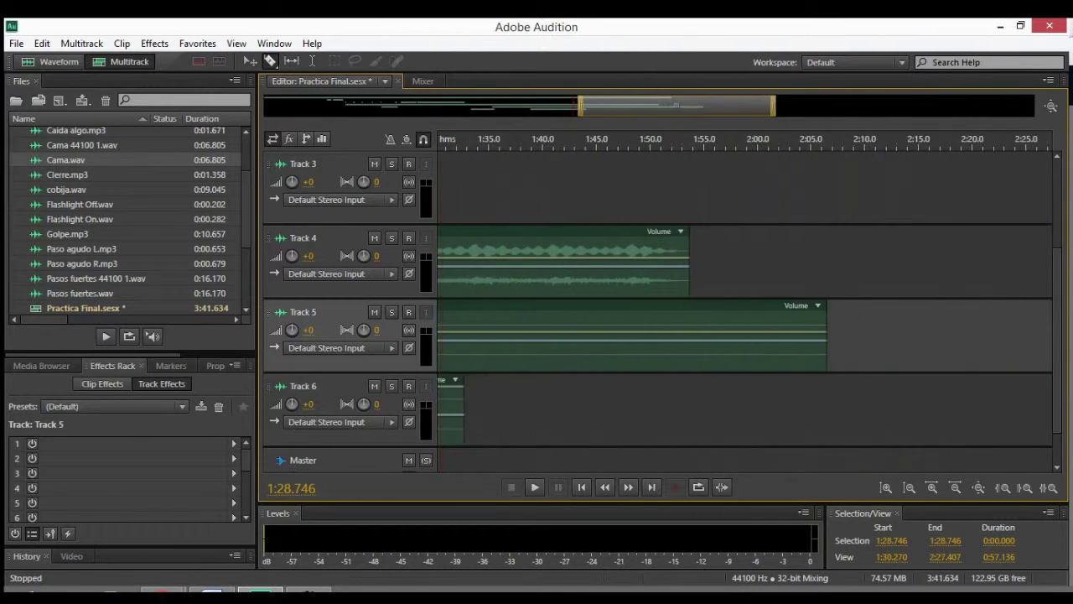
scroll(746, 302, right, 2)
drag(800, 106, 662, 105)
scroll(746, 302, right, 1)
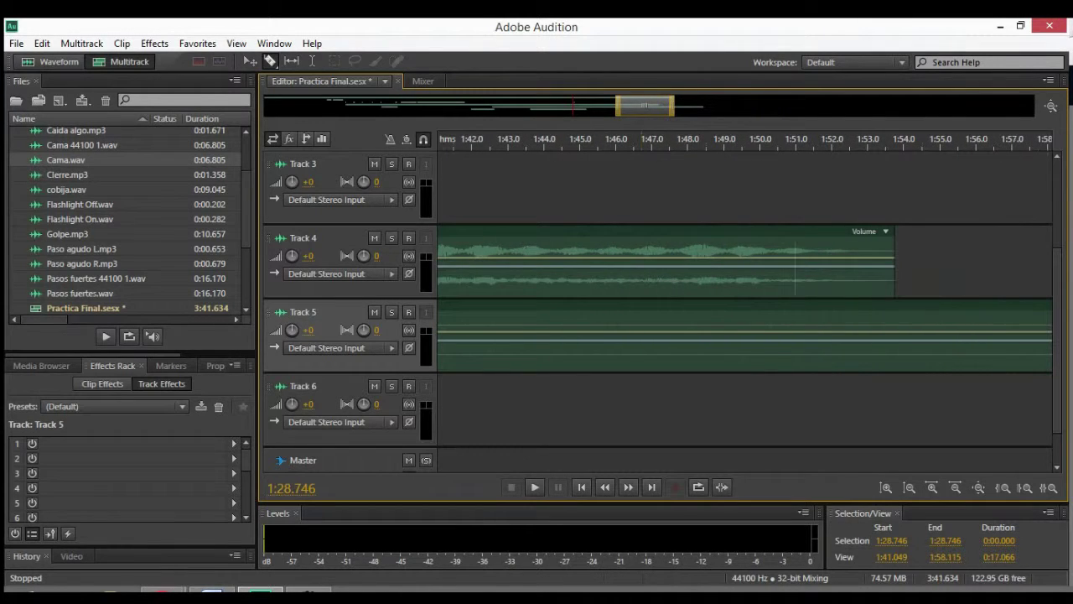
drag(894, 251, 671, 251)
key(space)
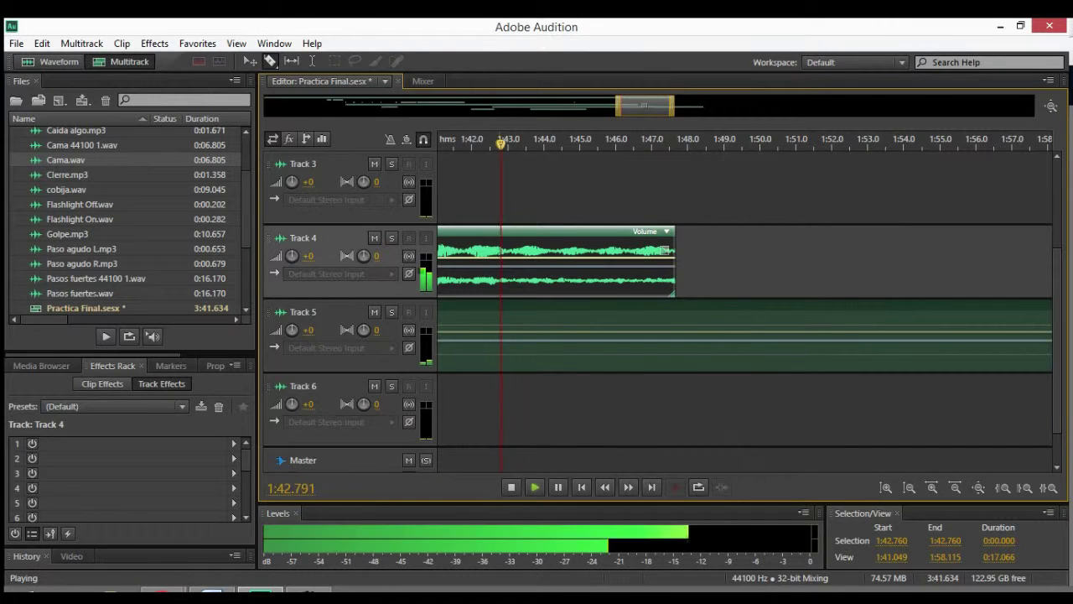
key(space)
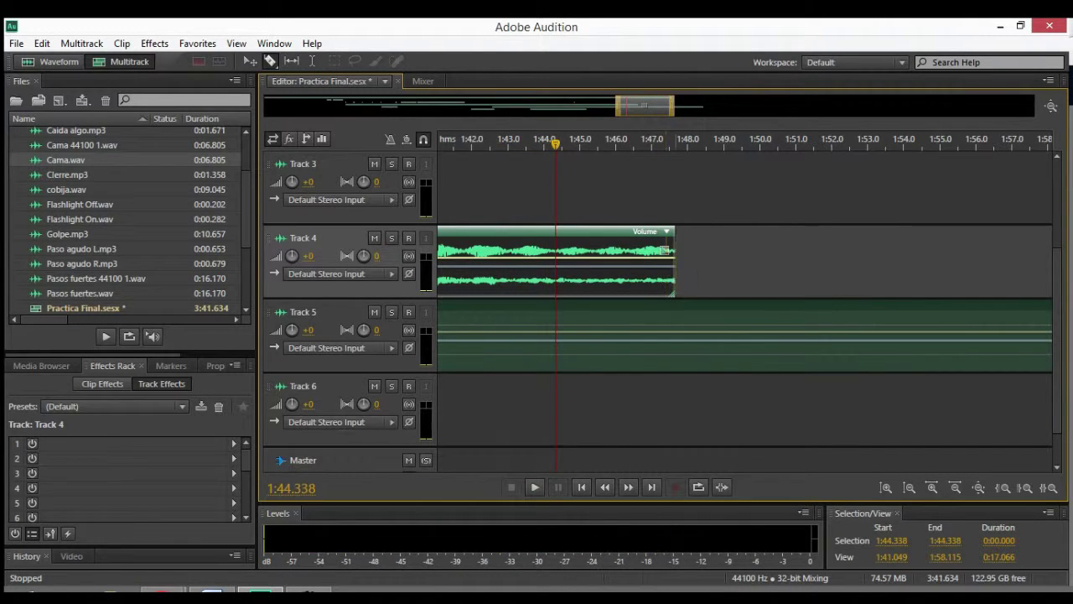
Step: Add a fade-out of about 2 seconds to the end of the Track 4 clip, preview it, and bend the fade to drop steeply at first
drag(664, 250, 590, 270)
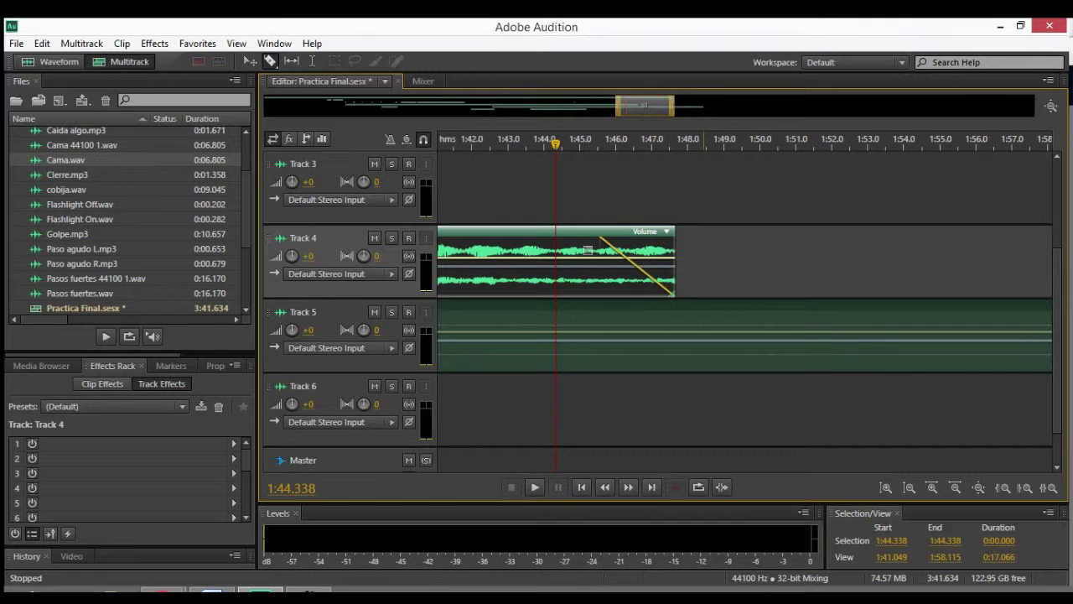
key(space)
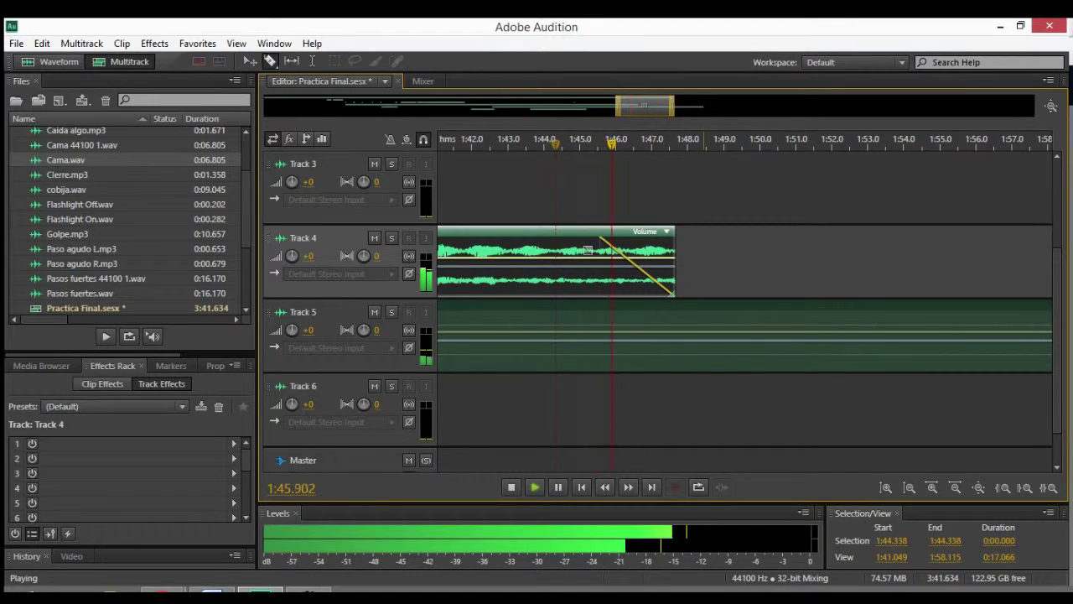
key(space)
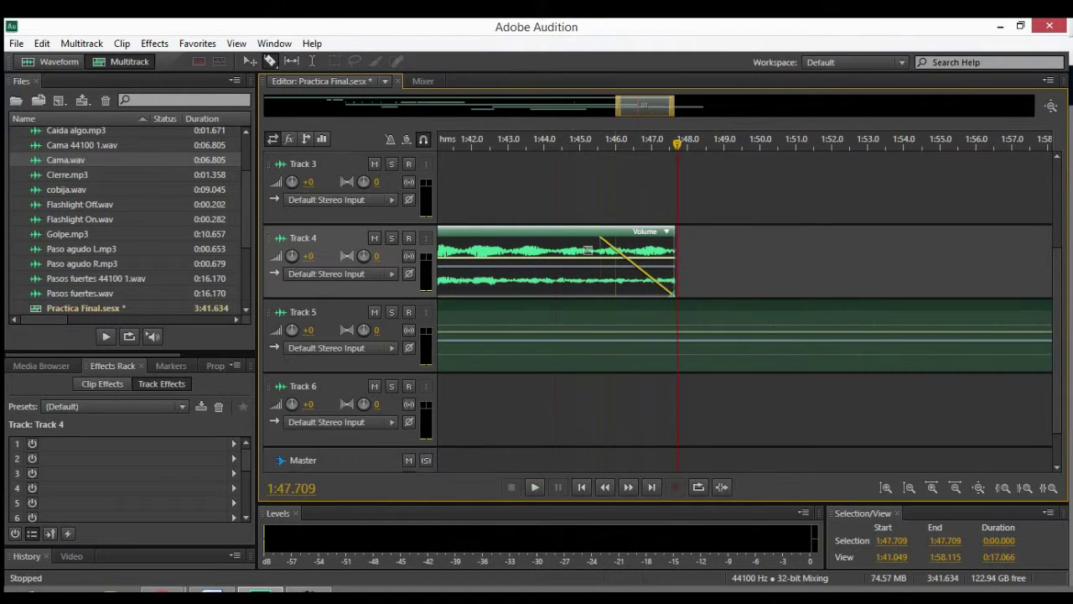
drag(678, 144, 537, 144)
drag(589, 250, 585, 291)
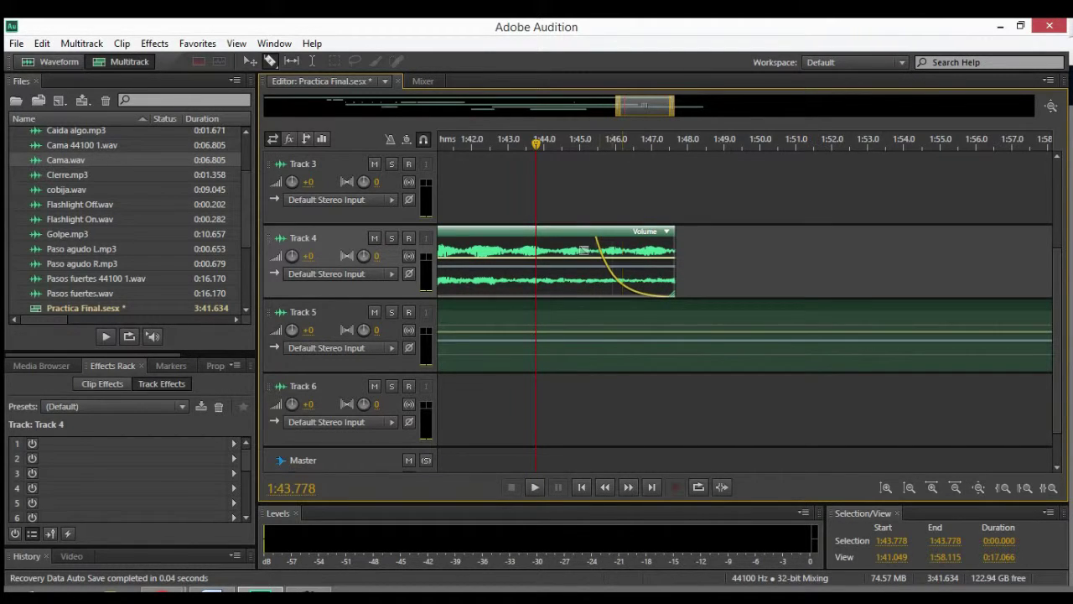
Step: Preview Track 4's steep fade-out, bend it to hold the level first and drop at the end, and play it from 1:45.055
key(space)
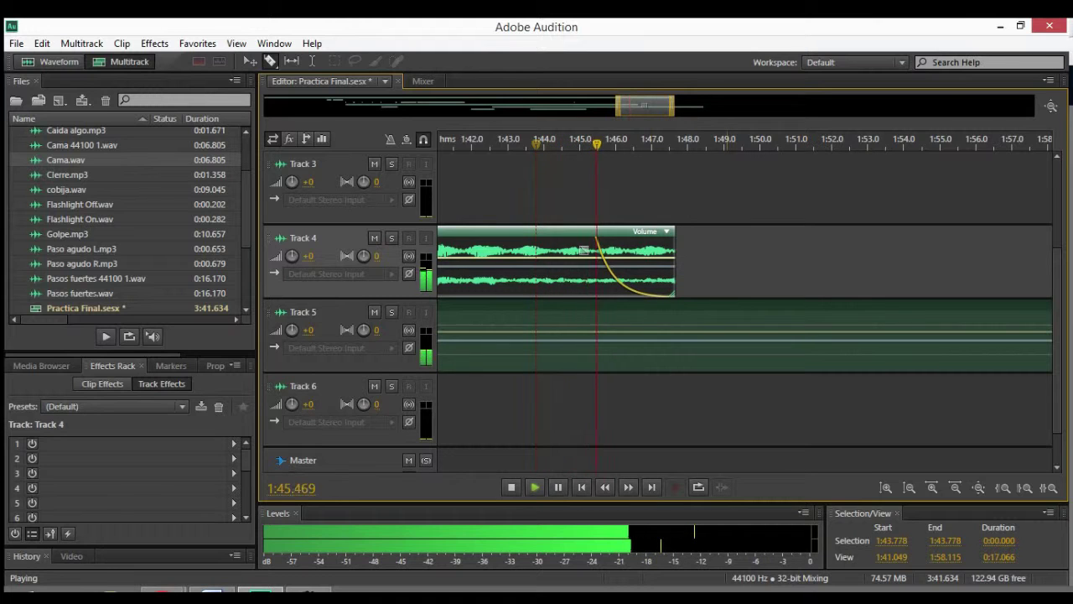
key(space)
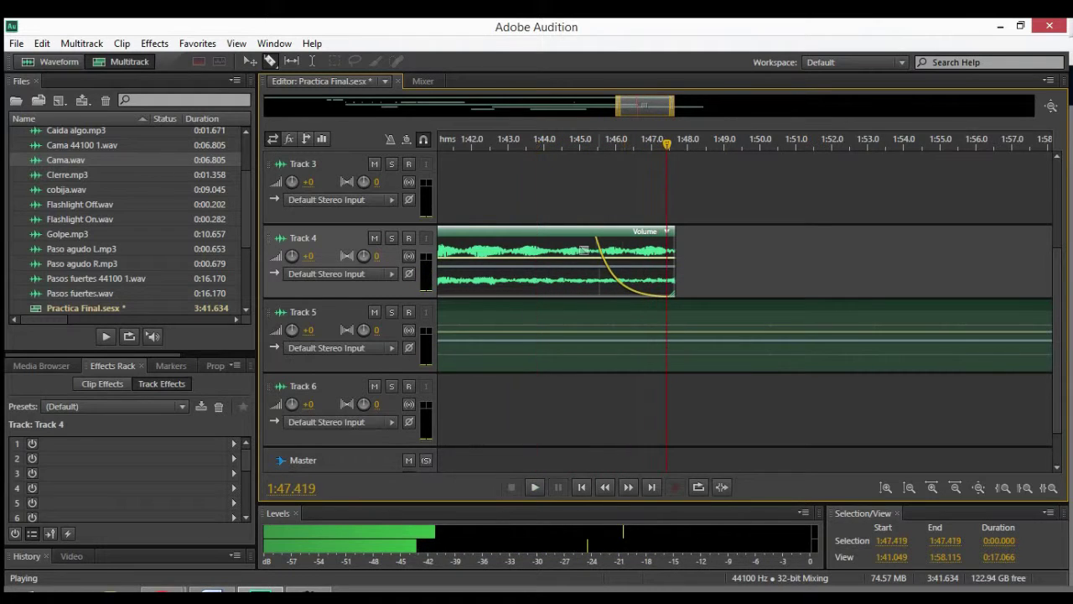
drag(585, 250, 583, 143)
key(space)
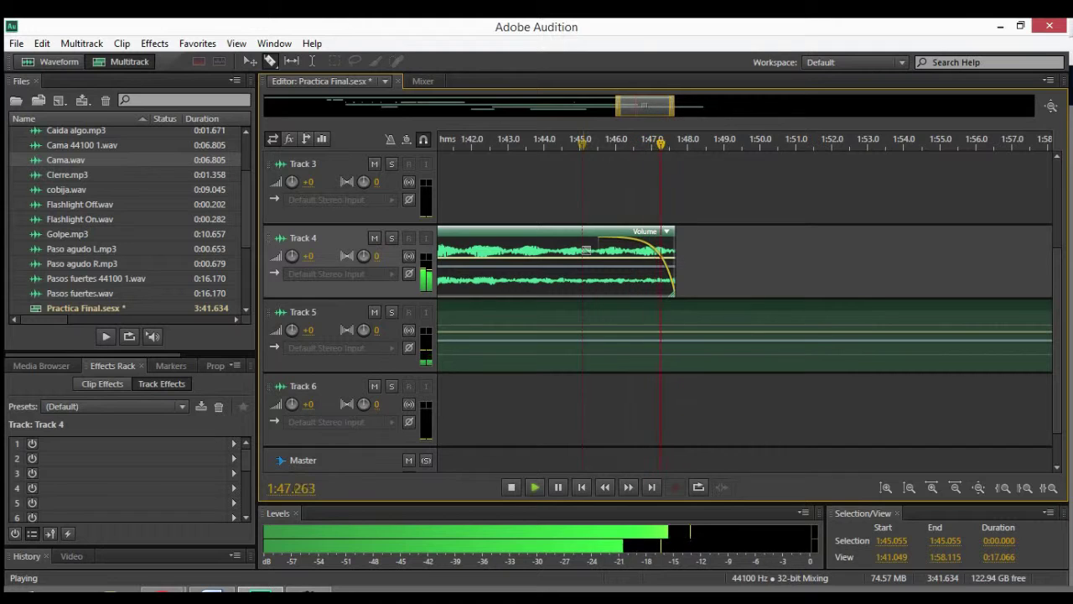
key(space)
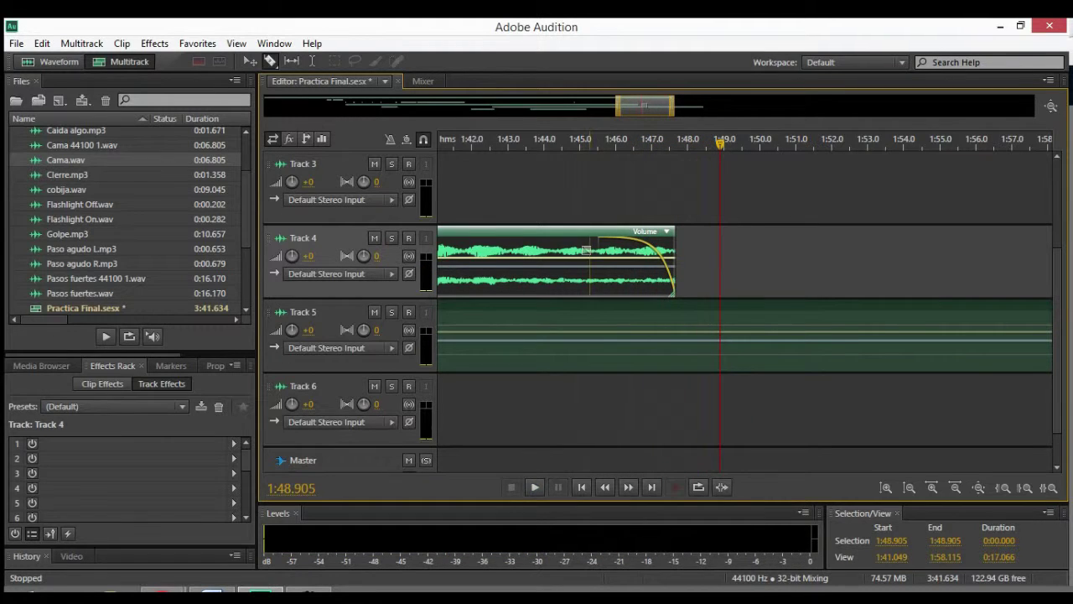
Step: Straighten the fade-out at the end of Track 4's clip into a linear ramp and play it from 1:44.297
drag(586, 250, 585, 302)
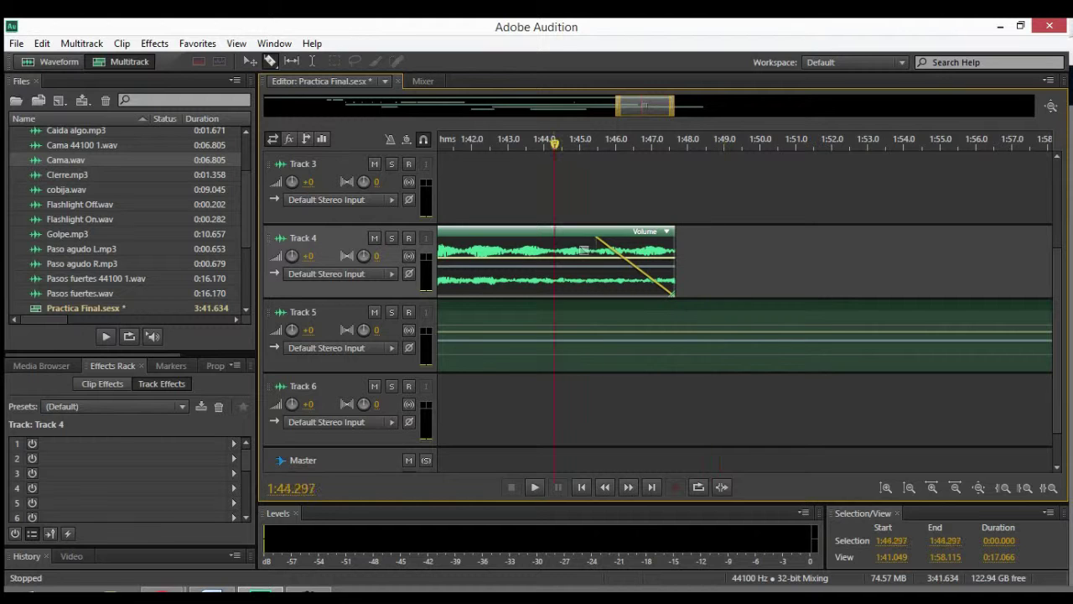
key(space)
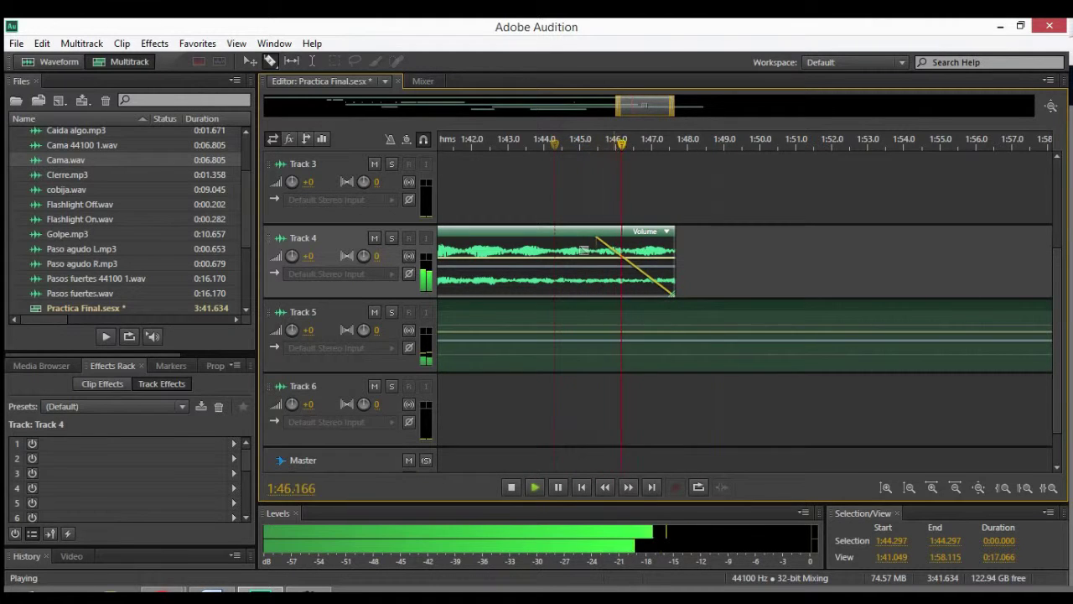
key(space)
Step: Add a nearly linear fade-in of about 1.8 seconds to the start of Suspenso on Track 4 and play it from 0:23.135
drag(645, 105, 432, 105)
scroll(744, 302, left, 5)
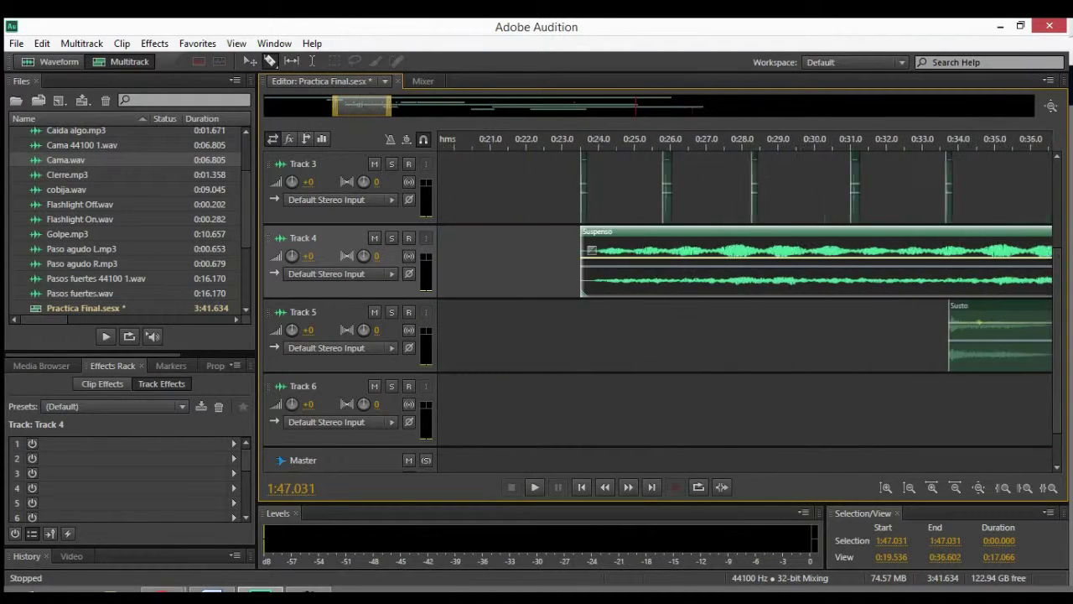
drag(695, 250, 759, 250)
key(space)
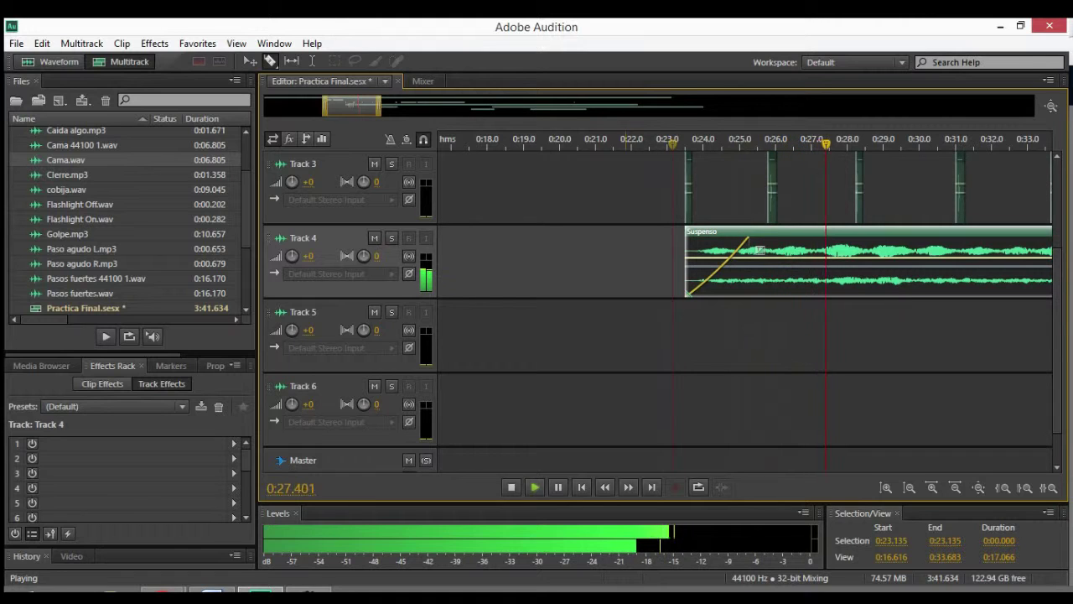
key(space)
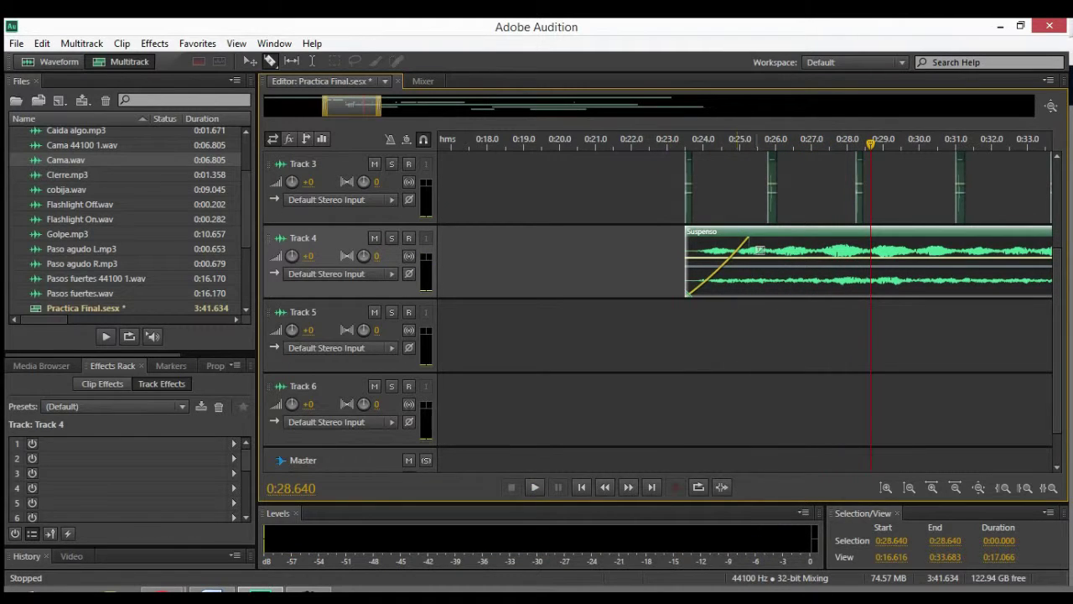
Step: Remove the fade-out from Track 4's clip and overlap its end with a second Suspenso.mp3 clip starting at about 1:46.0
drag(351, 105, 641, 105)
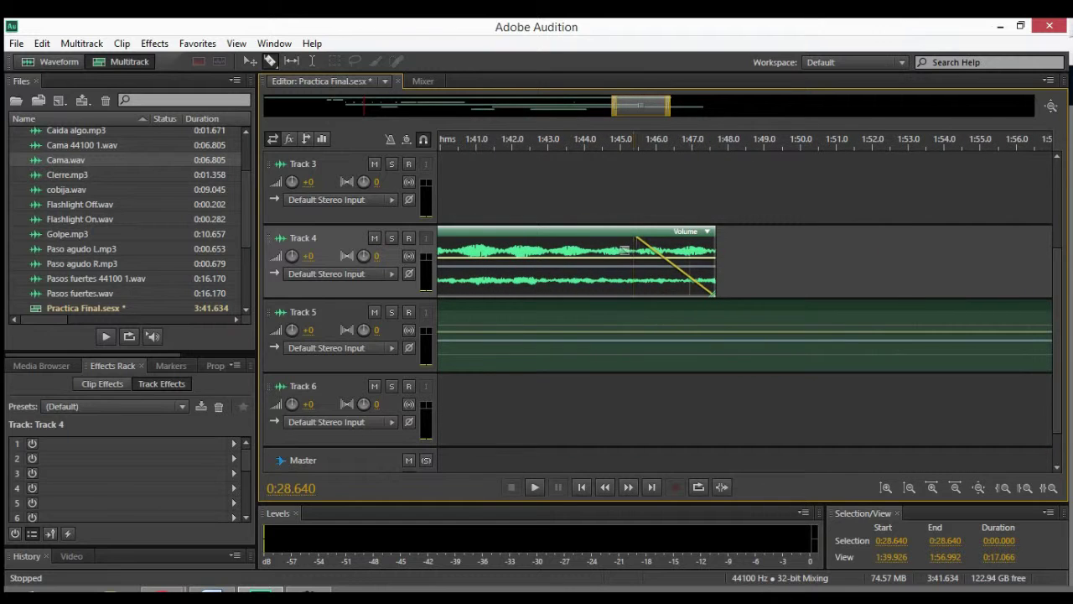
drag(625, 250, 787, 257)
click(67, 190)
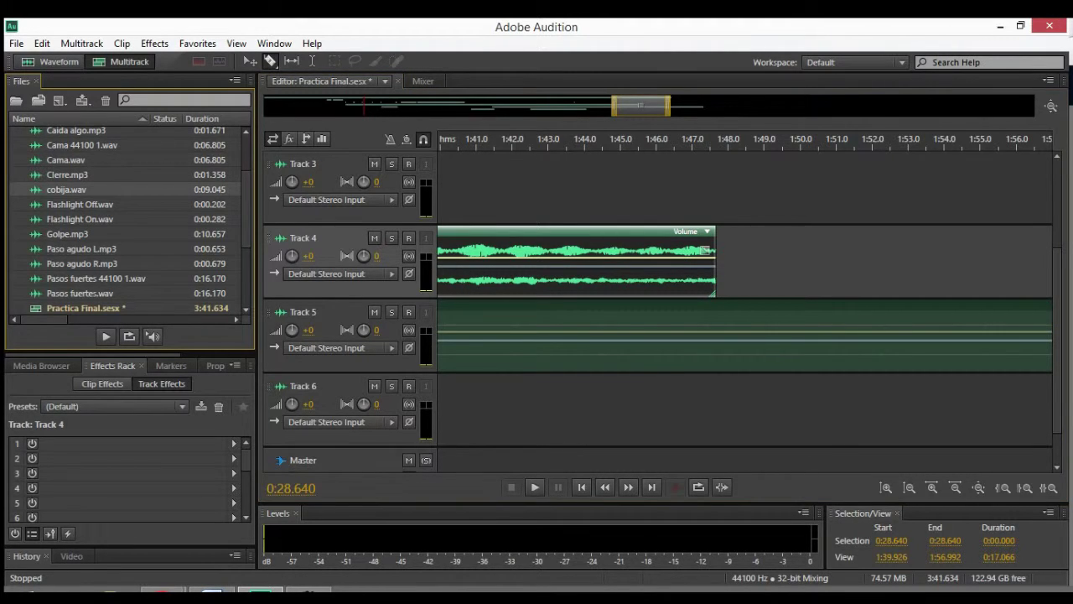
scroll(126, 218, down, 2)
scroll(126, 218, down, 1)
click(73, 234)
drag(74, 234, 659, 252)
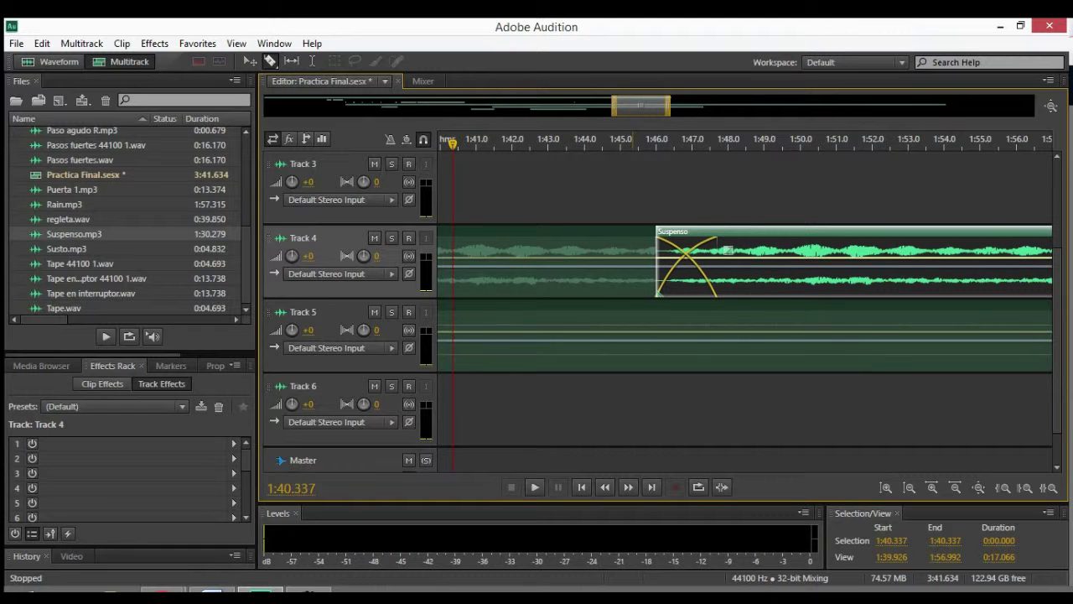
Step: Examine the clip layout from the session start through the overlap of the two Suspenso clips on Track 4
drag(641, 105, 293, 104)
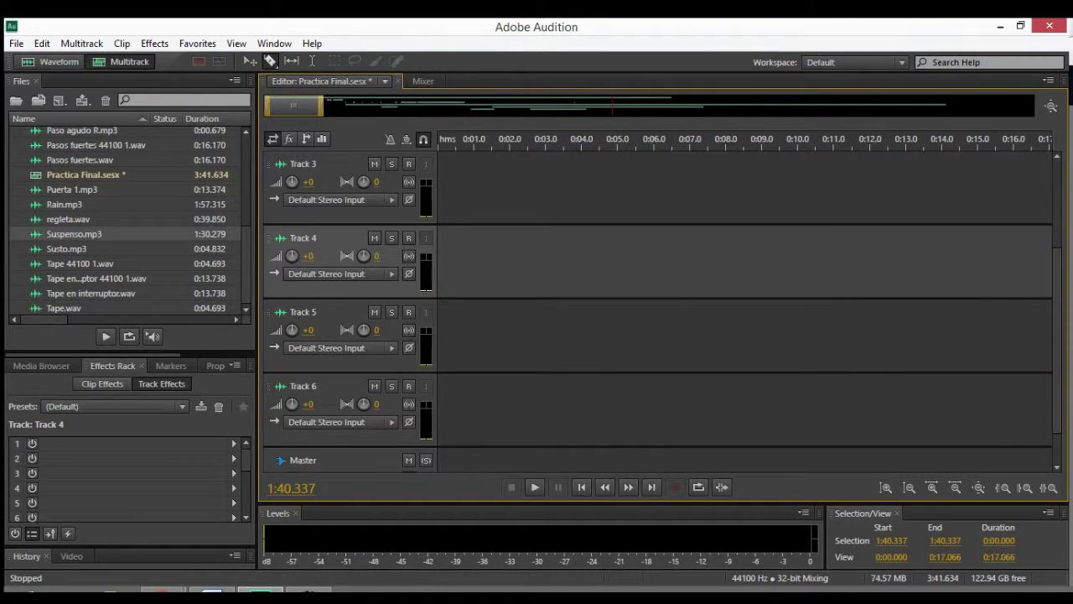
scroll(663, 311, up, 3)
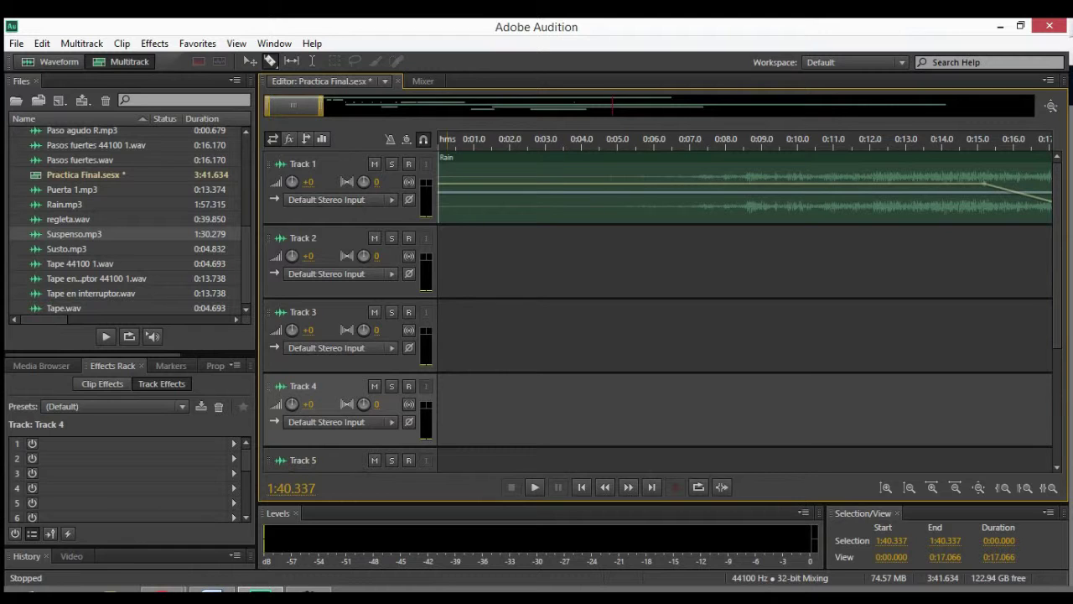
key(space)
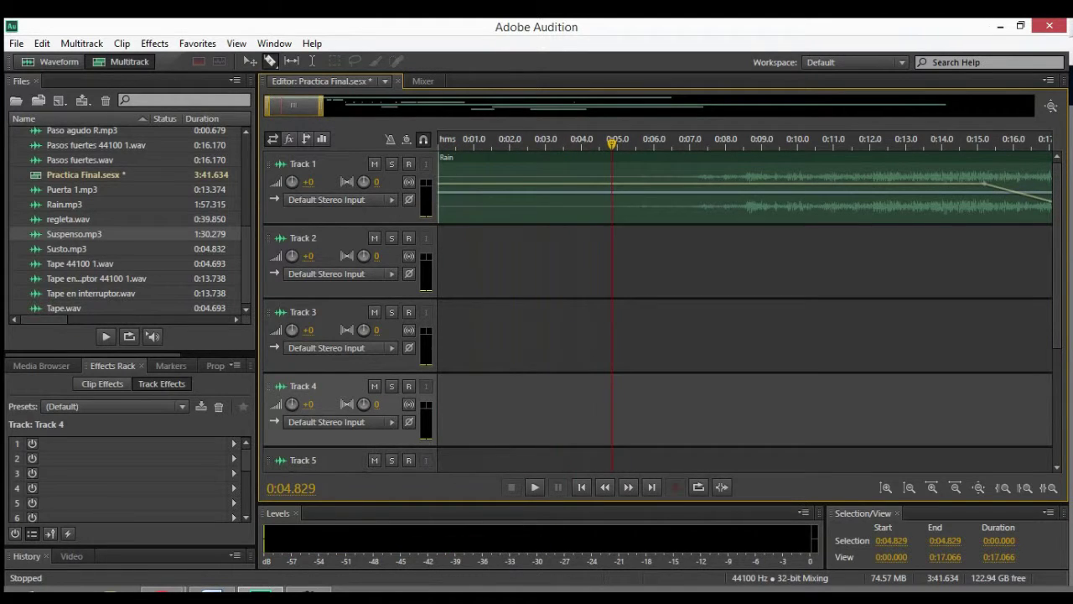
drag(320, 106, 713, 106)
key(minus)
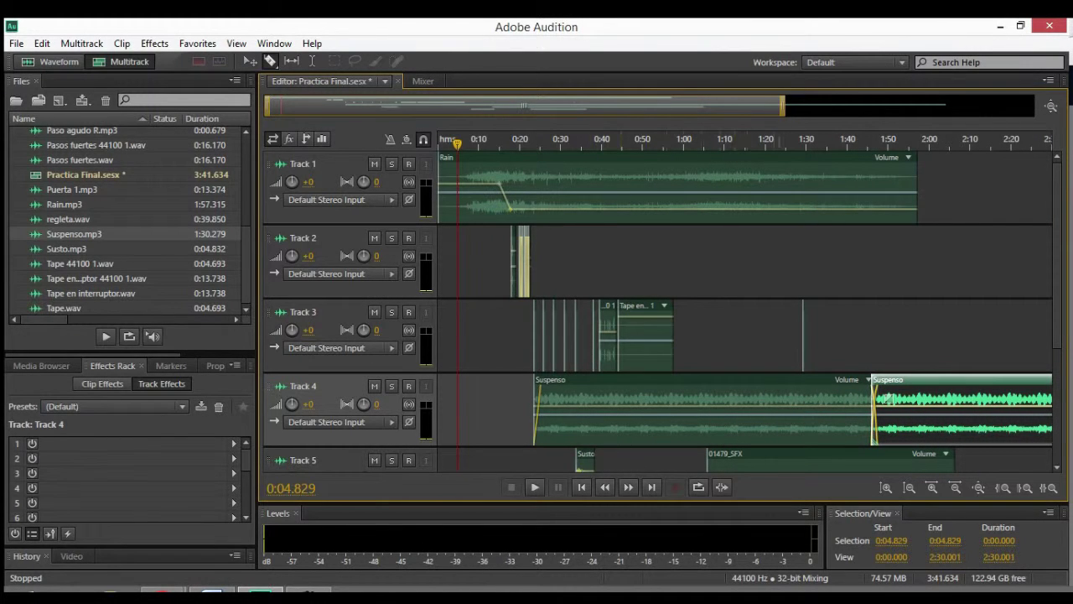
key(equal)
drag(659, 106, 417, 106)
drag(342, 105, 669, 105)
Step: Lengthen the crossfade by moving the second Suspenso clip to start at about 1:45.3 on Track 4, and play it from 1:44.685
scroll(663, 335, down, 3)
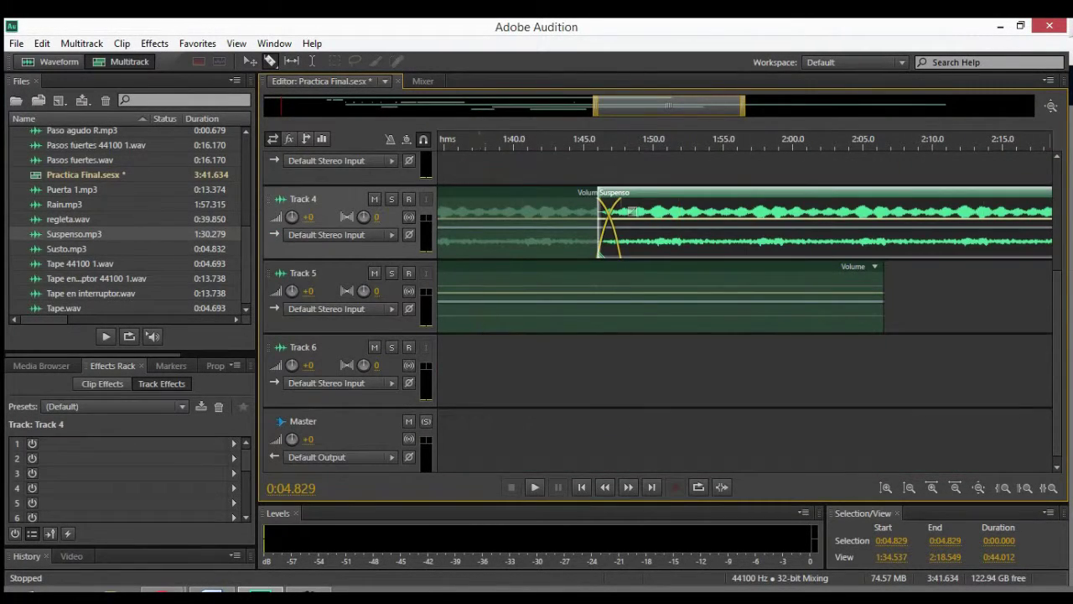
scroll(662, 319, down, 1)
drag(743, 105, 645, 105)
drag(626, 185, 546, 184)
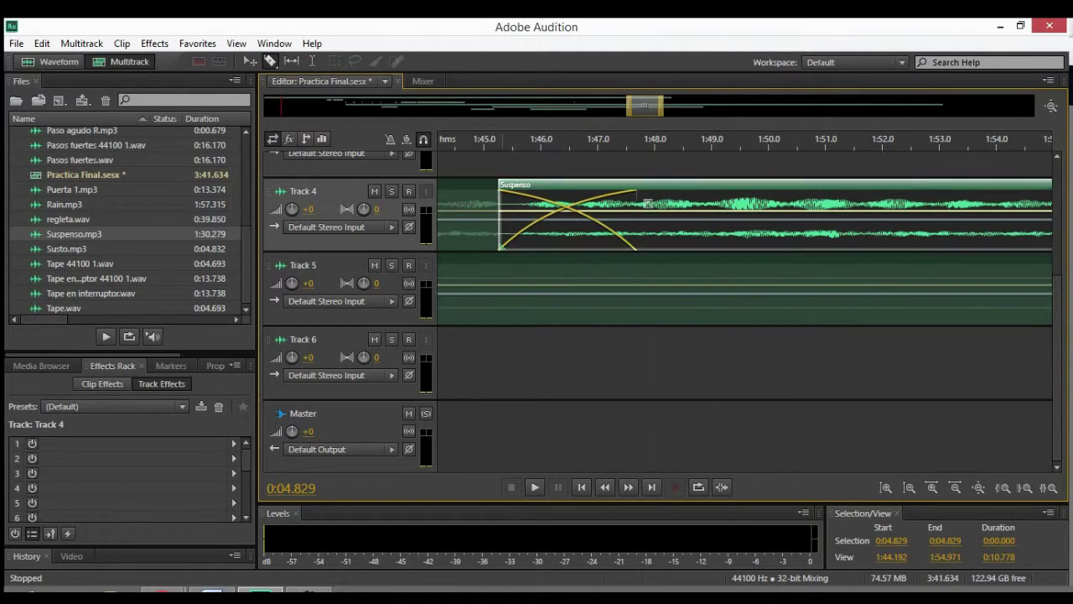
click(466, 139)
key(space)
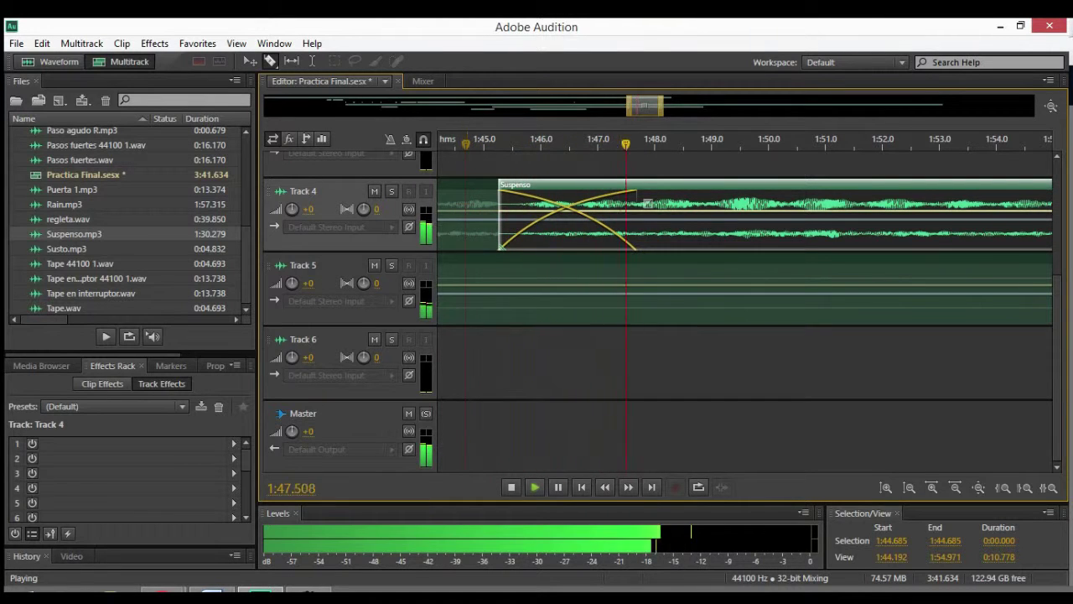
key(space)
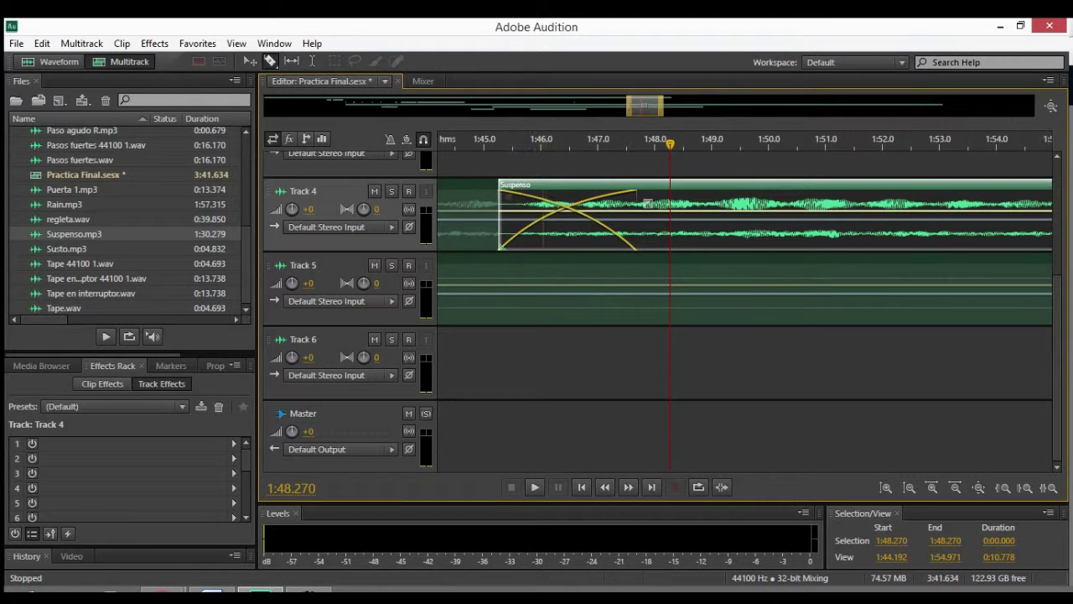
Step: Move the second Suspenso clip earlier to about 1:44.3 on Track 4 and play the longer crossfade from 1:44.151
key(ctrl+z)
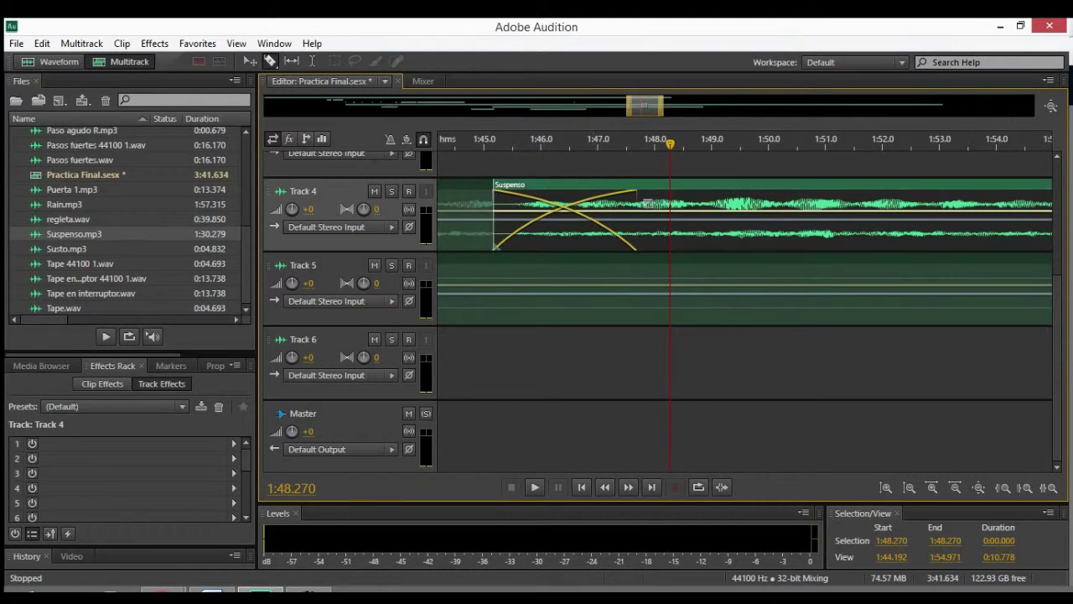
drag(519, 185, 470, 184)
click(460, 143)
key(space)
drag(460, 144, 438, 143)
key(space)
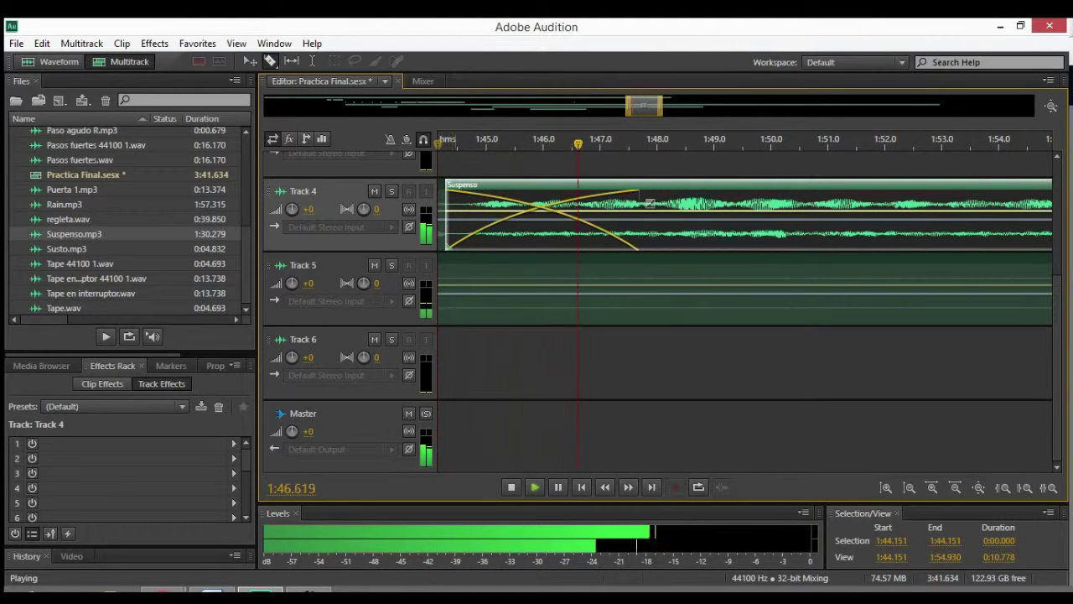
key(space)
Step: Move the second Suspenso clip to Track 3 at about 1:46.0, with a linear fade-in of about 1.7 seconds
scroll(662, 319, up, 1)
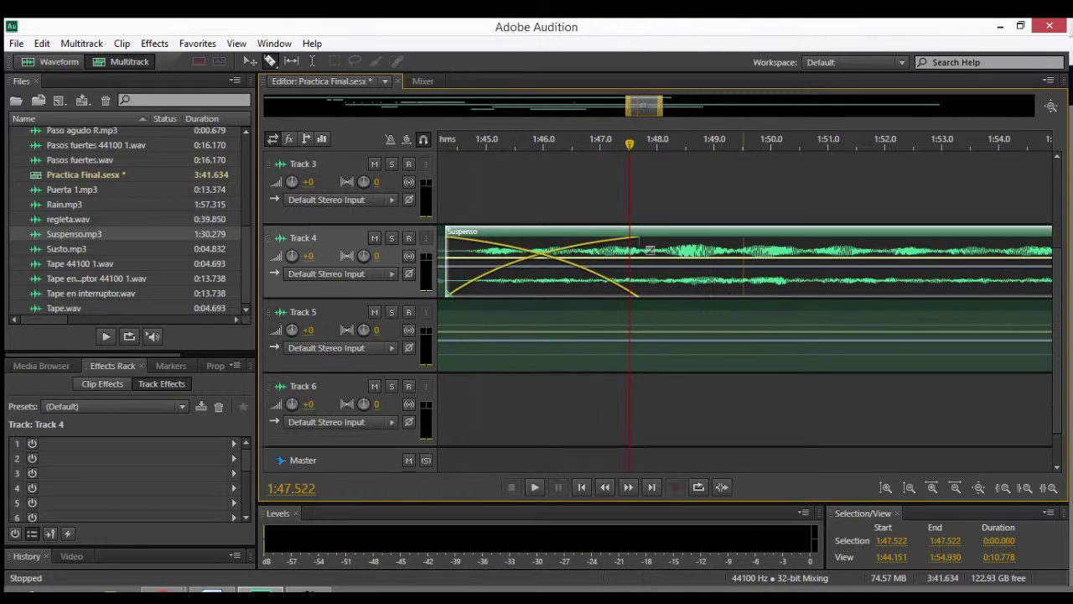
mouse_move(508, 231)
mouse_down()
mouse_move(689, 231)
mouse_move(742, 168)
mouse_move(602, 157)
mouse_move(557, 181)
mouse_move(598, 223)
mouse_move(613, 208)
mouse_move(637, 210)
mouse_move(647, 177)
mouse_up()
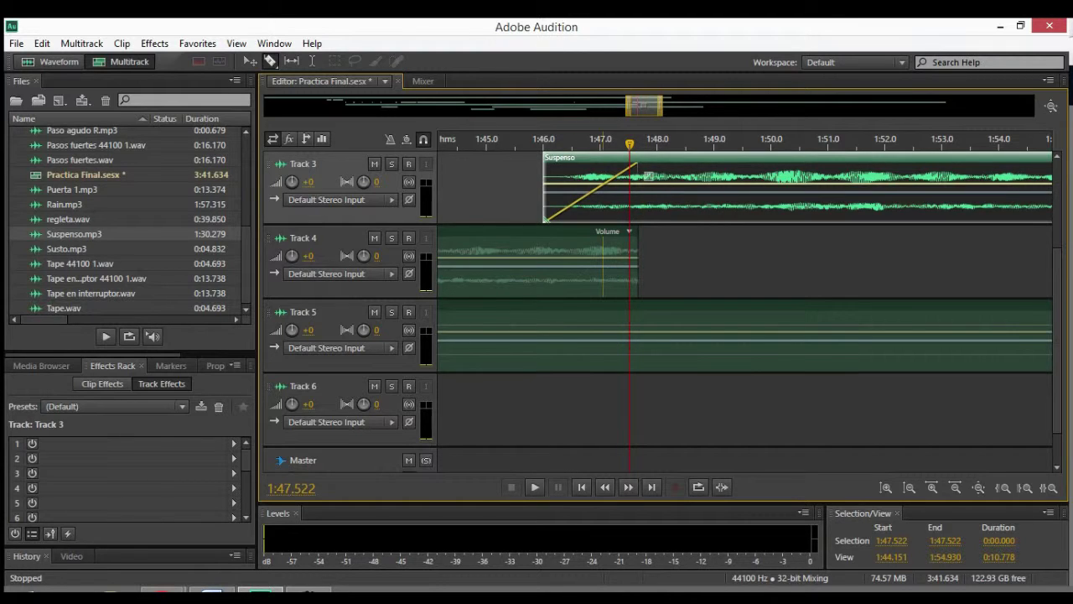
Step: Add a linear fade-out of about 1.6 seconds to the end of Track 4's clip and play the transition from 1:44.699
click(603, 261)
key(ctrl+z)
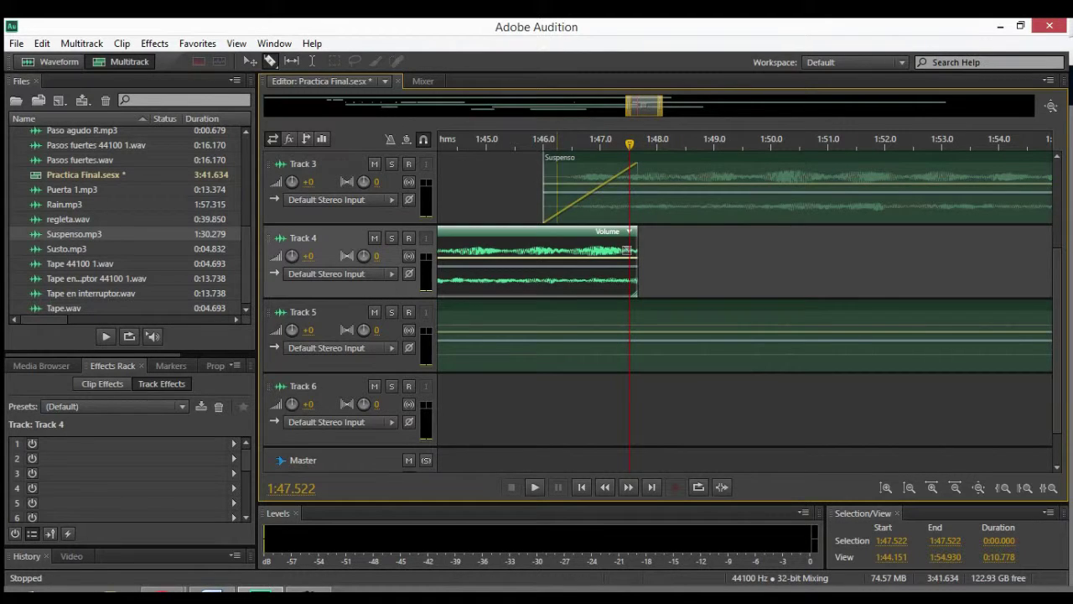
key(v)
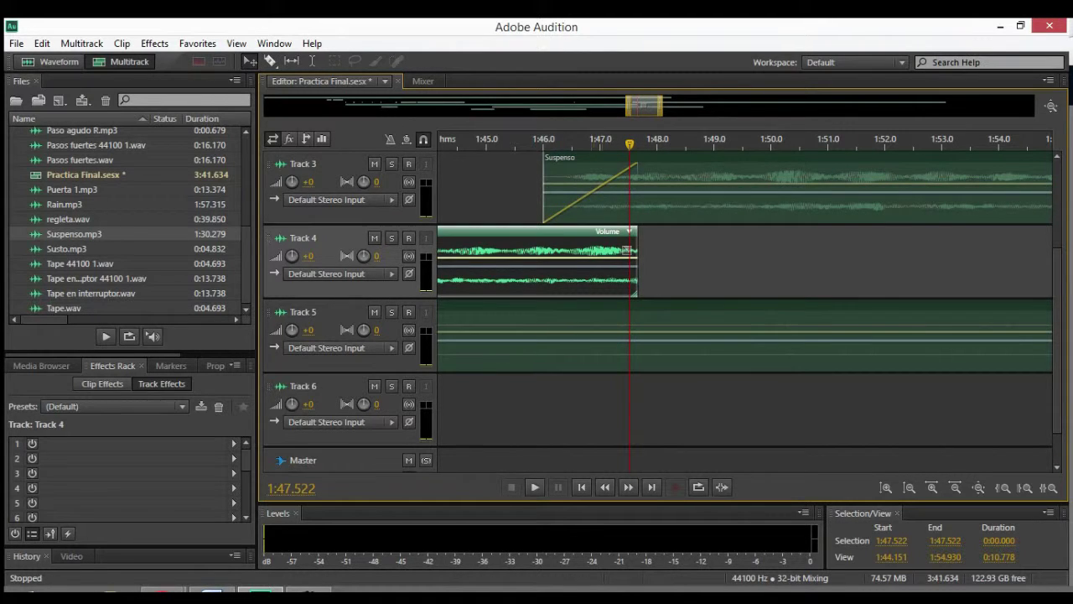
mouse_move(627, 250)
mouse_down()
mouse_move(535, 250)
mouse_move(535, 238)
mouse_move(533, 250)
mouse_up()
click(469, 143)
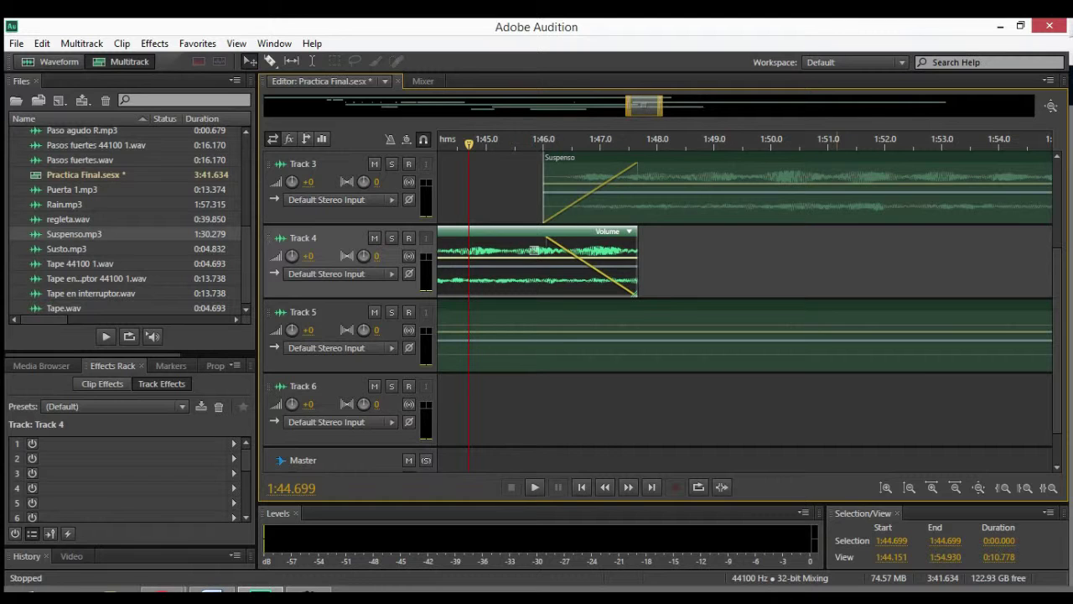
key(space)
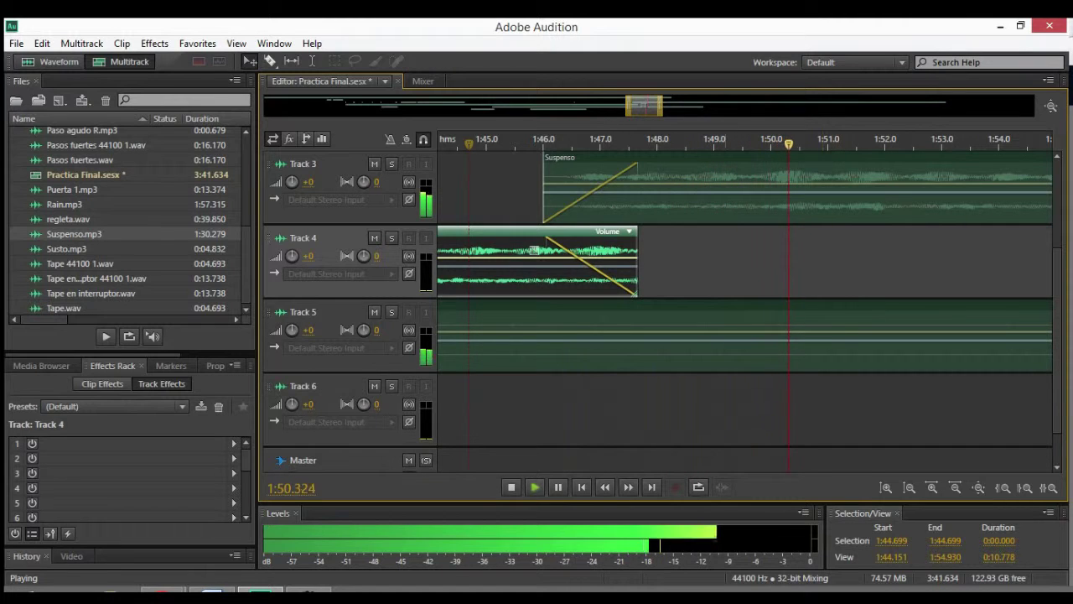
key(space)
Step: Review the arrangement across all tracks, including the Suspenso fades on Tracks 3 and 4 and the end of the session
scroll(659, 310, up, 3)
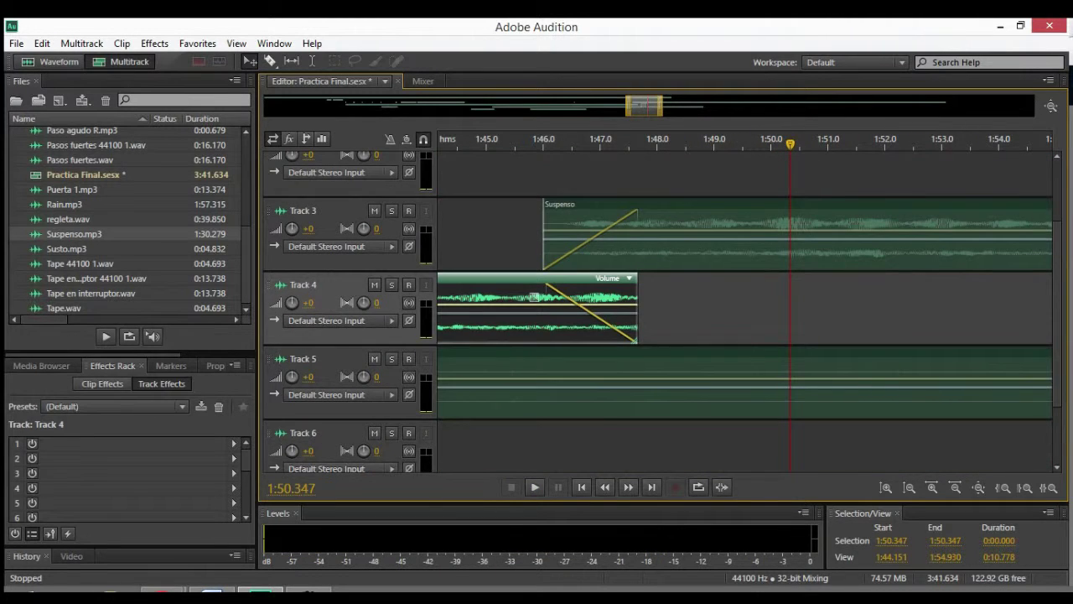
scroll(659, 310, up, 3)
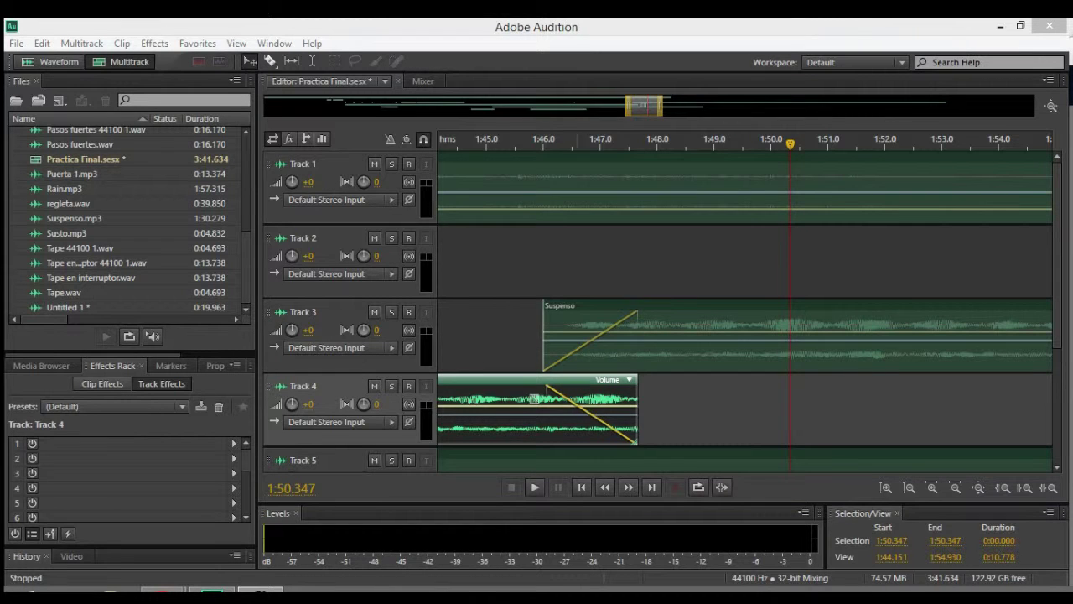
drag(661, 106, 763, 106)
drag(694, 106, 667, 106)
scroll(744, 302, right, 1)
scroll(745, 302, left, 9)
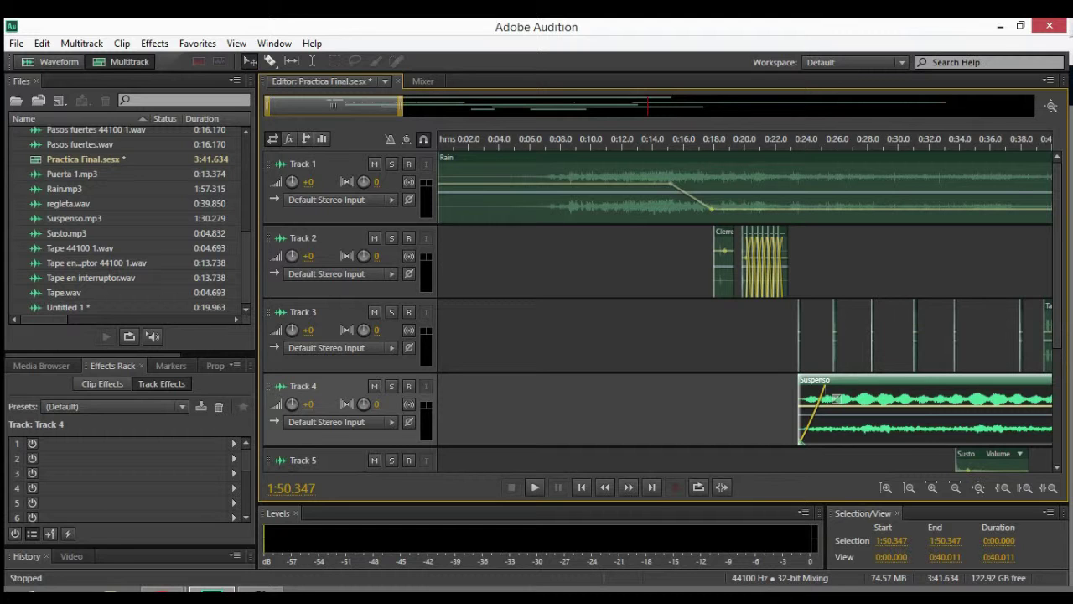
scroll(745, 302, right, 4)
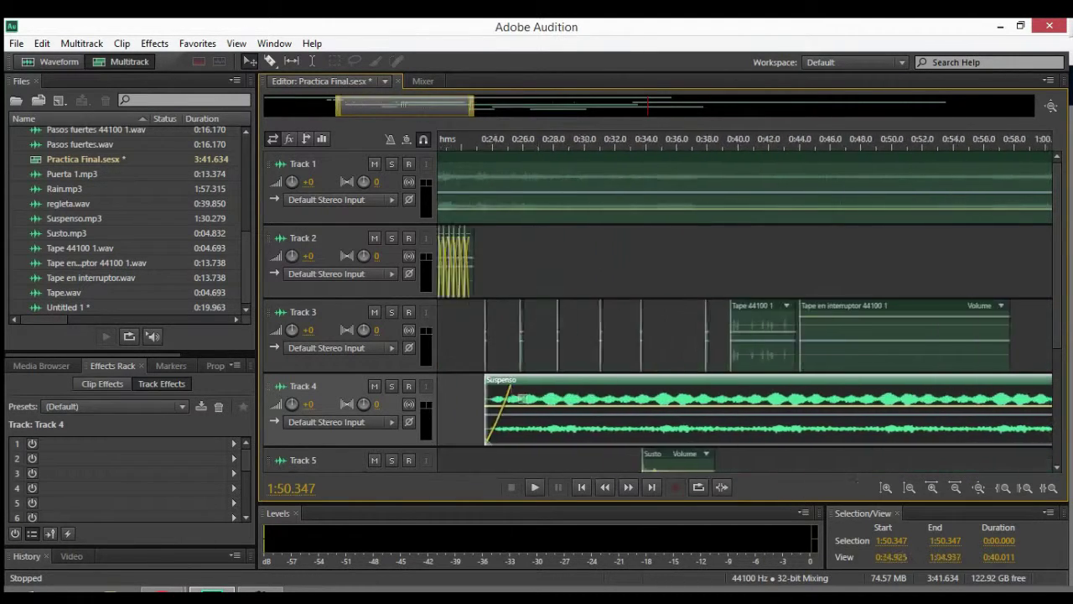
scroll(745, 302, left, 3)
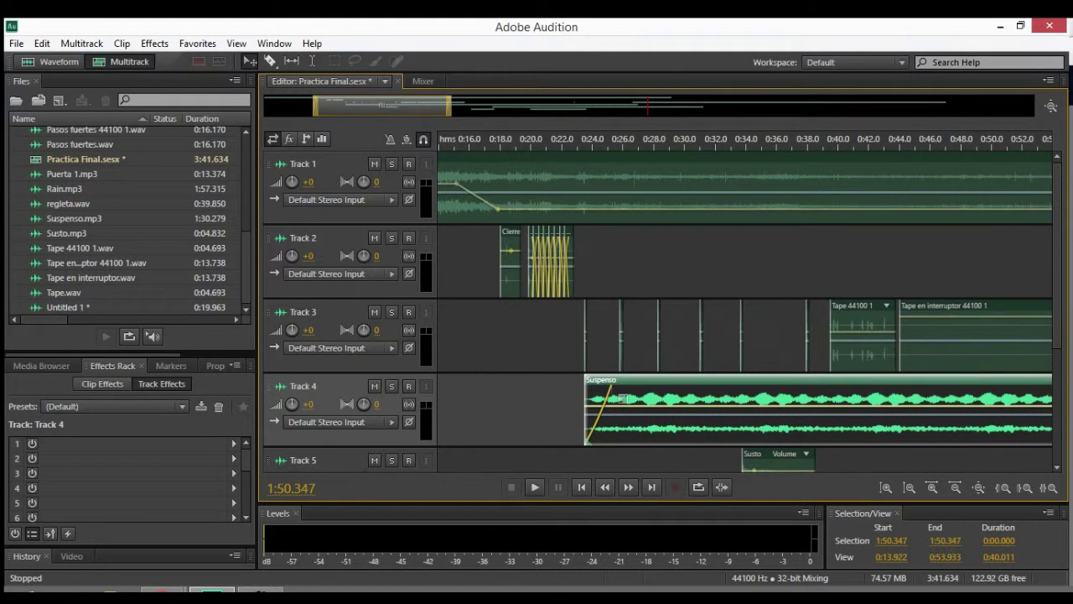
scroll(745, 302, right, 12)
scroll(745, 302, left, 5)
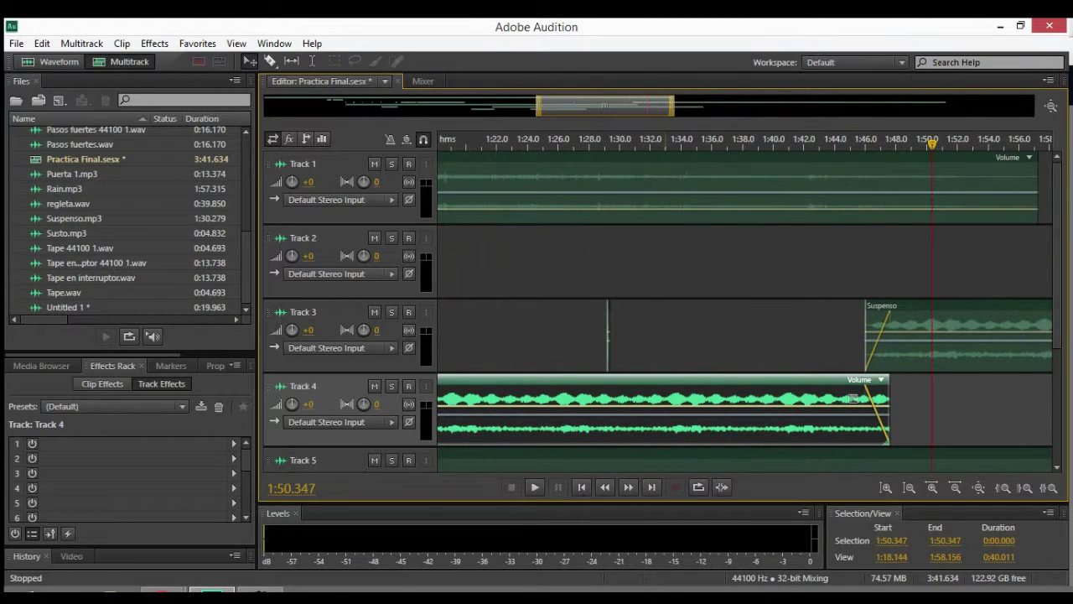
drag(672, 106, 969, 106)
scroll(560, 399, right, 2)
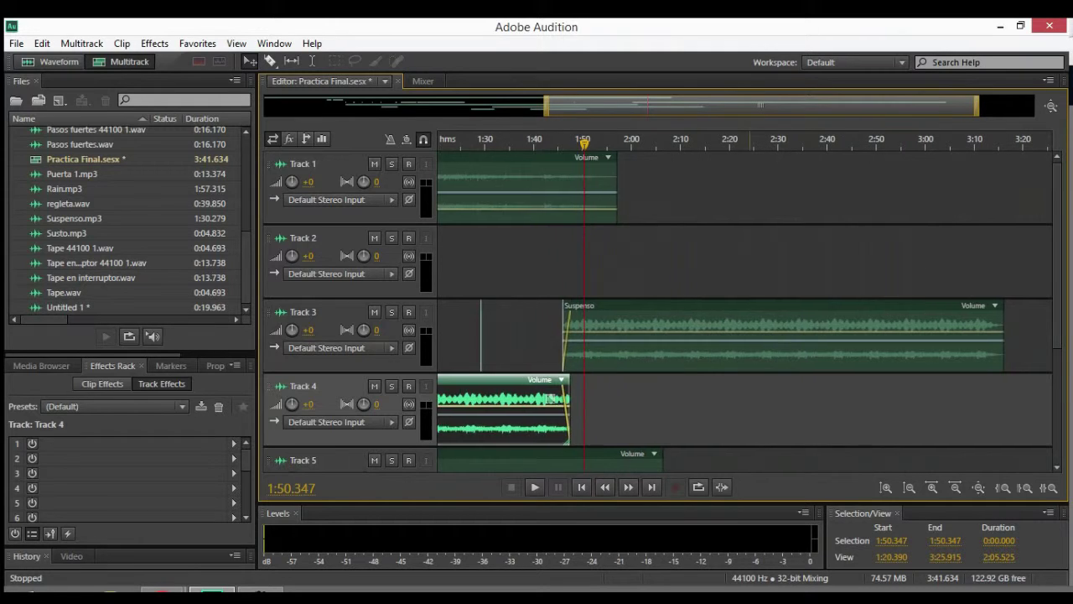
Step: Delete the second Suspenso clip from Track 3
scroll(555, 394, down, 2)
click(579, 229)
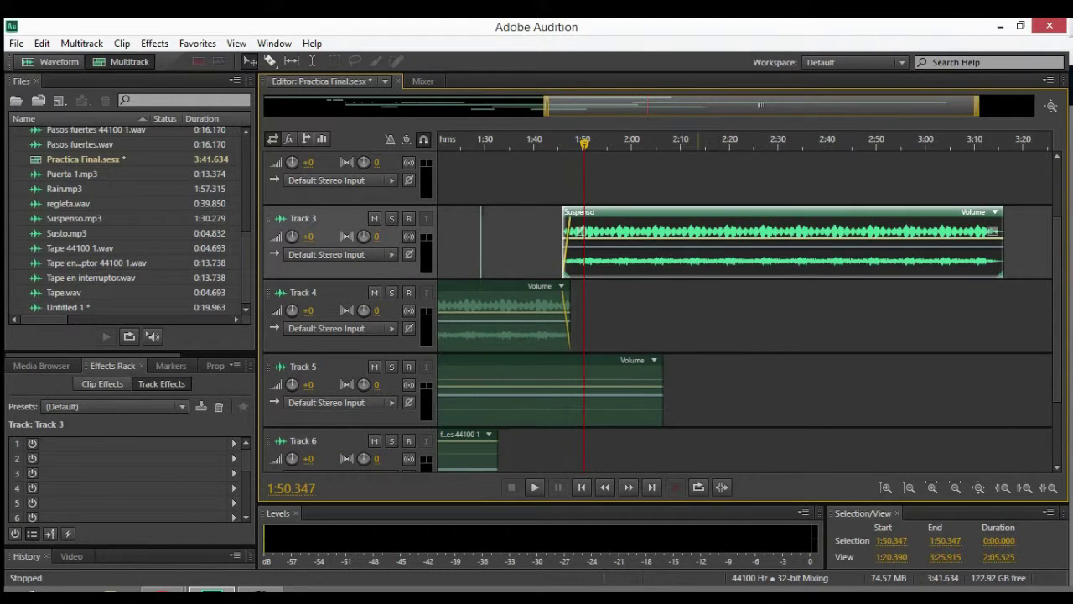
key(Delete)
Step: Trim the ends of the 01479_SFX clip on Track 5 and the Rain clip on Track 1 to the end of Track 4's Suspenso clip, about 1:47
drag(663, 398, 571, 398)
scroll(570, 394, up, 3)
drag(618, 188, 570, 188)
scroll(612, 251, down, 3)
scroll(613, 251, up, 3)
scroll(613, 252, down, 3)
scroll(662, 310, up, 3)
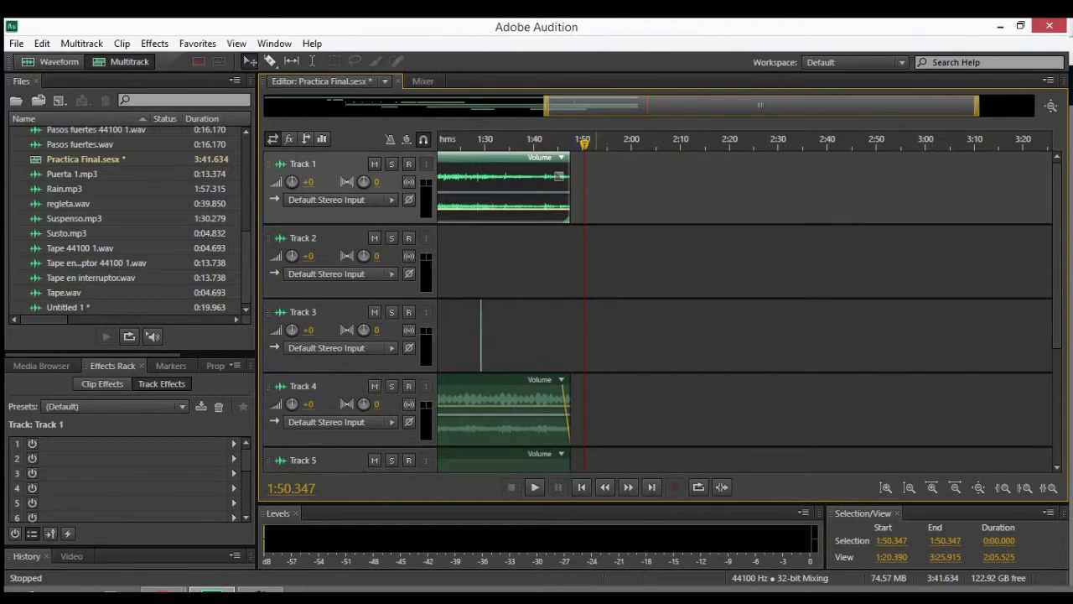
Step: Check the aligned clip endings across all tracks and move the playhead back to 1:47.040
drag(654, 141, 731, 141)
scroll(663, 310, down, 4)
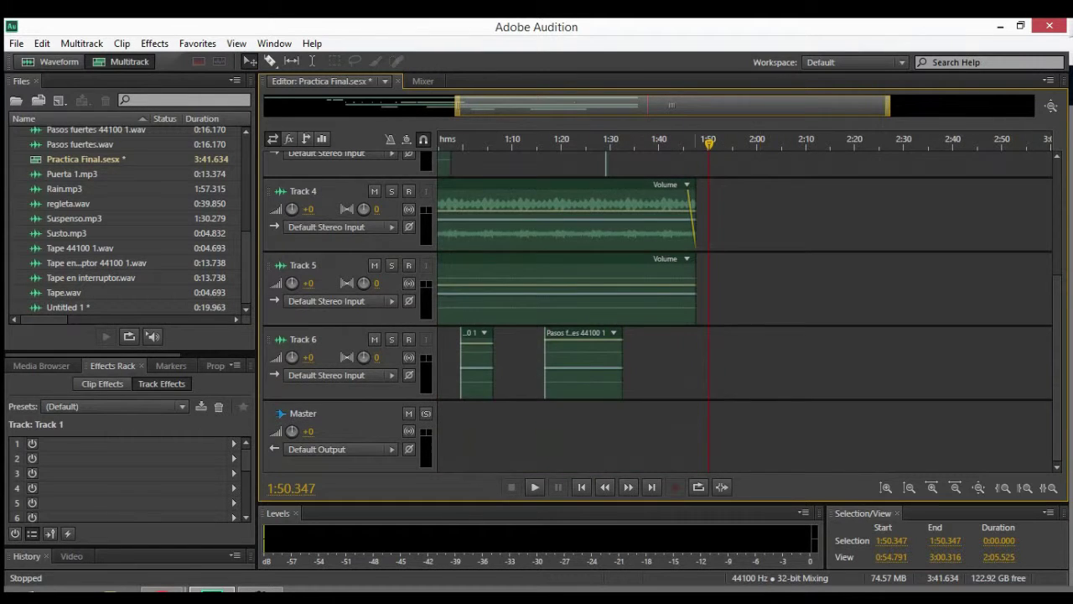
scroll(662, 311, up, 4)
scroll(663, 311, down, 4)
scroll(662, 310, up, 4)
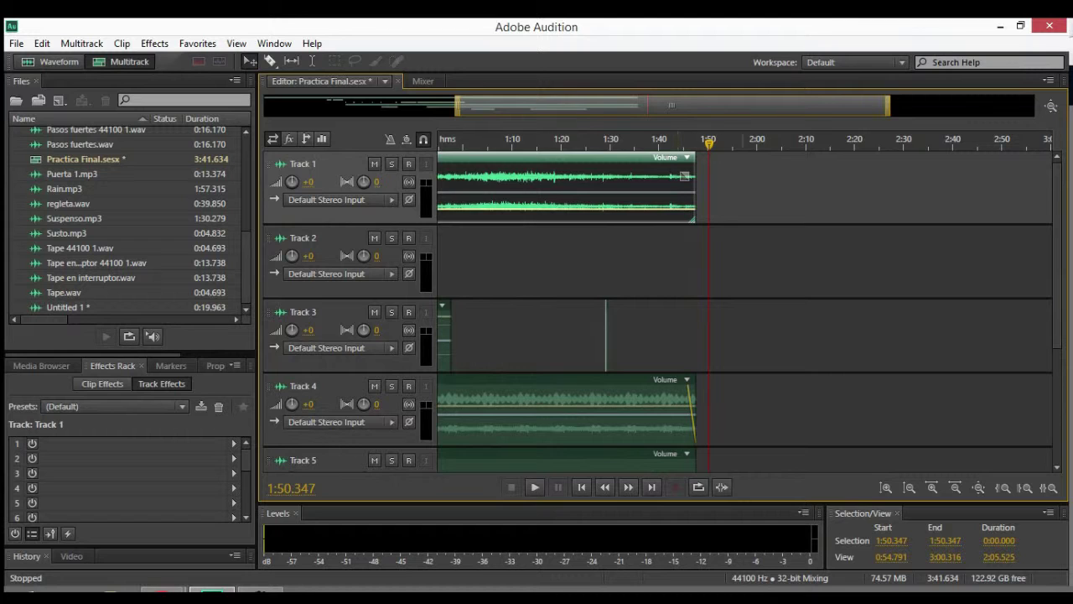
scroll(663, 310, down, 3)
scroll(662, 310, up, 3)
drag(710, 144, 696, 144)
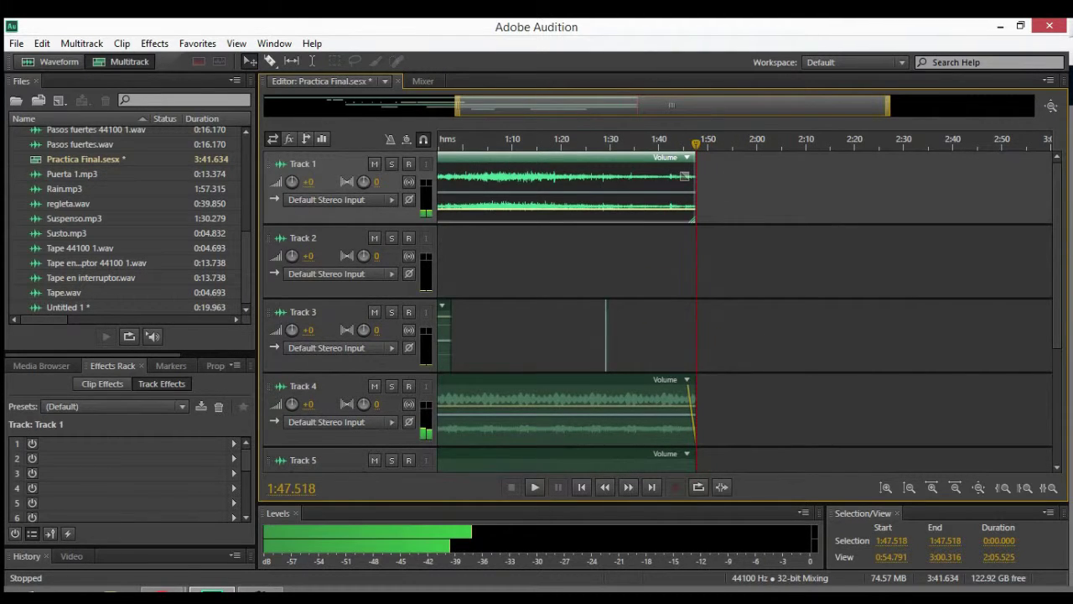
drag(696, 143, 694, 142)
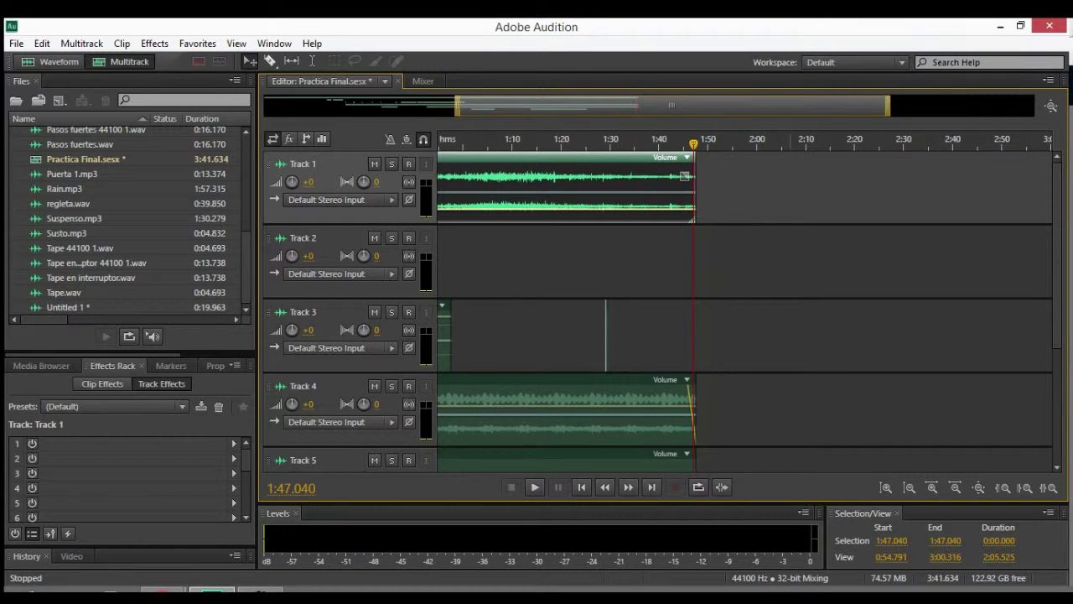
Step: Start a multitrack mixdown export of the entire session, keeping MP3 Audio as the format
drag(594, 106, 404, 106)
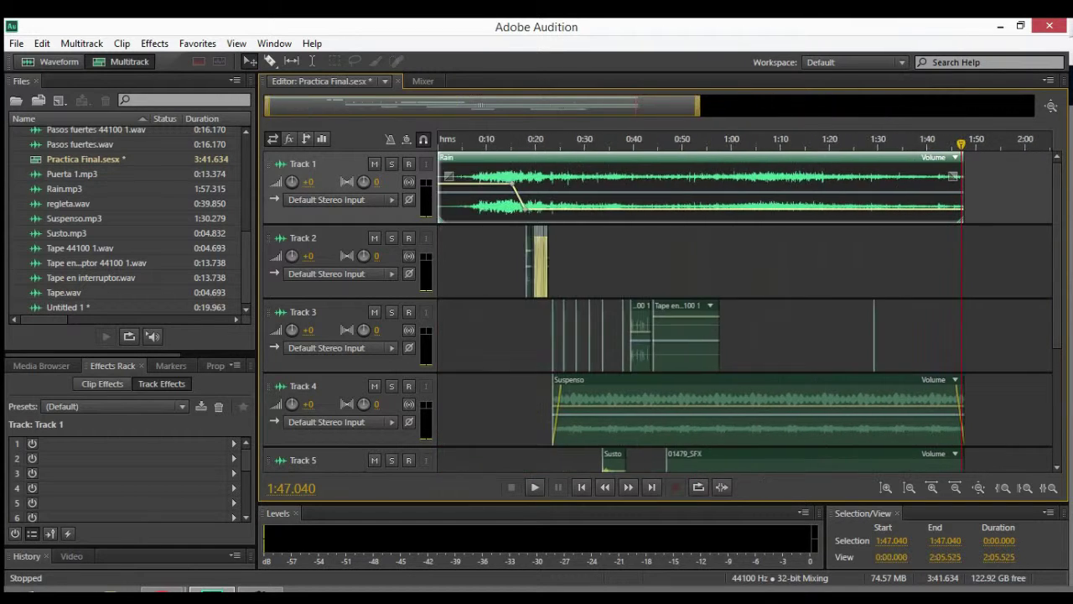
click(15, 43)
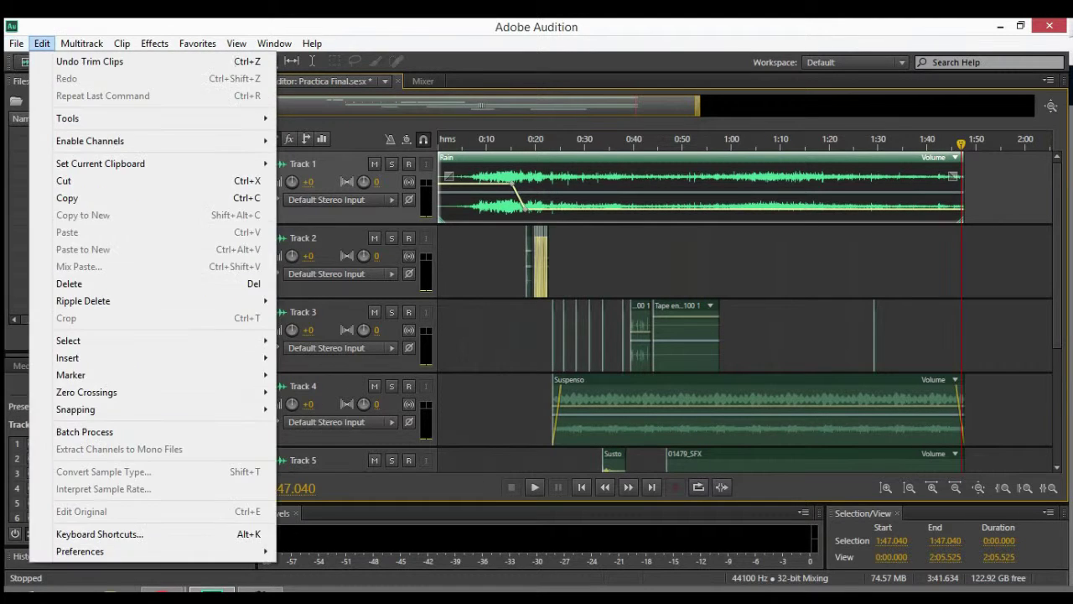
mouse_move(84, 341)
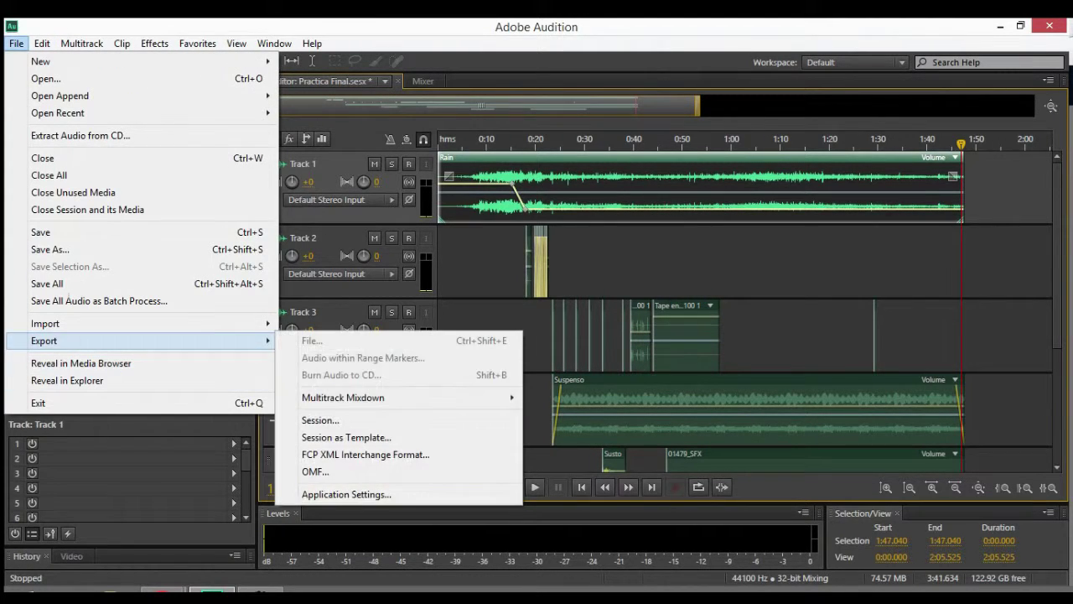
mouse_move(494, 397)
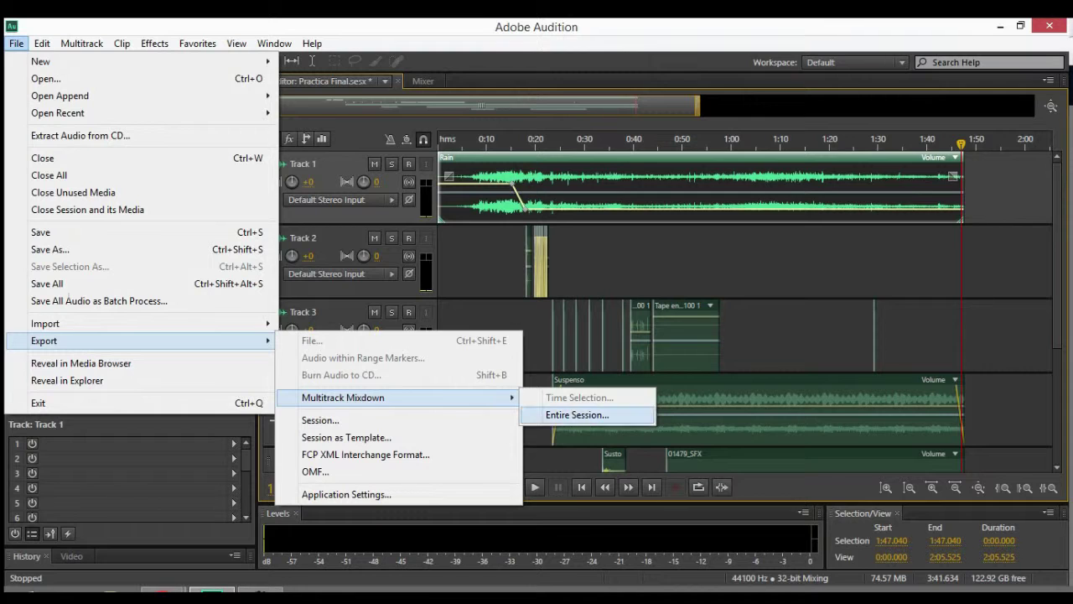
click(578, 414)
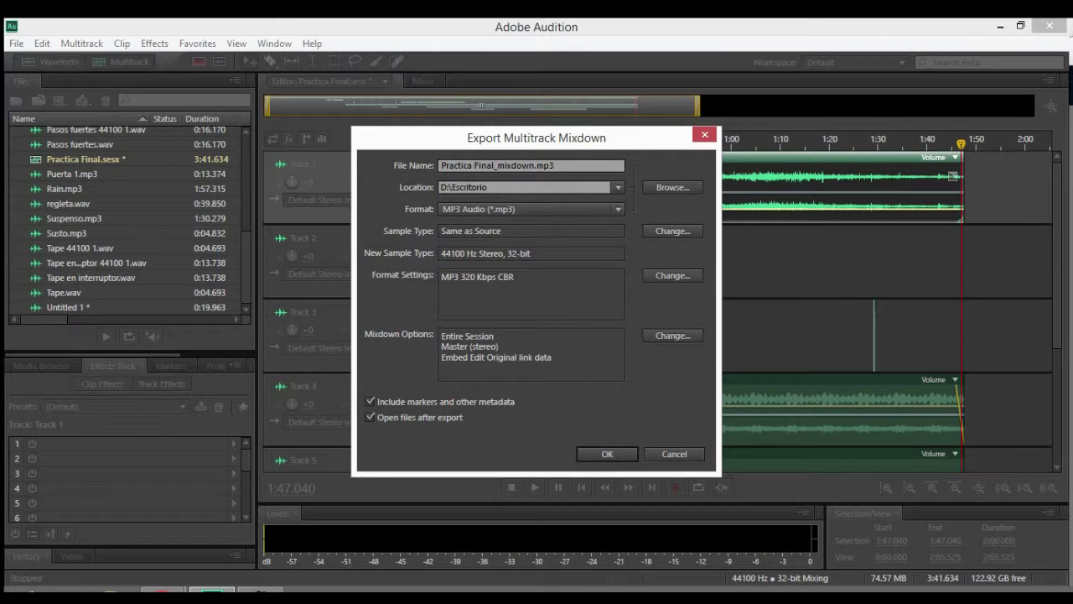
click(618, 209)
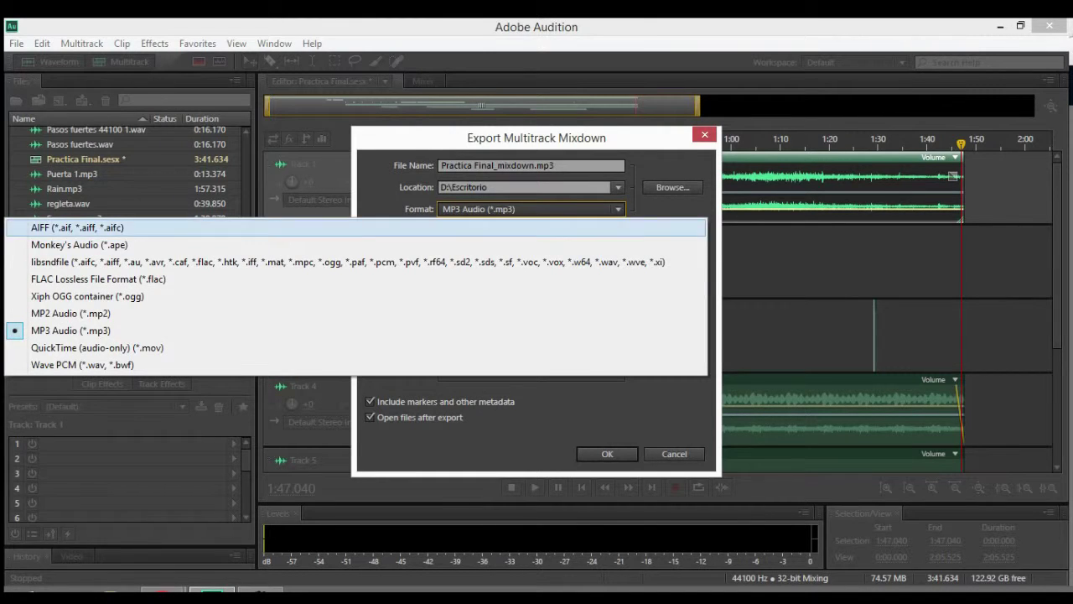
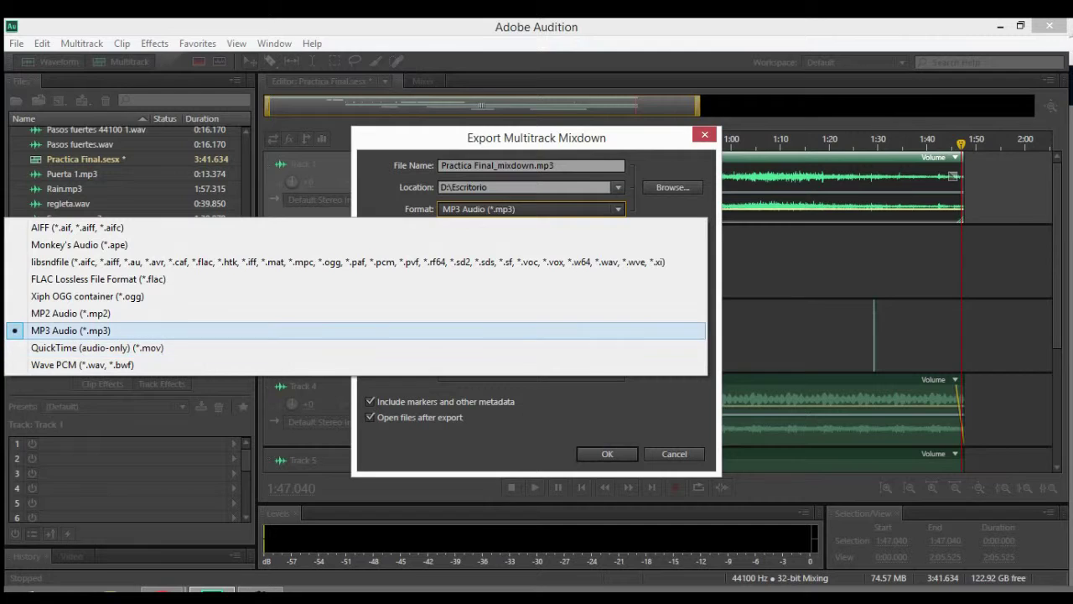
key(Return)
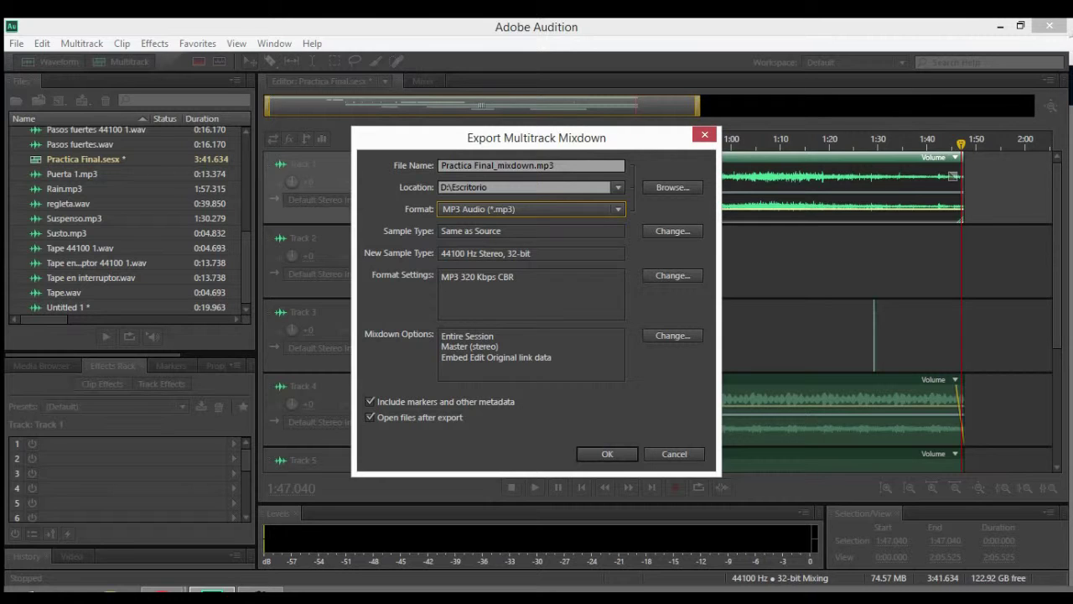
Step: Keep the MP3 settings at a constant 320 Kbps (44100 Hz) and export Practica Final_mixdown.mp3 to D:\Escritorio
click(672, 275)
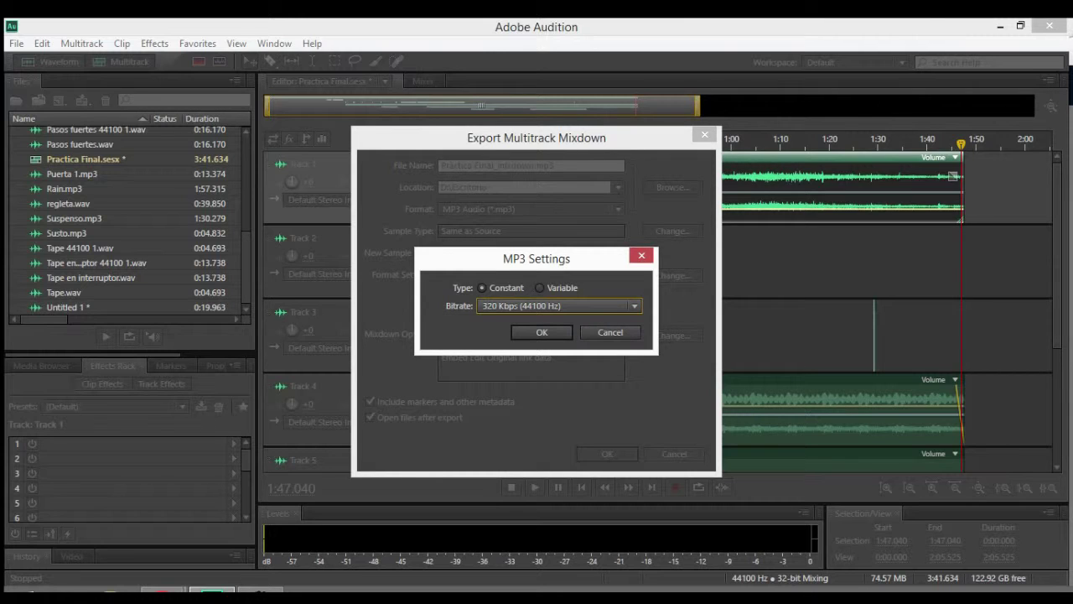
click(559, 305)
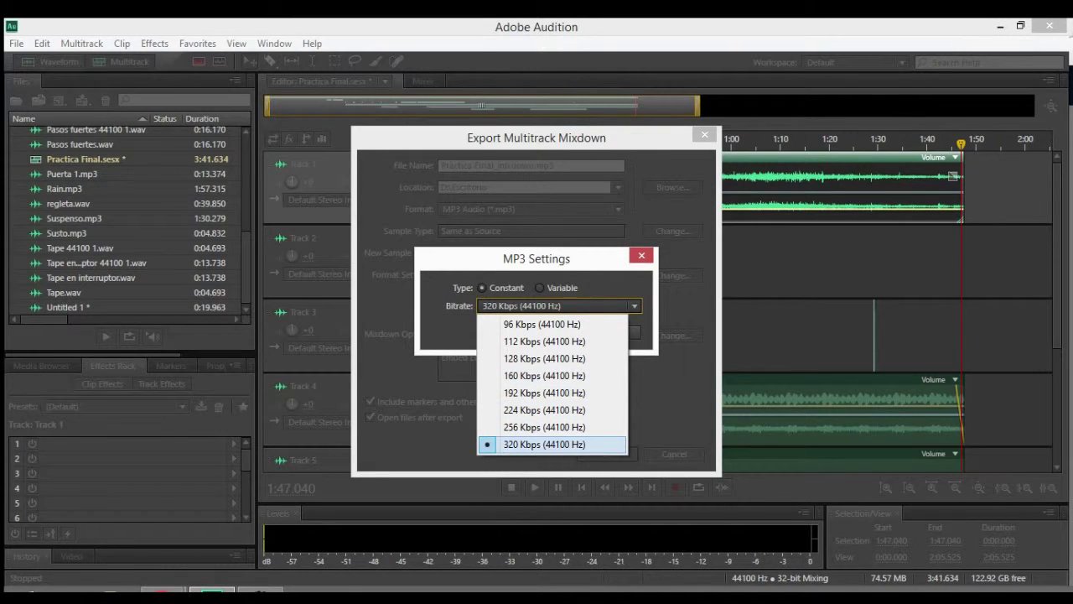
click(544, 444)
click(559, 306)
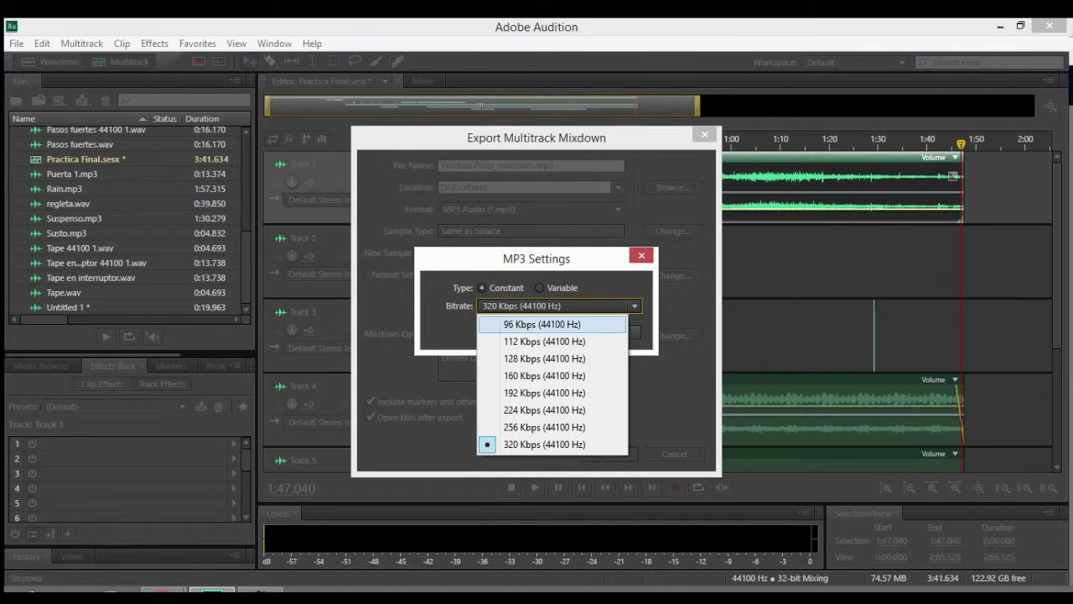
click(559, 306)
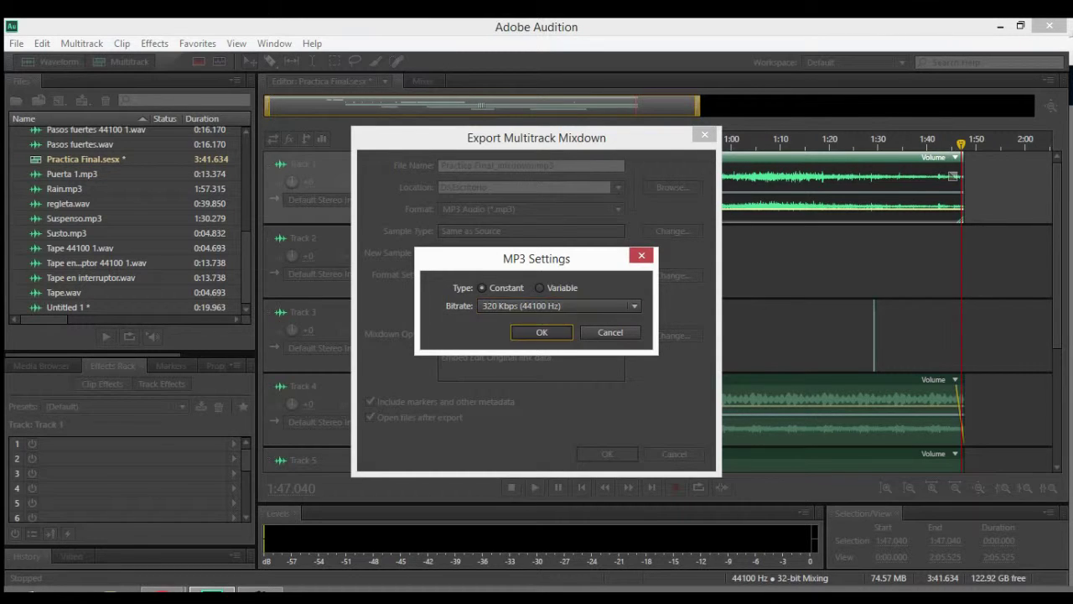
key(Return)
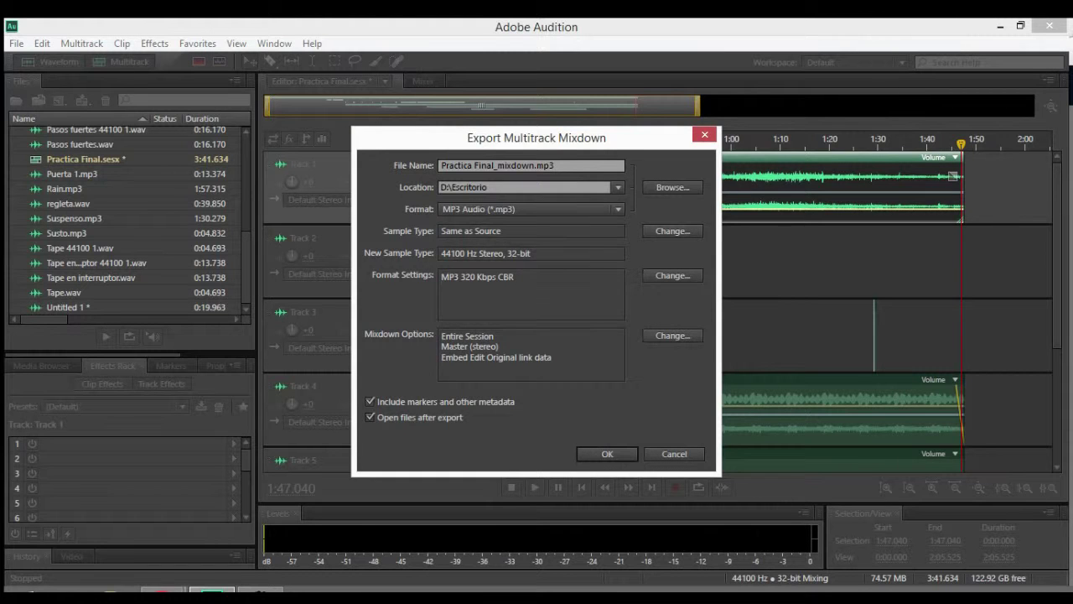
key(Return)
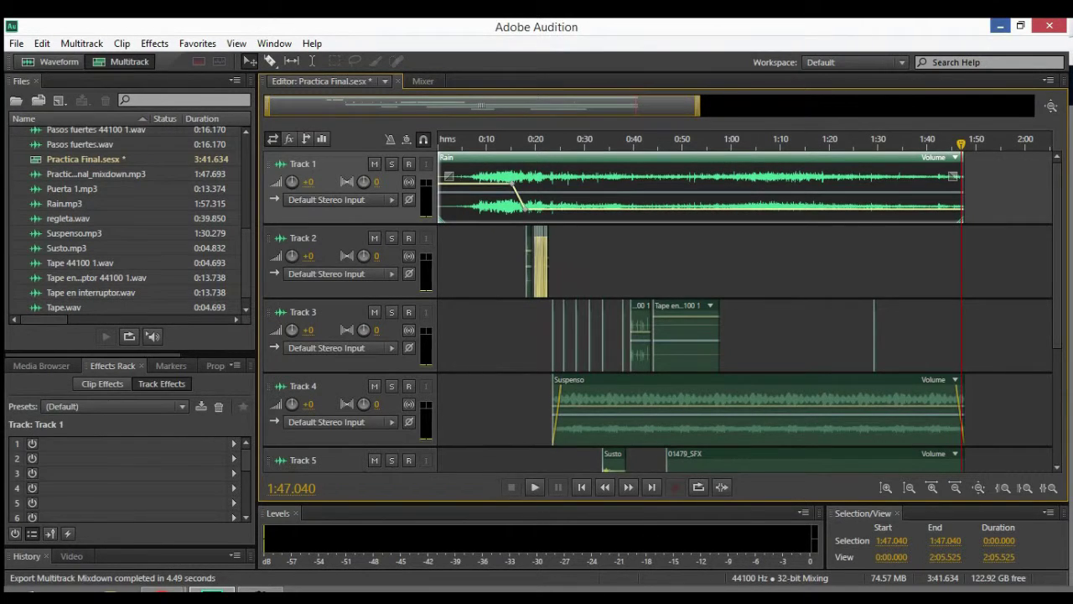
Step: Switch to the Windows desktop and move the Practica Final_mixdown file to the empty area below the PDP file
click(1001, 26)
click(1000, 26)
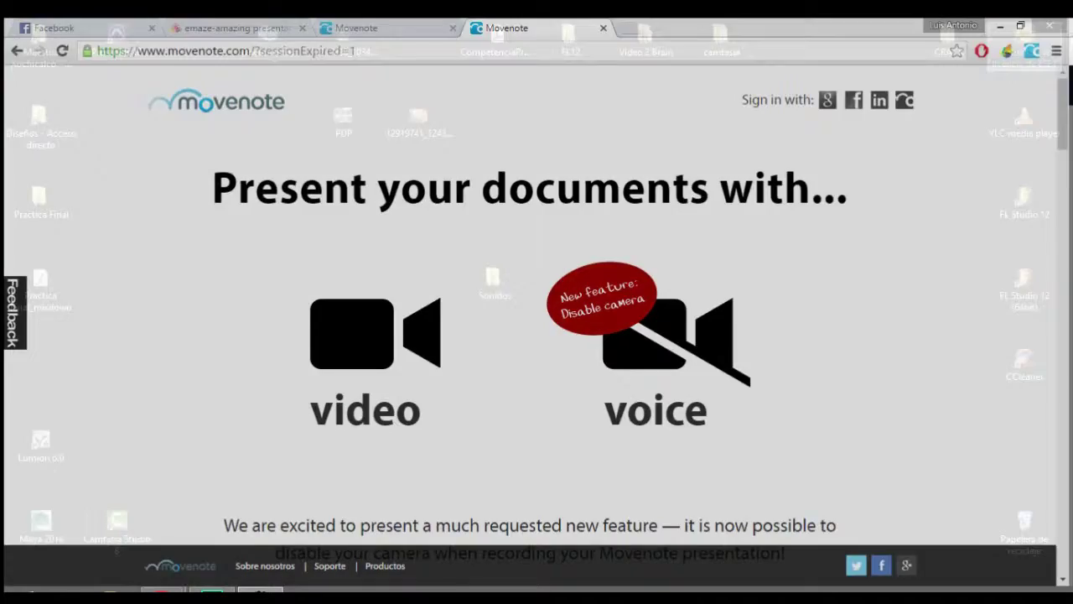
drag(40, 282, 344, 366)
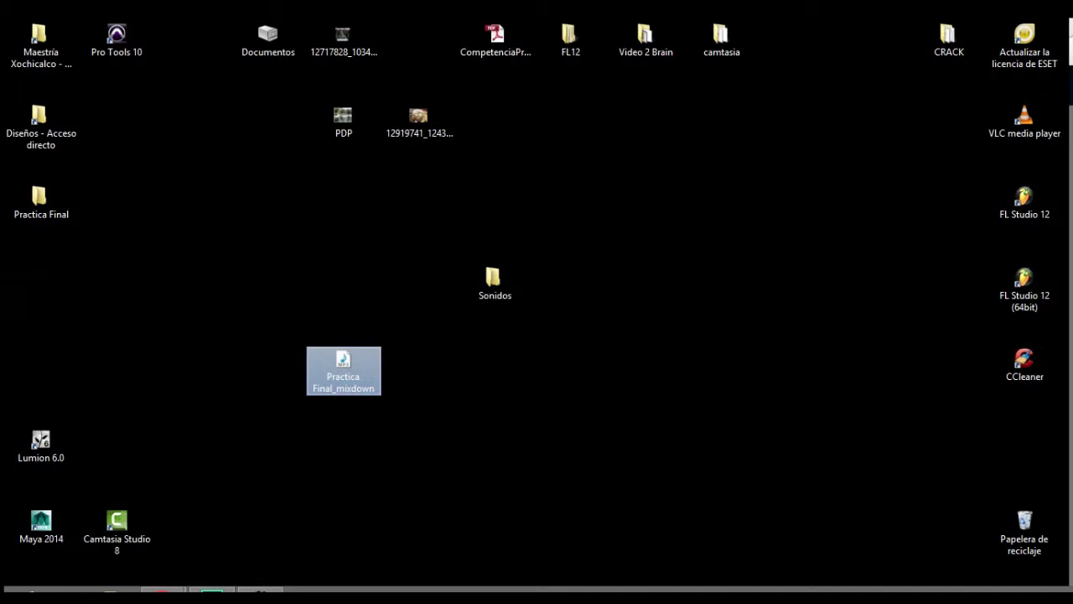
Step: Play Practica Final_mixdown in the media player with its window maximized, then stop playback and close the player
double_click(344, 368)
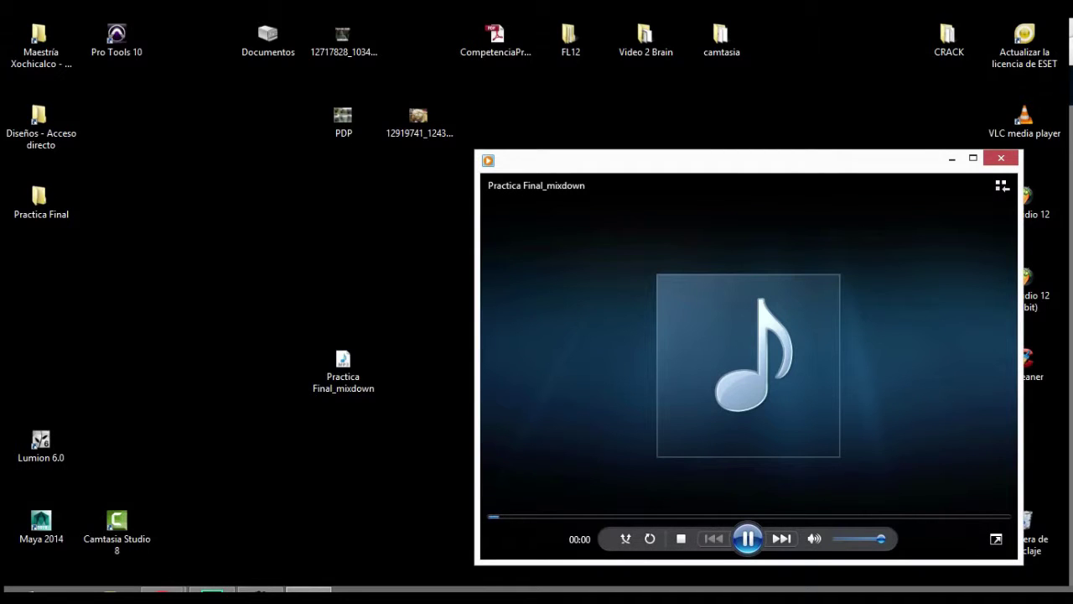
double_click(746, 365)
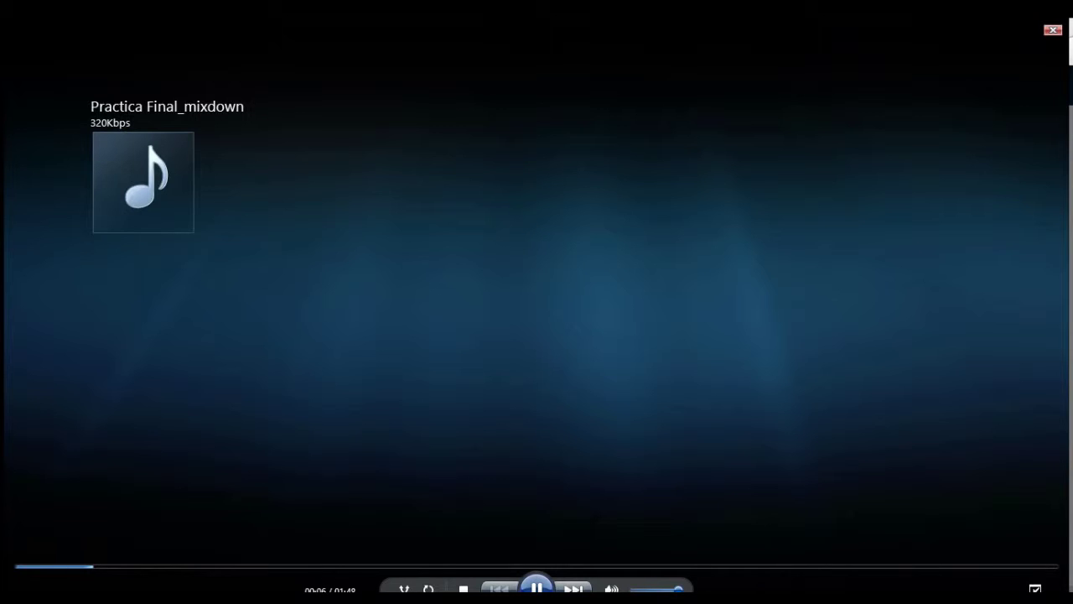
key(Escape)
click(987, 592)
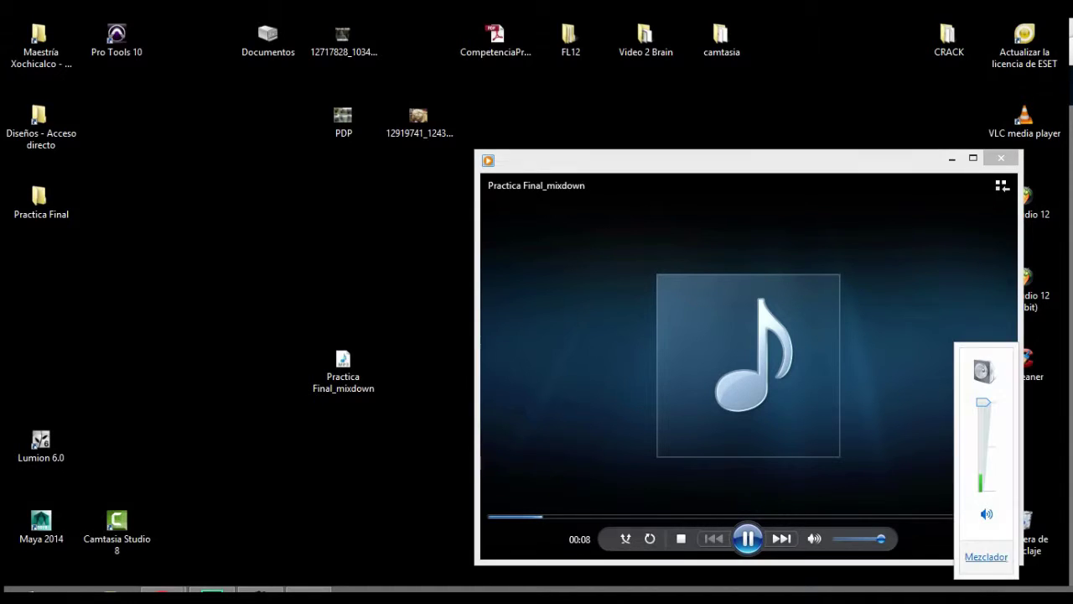
drag(738, 159, 530, 19)
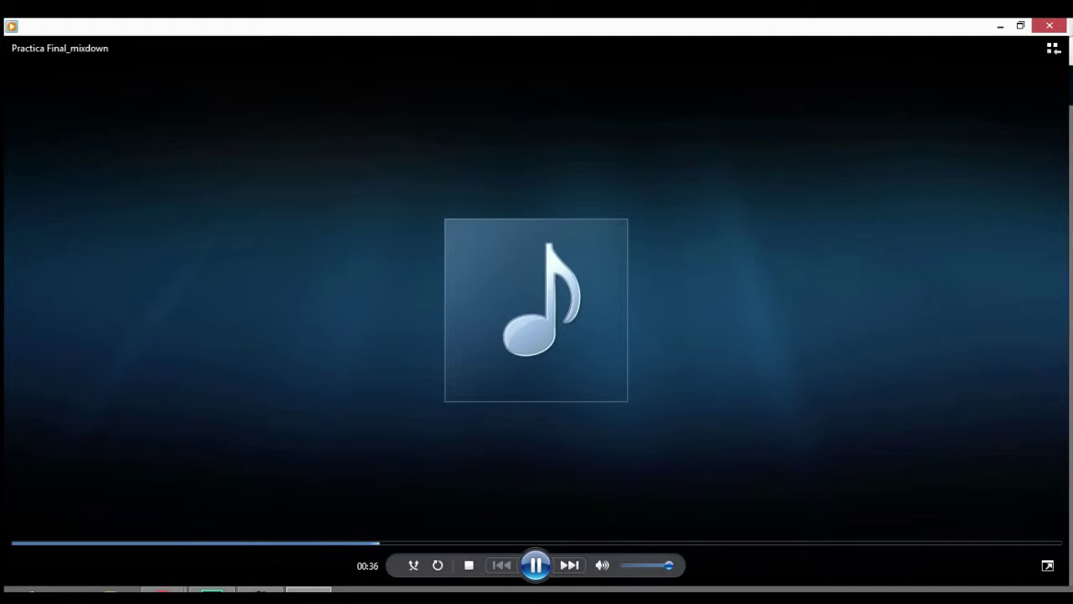
click(469, 565)
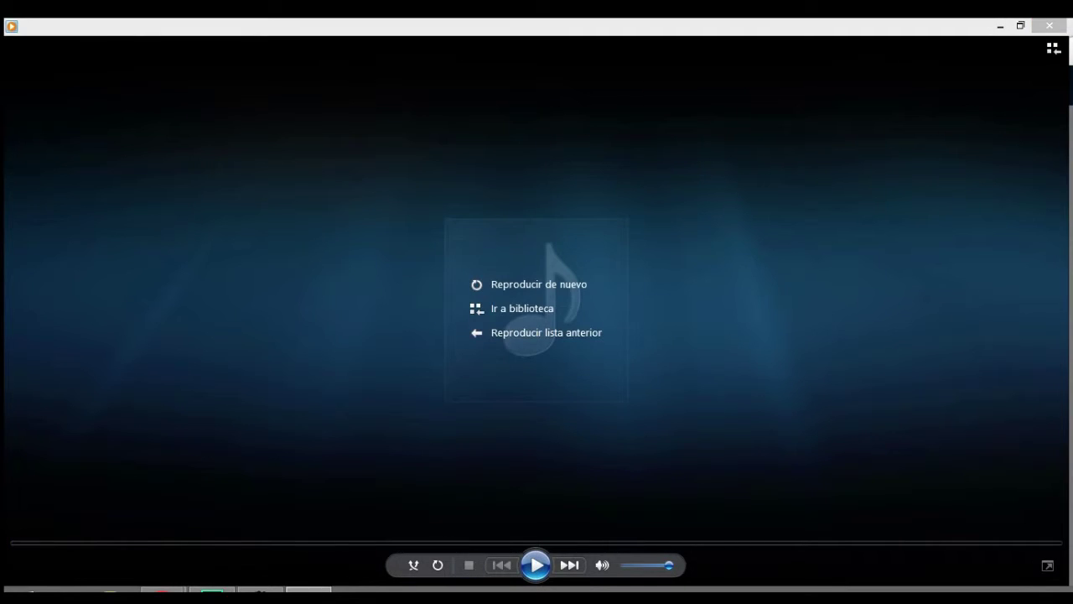
click(1049, 25)
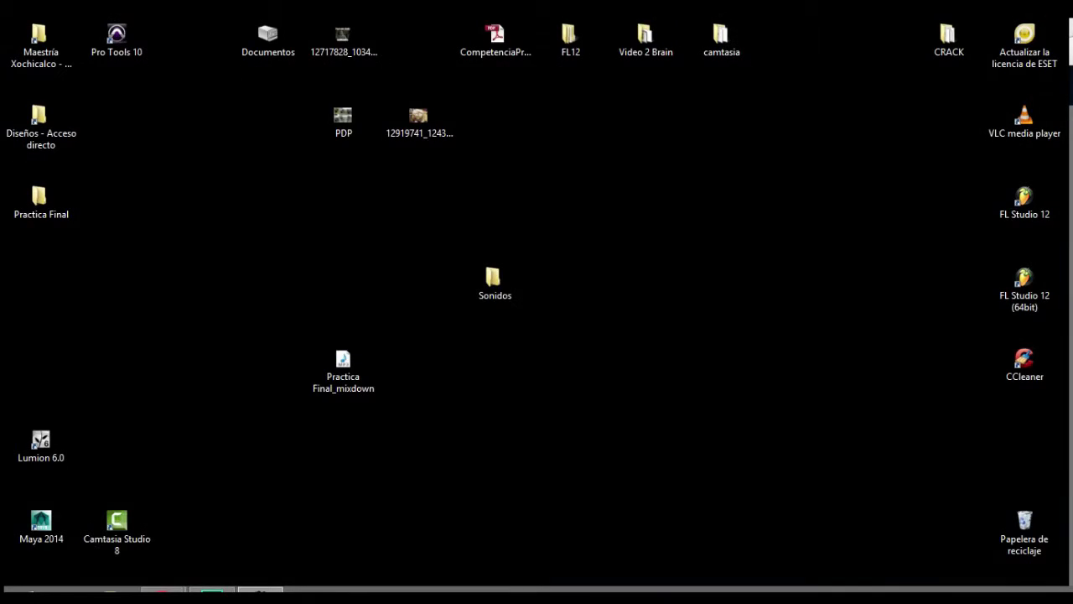
Step: Switch back to Adobe Audition and review the arrangement on all tracks, up to the empty stretch at the end of the session
click(211, 591)
scroll(662, 311, down, 4)
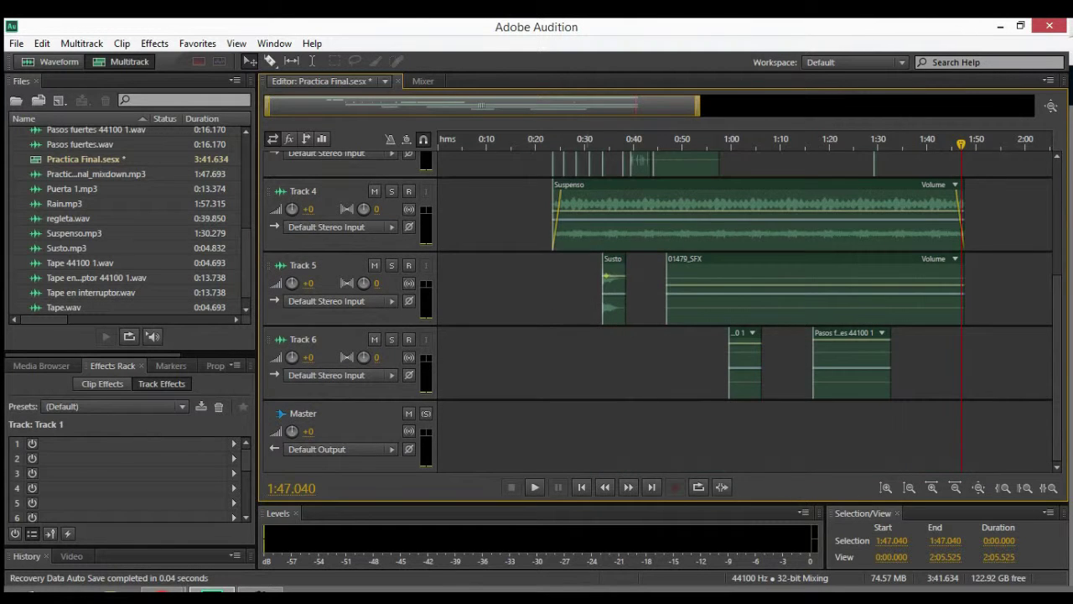
scroll(671, 319, up, 3)
scroll(671, 319, down, 3)
scroll(671, 318, up, 3)
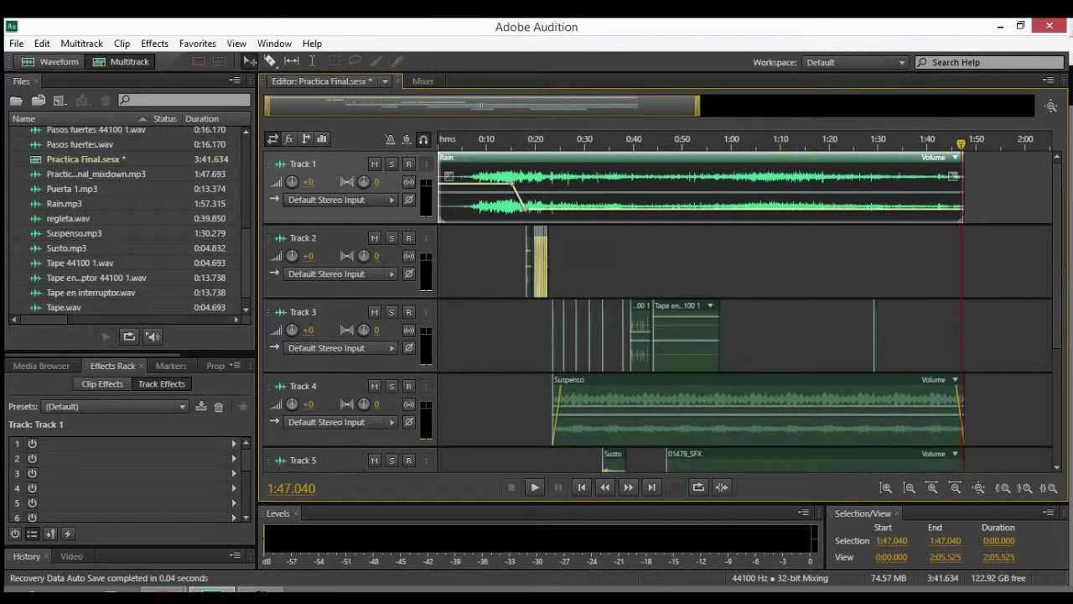
scroll(845, 310, down, 1)
scroll(846, 310, up, 1)
drag(616, 106, 678, 105)
scroll(663, 302, right, 8)
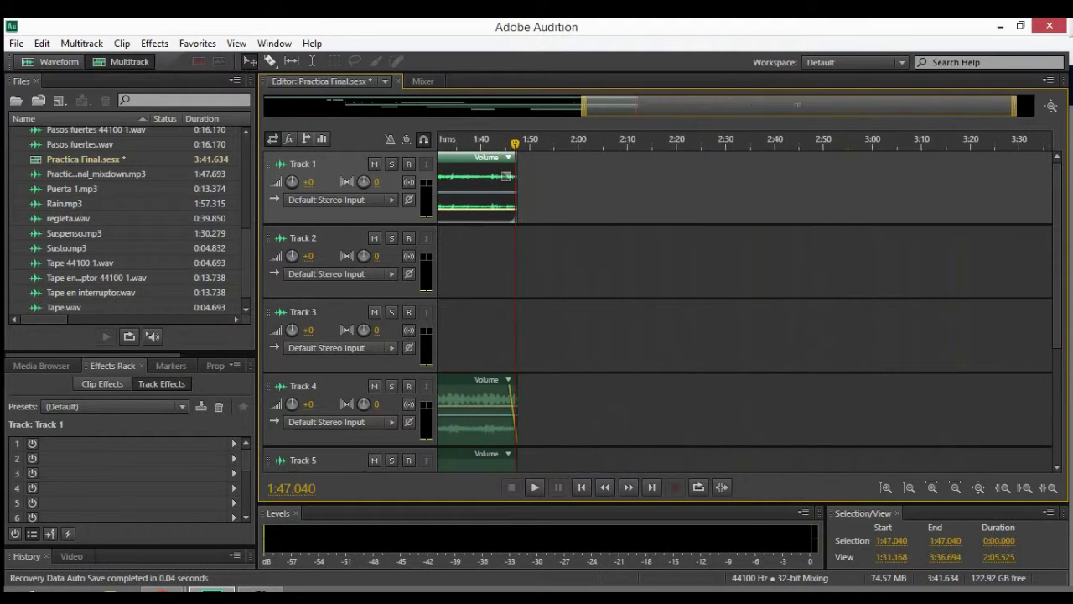
scroll(663, 302, right, 1)
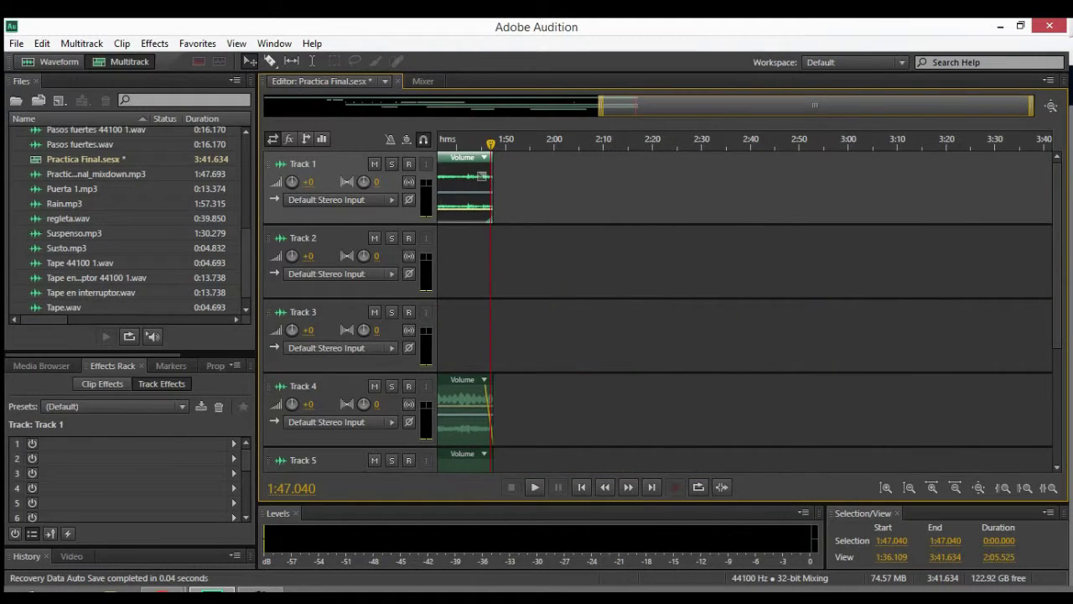
Step: Place the Untitled 1 recording as a clip on Track 2, starting at about 2:05
click(64, 204)
scroll(65, 204, down, 1)
click(68, 308)
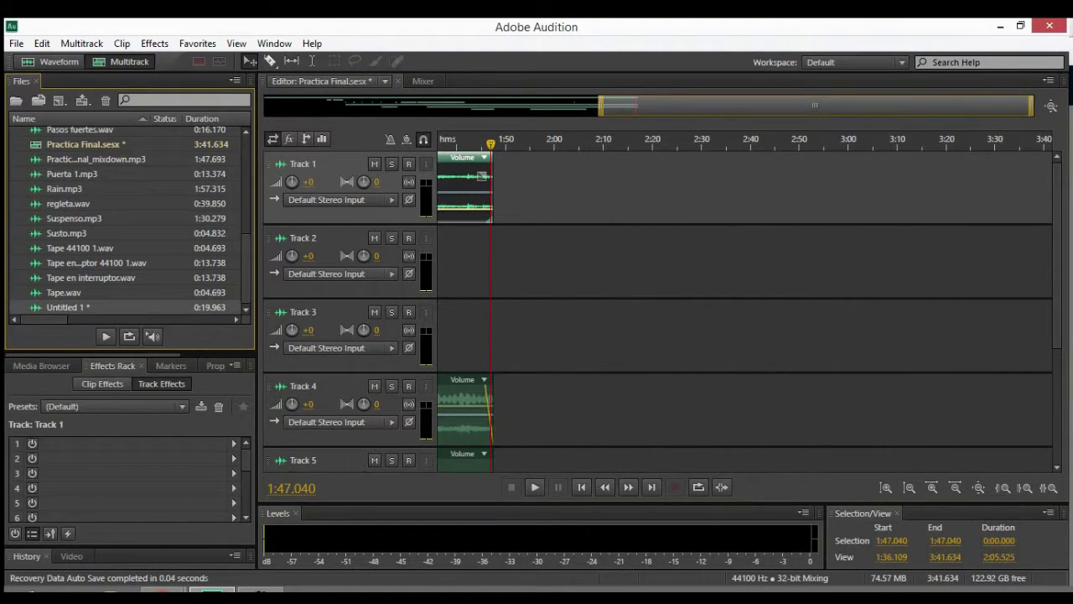
drag(67, 307, 580, 239)
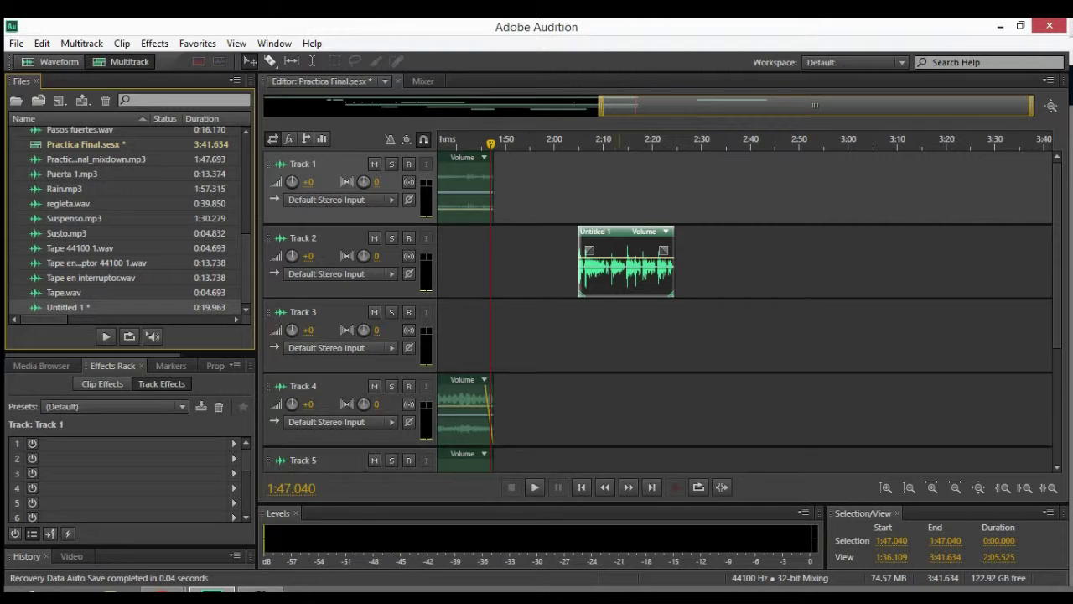
click(622, 262)
click(67, 306)
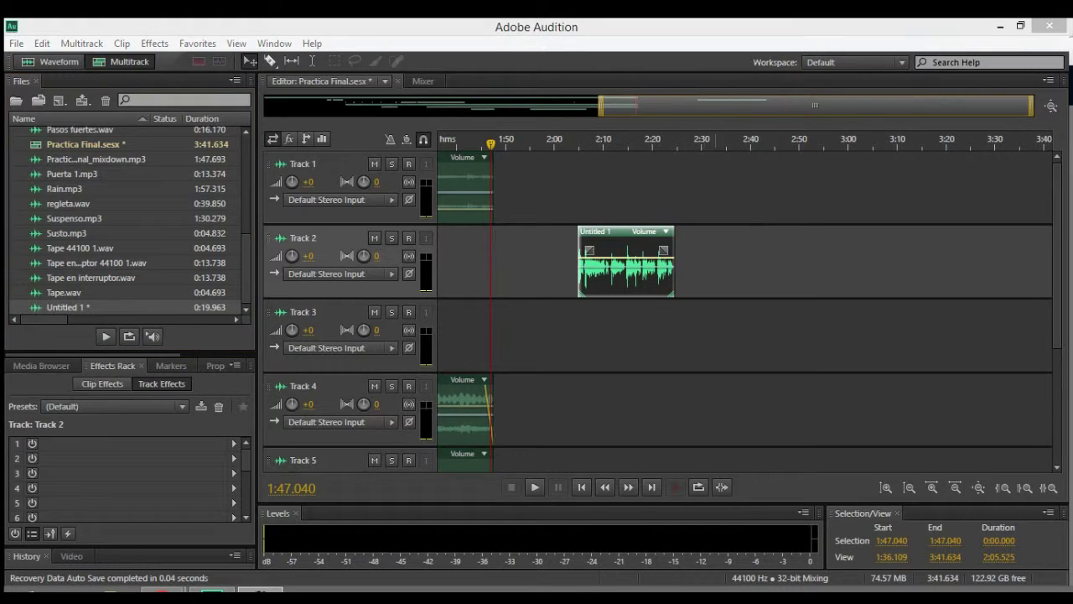
Step: Open the Untitled 1 clip from Track 2 in the waveform editor and play its beginning from 2:05
double_click(620, 276)
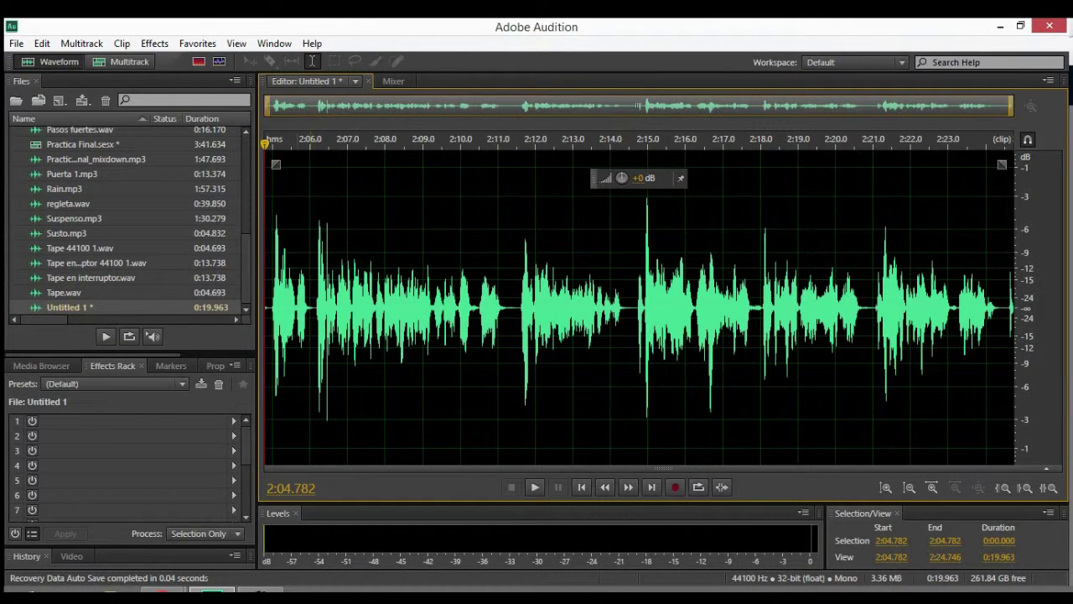
click(273, 307)
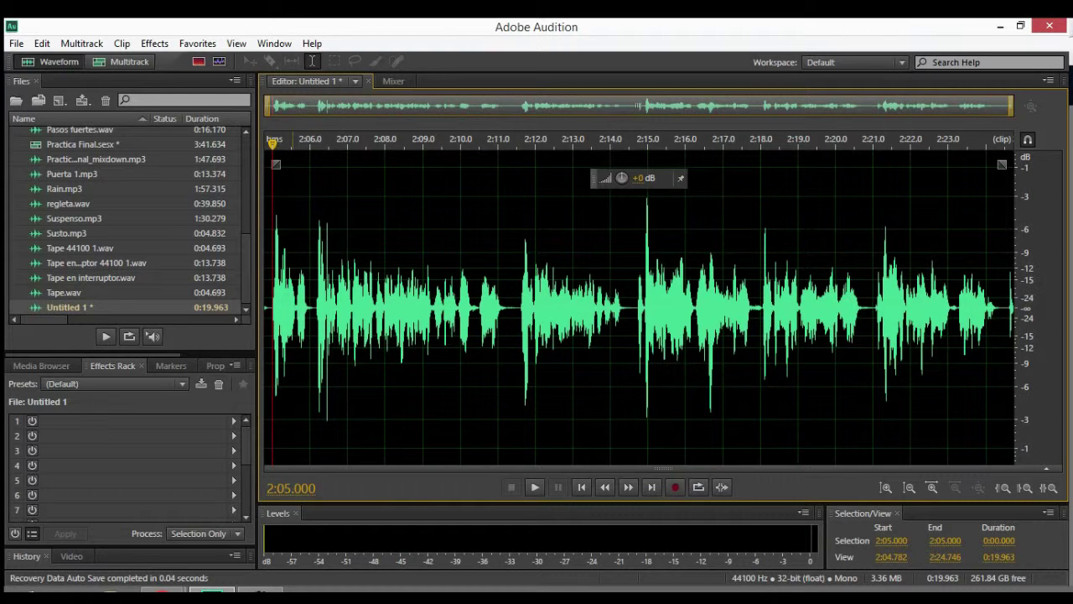
key(space)
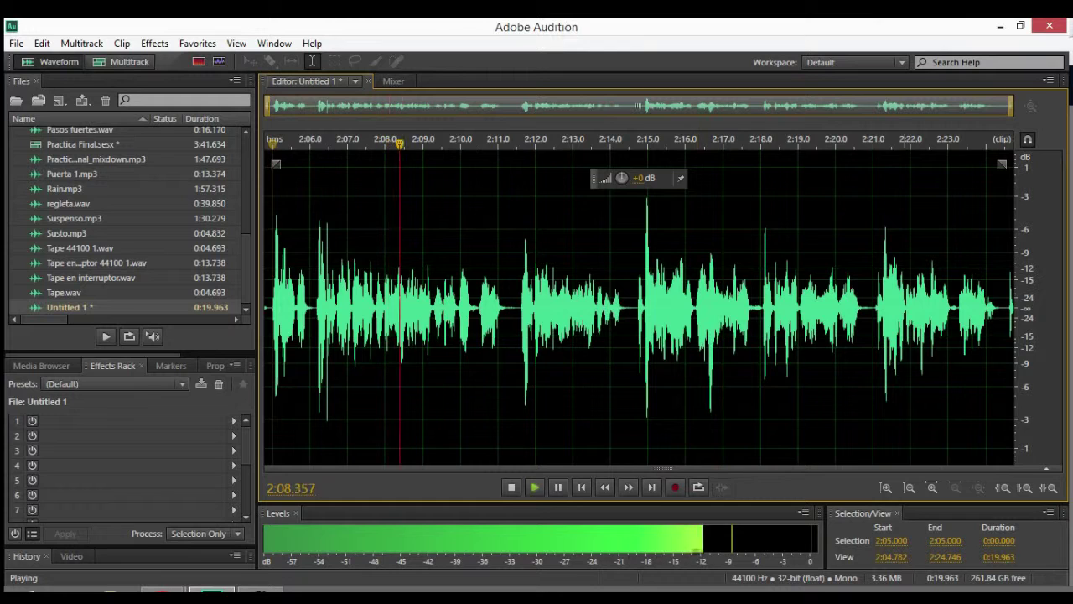
key(space)
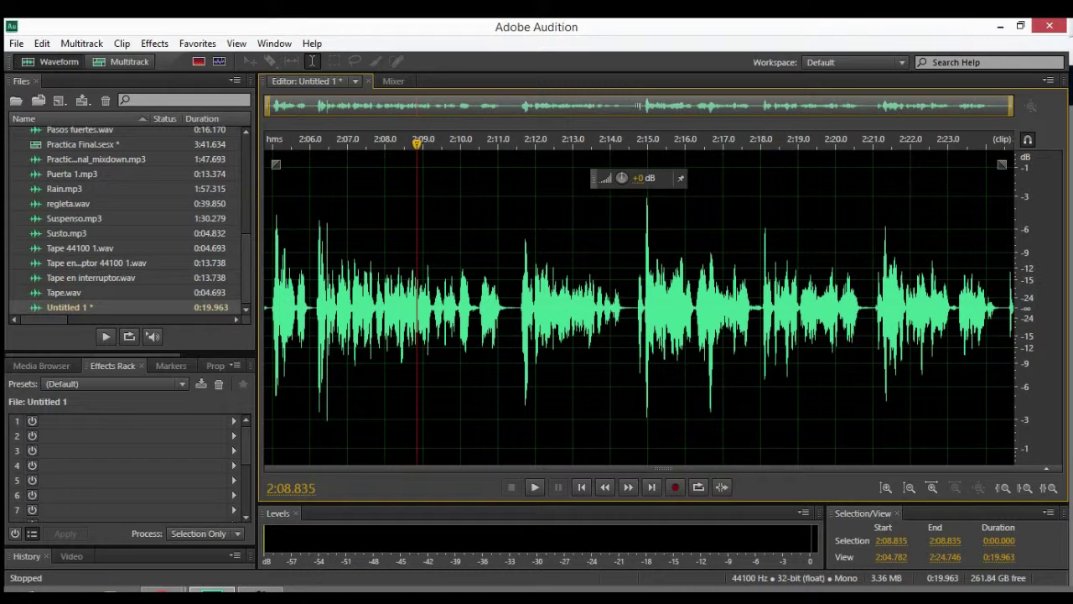
Step: Enlarge the Effects Rack and look over all its effect slots for Untitled 1
drag(130, 352, 130, 270)
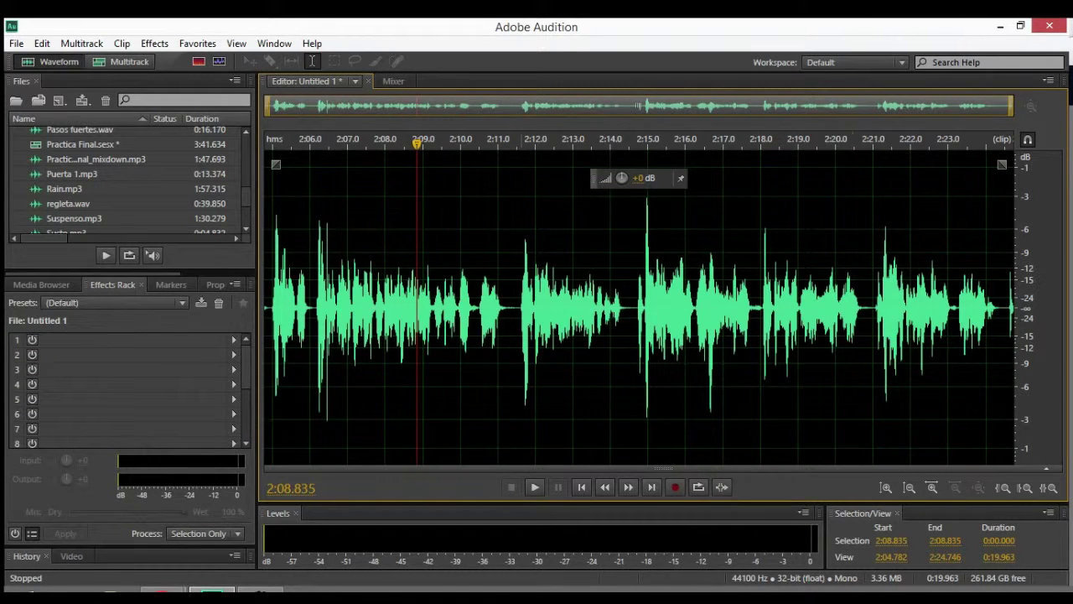
scroll(126, 390, down, 3)
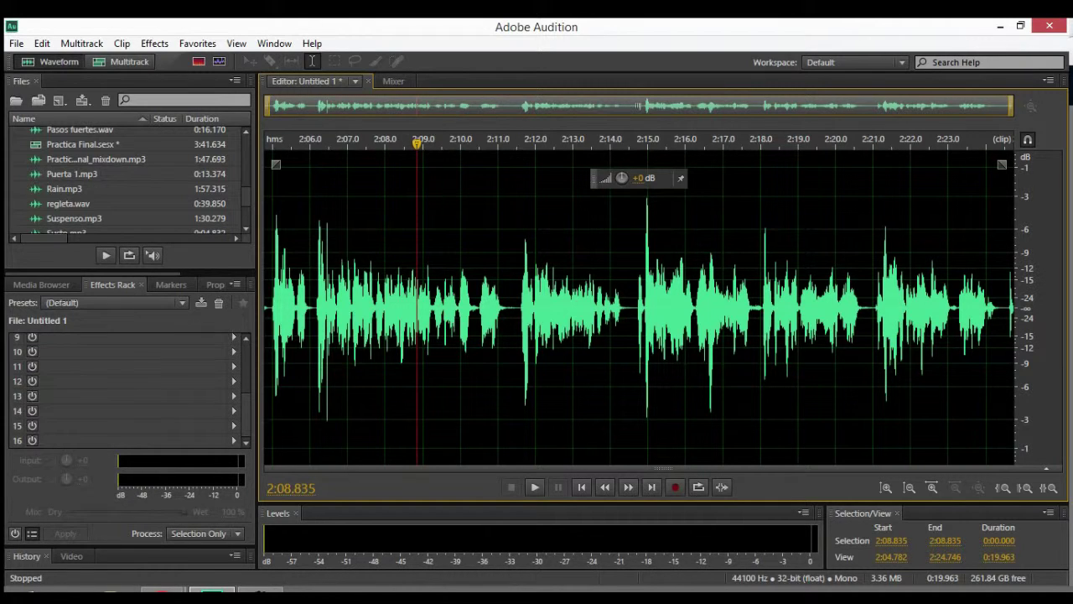
scroll(125, 390, up, 3)
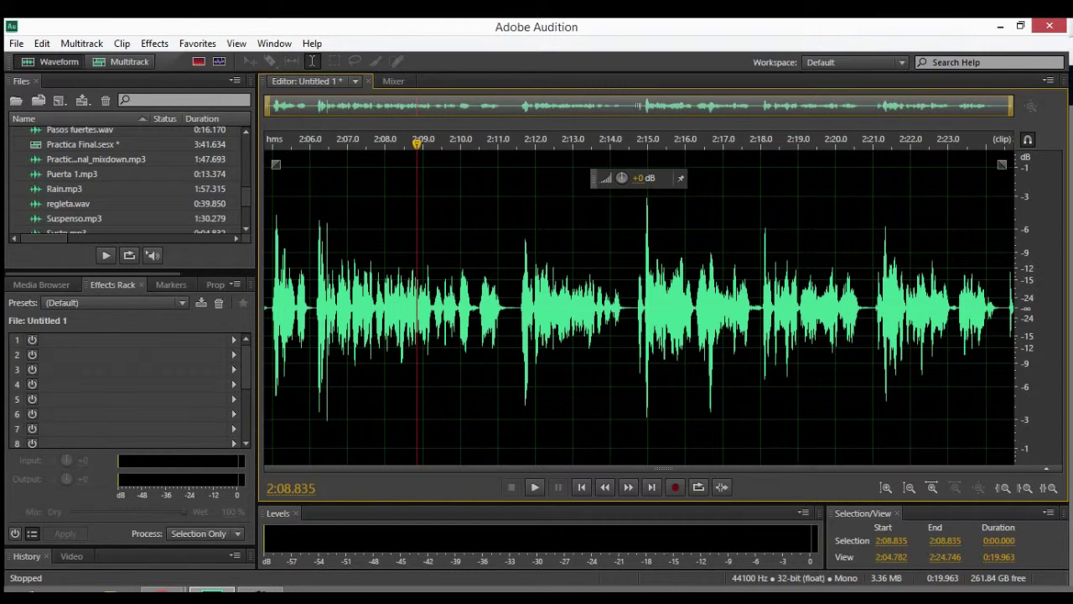
Step: Add a Multiband Compressor to slot 1 of the Effects Rack with the Raise Vocals preset
click(234, 339)
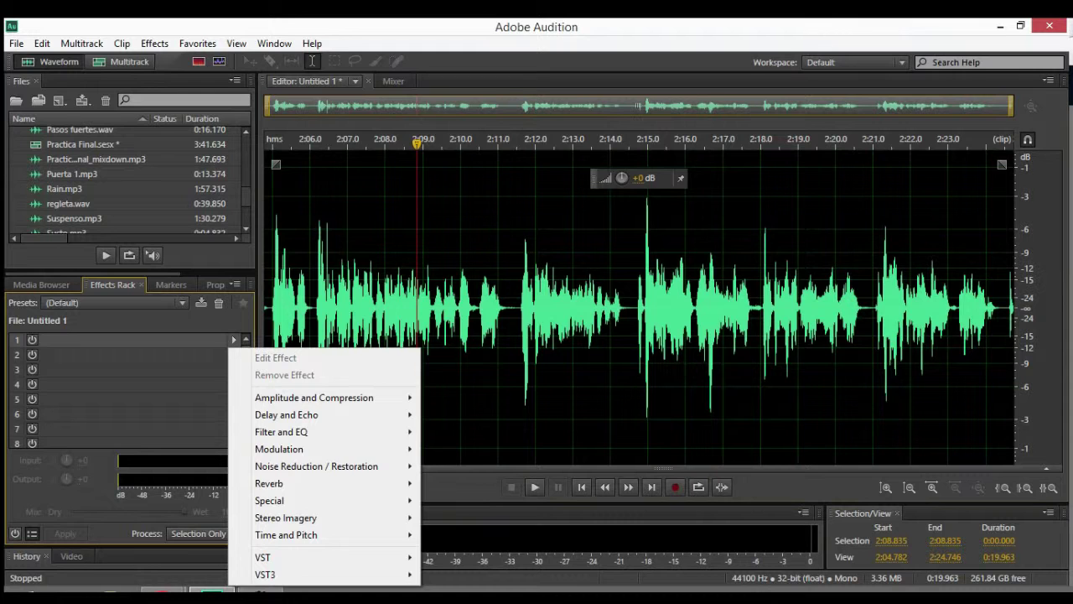
mouse_move(315, 397)
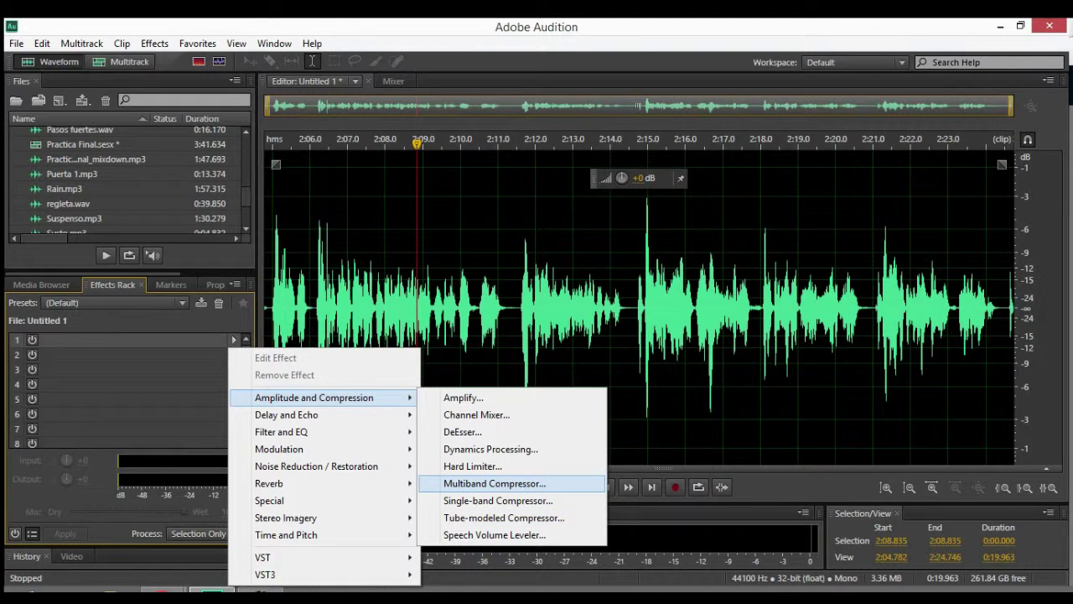
click(494, 483)
click(427, 98)
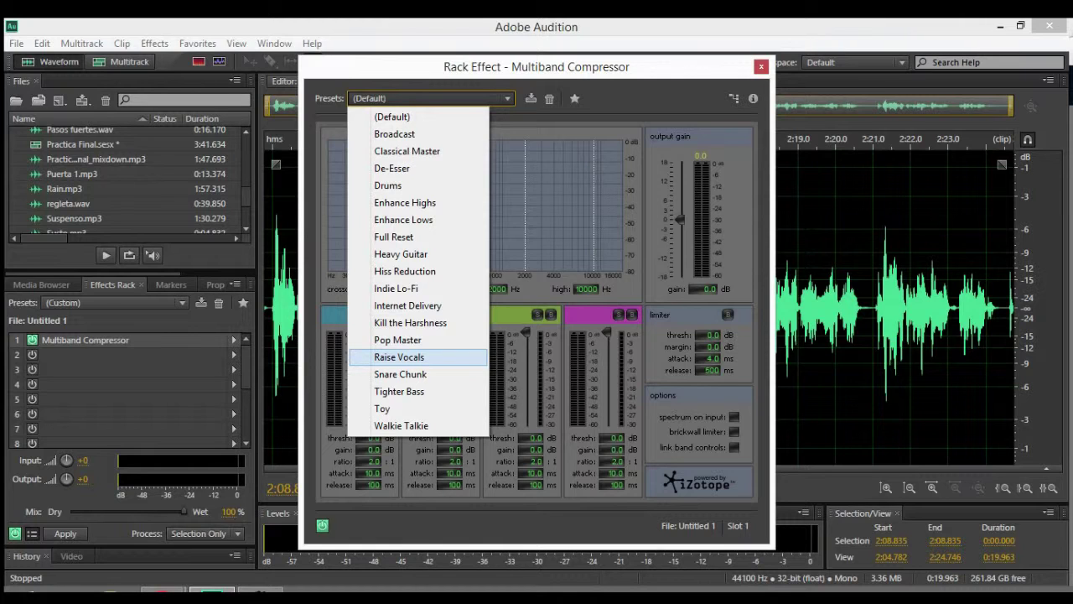
click(399, 356)
drag(537, 66, 582, 74)
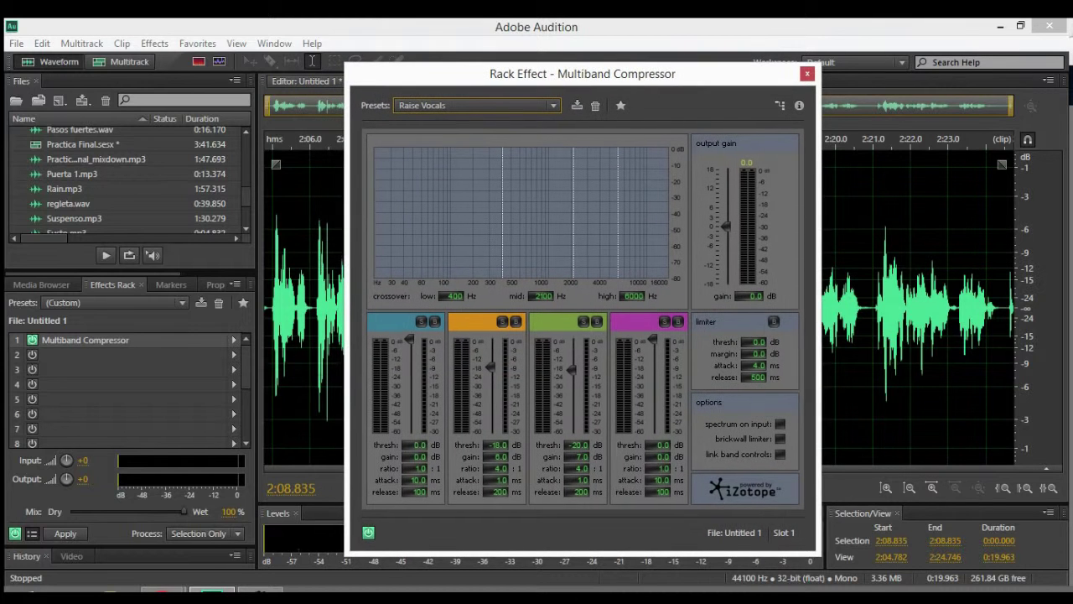
Step: Play the recording from 2:05 with the compressor switched off and on for comparison, and lower its output gain to about -6 dB
click(367, 532)
click(272, 306)
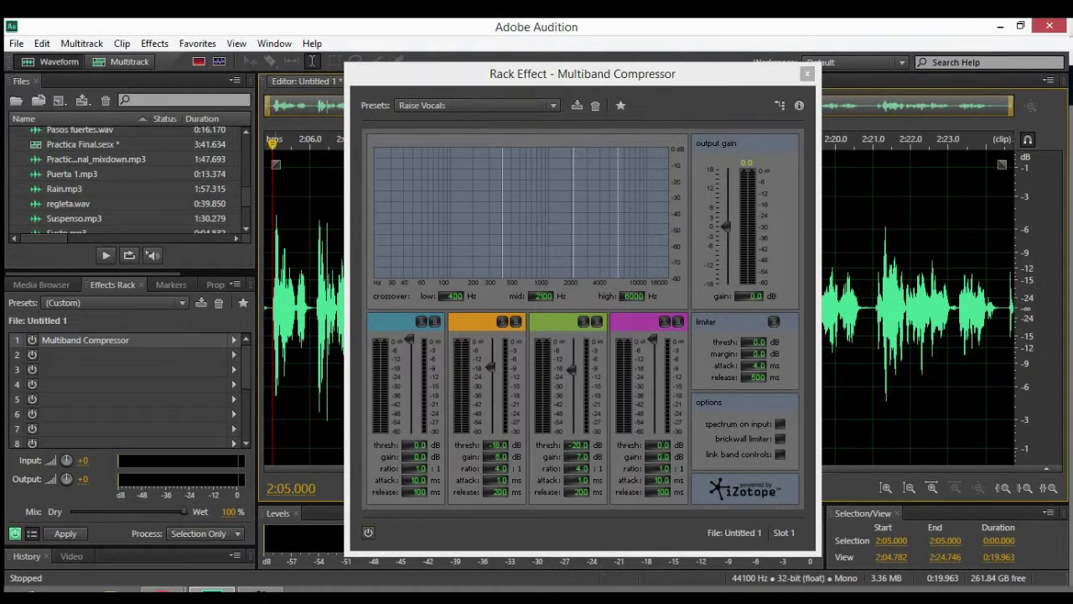
key(space)
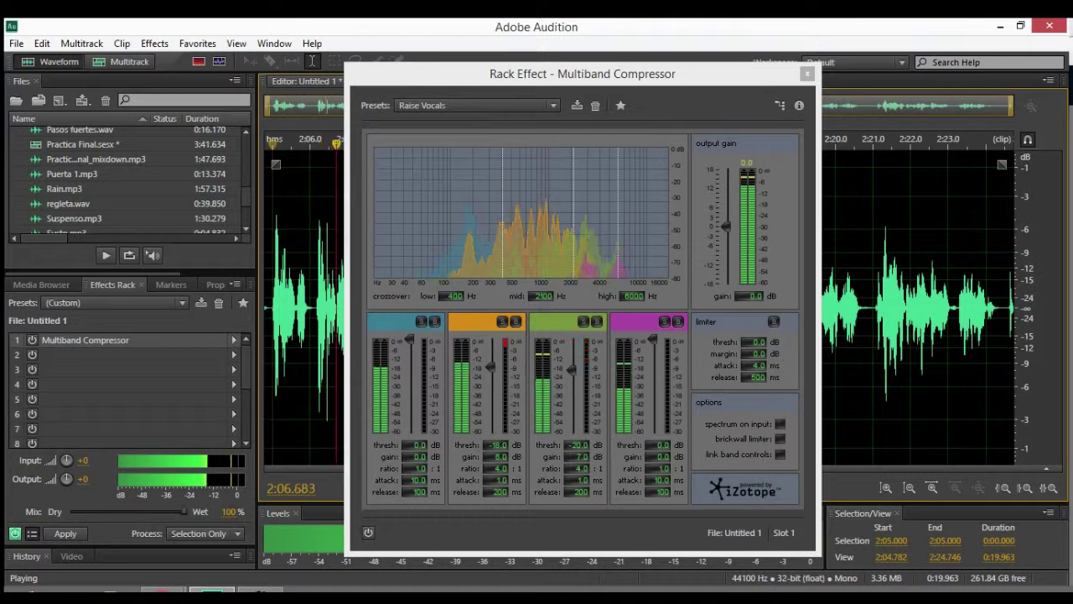
click(368, 532)
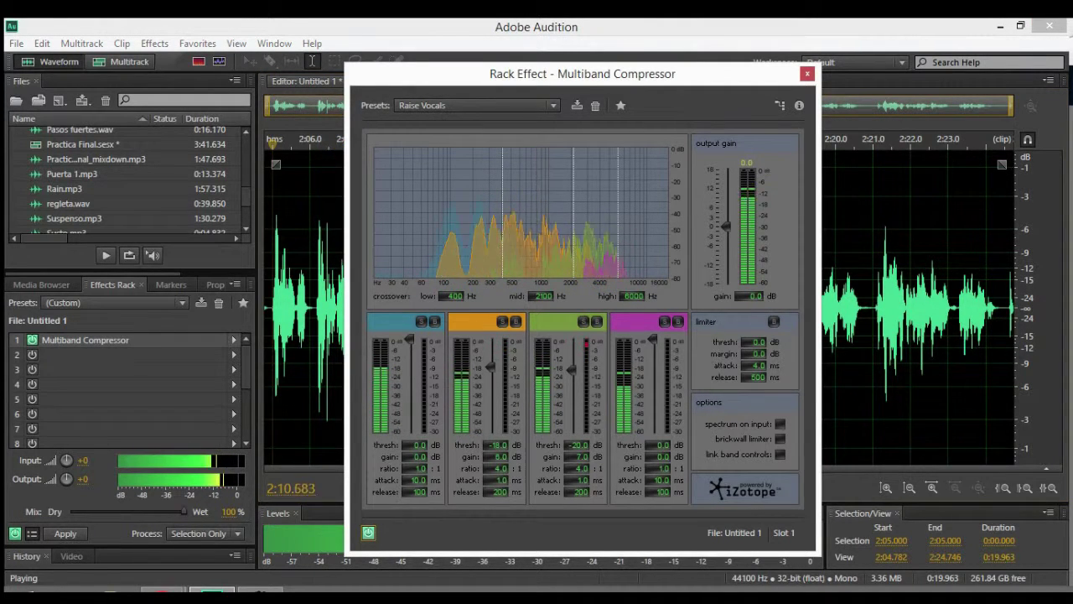
click(368, 533)
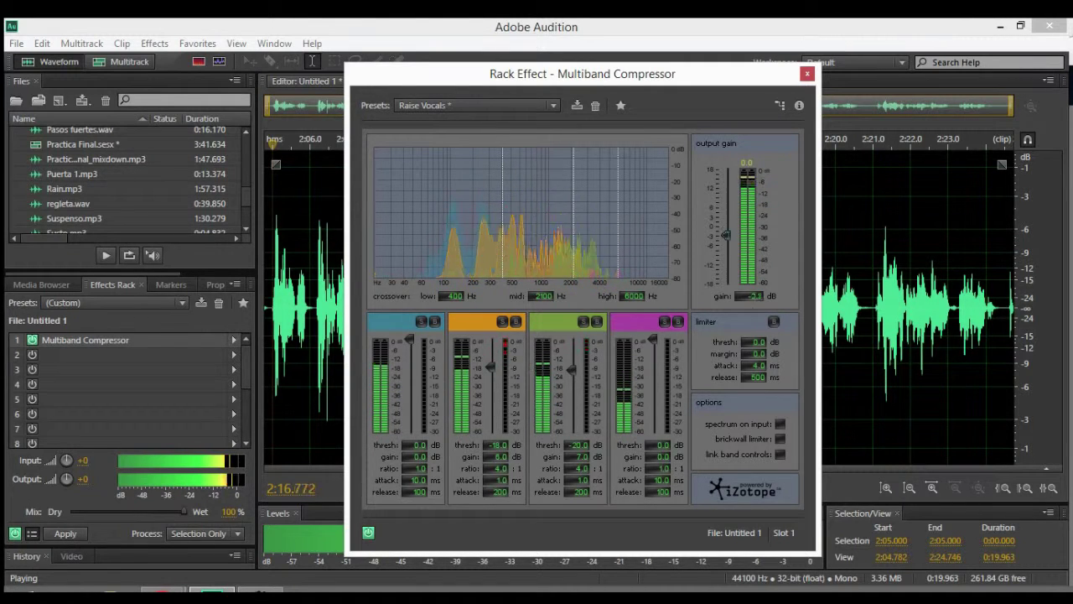
drag(726, 266, 726, 245)
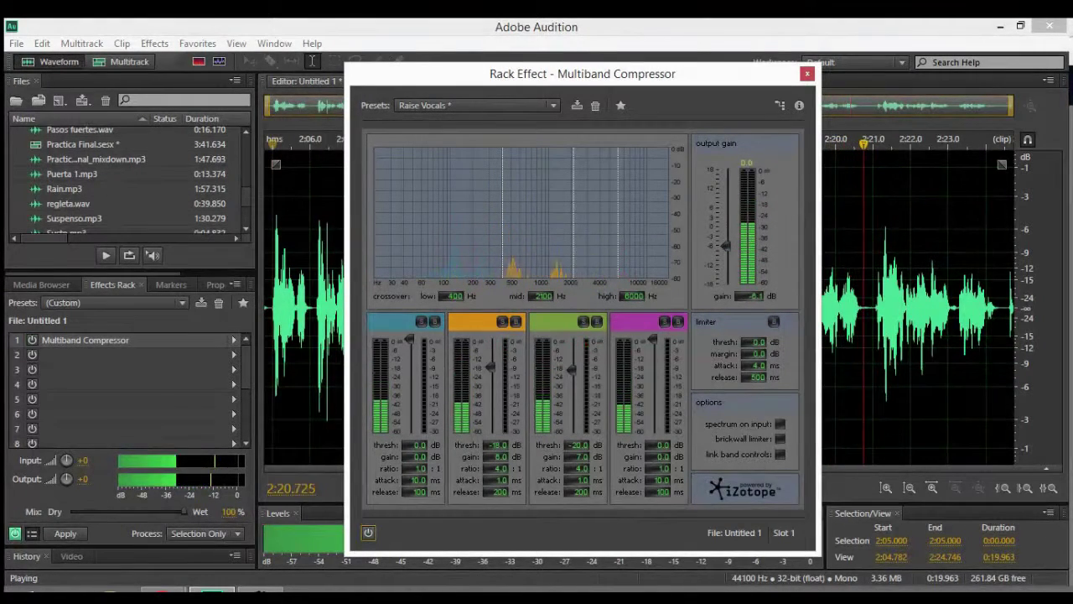
Step: Try the Full Reset preset of the Multiband Compressor and replay the recording from 2:05
click(476, 105)
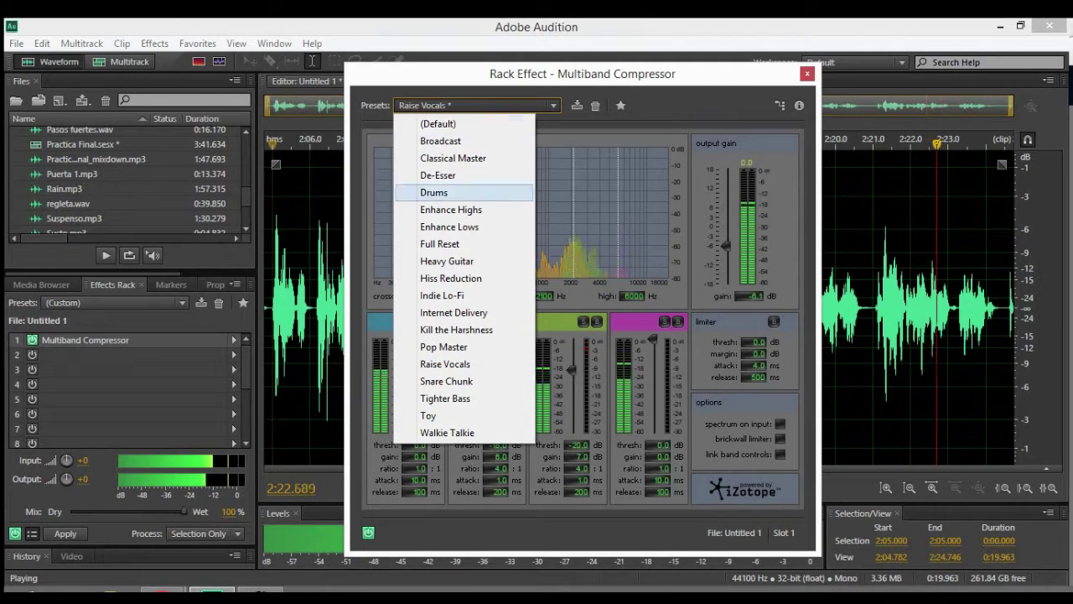
click(449, 244)
click(474, 105)
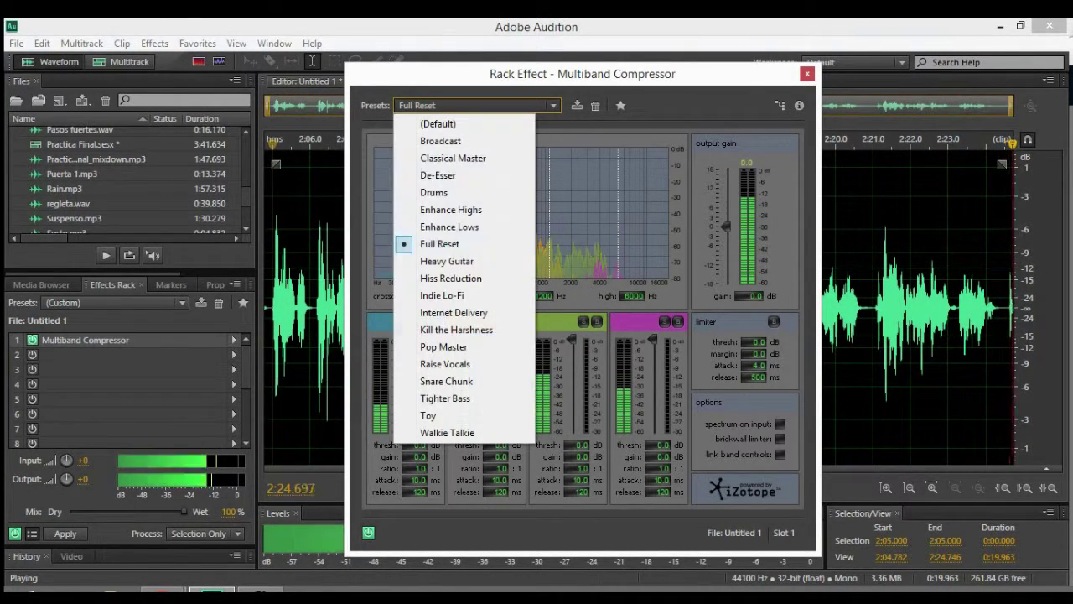
click(272, 307)
key(space)
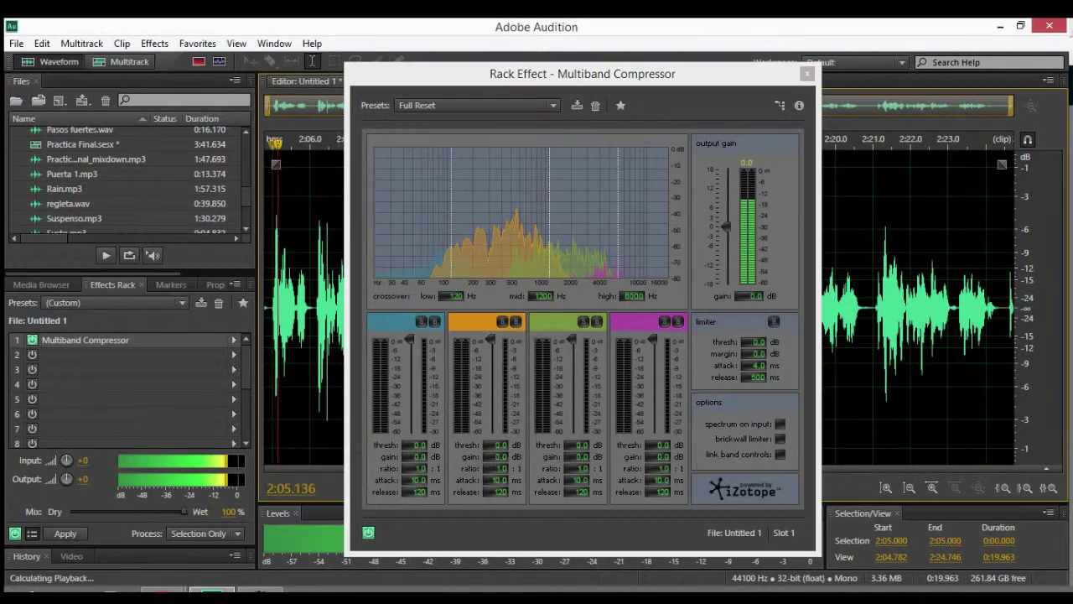
Step: Try the Pop Master, Toy and Walkie Talkie presets of the Multiband Compressor during playback
click(475, 105)
click(443, 346)
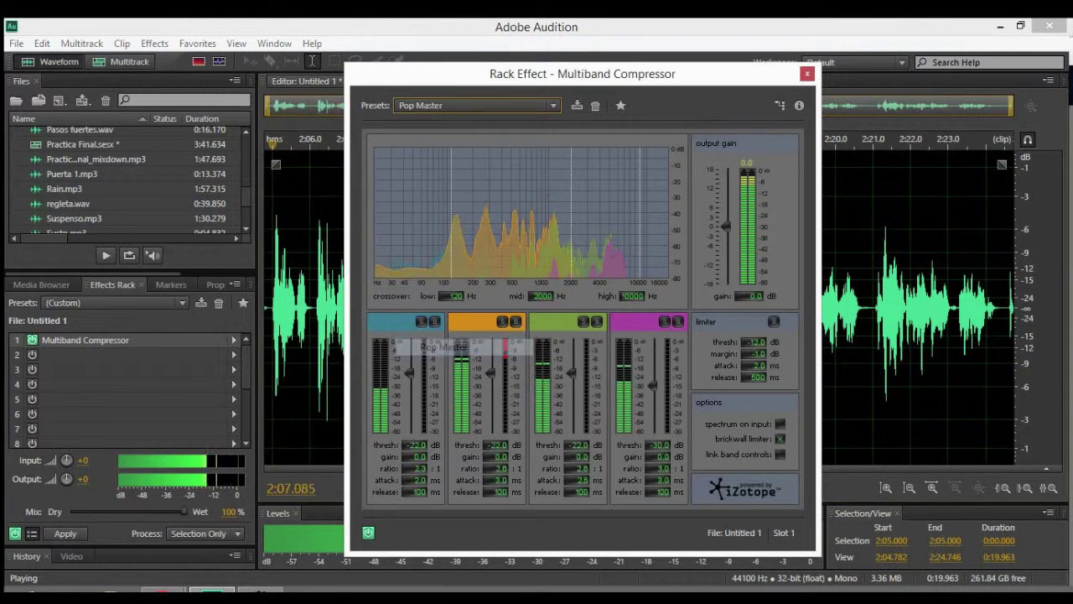
click(474, 105)
click(443, 422)
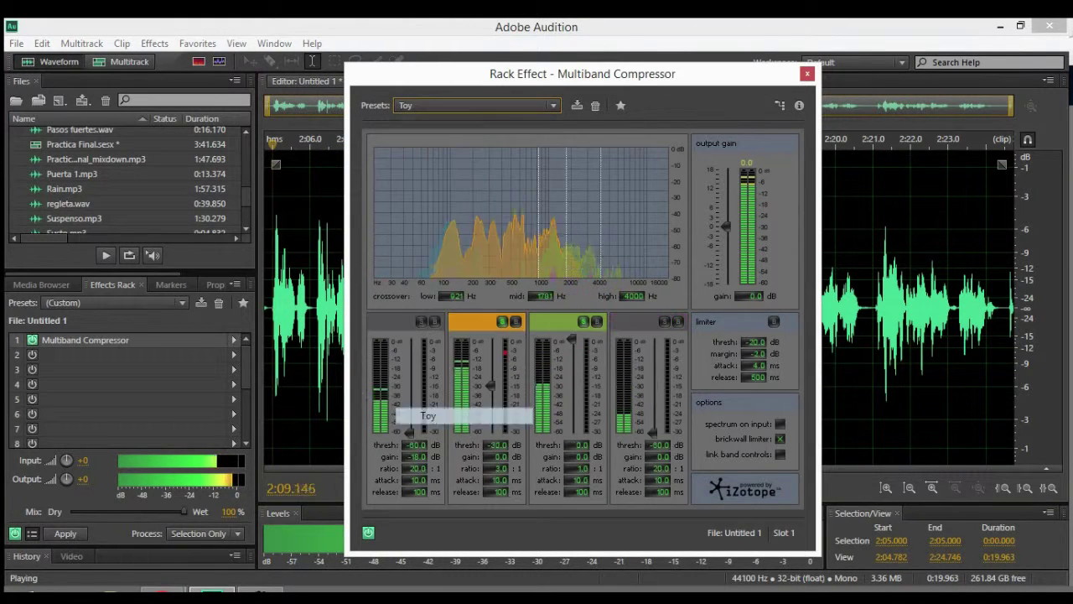
click(474, 105)
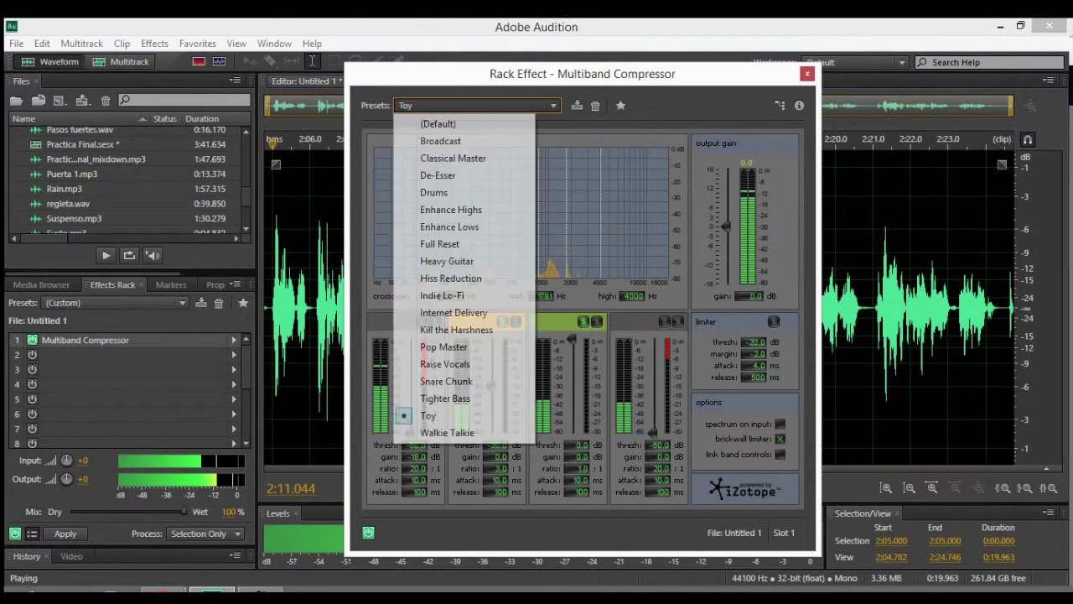
click(443, 434)
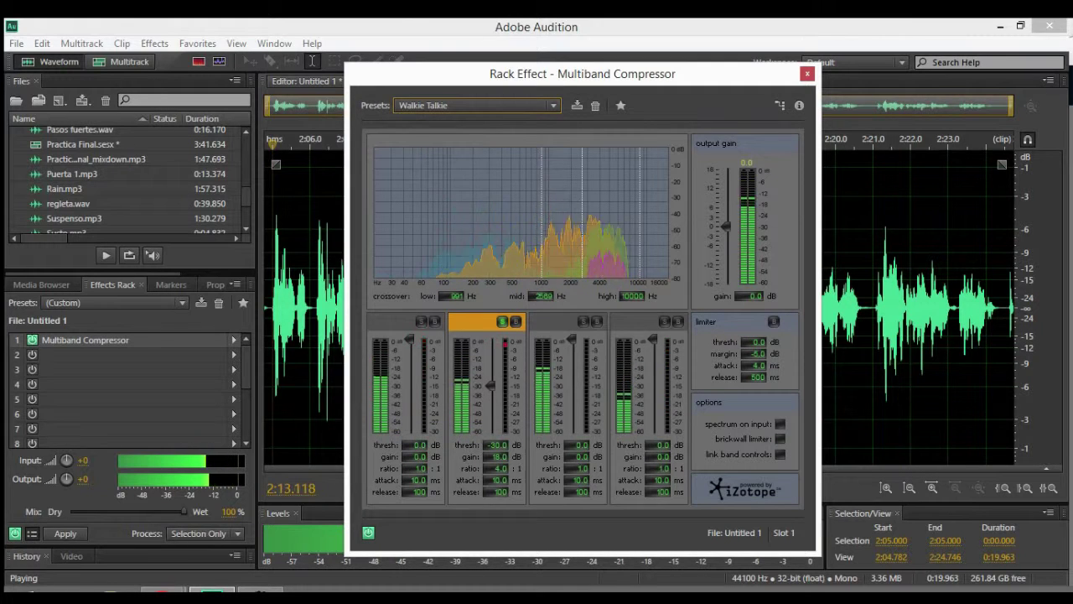
Step: Compare the Broadcast and Toy presets, set the compressor to Walkie Talkie, and stop playback before closing its window
click(474, 105)
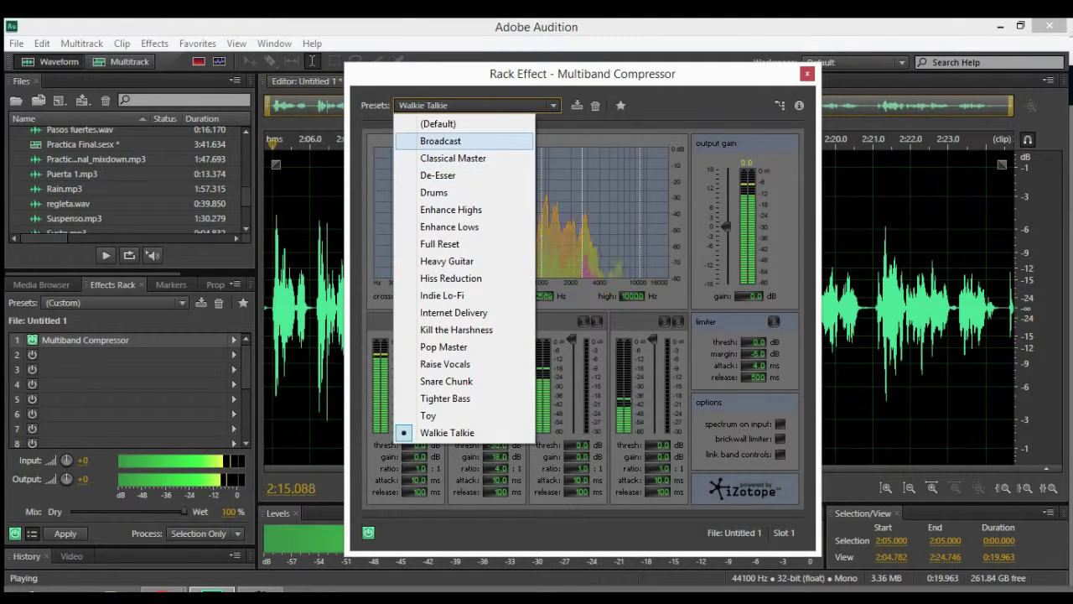
click(440, 141)
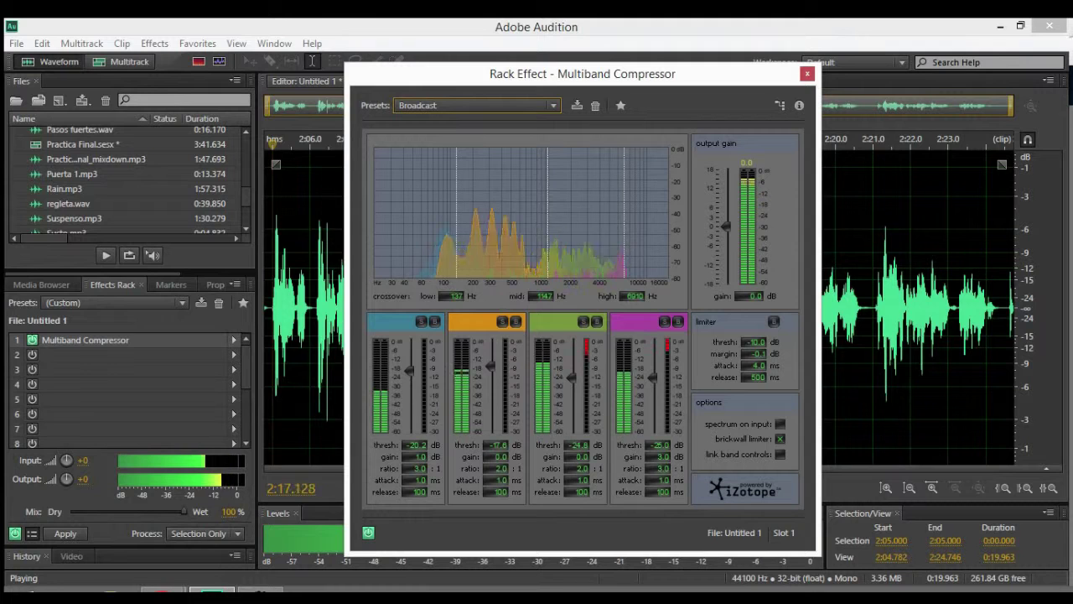
click(474, 104)
click(428, 416)
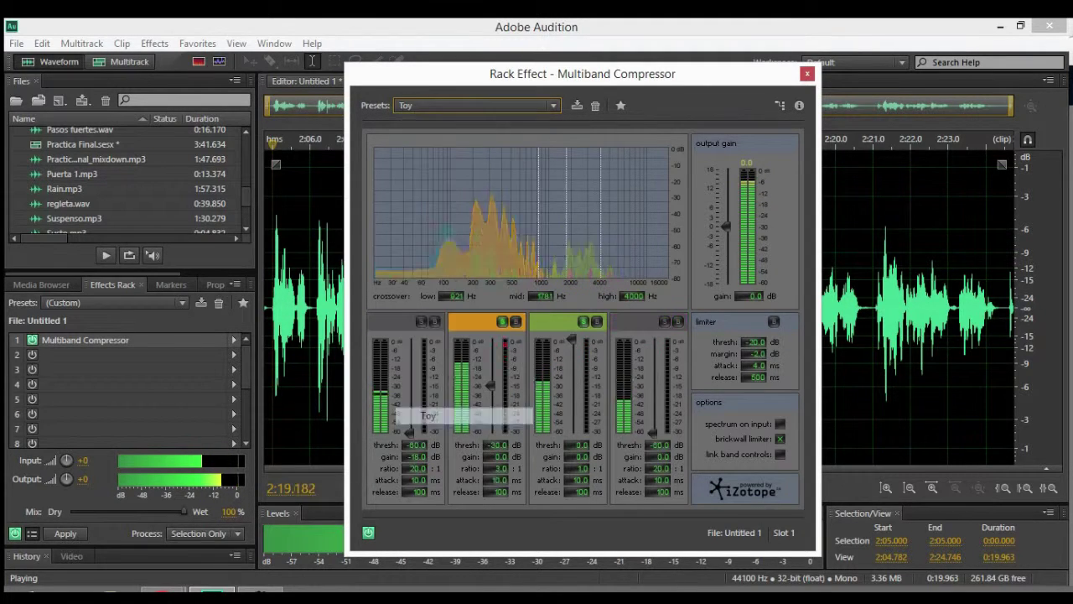
click(474, 105)
click(447, 432)
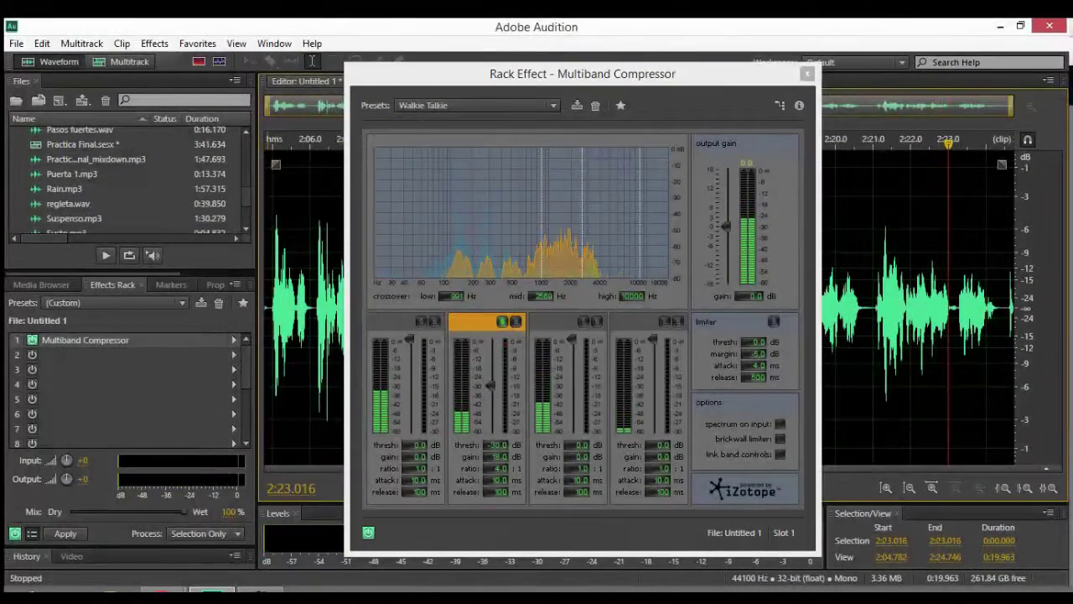
key(space)
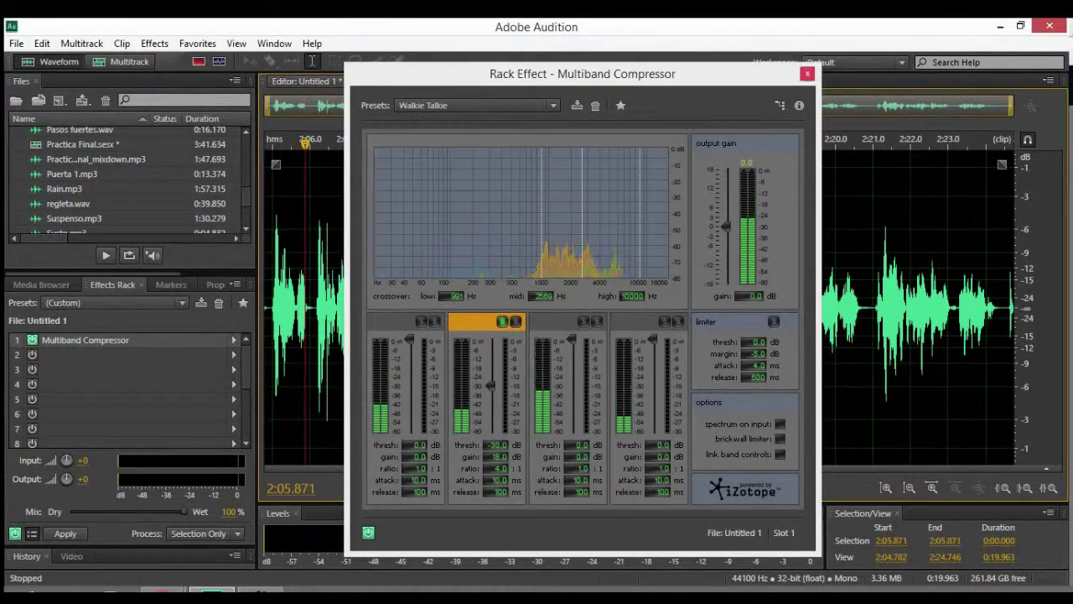
click(808, 74)
Step: Add the Reverb effect to slot 2 of the Effects Rack and accept the real-time playback alert
click(234, 353)
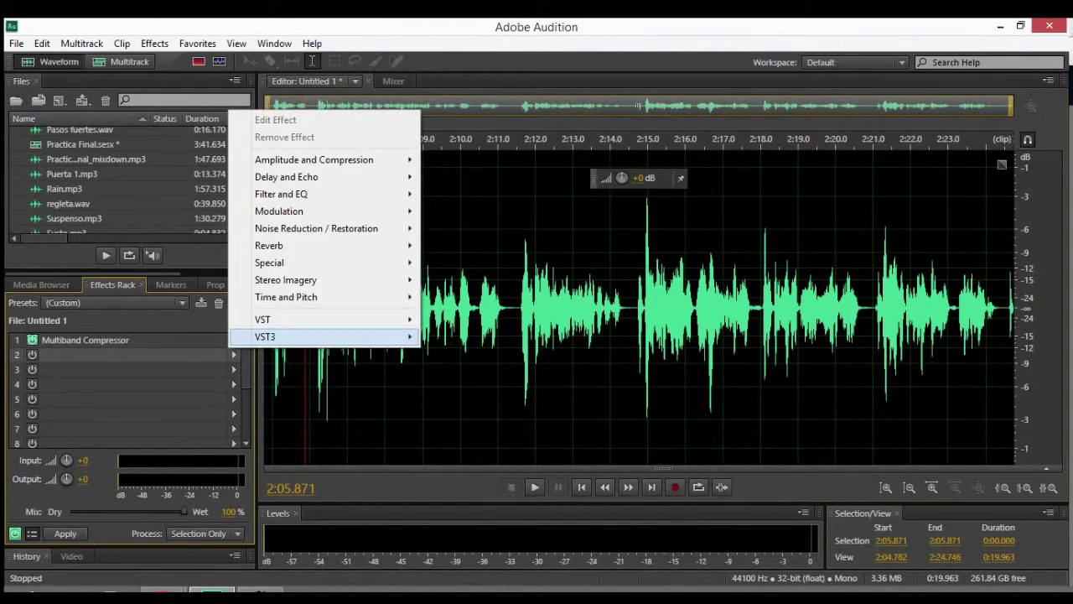
mouse_move(294, 297)
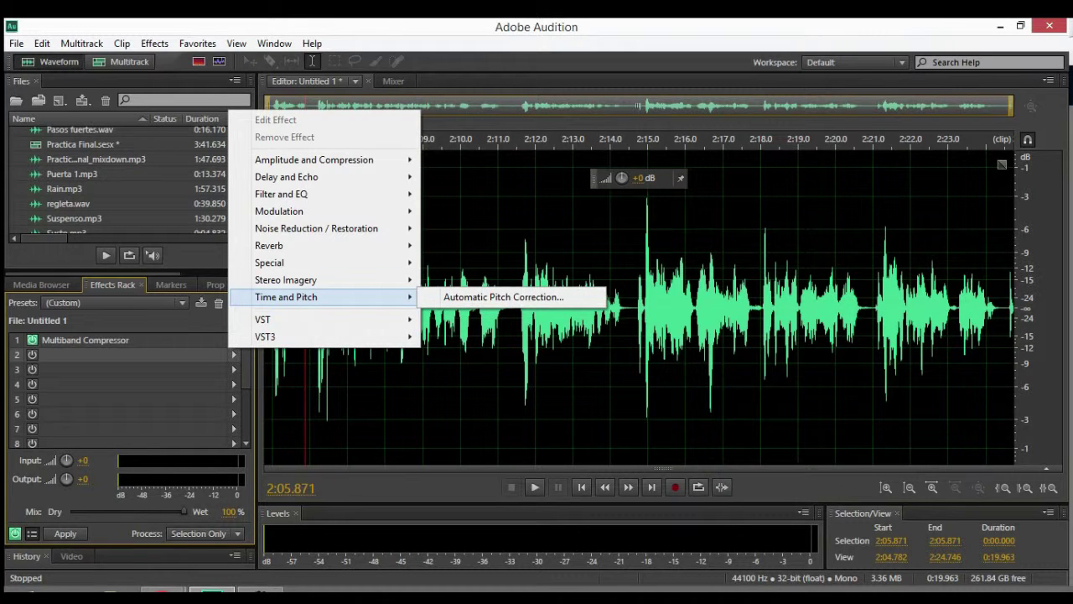
mouse_move(293, 262)
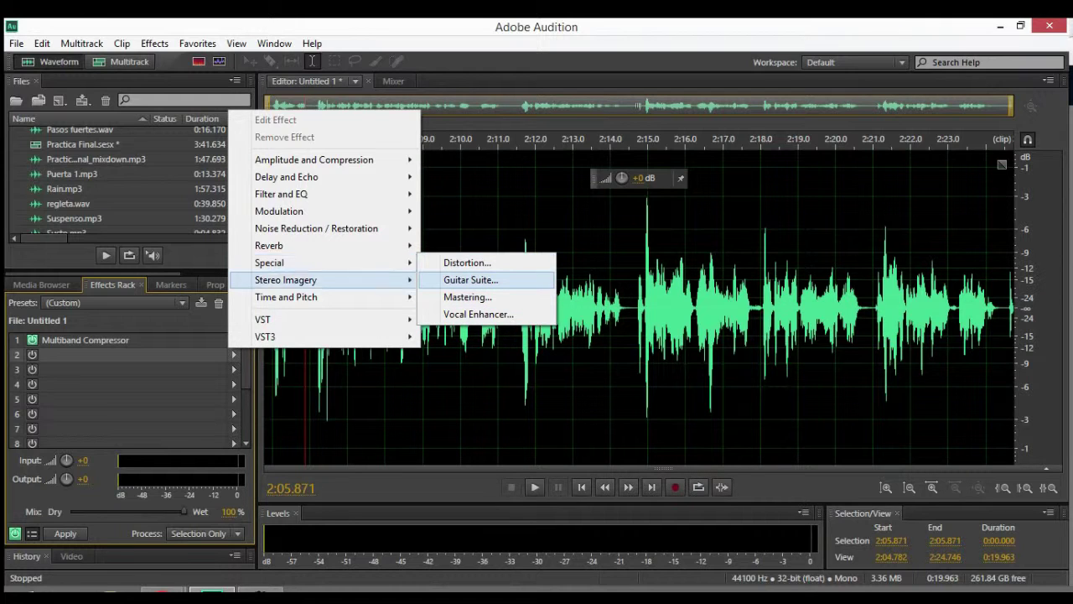
mouse_move(277, 245)
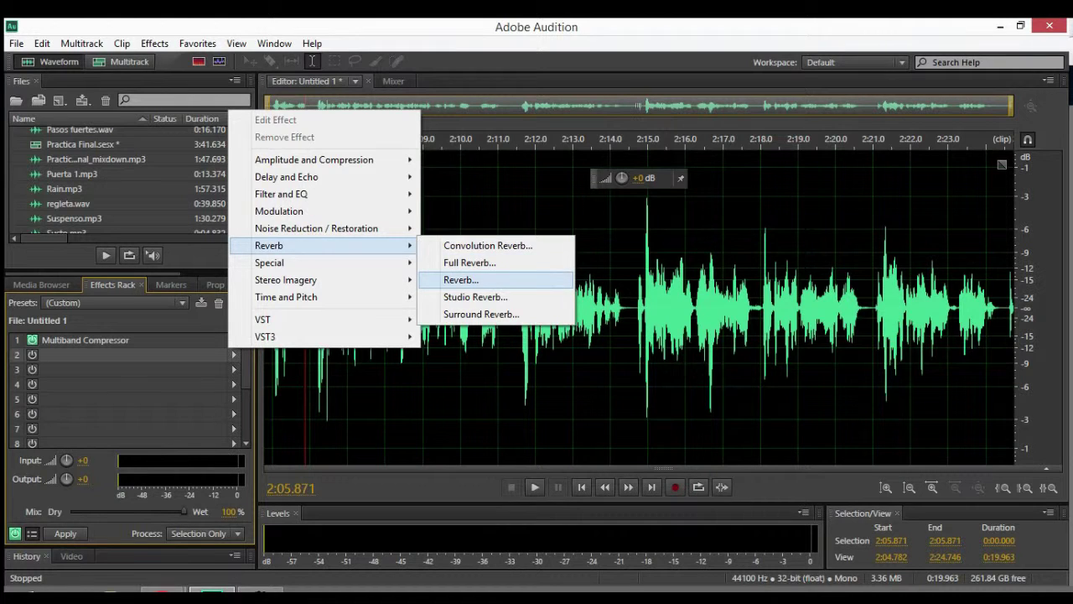
click(461, 279)
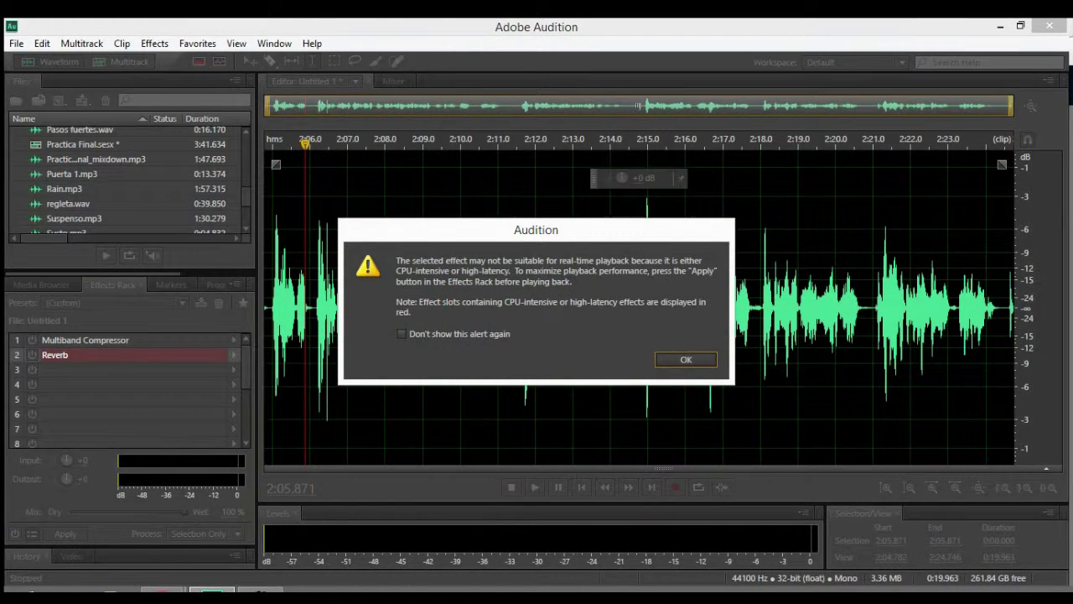
click(688, 360)
Step: Switch off the Multiband Compressor in slot 1 and play the recording from near its beginning with only the Reverb active
click(31, 341)
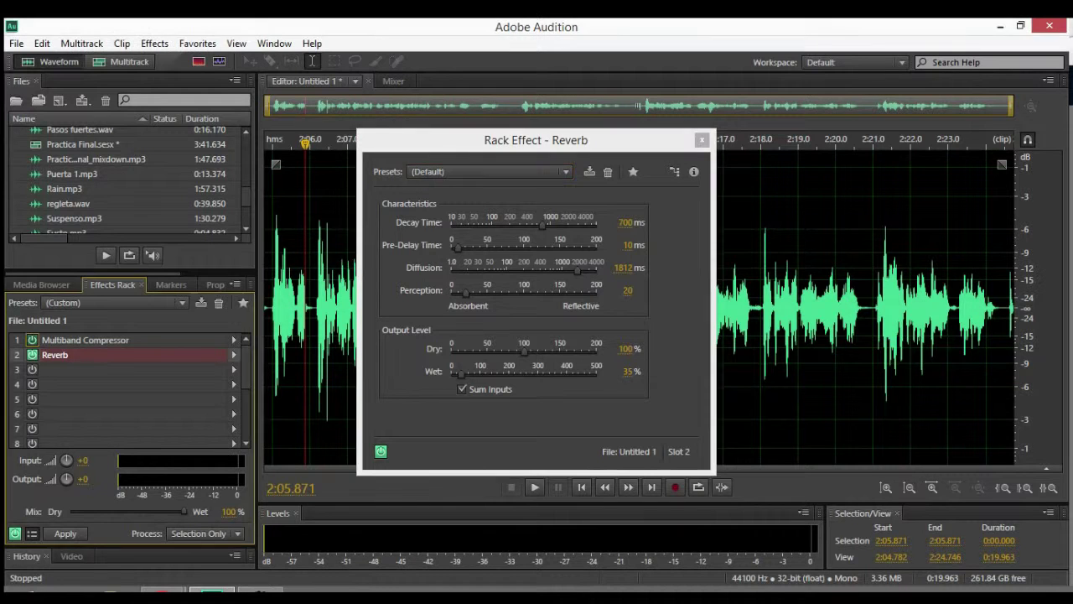
click(287, 335)
key(space)
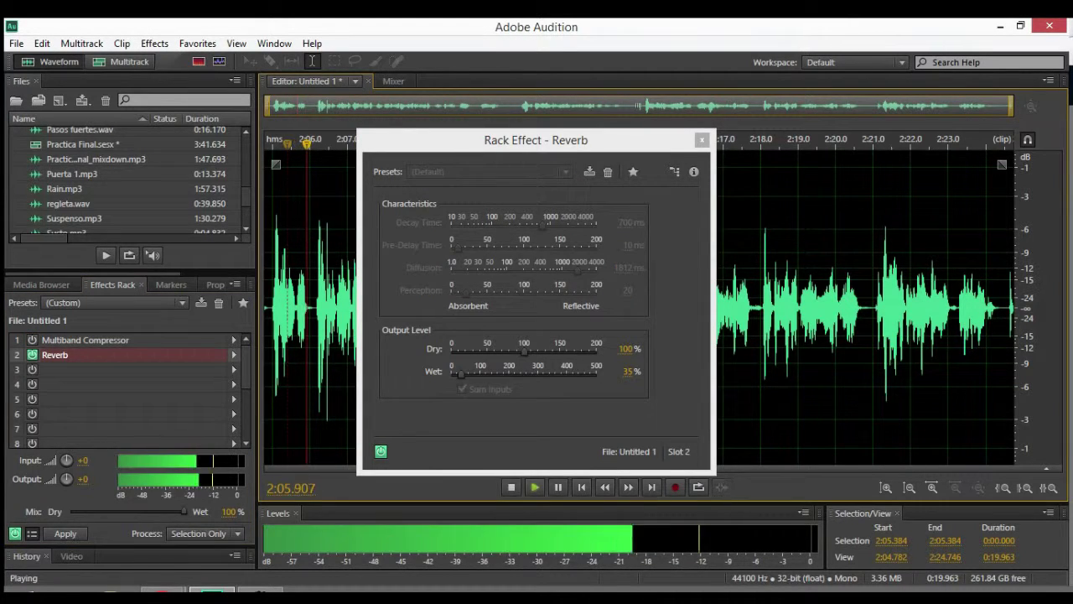
Step: Set the Reverb effect to the Resonant Room Modes preset and play a few seconds of the recording with it
key(space)
click(490, 172)
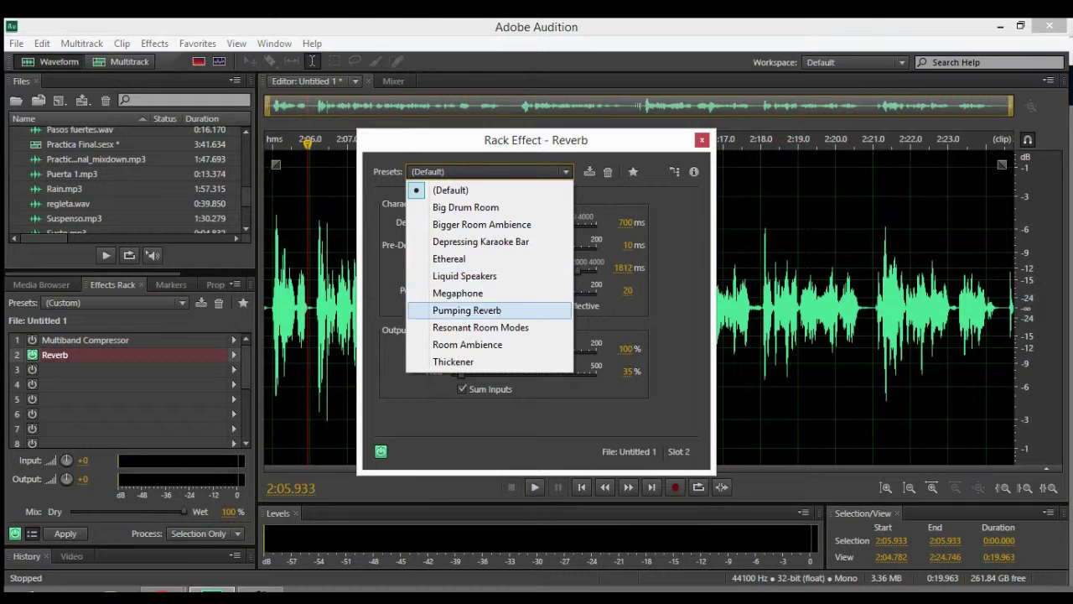
click(481, 327)
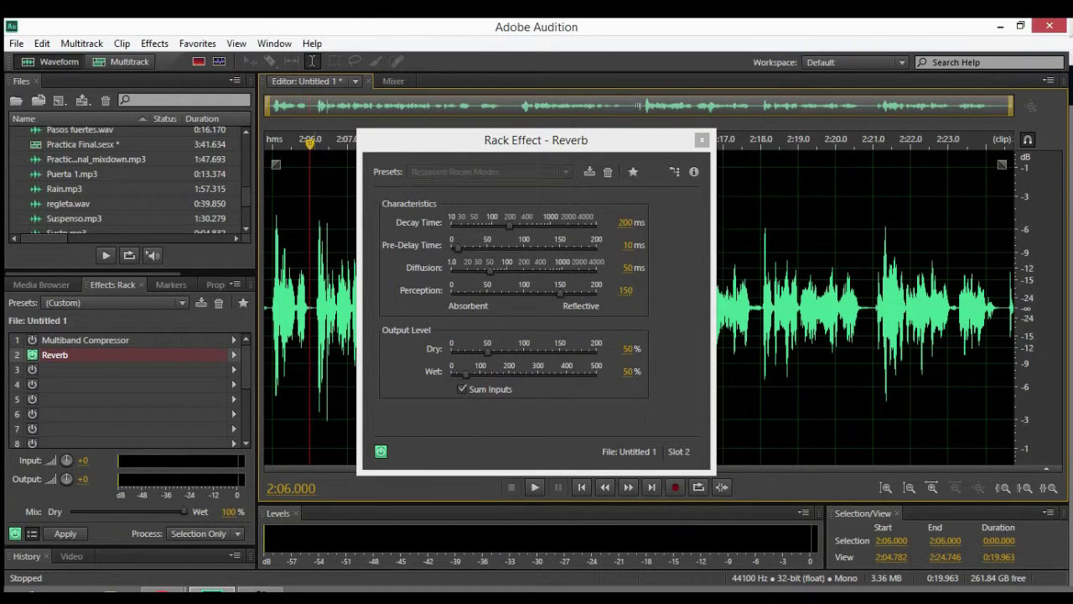
key(space)
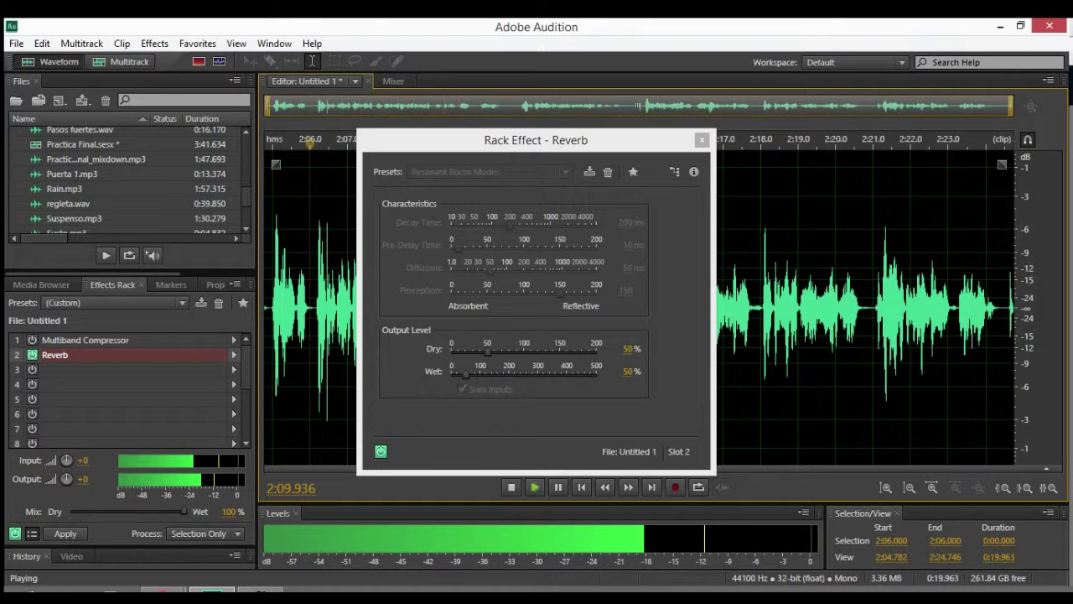
key(space)
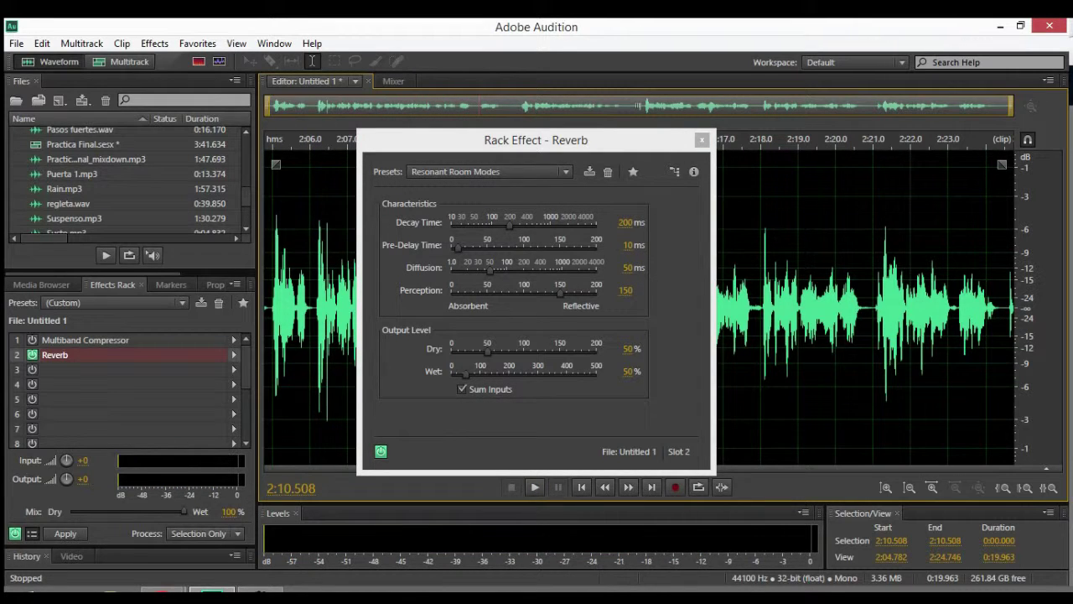
Step: Replay from 2:06 while toggling the Multiband Compressor and Reverb for comparison, leave both switched on, and close the Reverb window after stopping playback
drag(537, 140, 582, 145)
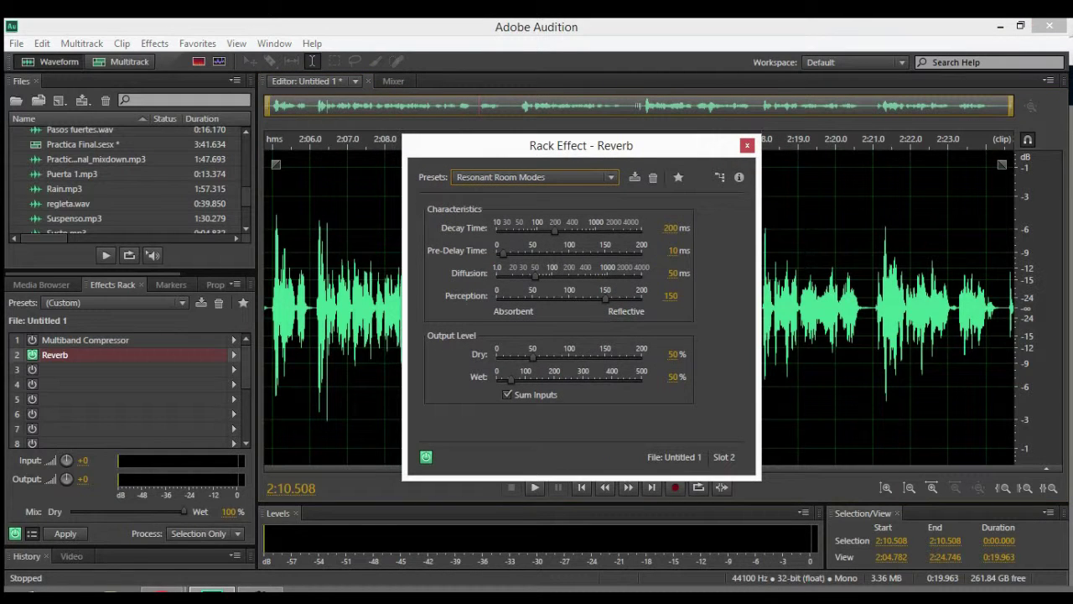
click(310, 252)
key(space)
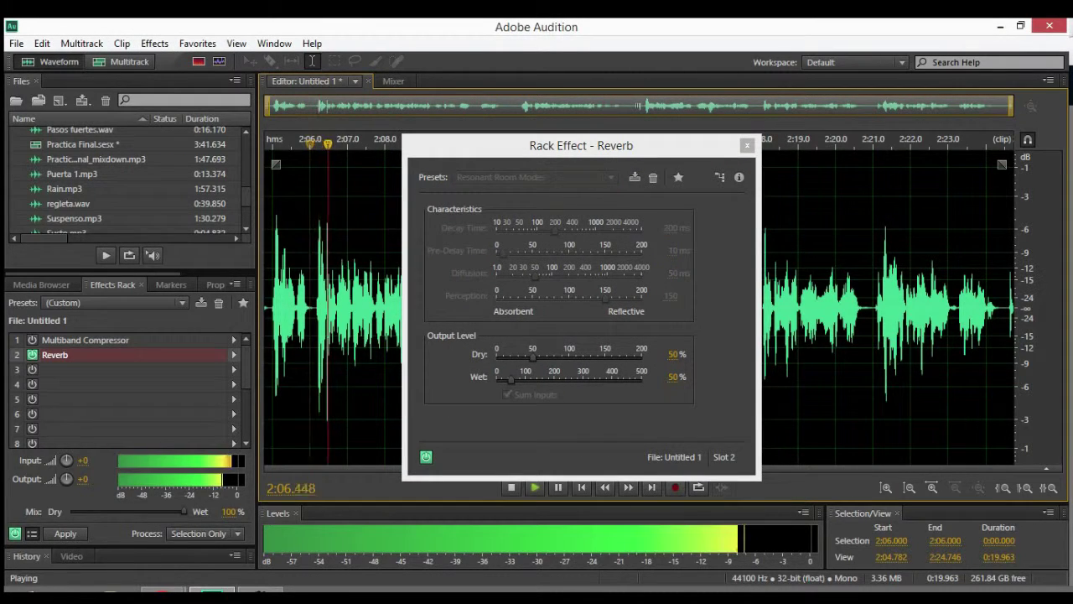
click(32, 340)
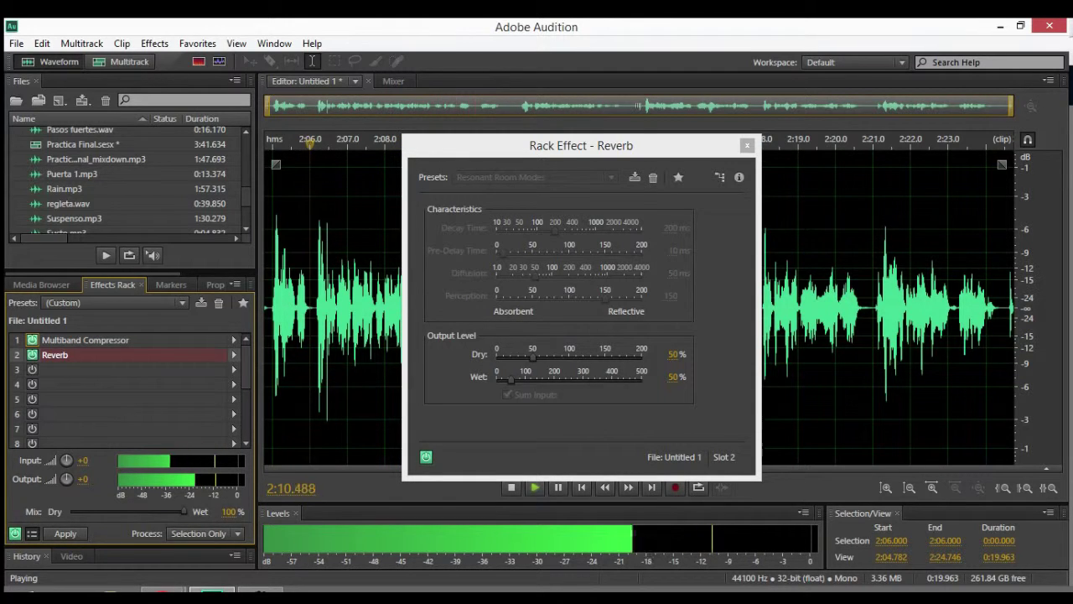
click(32, 355)
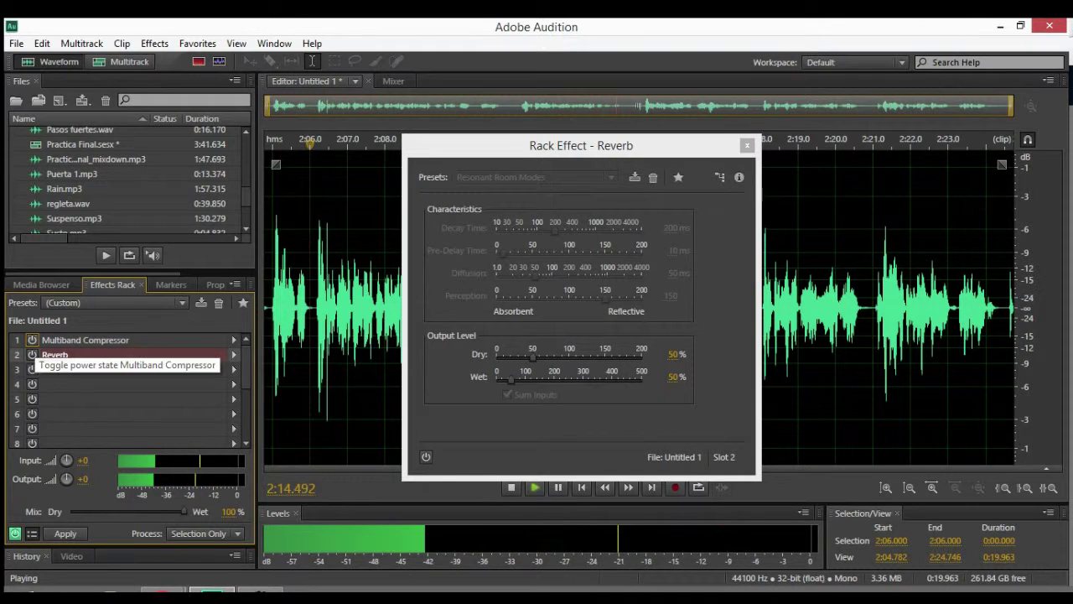
click(32, 355)
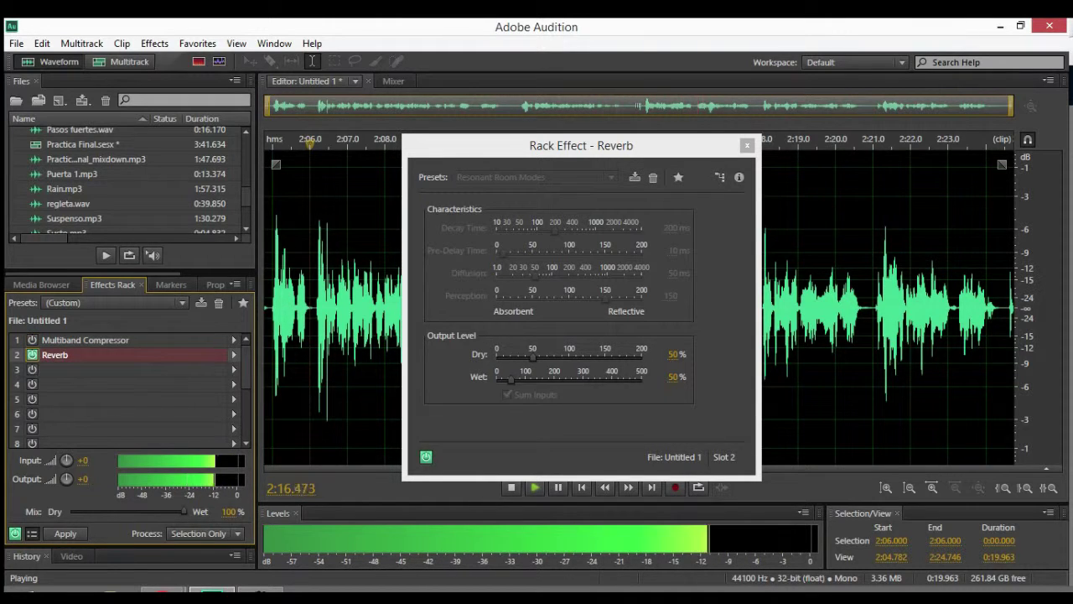
key(space)
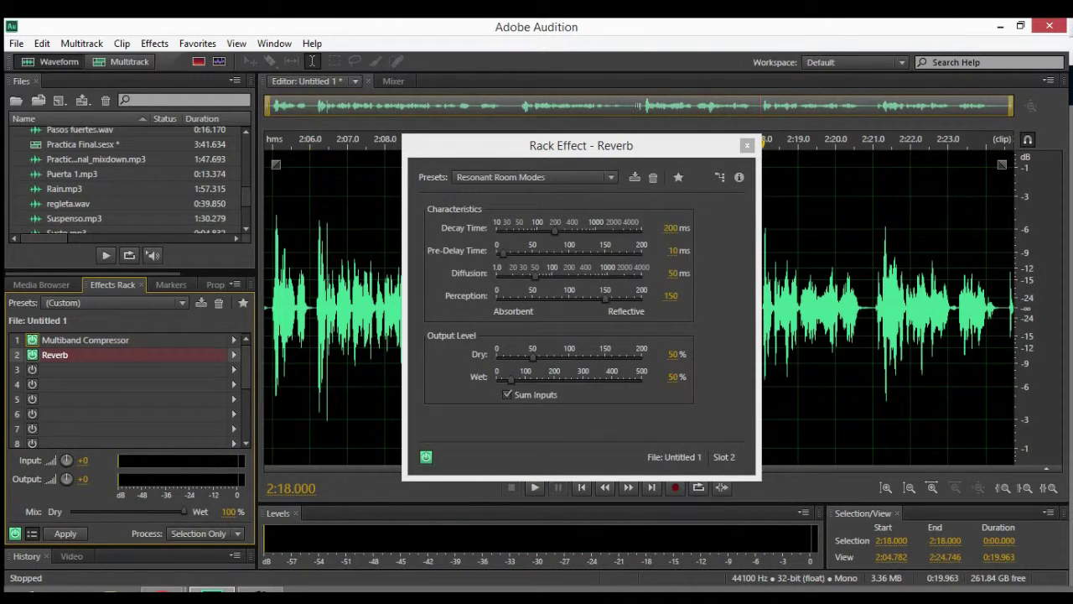
click(748, 146)
click(234, 369)
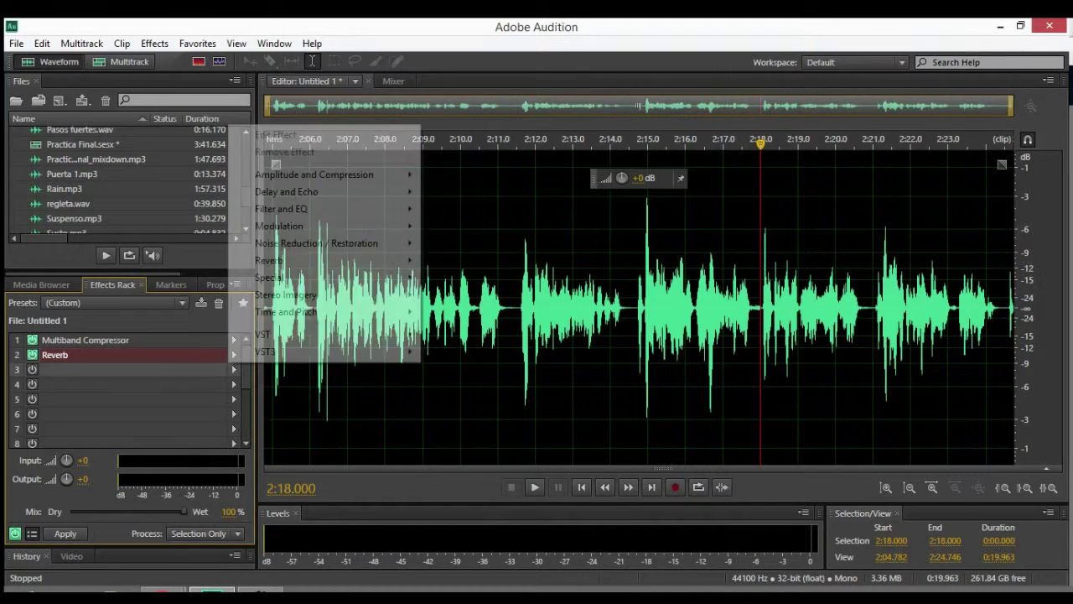
click(565, 307)
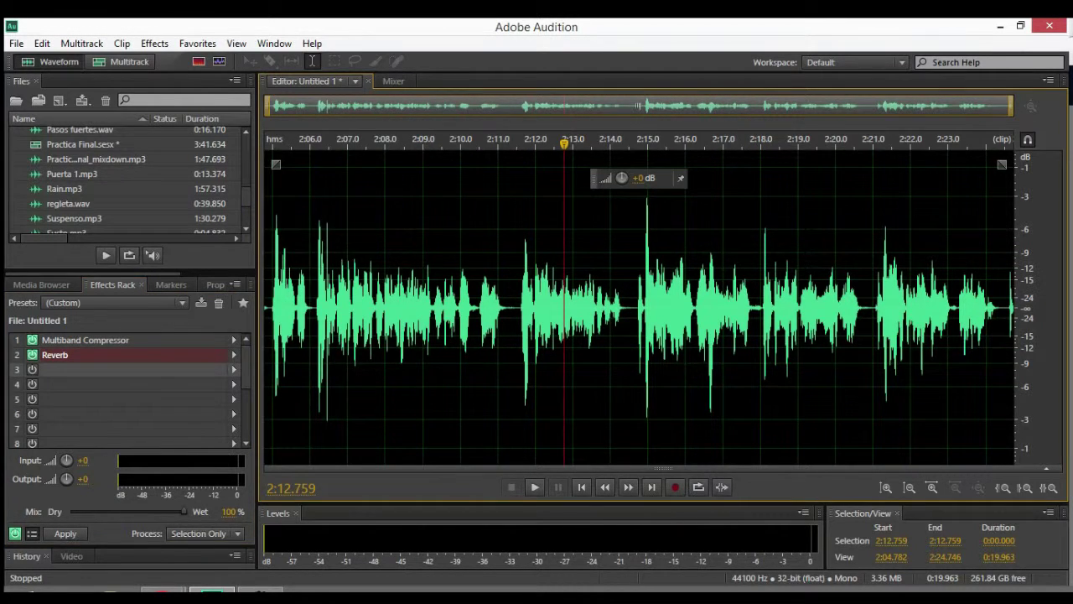
click(234, 384)
click(535, 307)
click(520, 307)
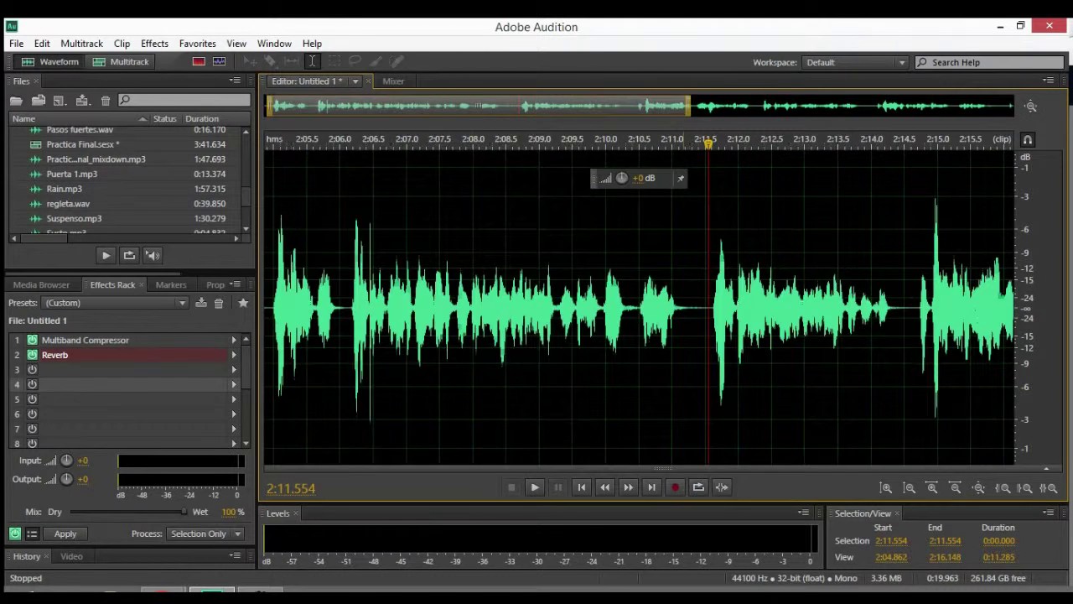
scroll(126, 390, down, 3)
scroll(126, 390, up, 3)
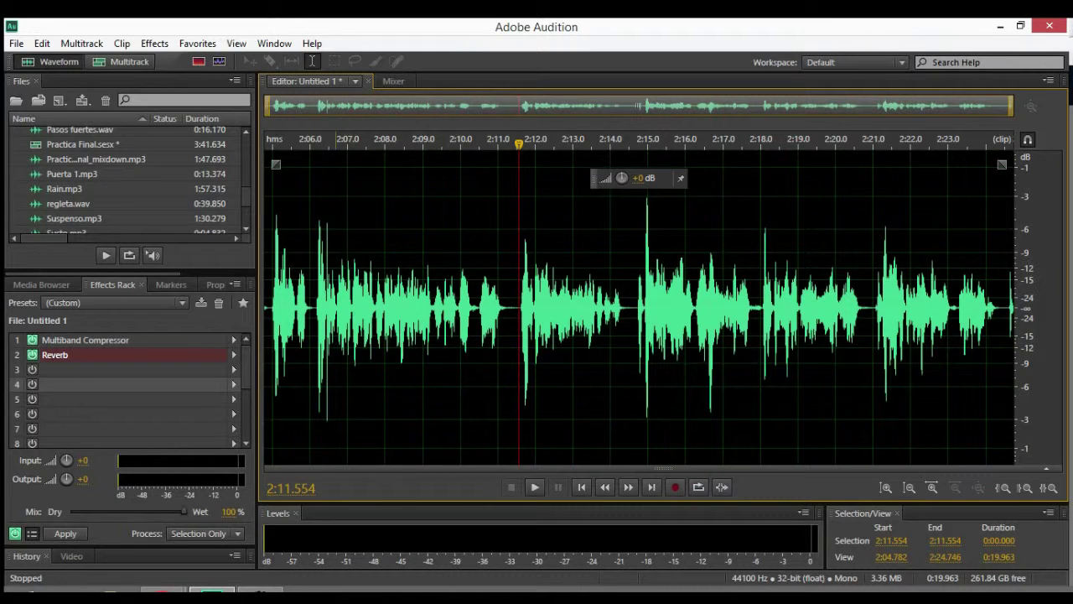
scroll(126, 180, down, 3)
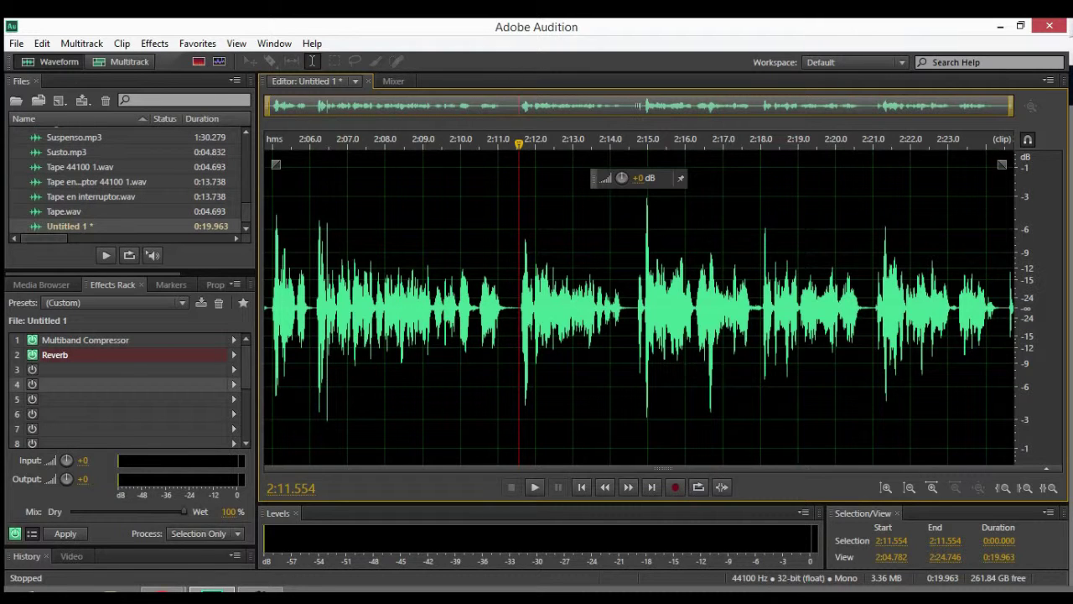
Step: Switch to the Practica Final multitrack session and play the Untitled 1 clip on Track 2 from its start
click(121, 62)
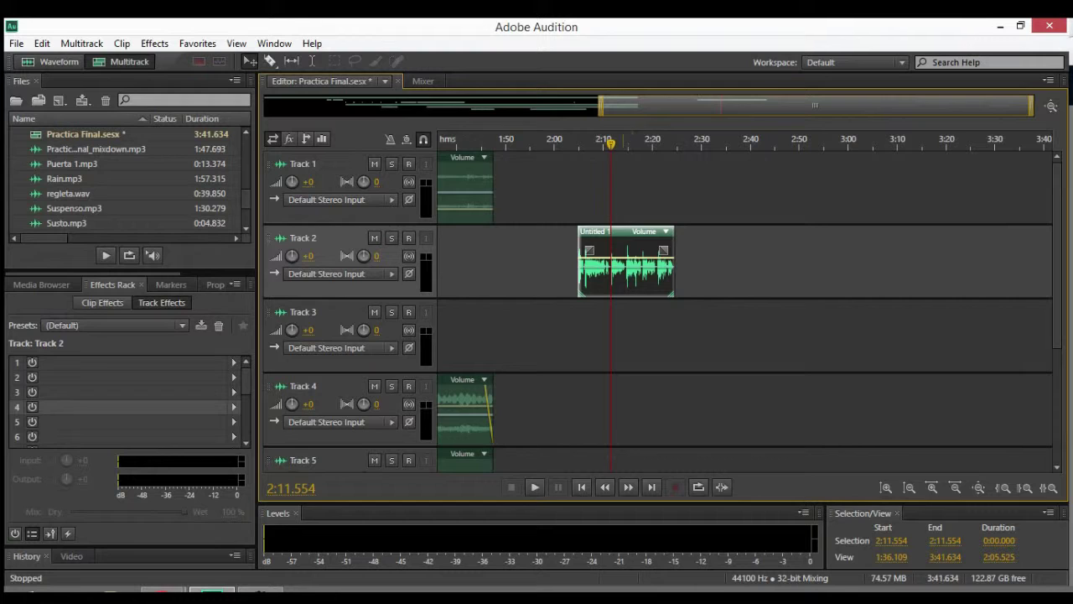
drag(611, 144, 578, 144)
key(space)
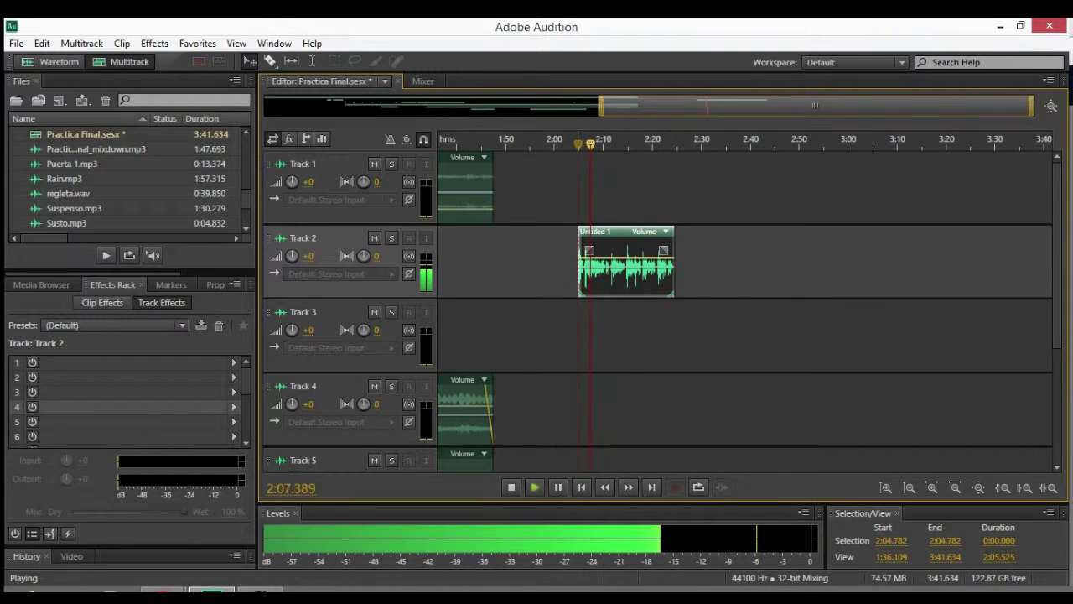
key(space)
Step: Reopen Untitled 1 in the waveform editor and render the Effects Rack effects to the file
scroll(70, 224, down, 3)
double_click(70, 226)
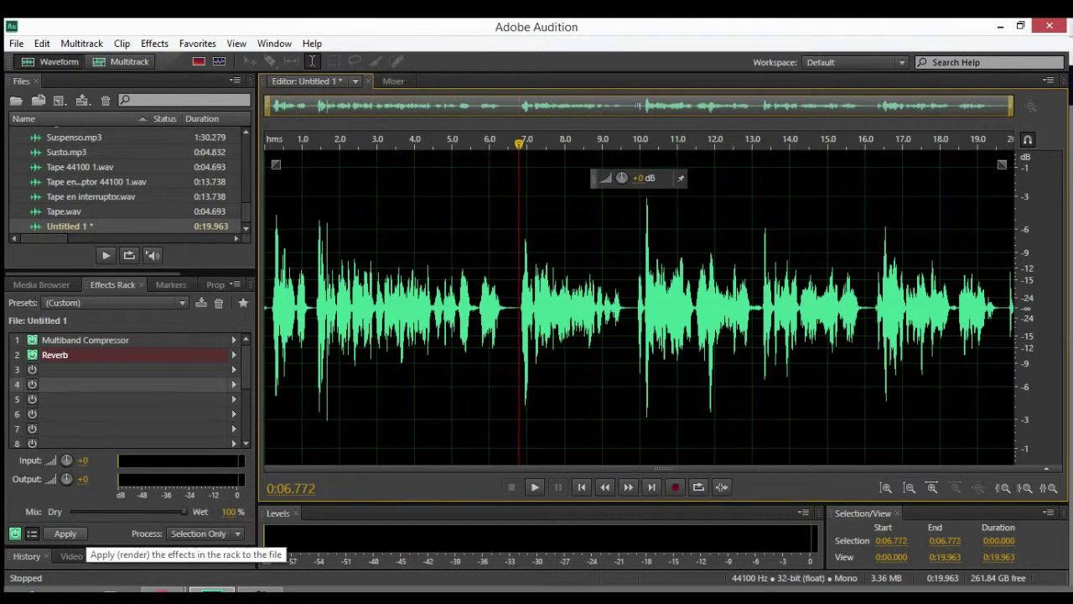
click(77, 534)
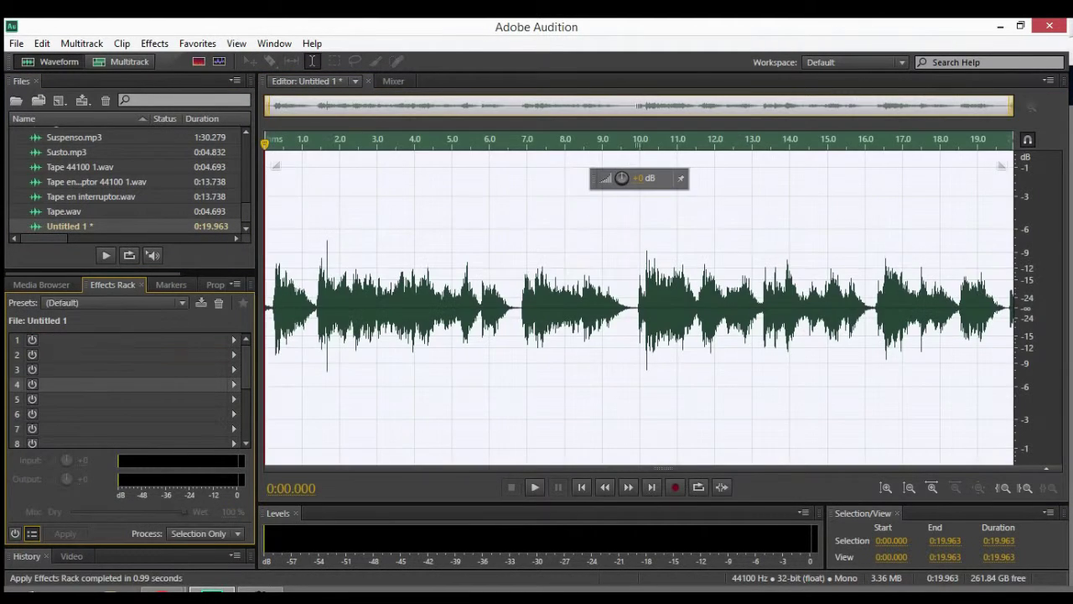
Step: Examine the processed waveform of Untitled 1 in close detail around 7.37 seconds
click(302, 294)
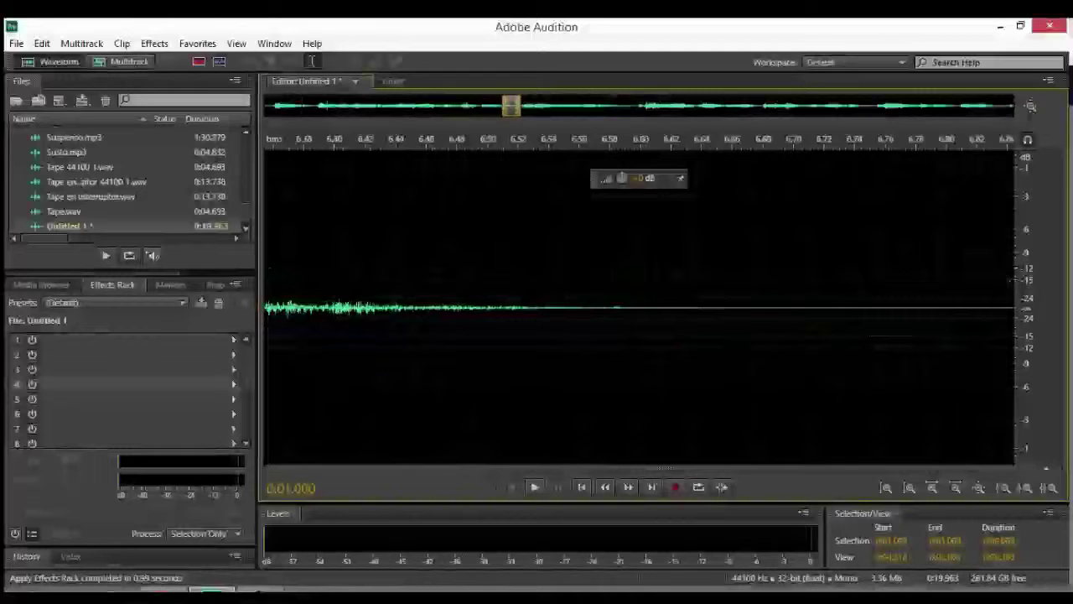
drag(511, 106, 551, 106)
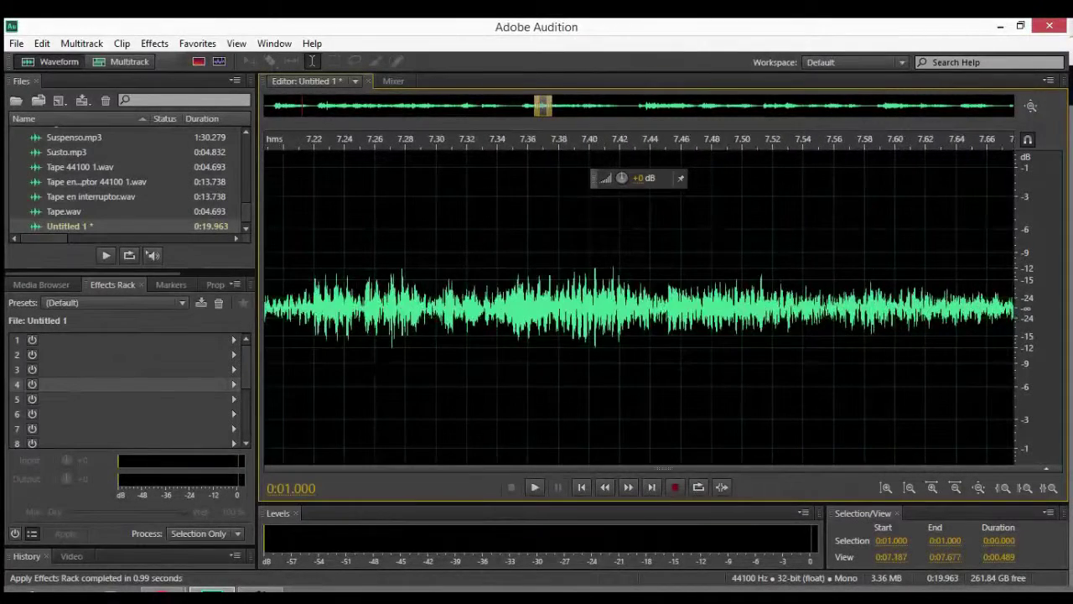
scroll(543, 307, up, 9)
key(=)
key(=)
key(=)
key(=)
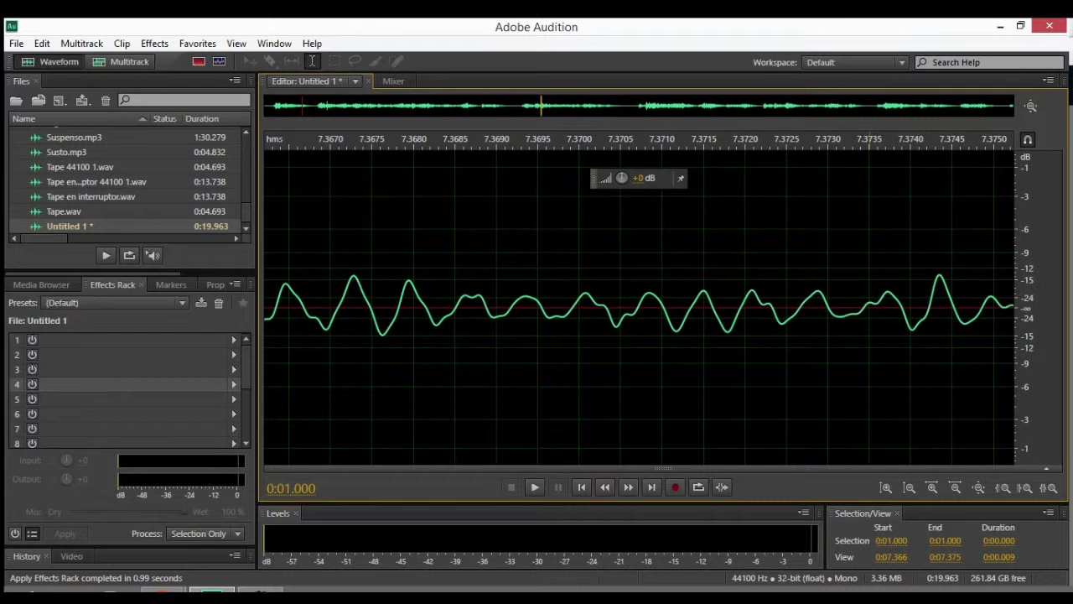
scroll(529, 307, down, 8)
scroll(528, 307, up, 6)
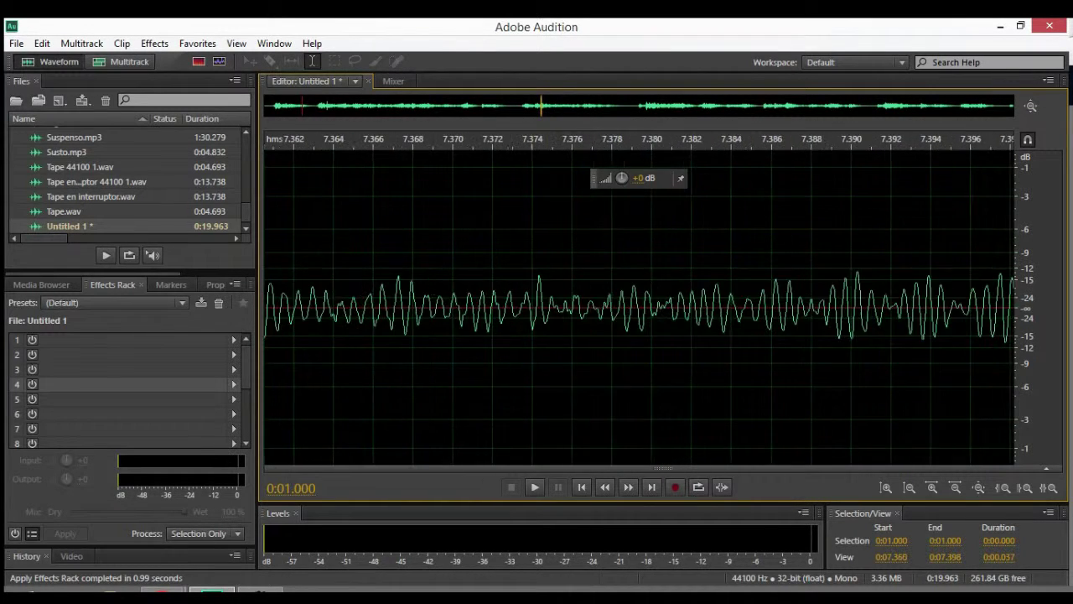
key(-)
key(-)
key(-)
key(-)
key(-)
key(-)
Step: Play the processed recording from about 7.36 seconds, stop it, and return to viewing the whole waveform
key(space)
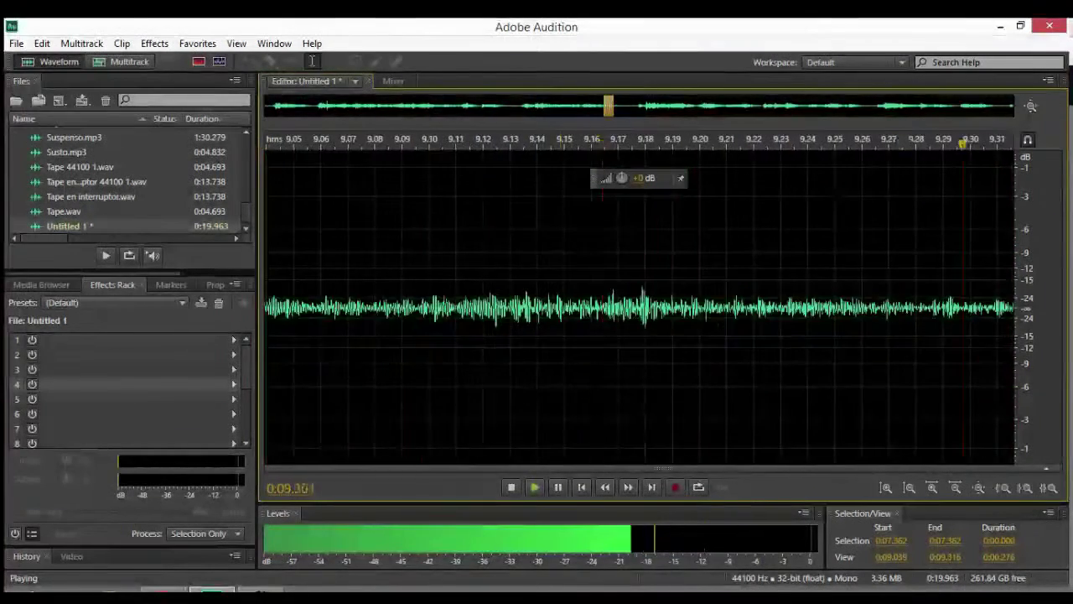
key(space)
key(-)
key(-)
key(-)
key(-)
key(-)
key(-)
key(-)
key(-)
key(=)
key(=)
key(-)
key(-)
key(-)
key(=)
key(-)
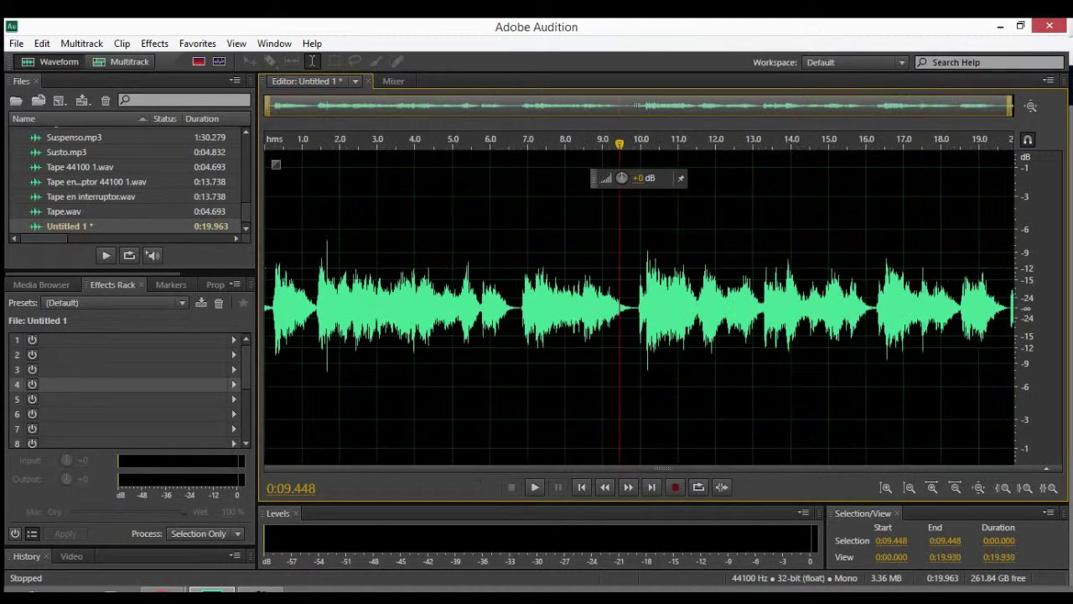
Step: Try raising the volume of the whole recording, listen to its beginning, and undo the gain change
drag(622, 178, 658, 178)
key(space)
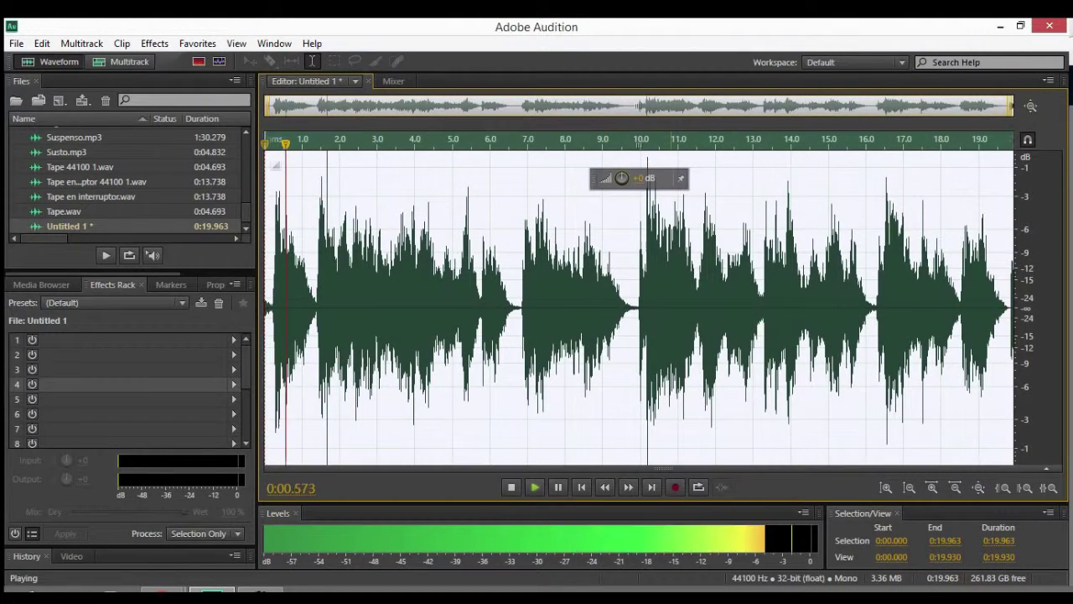
key(space)
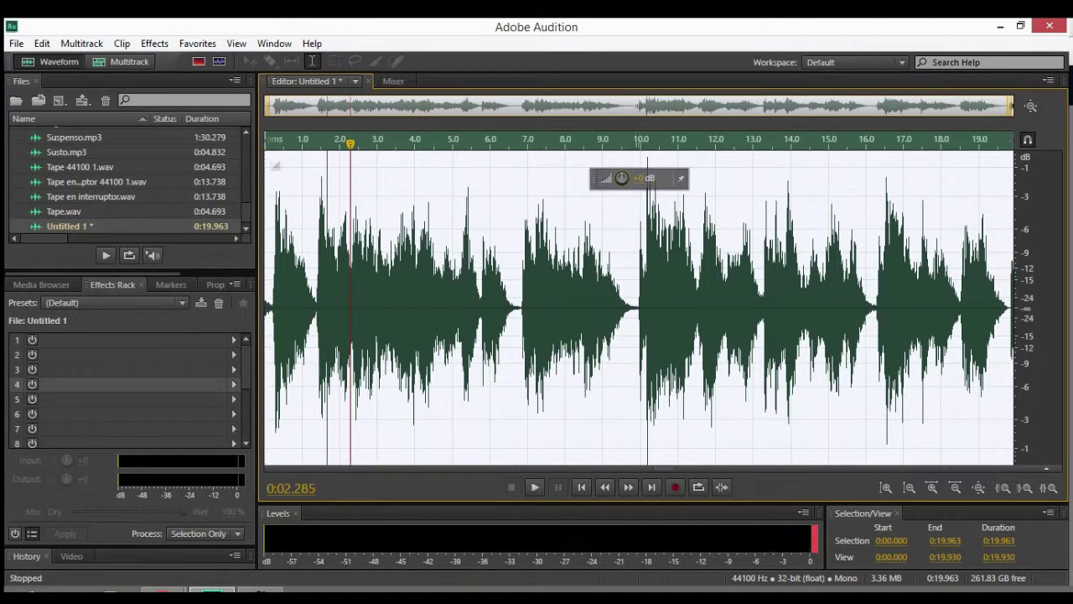
click(640, 308)
key(ctrl+z)
Step: Return to the Practica Final multitrack session and play the processed Untitled 1 clip on Track 2 from 2:04.782
scroll(151, 182, up, 7)
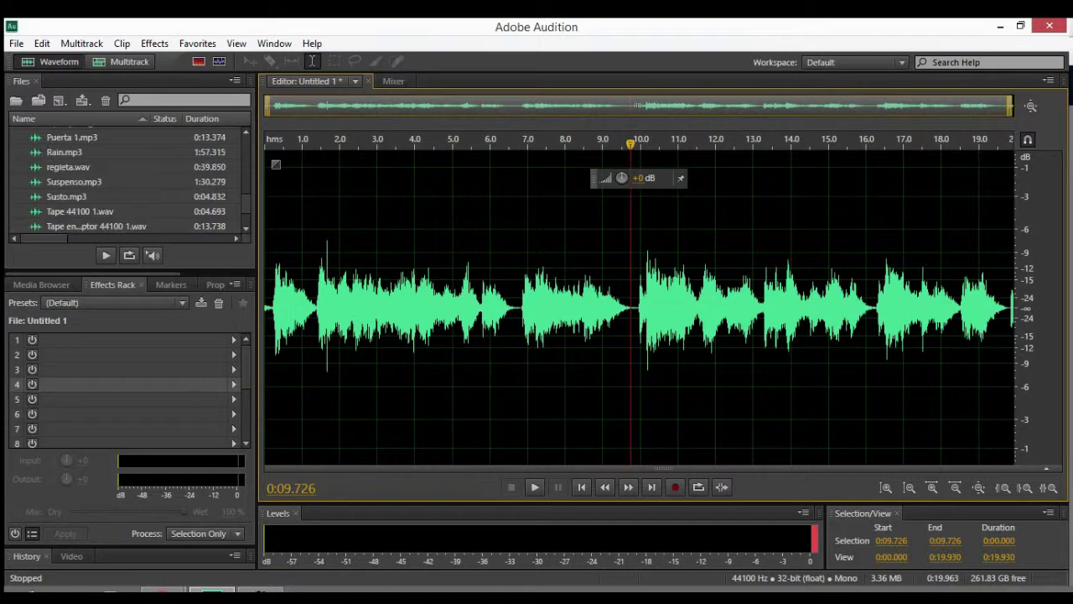
scroll(326, 294, up, 4)
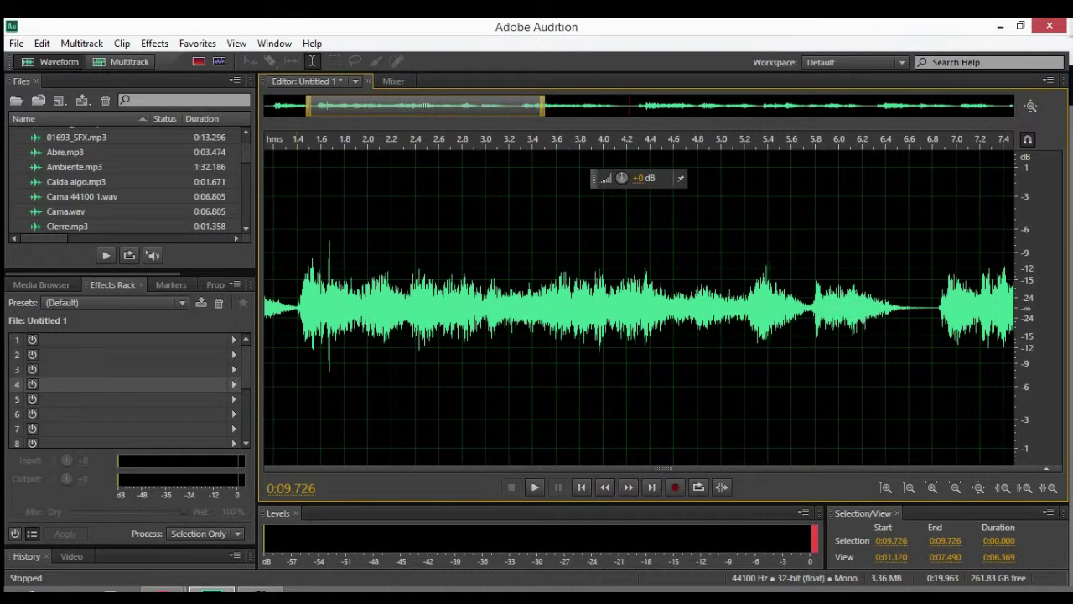
scroll(126, 180, up, 1)
key(0)
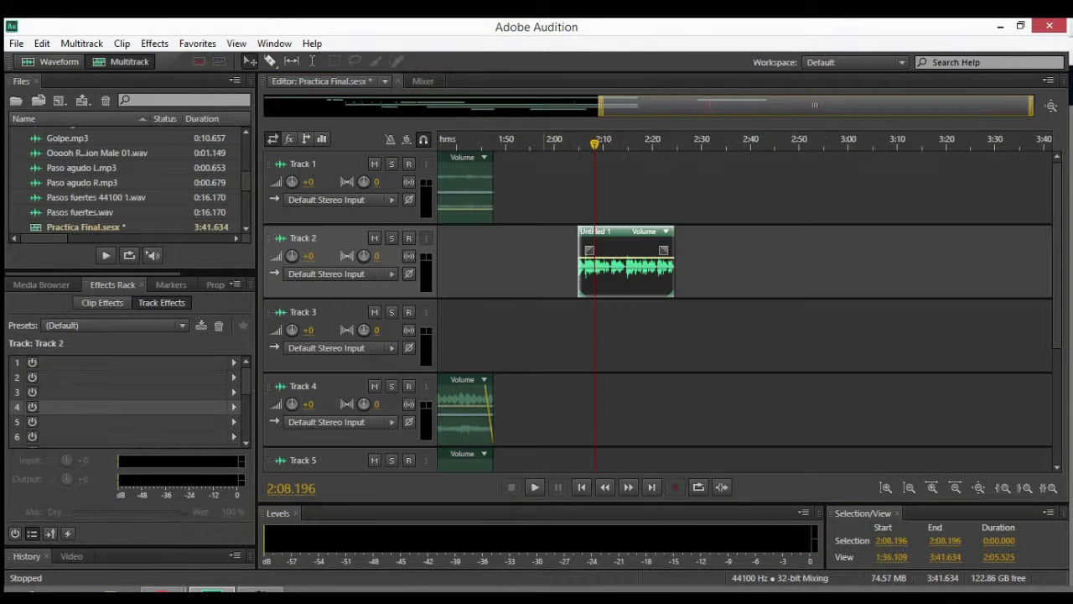
drag(595, 144, 576, 144)
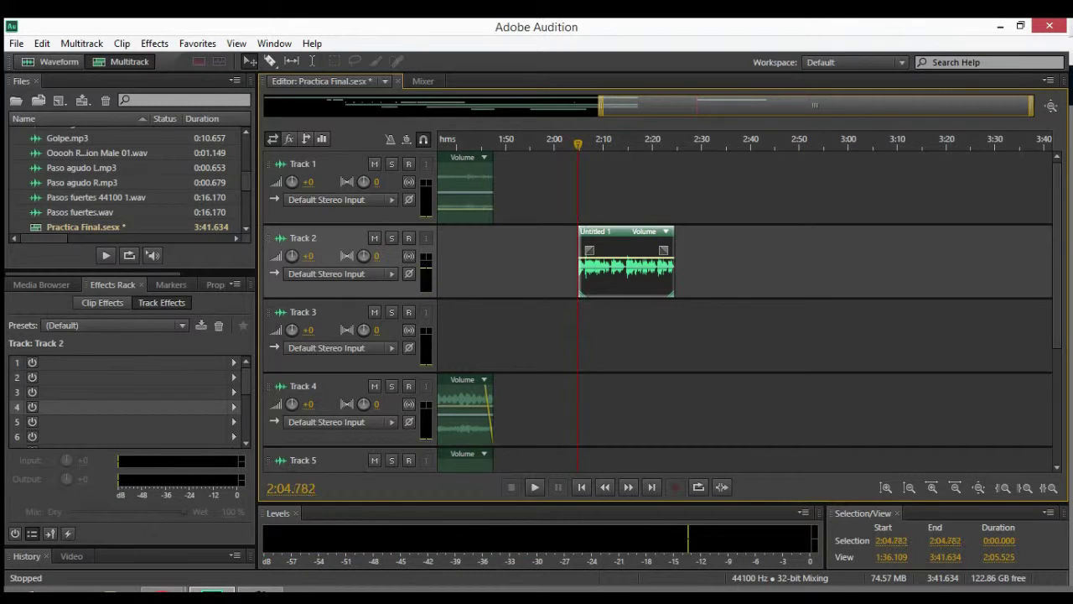
key(space)
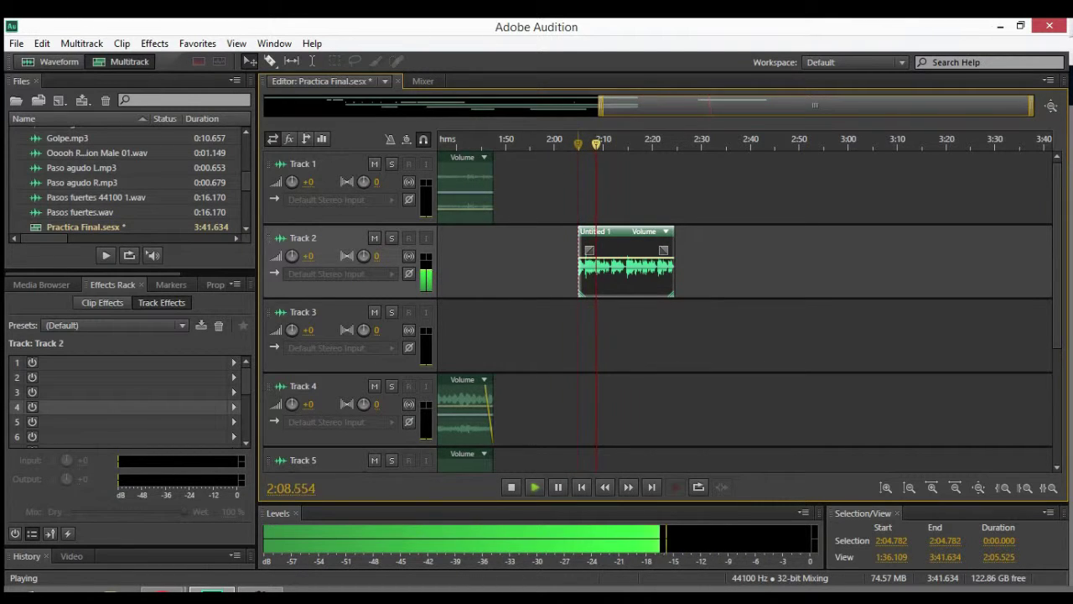
key(space)
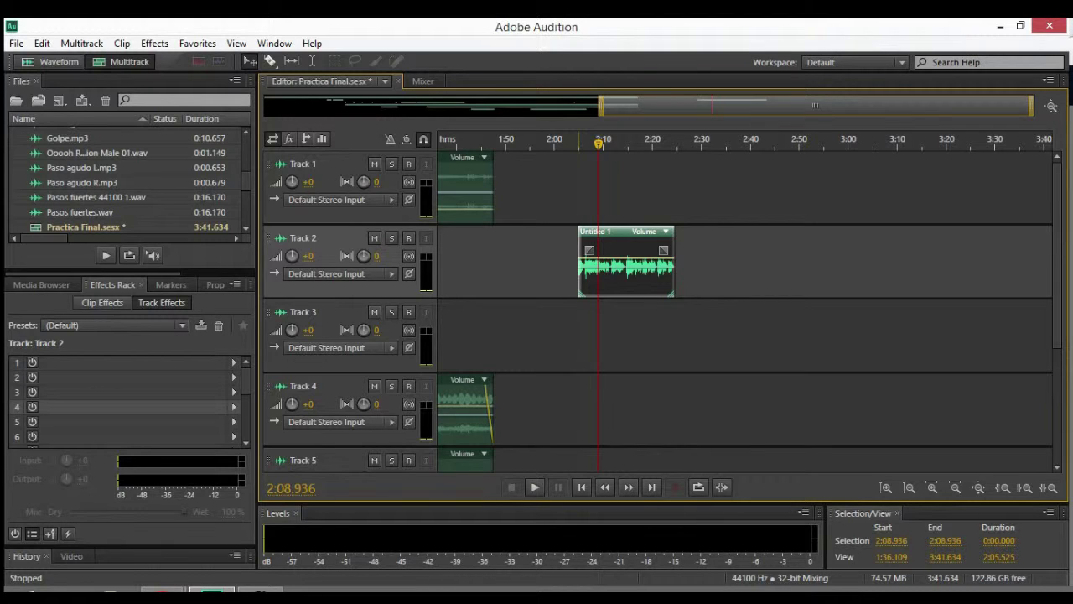
drag(815, 104, 662, 105)
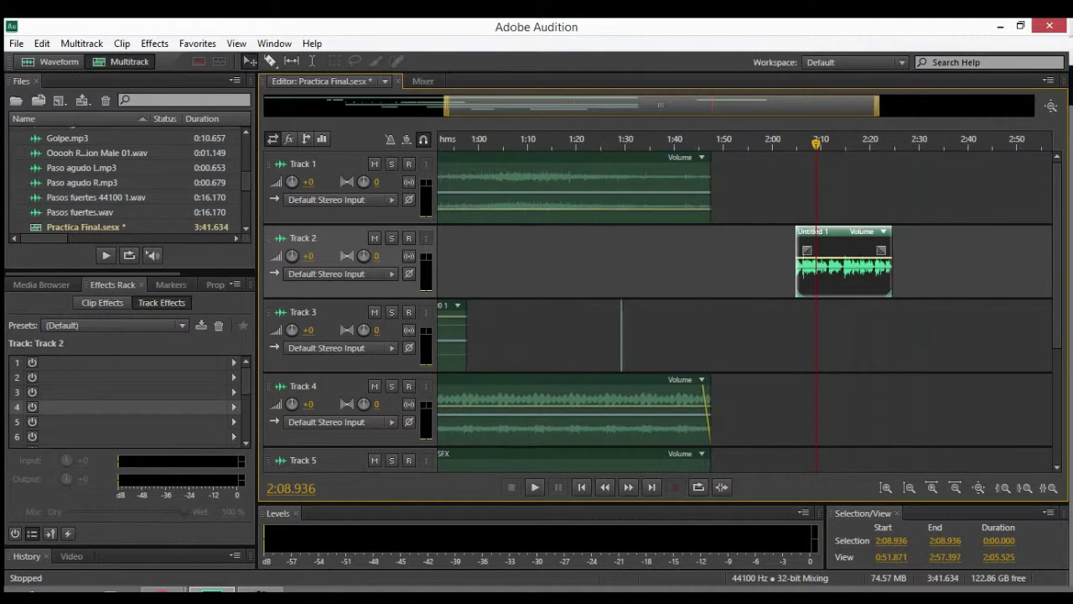
scroll(745, 301, left, 5)
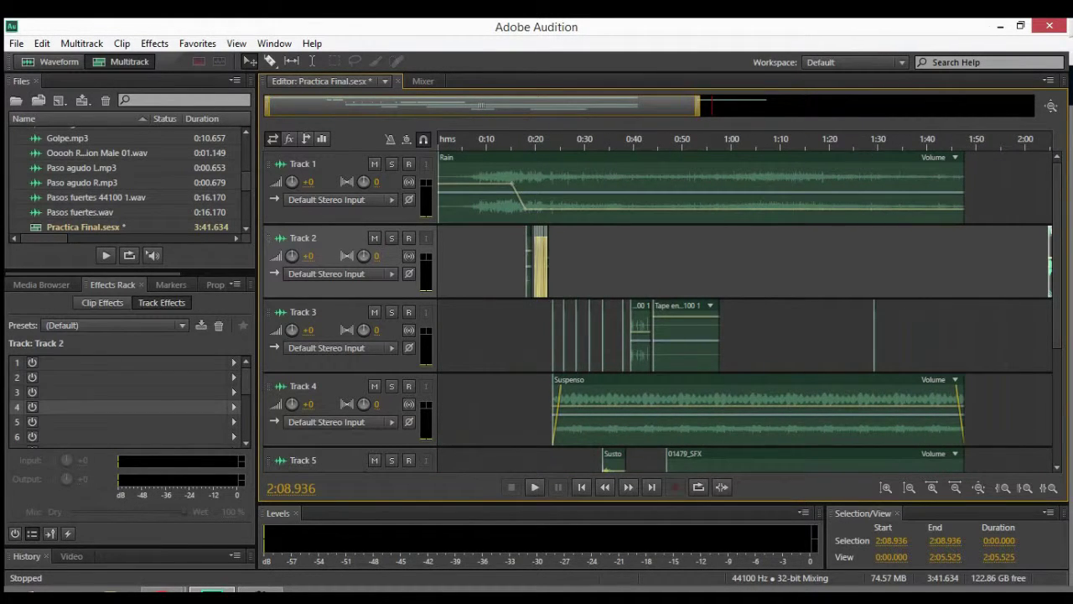
Step: Look over the clips on all tracks of the Practica Final session, from the session start to the Untitled 1 clip on Track 2
drag(481, 105, 512, 105)
scroll(744, 302, left, 2)
scroll(745, 302, down, 3)
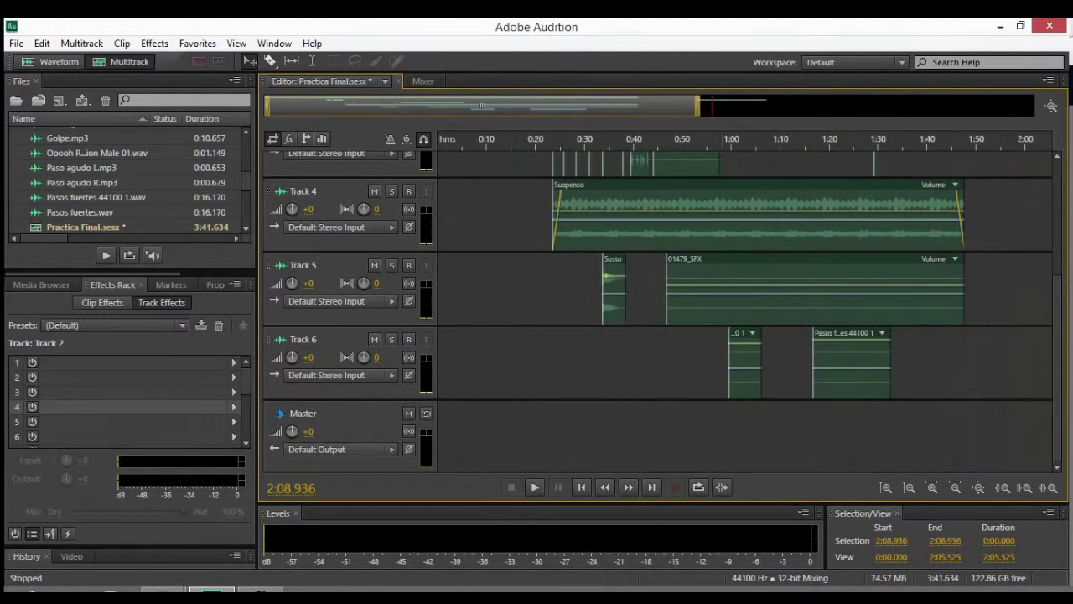
scroll(744, 302, up, 3)
scroll(745, 302, right, 5)
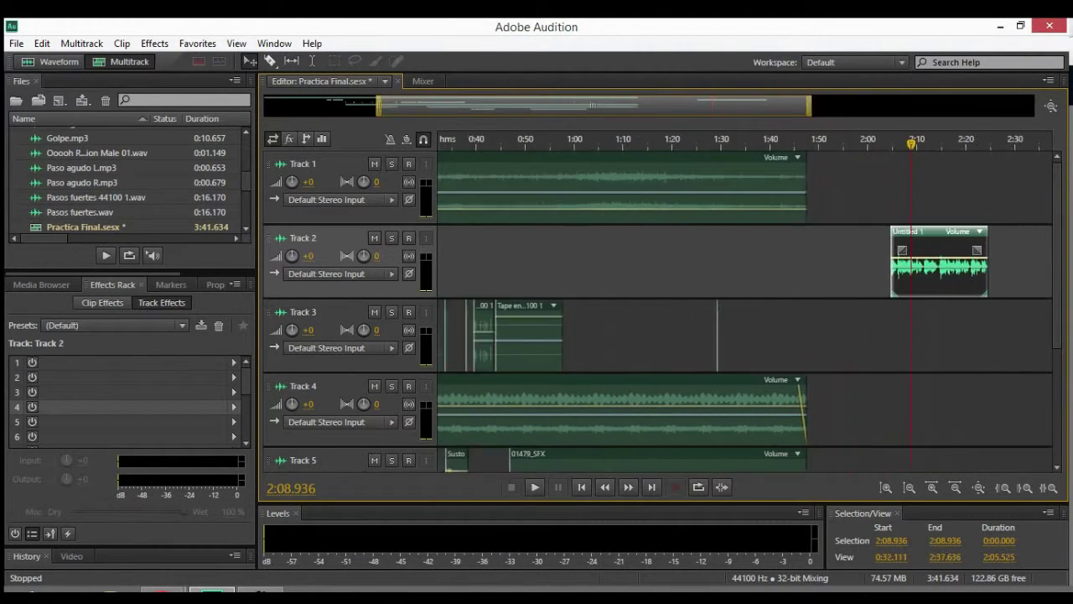
scroll(745, 302, left, 5)
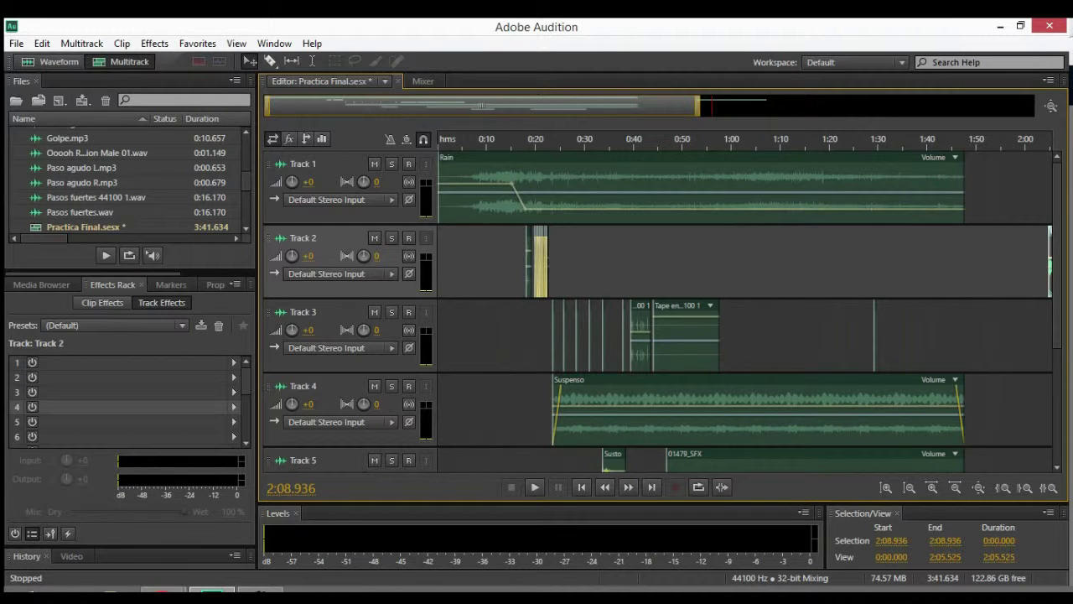
scroll(745, 302, right, 5)
scroll(744, 302, left, 5)
scroll(745, 302, right, 5)
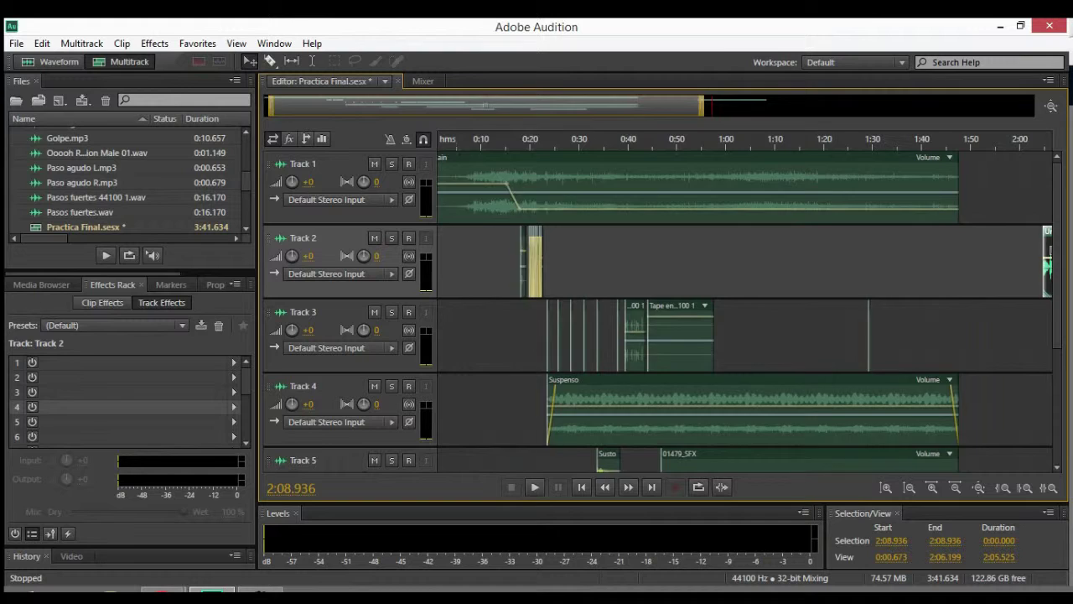
scroll(745, 302, left, 5)
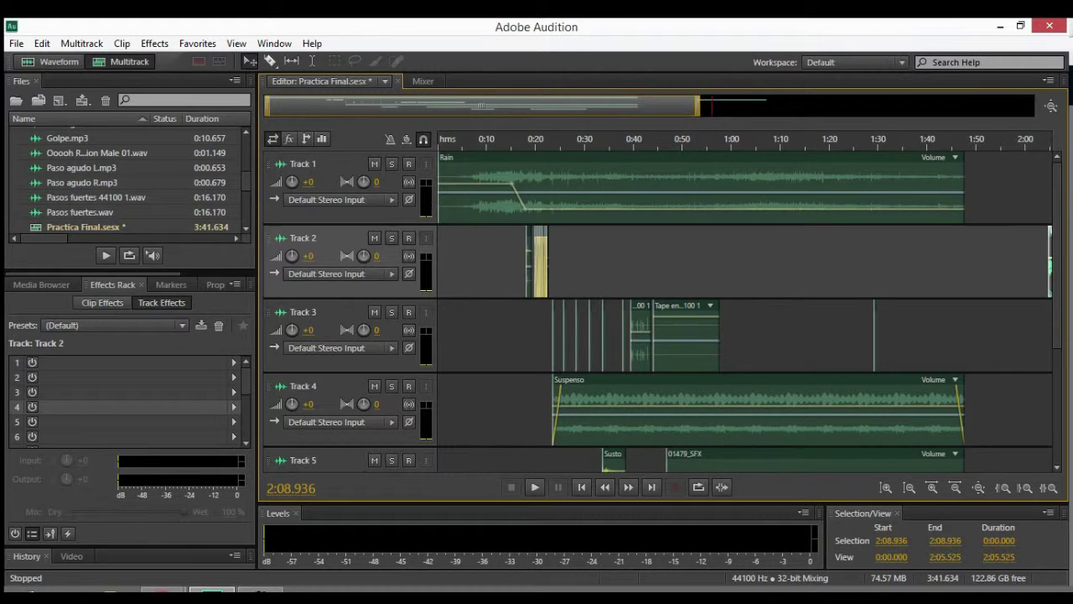
scroll(745, 302, right, 5)
scroll(744, 302, left, 5)
drag(698, 106, 644, 106)
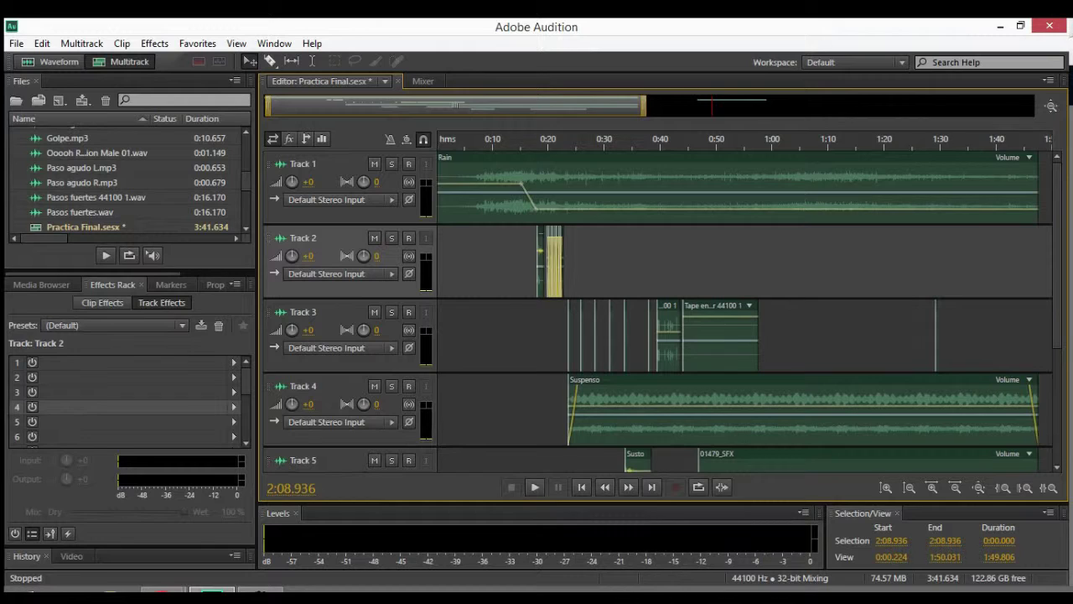